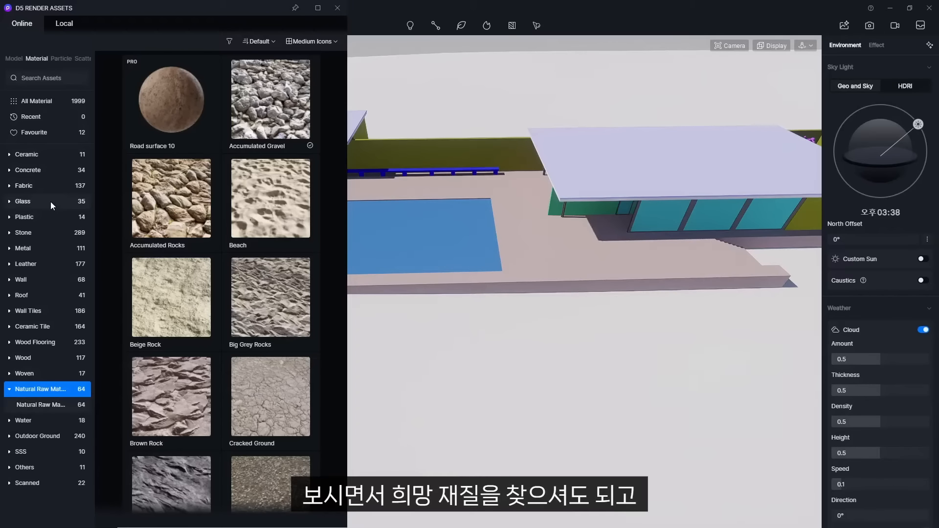
# Search the online material library for marble.
pyautogui.click(44, 78)
pyautogui.write('chair')
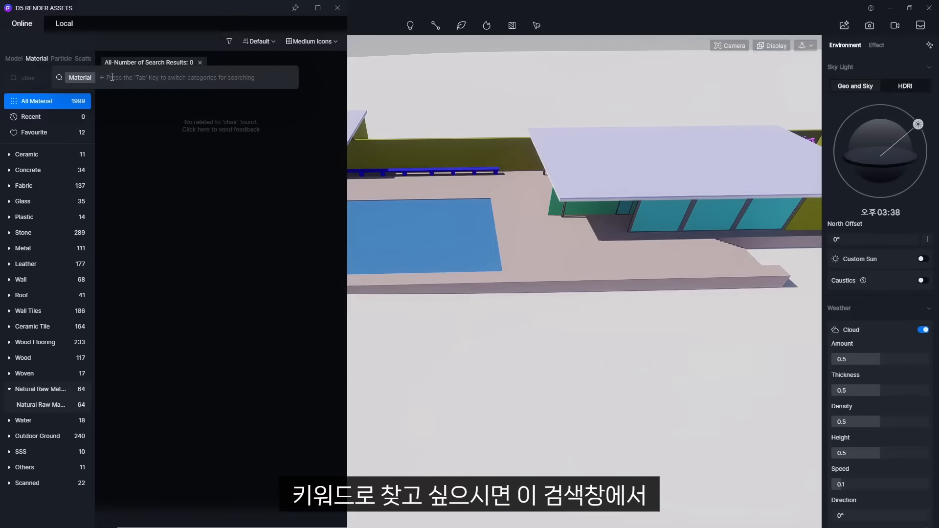
pyautogui.write('marble')
pyautogui.press('Return')
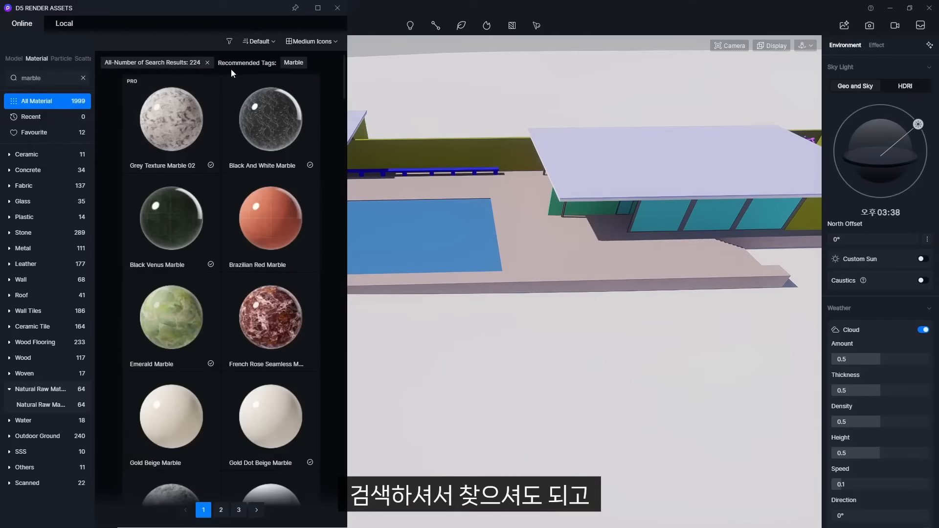
# View the sorting options, switch the material thumbnails to large icons, and return them to medium icons.
pyautogui.click(260, 42)
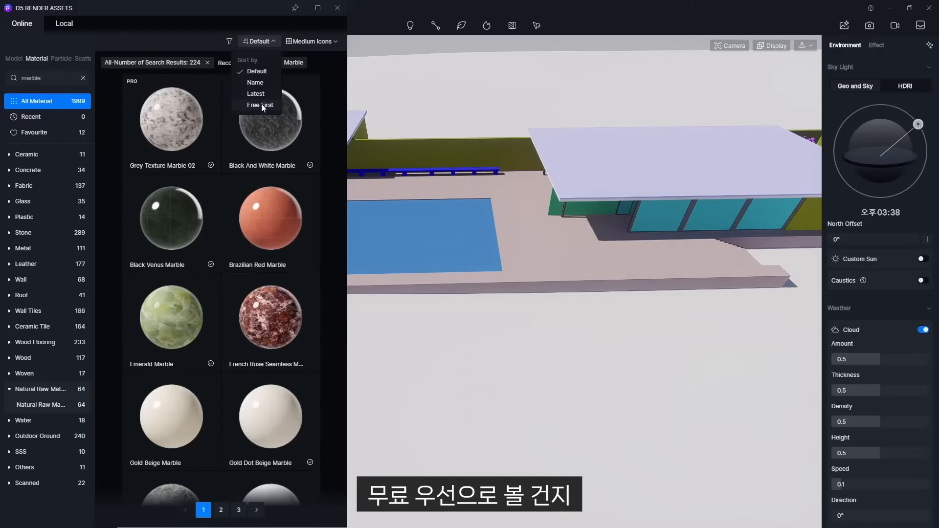
pyautogui.click(316, 42)
pyautogui.click(307, 94)
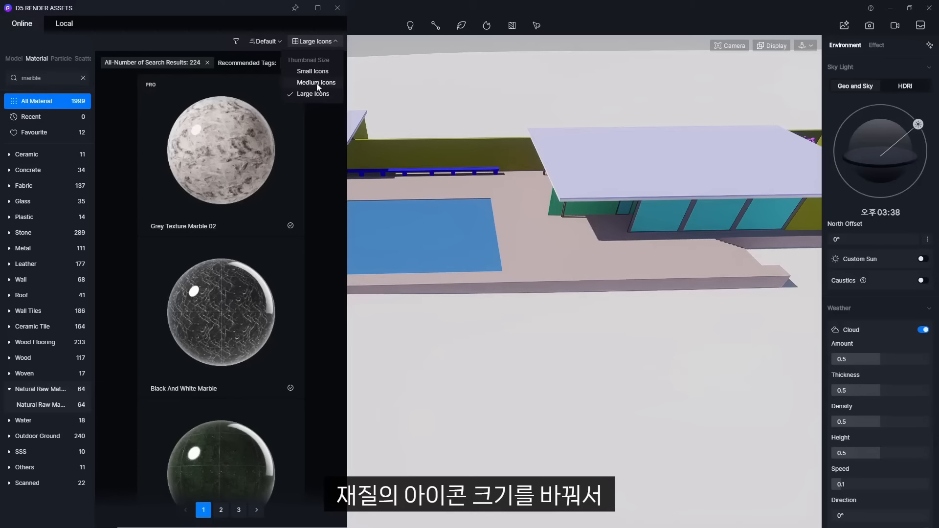
pyautogui.click(317, 83)
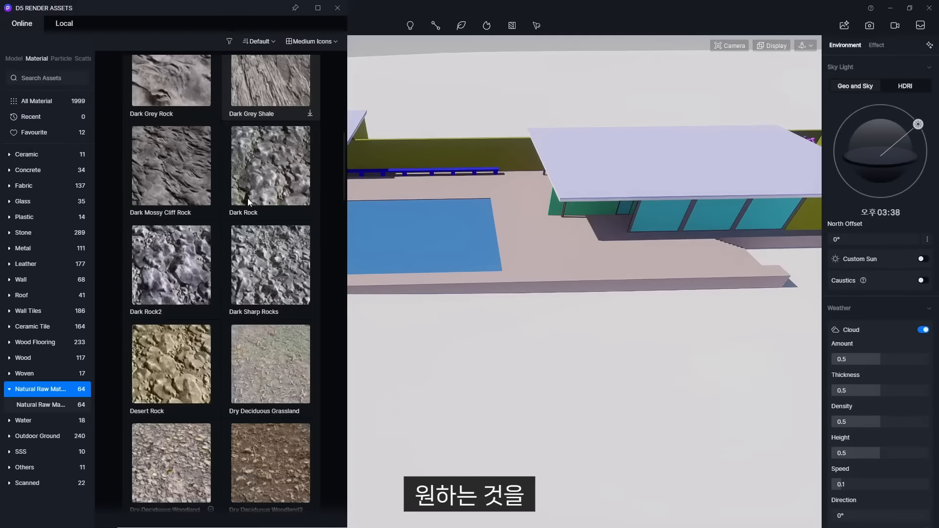
# Add Gravel Mossy Ground2 from the natural raw materials to the favourites and remove it again.
pyautogui.scroll(-6, 247, 198)
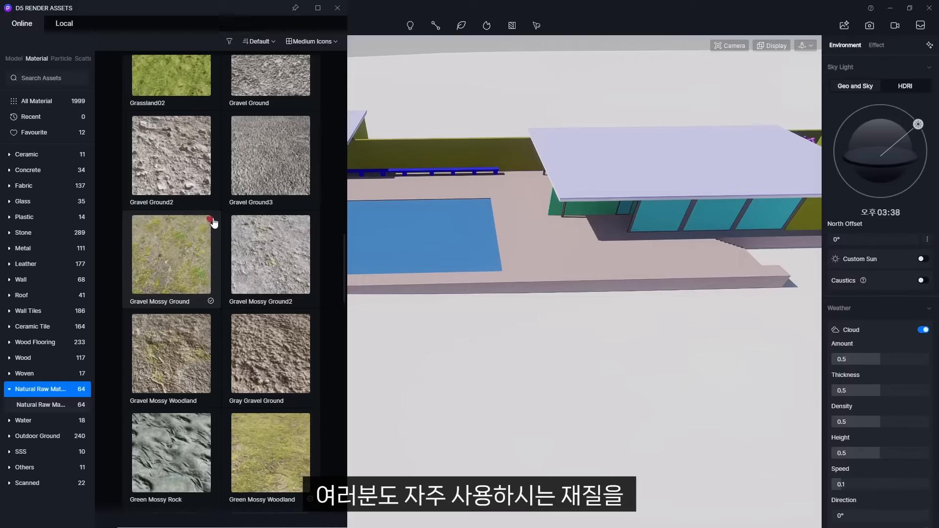
pyautogui.click(310, 220)
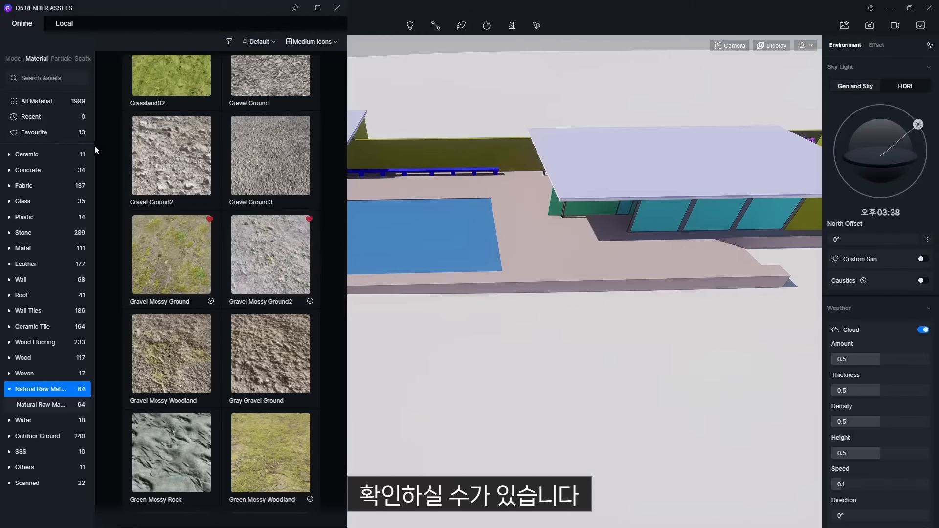
pyautogui.click(309, 219)
# Apply the Gravel Mossy Ground material to the ground surface around the pavilion.
pyautogui.click(179, 259)
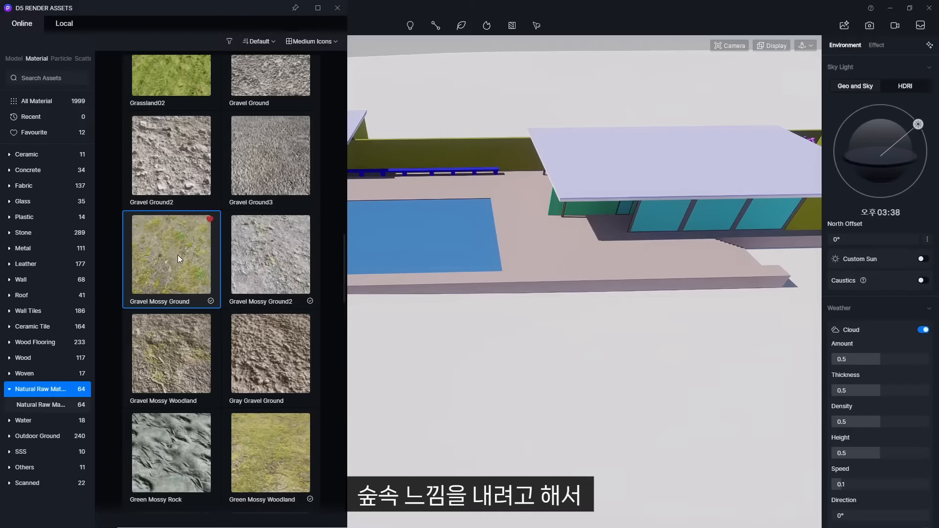
pyautogui.moveTo(178, 254); pyautogui.dragTo(495, 338)
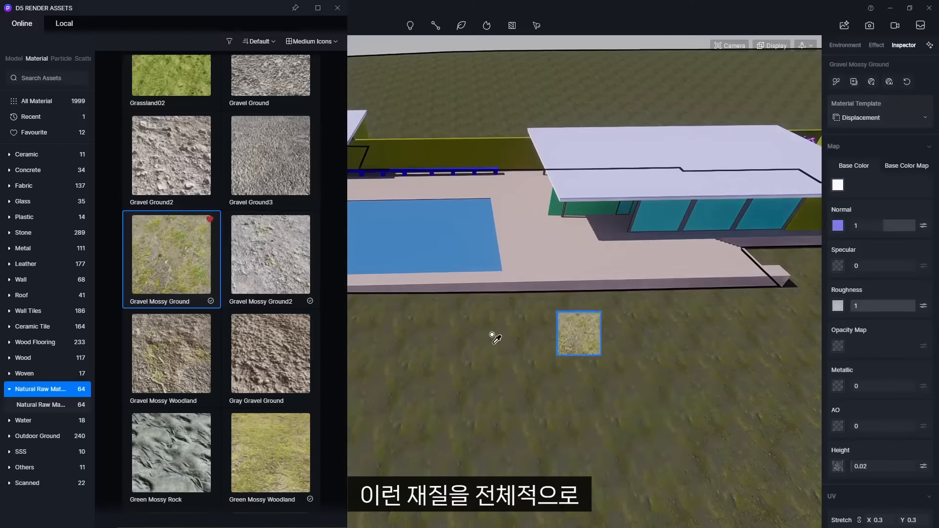
pyautogui.rightClick(593, 355)
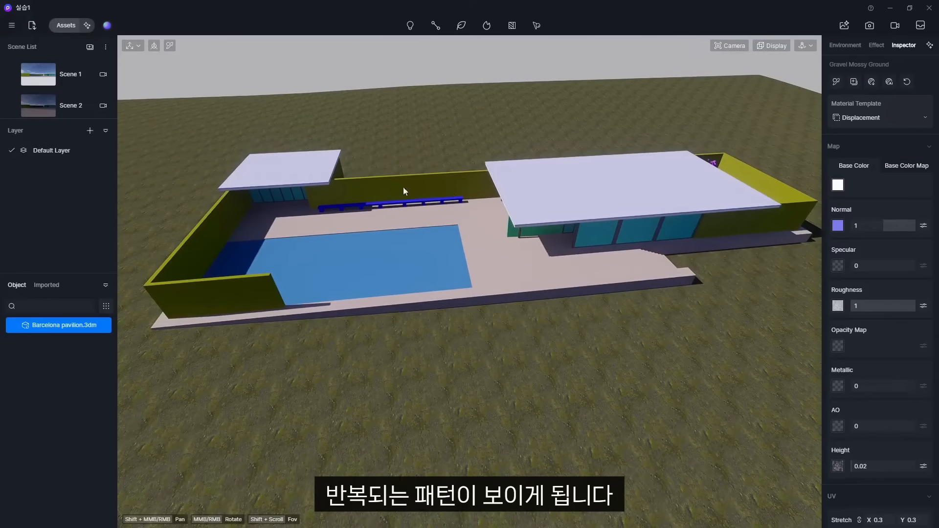
# Pick the mossy ground material from the scene and change its material template from Displacement to Custom.
pyautogui.press('i')
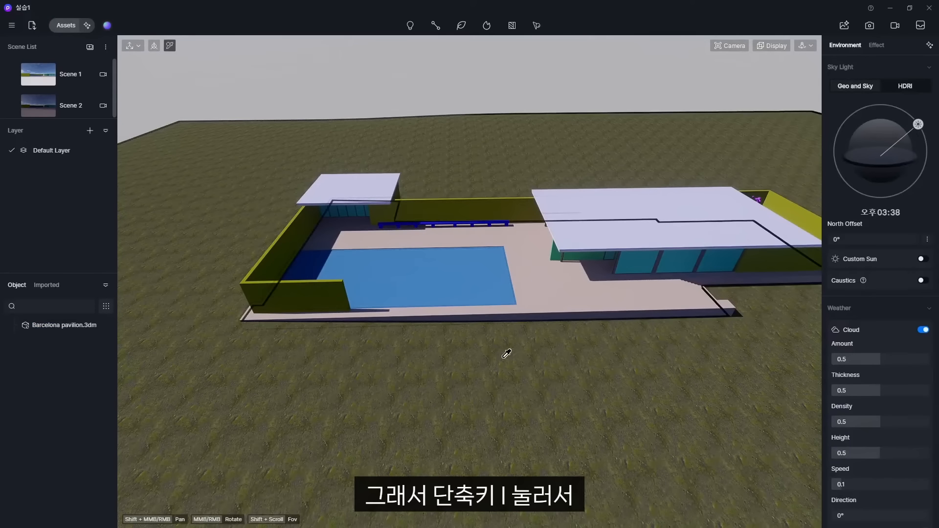
pyautogui.click(479, 375)
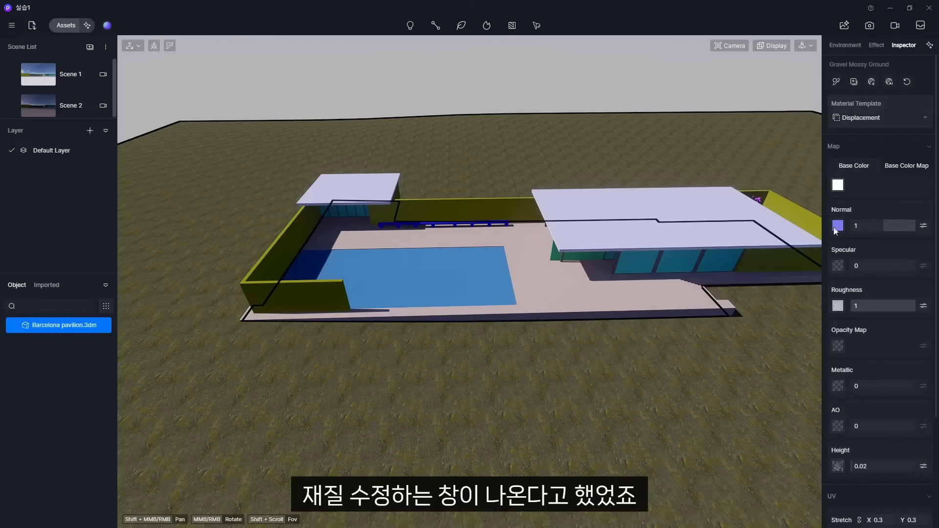
pyautogui.click(874, 120)
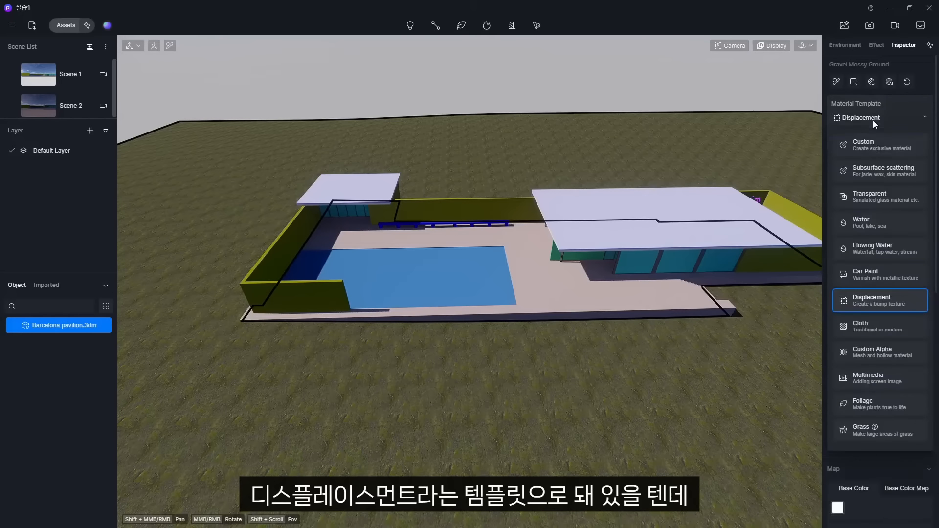
pyautogui.click(873, 143)
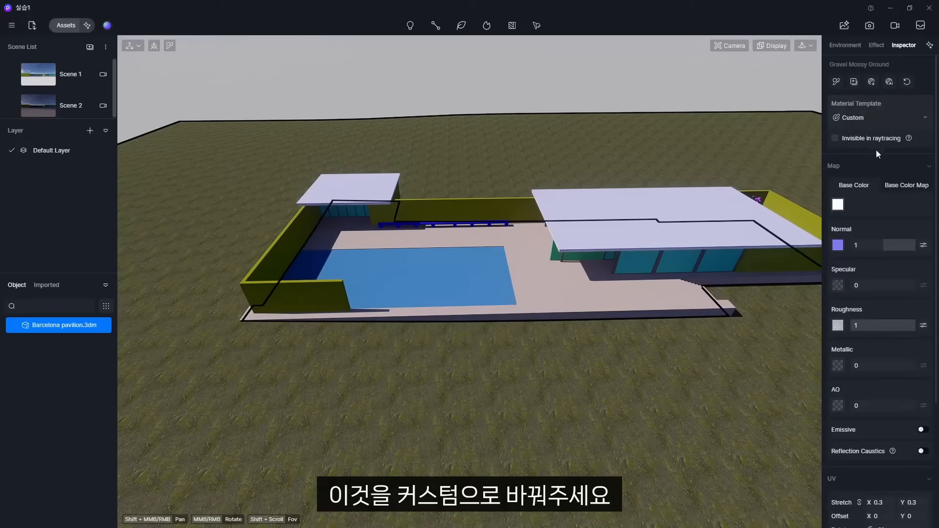
# Enable the UV Randomizer for the ground material.
pyautogui.scroll(-2, 881, 166)
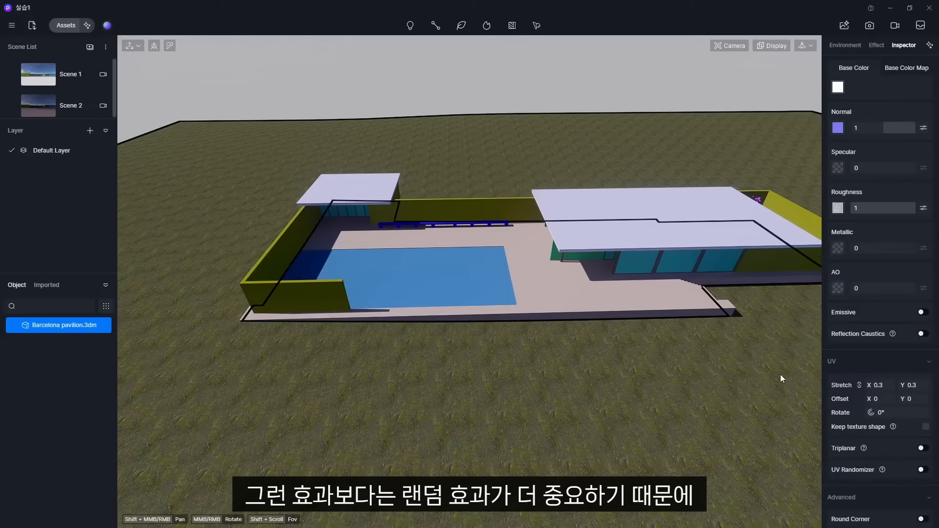
pyautogui.scroll(4, 867, 116)
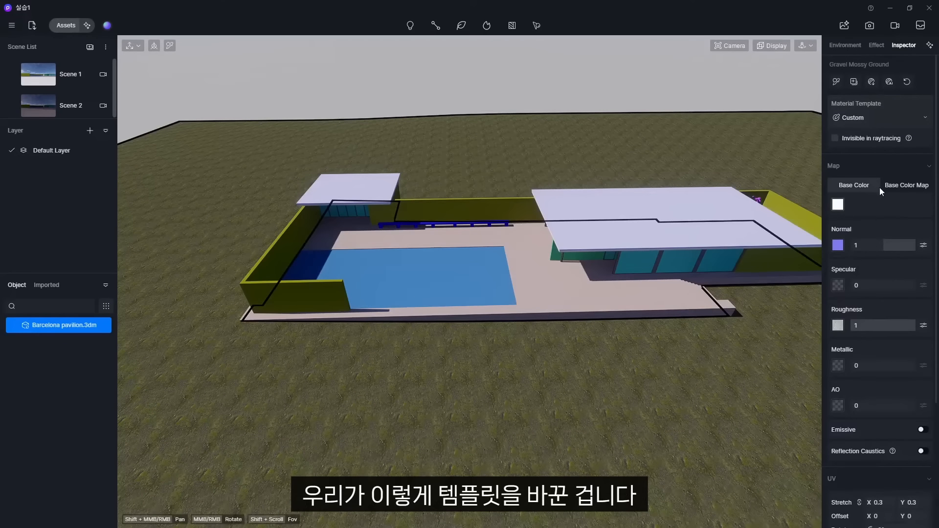
pyautogui.scroll(-3, 879, 189)
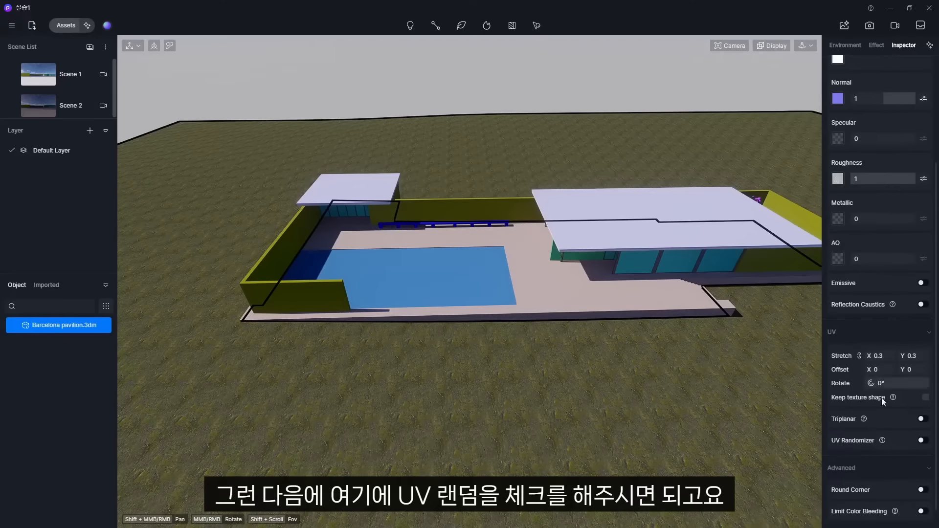
pyautogui.click(920, 442)
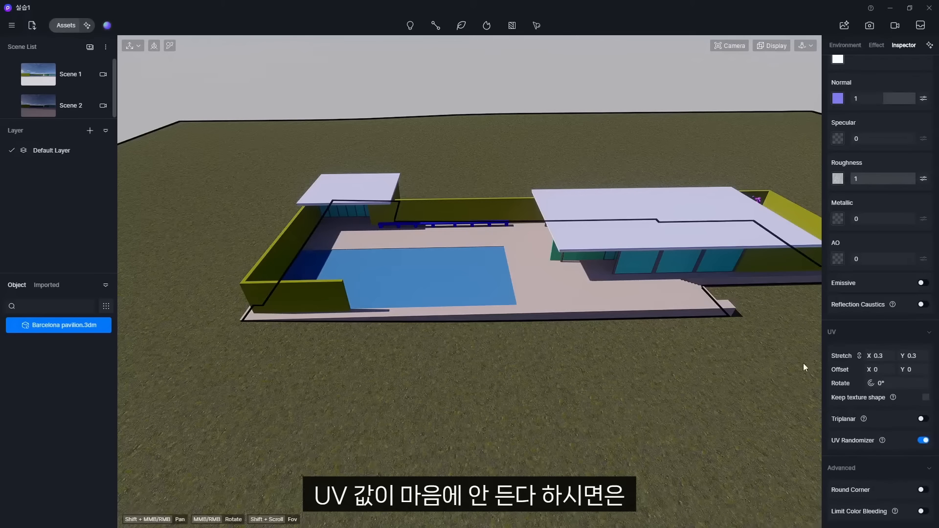
# Try UV stretch values of 2 and 0.1 on the ground material, and return the stretch to 0.3.
pyautogui.click(881, 356)
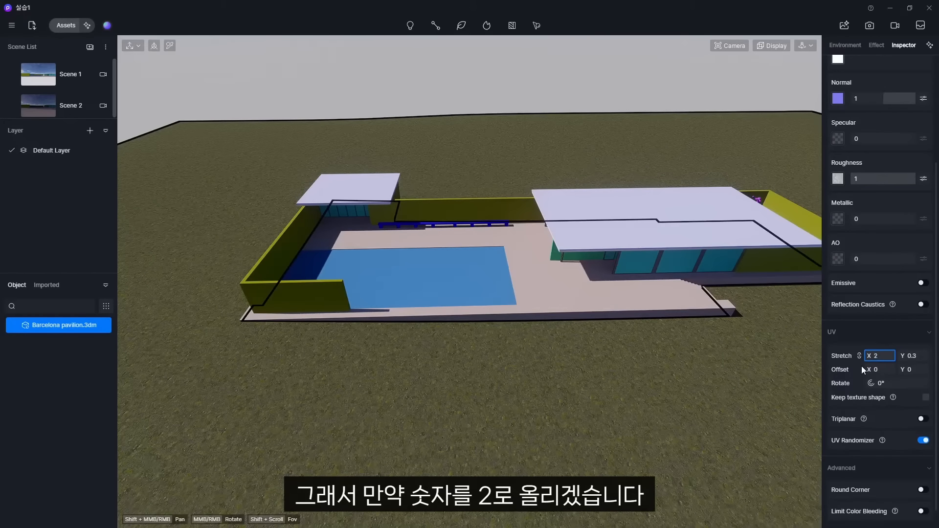
pyautogui.press('Return')
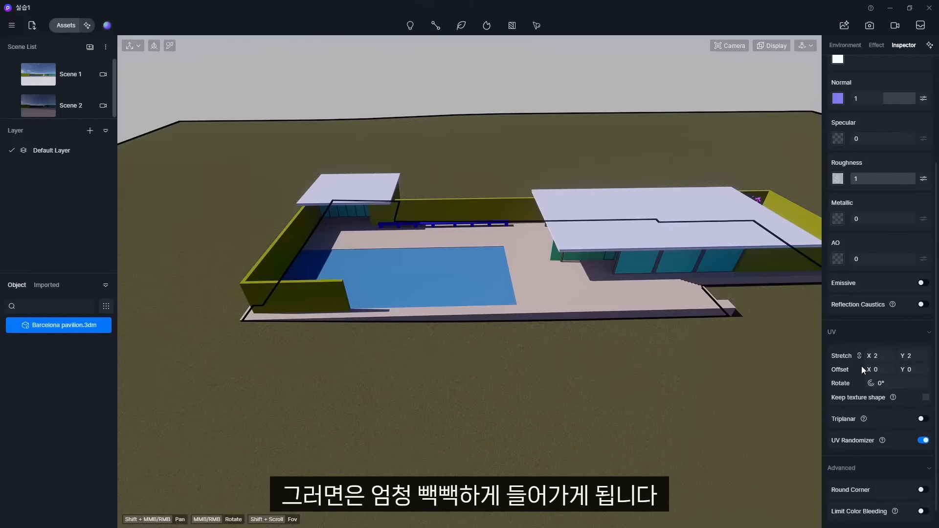
pyautogui.click(887, 356)
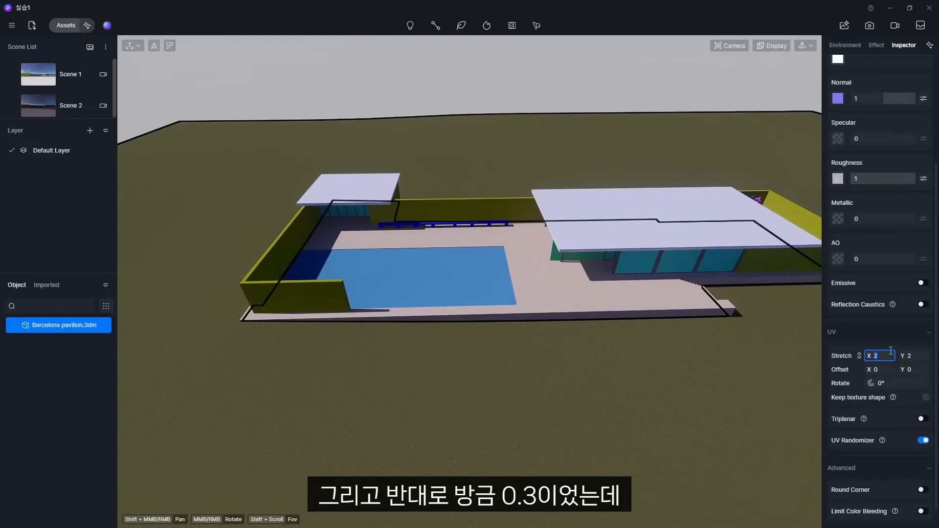
pyautogui.write('0.1')
pyautogui.press('Return')
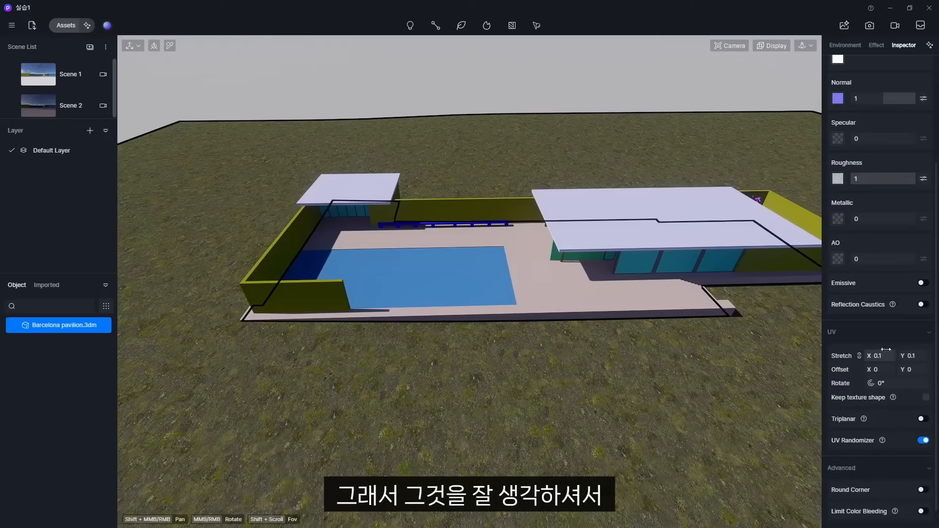
pyautogui.click(884, 354)
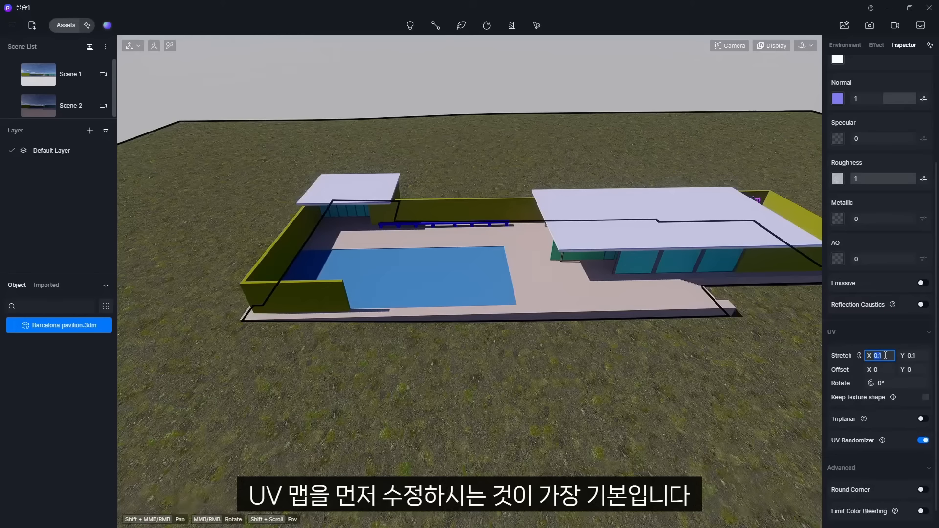
pyautogui.write('0.3')
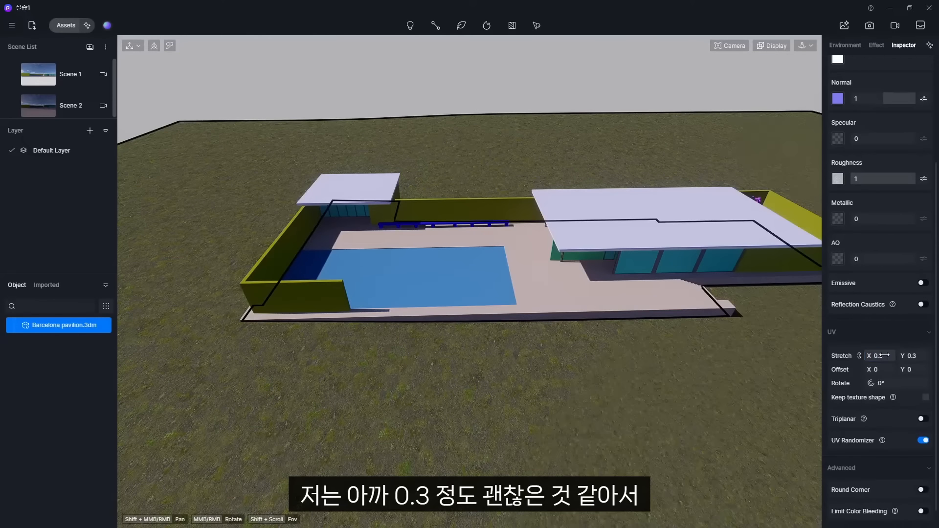
pyautogui.press('Return')
# Apply Masseria Light Grey Marble from the Stone > Marble category to the main wall behind the long bench.
pyautogui.scroll(4, 447, 392)
pyautogui.moveTo(570, 442); pyautogui.dragTo(545, 304, button='middle')
pyautogui.scroll(2, 530, 345)
pyautogui.scroll(6, 353, 296)
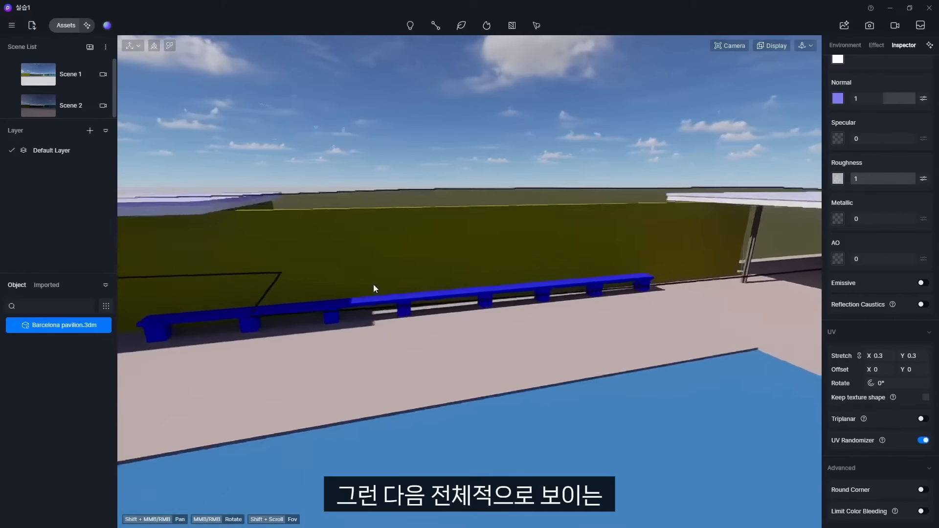
pyautogui.keyDown('shift'); pyautogui.moveTo(399, 275); pyautogui.dragTo(377, 300, button='middle'); pyautogui.keyUp('shift')
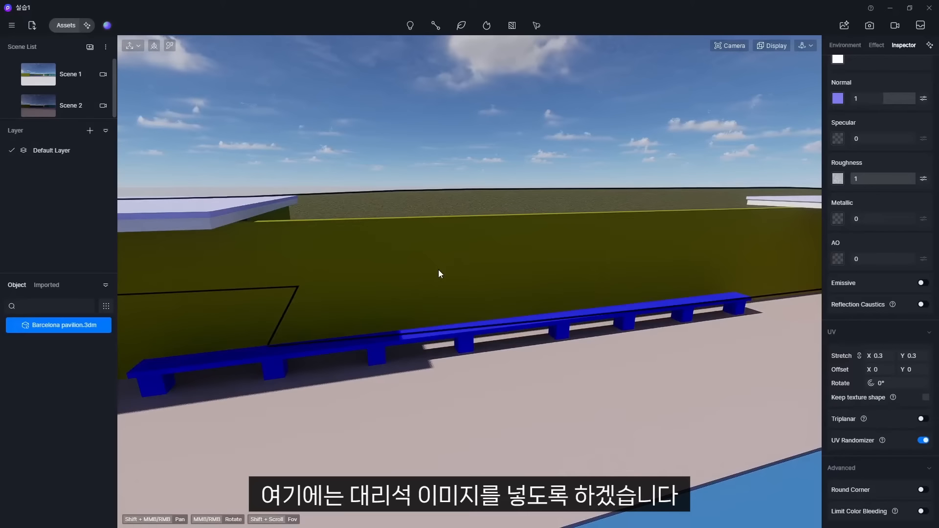
pyautogui.scroll(-1, 475, 276)
pyautogui.scroll(-3, 474, 276)
pyautogui.keyDown('shift'); pyautogui.moveTo(474, 276); pyautogui.dragTo(494, 274, button='middle'); pyautogui.keyUp('shift')
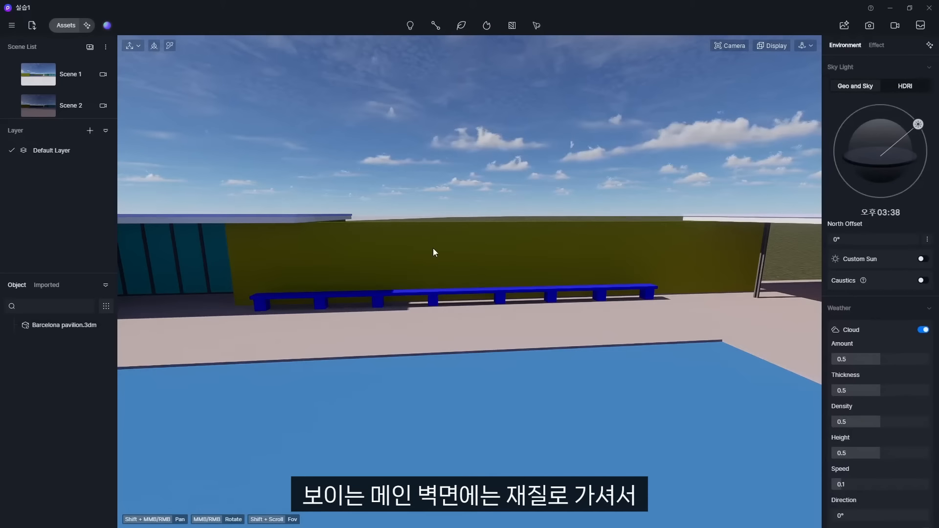
pyautogui.click(65, 25)
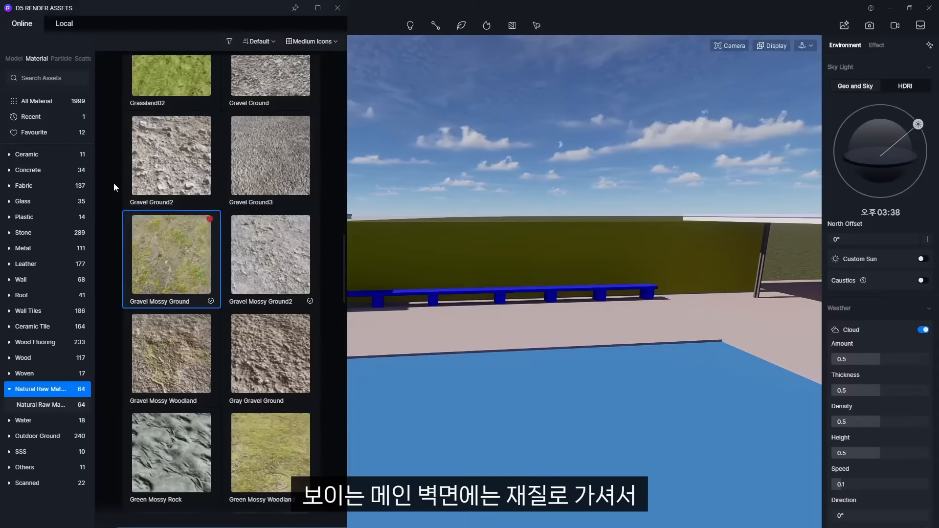
pyautogui.click(29, 233)
pyautogui.click(38, 249)
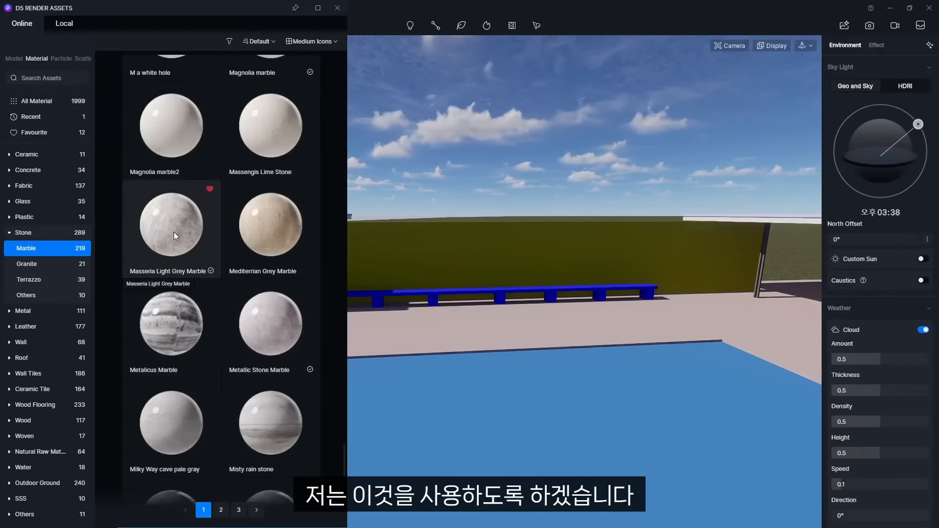
pyautogui.click(174, 232)
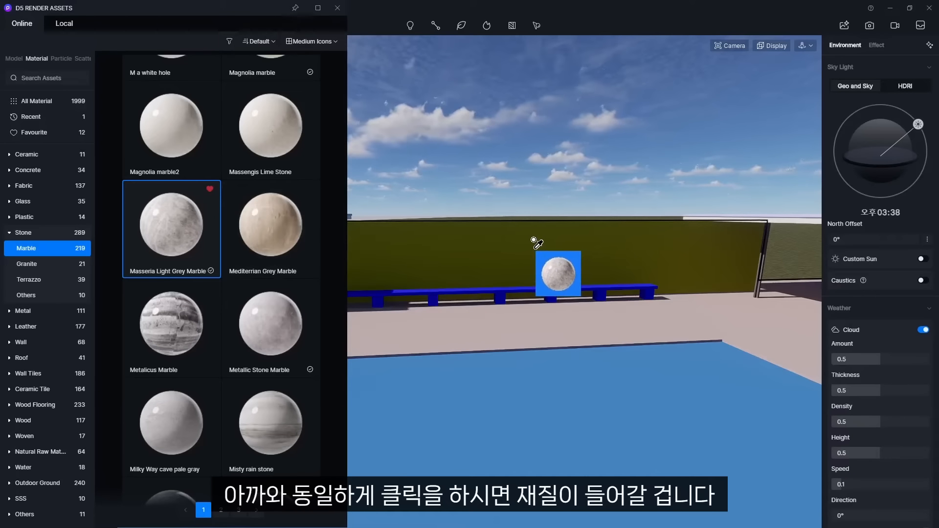
pyautogui.click(538, 252)
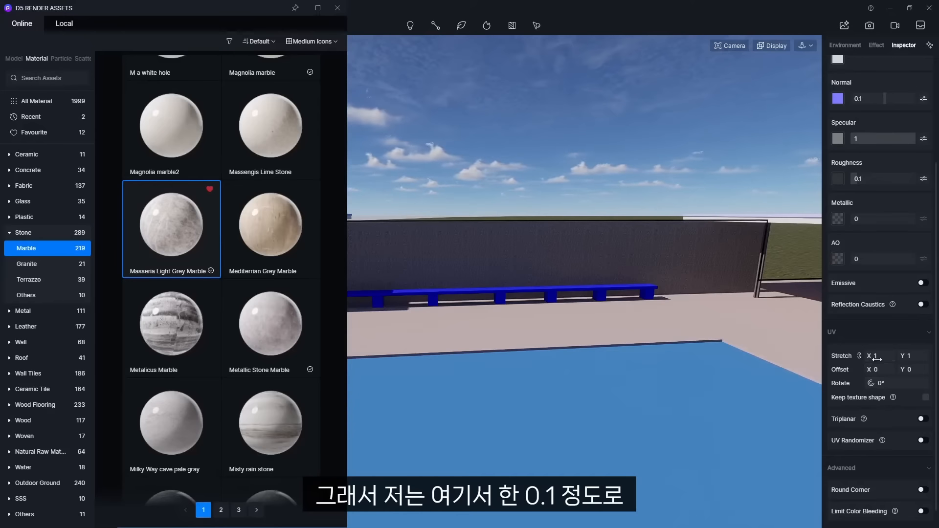
# Set the wall marble's UV stretch to 0.1.
pyautogui.click(894, 356)
pyautogui.write('0.1')
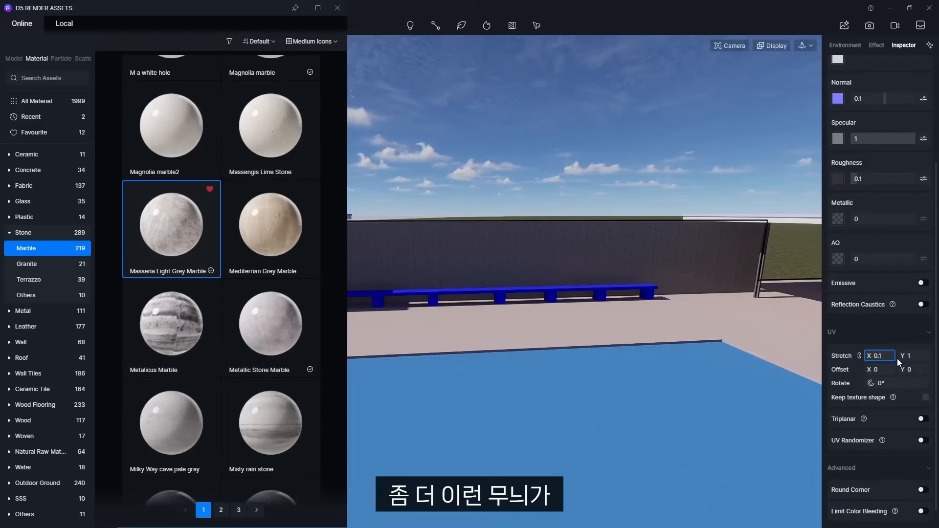
pyautogui.press('Return')
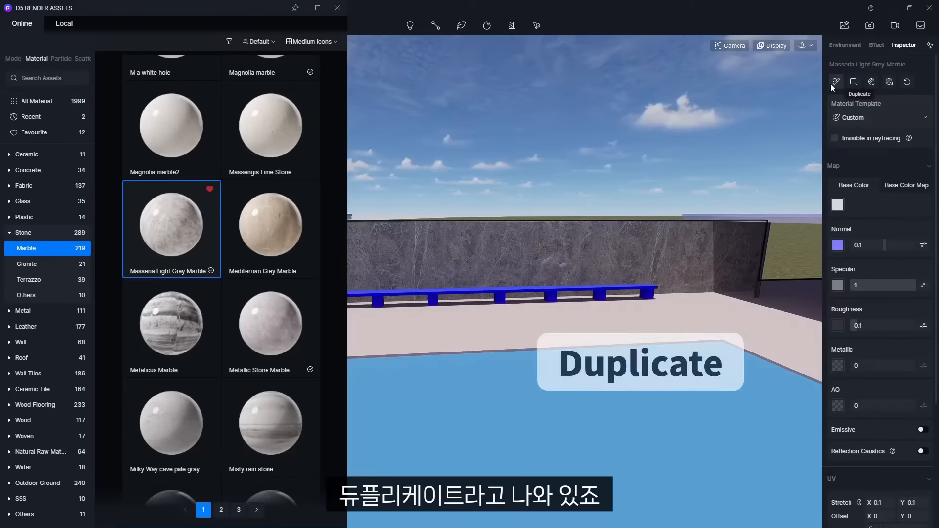
# Duplicate the wall's marble material and try to apply it to the deck beside the pool.
pyautogui.click(836, 82)
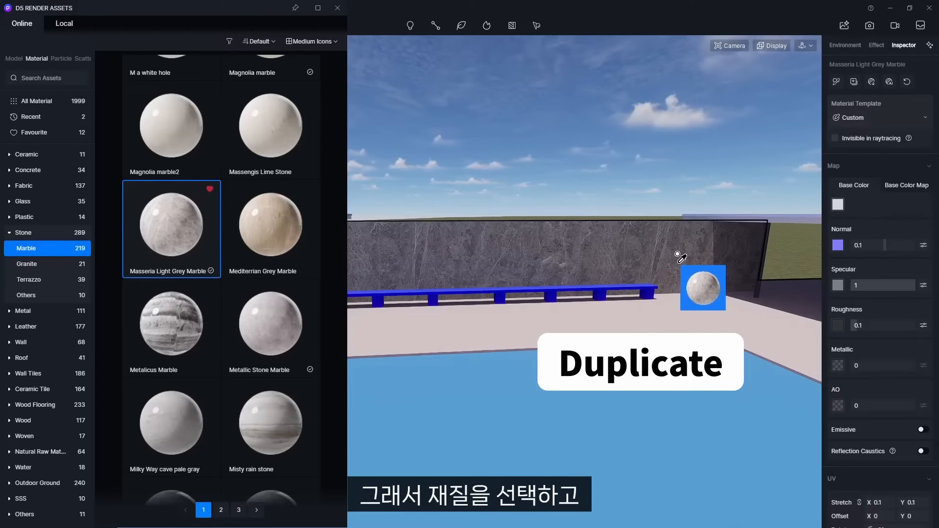
pyautogui.click(724, 315)
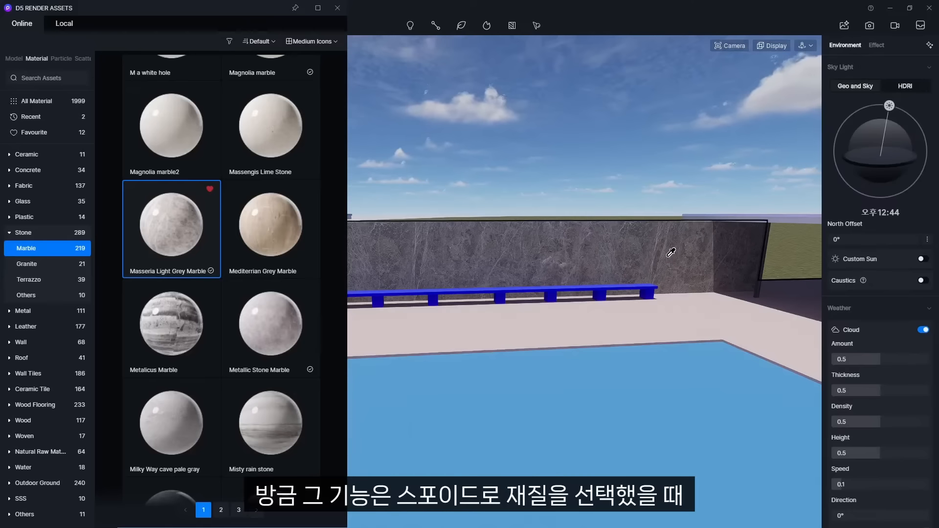
# Pick up the main wall's marble with the eyedropper and try painting it onto the deck.
pyautogui.click(632, 248)
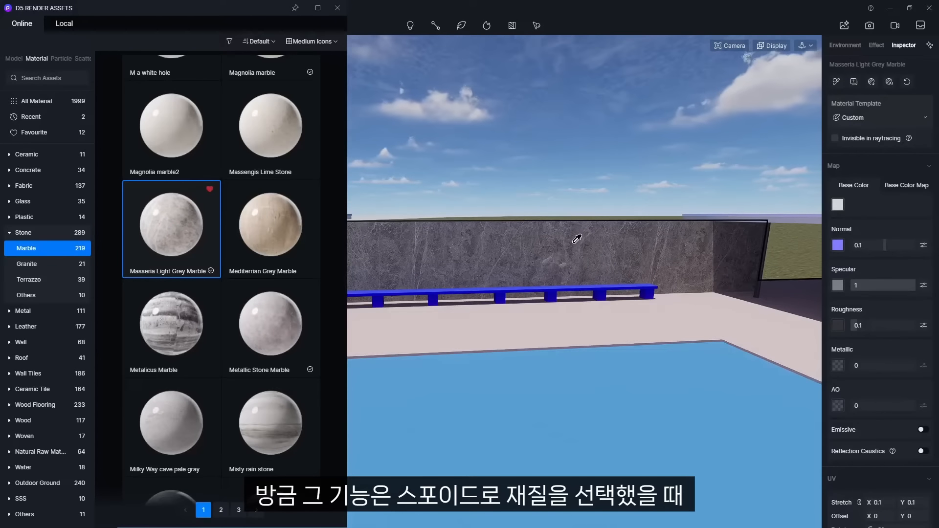
pyautogui.press('o')
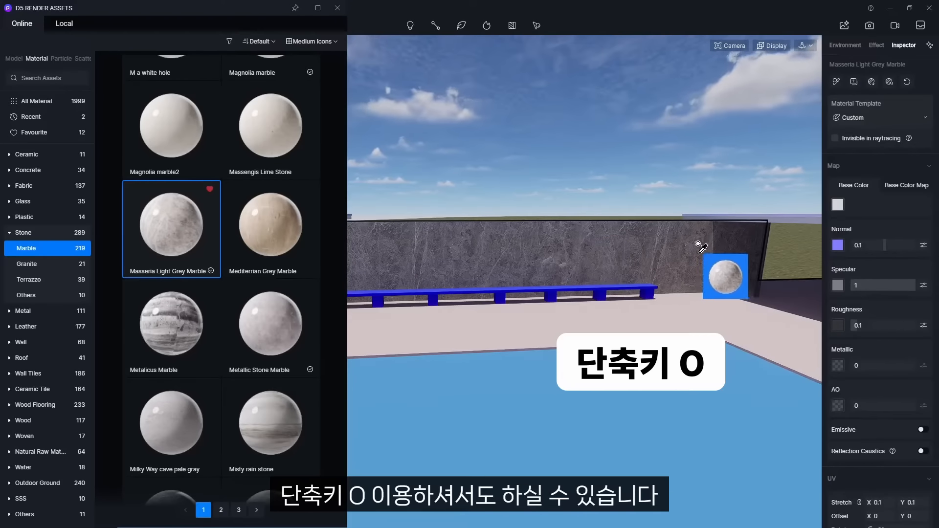
pyautogui.click(678, 303)
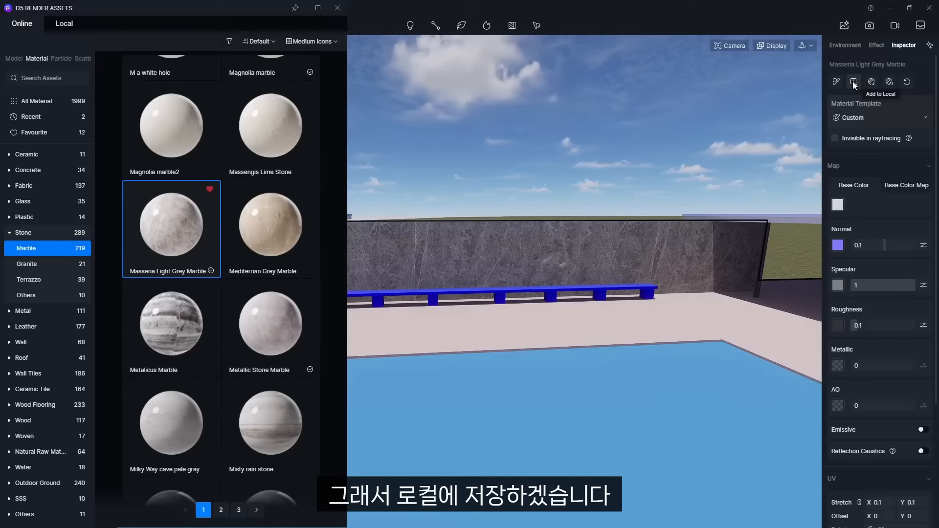
# Save the wall's marble to the local library and try applying the saved material to the deck.
pyautogui.click(853, 81)
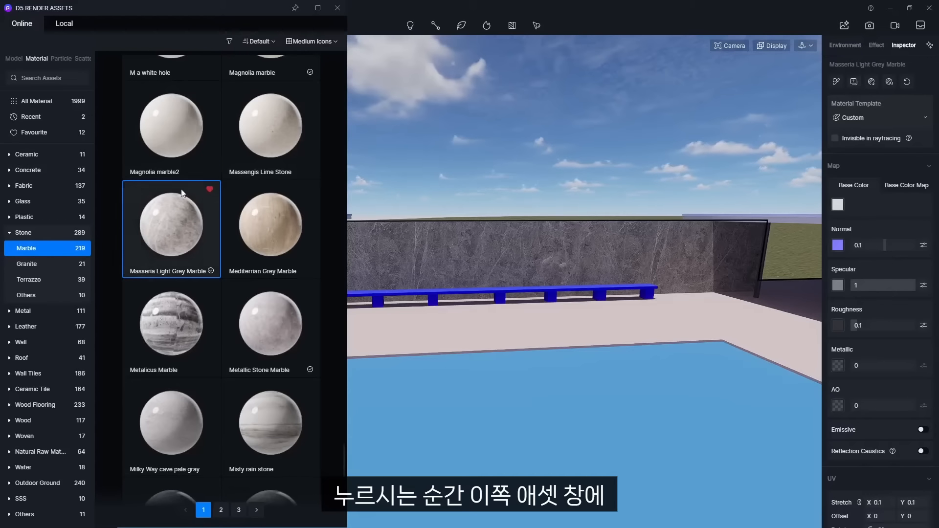
pyautogui.click(67, 24)
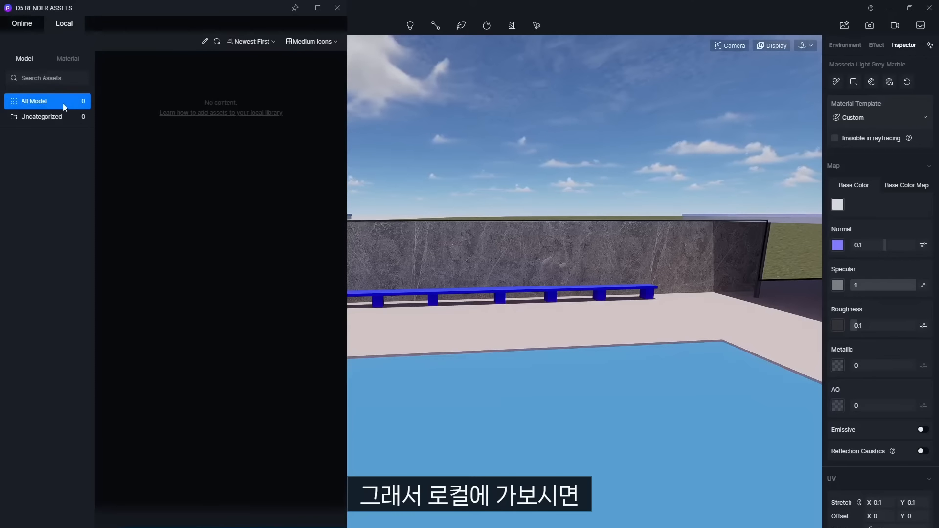
pyautogui.click(67, 59)
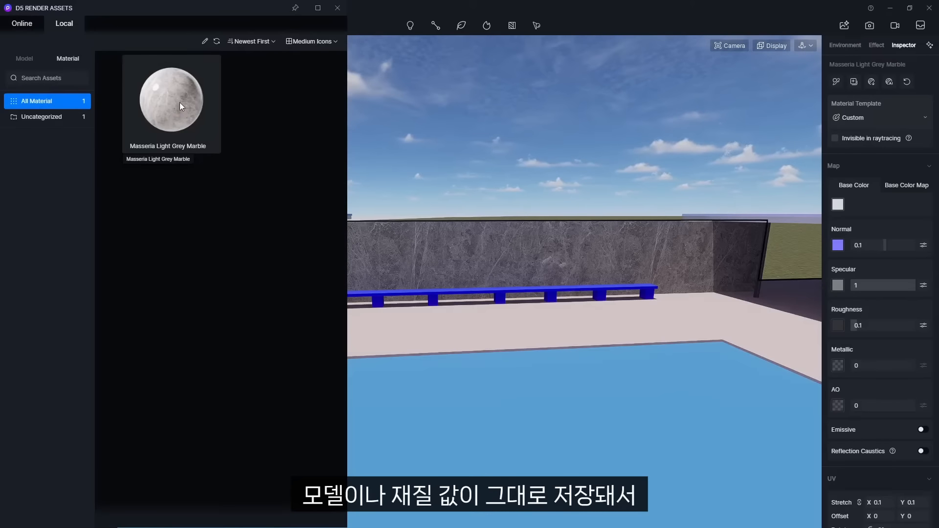
pyautogui.moveTo(180, 105); pyautogui.dragTo(602, 306)
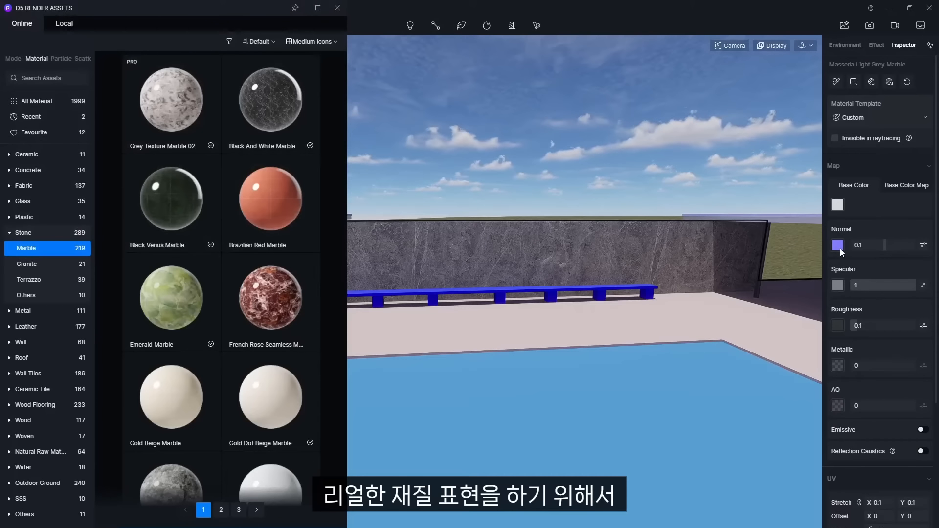
# Examine the wall marble's base color map and its normal, specular, roughness and UV settings.
pyautogui.click(900, 186)
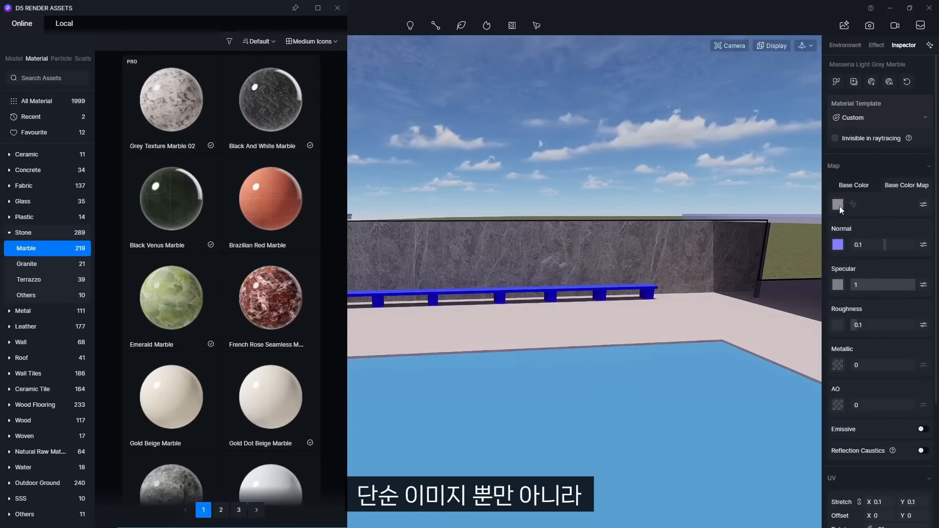
pyautogui.scroll(-1, 842, 245)
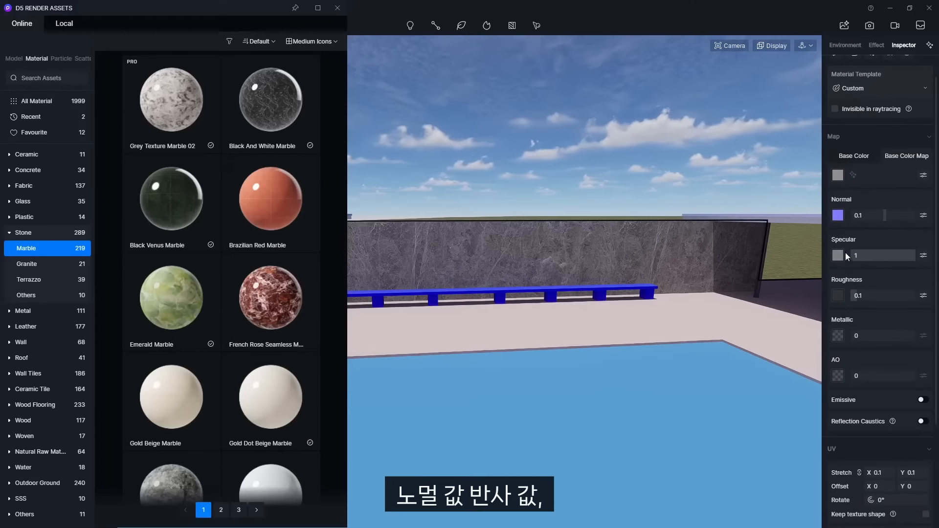
pyautogui.scroll(-2, 841, 250)
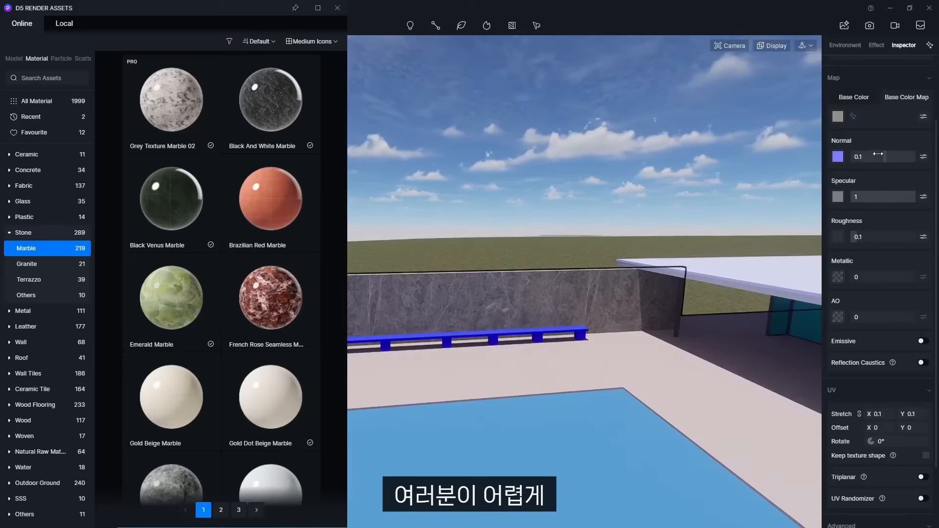
pyautogui.scroll(3, 881, 250)
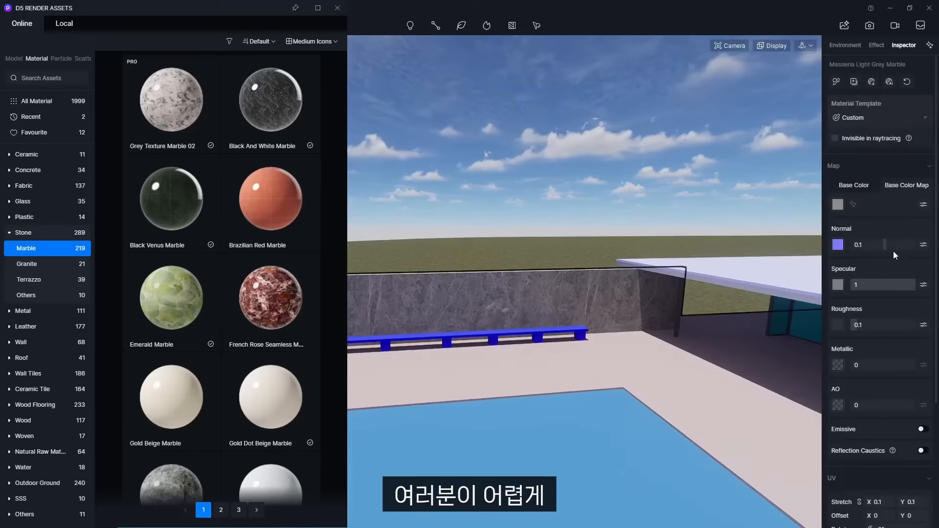
pyautogui.click(864, 187)
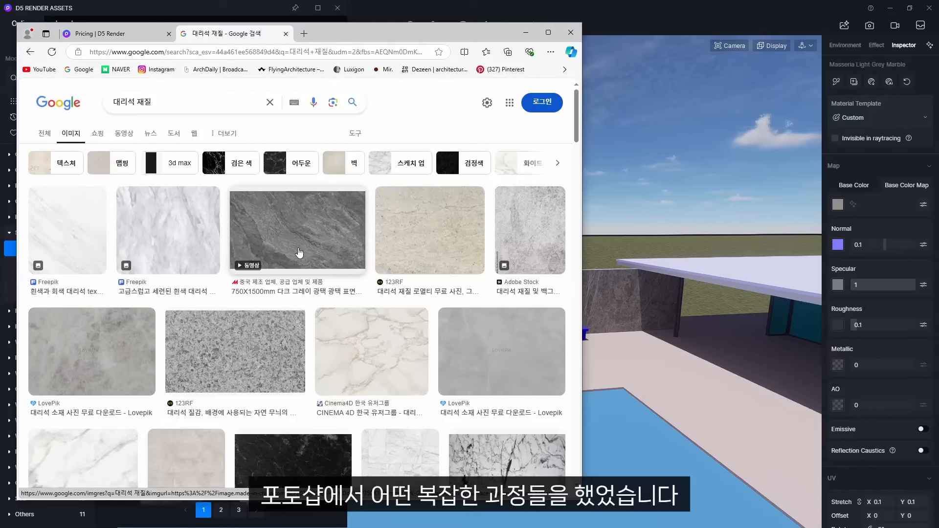
pyautogui.click(597, 18)
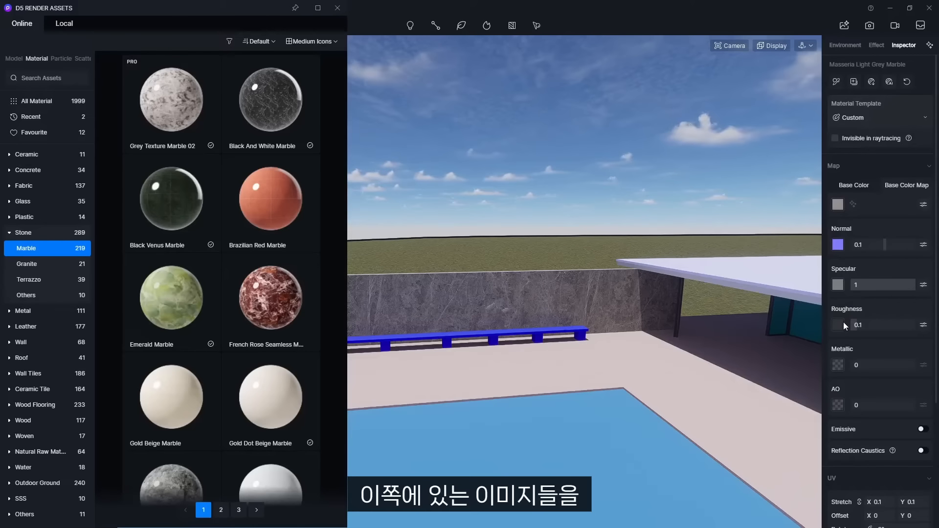
pyautogui.click(888, 82)
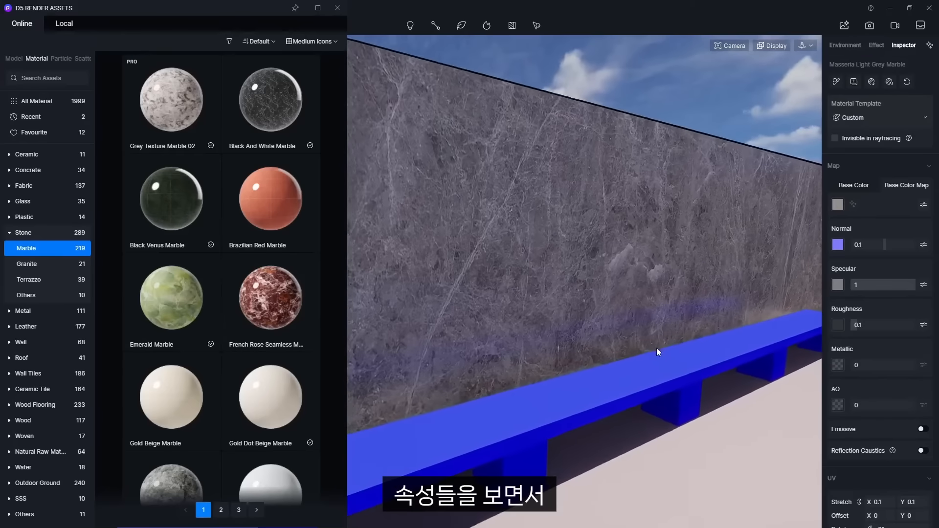
# Try a yellow tint with hue 53 in the wall marble's base color, checking it up close beside the bench.
pyautogui.scroll(3, 530, 309)
pyautogui.moveTo(530, 308); pyautogui.dragTo(594, 323, button='right')
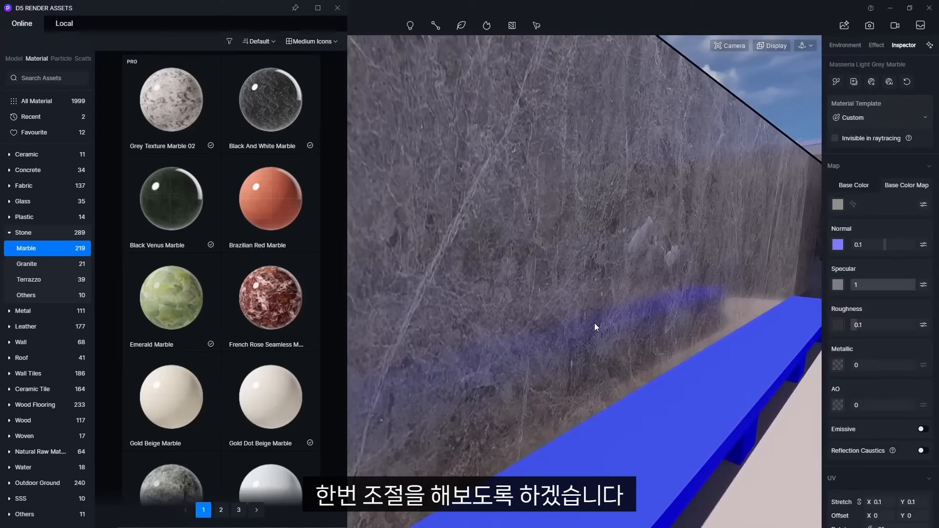
pyautogui.click(839, 205)
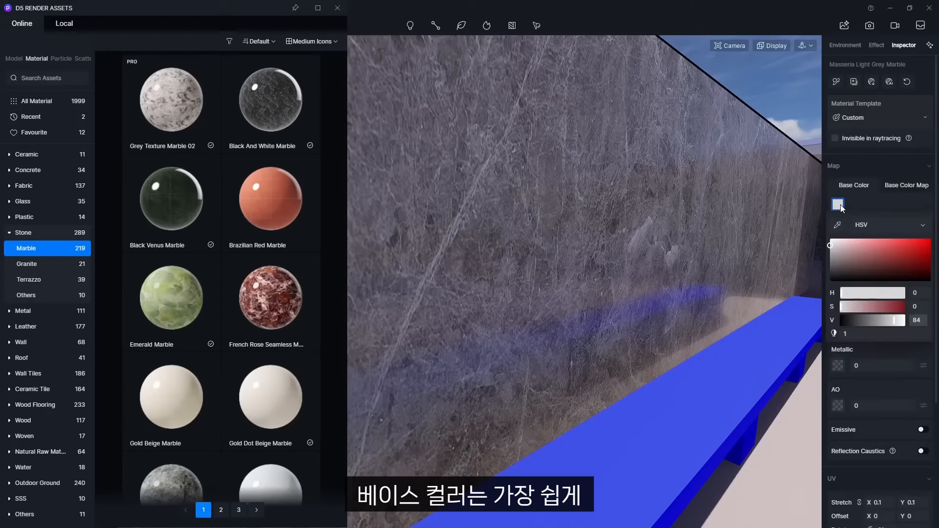
pyautogui.click(891, 184)
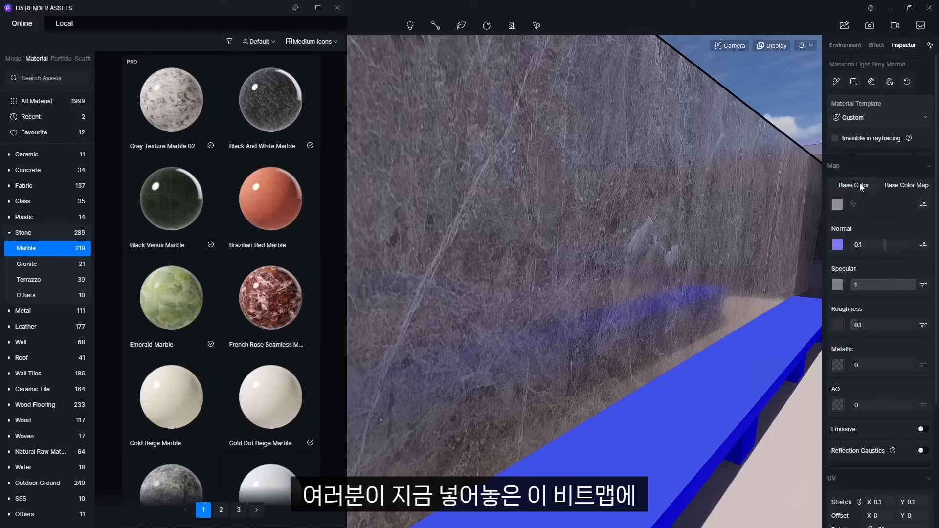
pyautogui.click(839, 206)
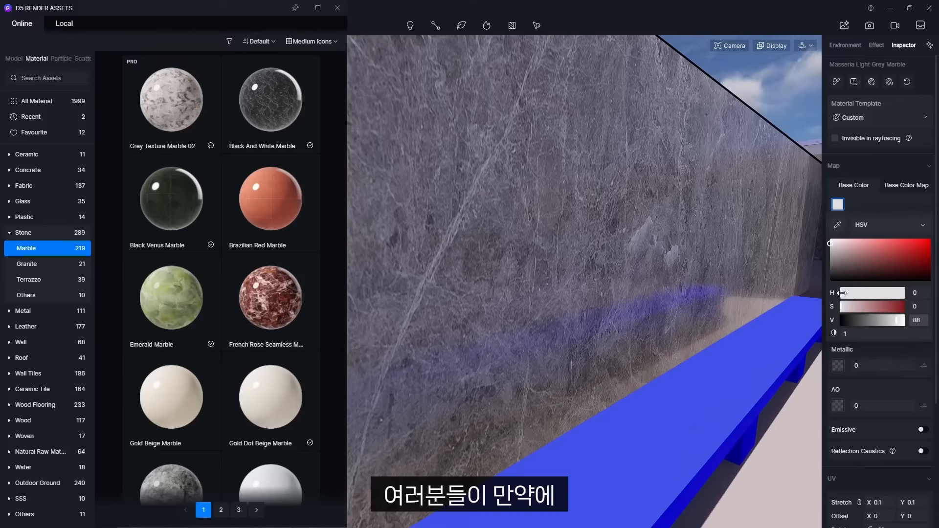
pyautogui.moveTo(843, 292); pyautogui.dragTo(850, 293)
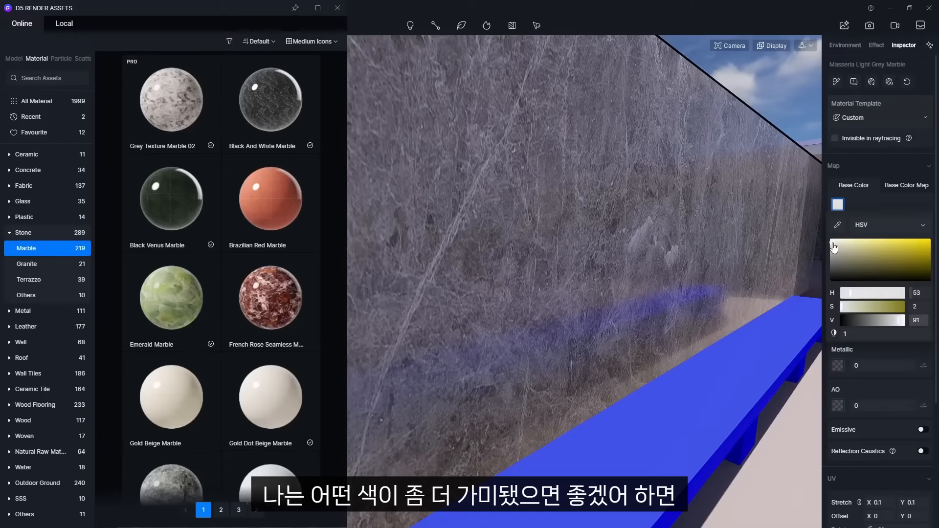
pyautogui.moveTo(842, 251); pyautogui.dragTo(891, 252)
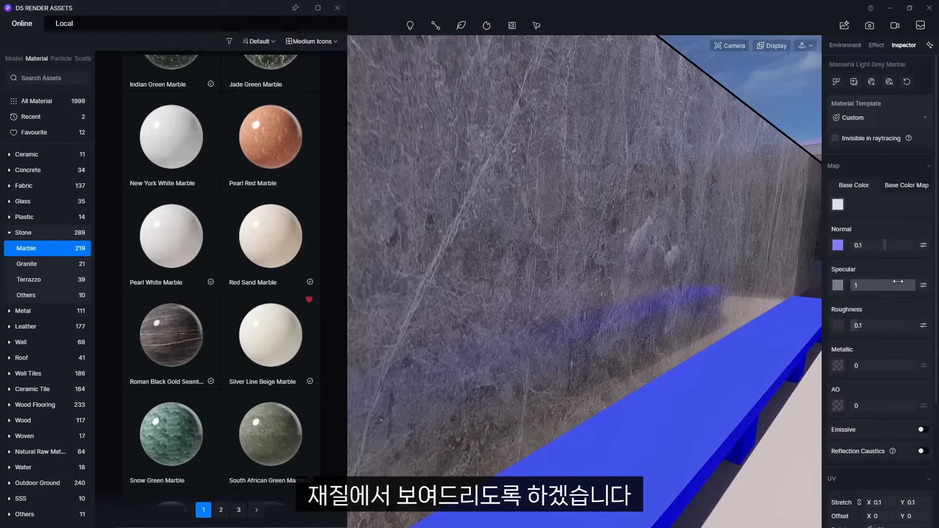
# Try specular 0 and roughness 0.77 on the wall marble, and return them to 1 and 0.1.
pyautogui.moveTo(914, 285); pyautogui.dragTo(773, 298)
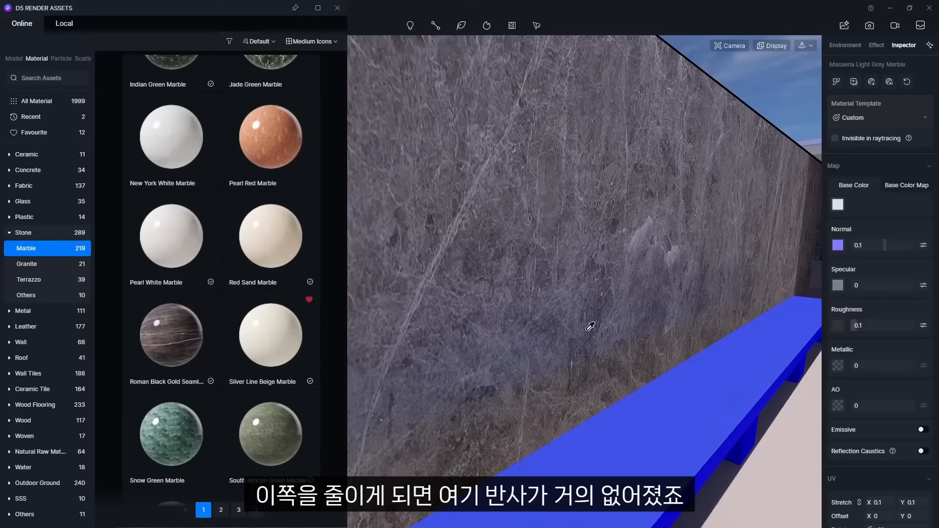
pyautogui.moveTo(853, 288); pyautogui.dragTo(929, 287)
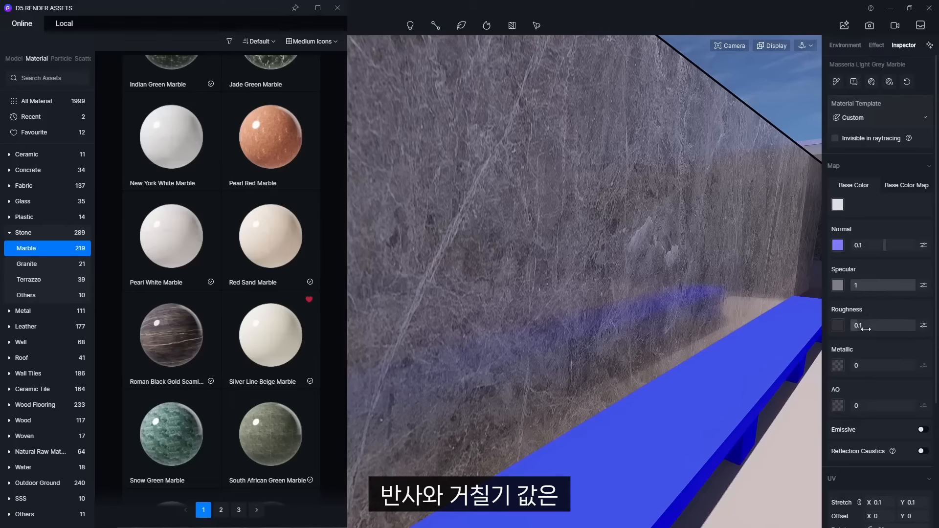
pyautogui.moveTo(863, 328); pyautogui.dragTo(901, 327)
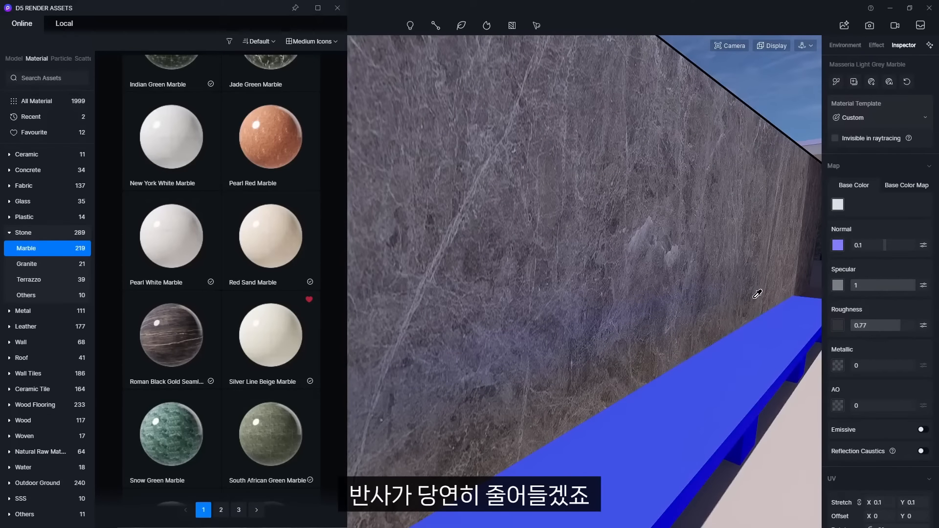
pyautogui.moveTo(881, 323); pyautogui.dragTo(857, 327)
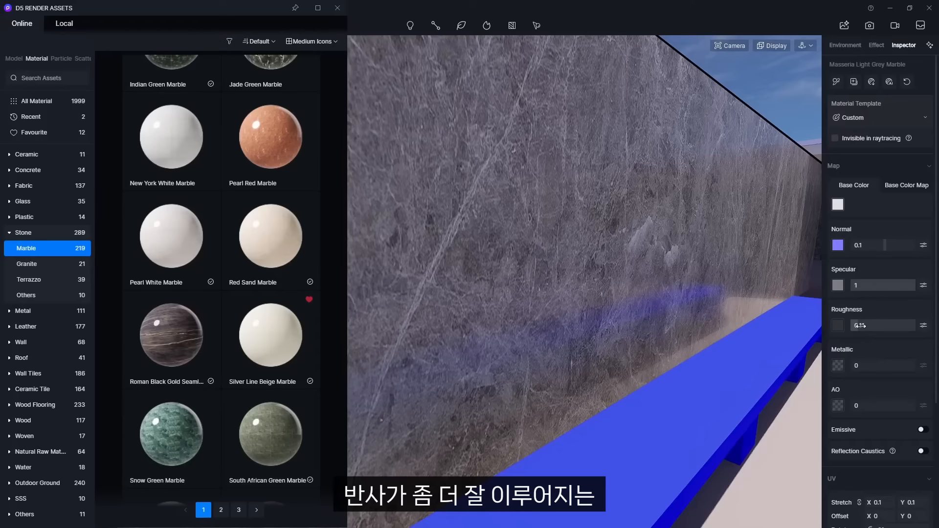
pyautogui.click(860, 326)
pyautogui.press('Return')
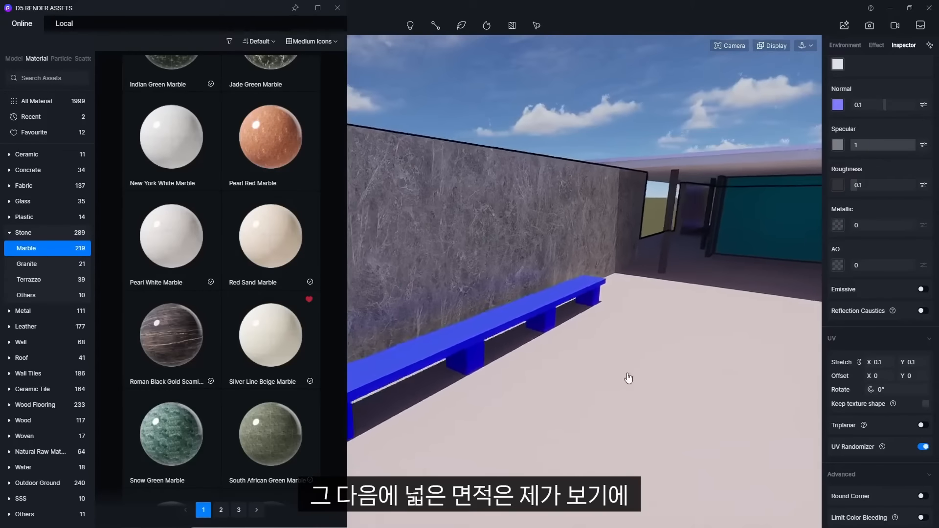
# Apply Silver Line Beige Marble to the floor around the pool.
pyautogui.moveTo(629, 378); pyautogui.dragTo(609, 374, button='middle')
pyautogui.moveTo(715, 419)
pyautogui.mouseDown(button='middle')
pyautogui.moveTo(647, 393)
pyautogui.moveTo(537, 371)
pyautogui.mouseUp(button='middle')
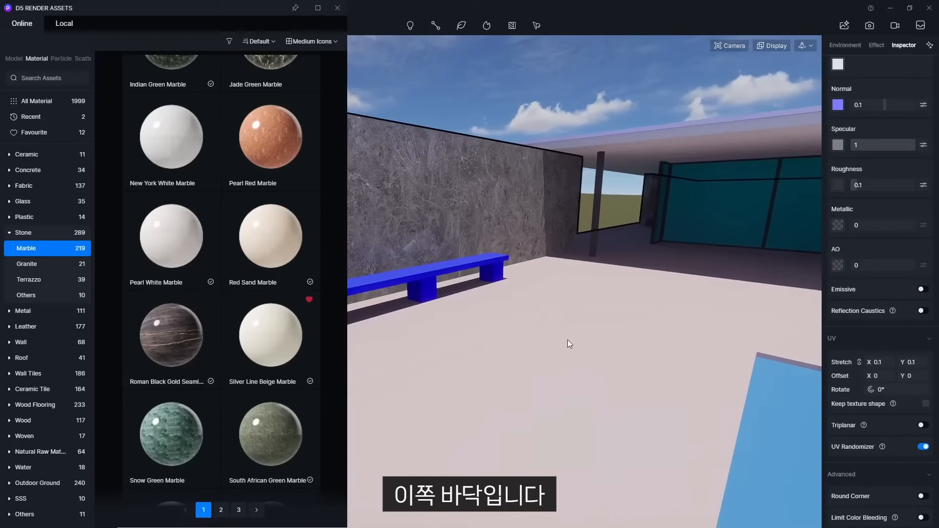
pyautogui.moveTo(567, 340); pyautogui.dragTo(549, 351, button='right')
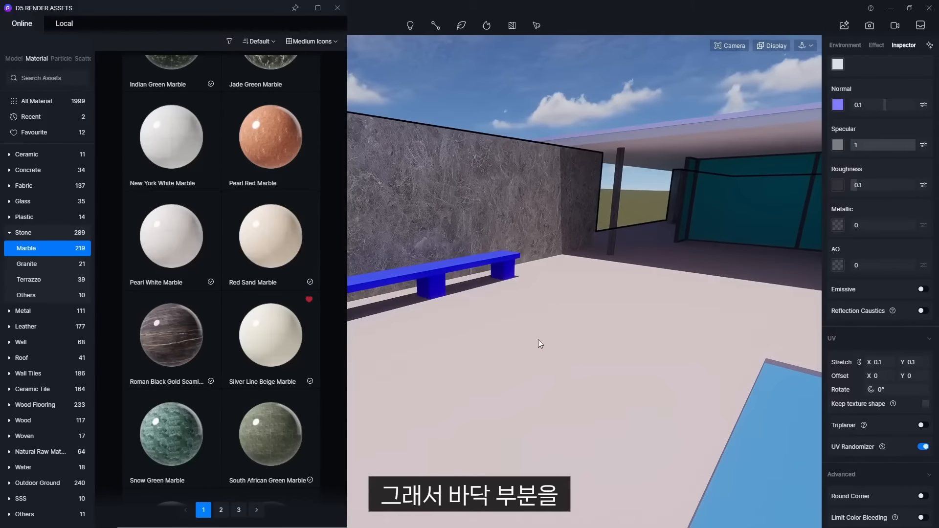
pyautogui.scroll(-1, 251, 301)
pyautogui.moveTo(268, 303); pyautogui.dragTo(745, 375)
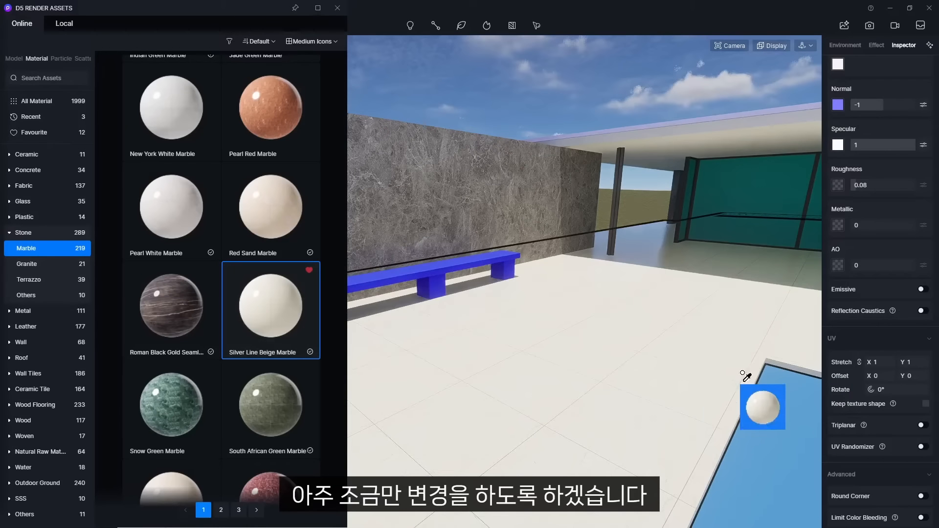
# Set the floor marble's UV stretch to 0.8.
pyautogui.click(881, 362)
pyautogui.write('0.8')
pyautogui.press('Return')
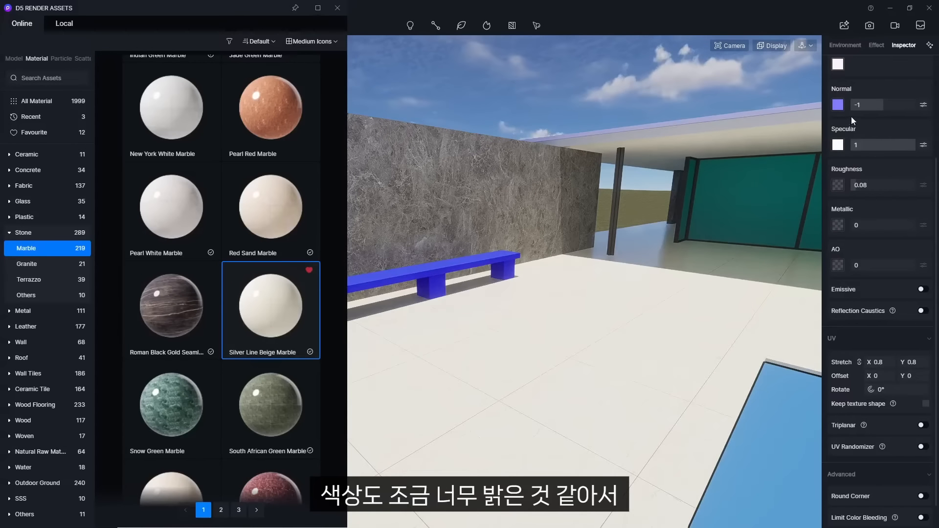
# Darken the floor marble's base color to grey, and set its specular to 0.65 and roughness to 0.18.
pyautogui.scroll(5, 853, 121)
pyautogui.click(838, 205)
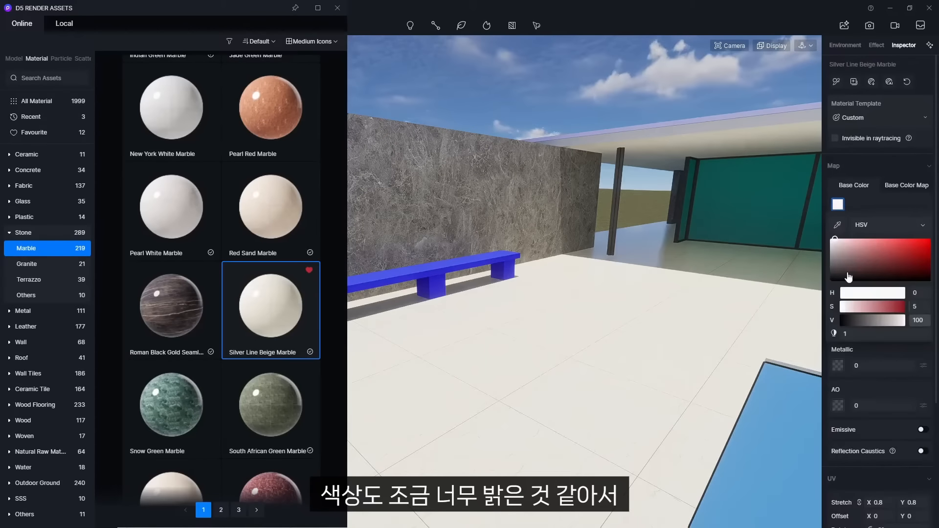
pyautogui.moveTo(904, 320); pyautogui.dragTo(888, 320)
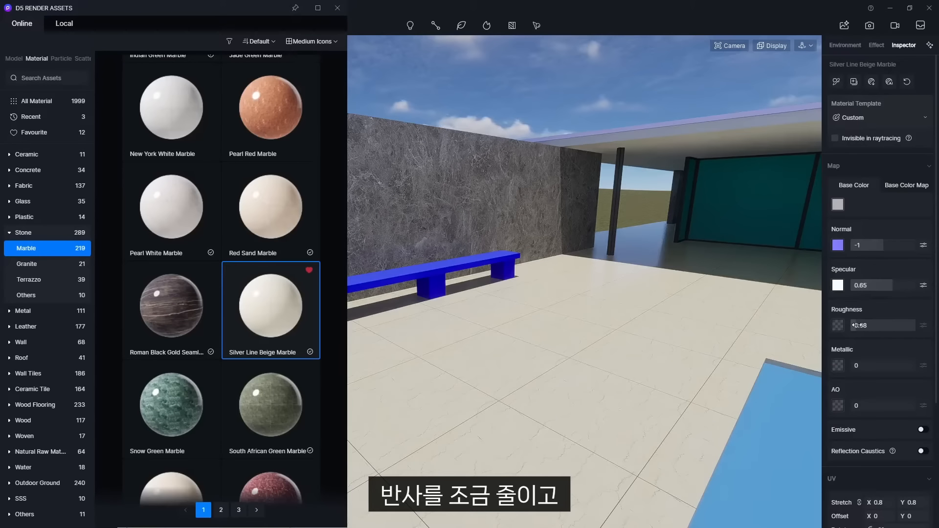
# Offset the floor marble's UV to X 0.69 and Y 0.72.
pyautogui.scroll(-1, 871, 342)
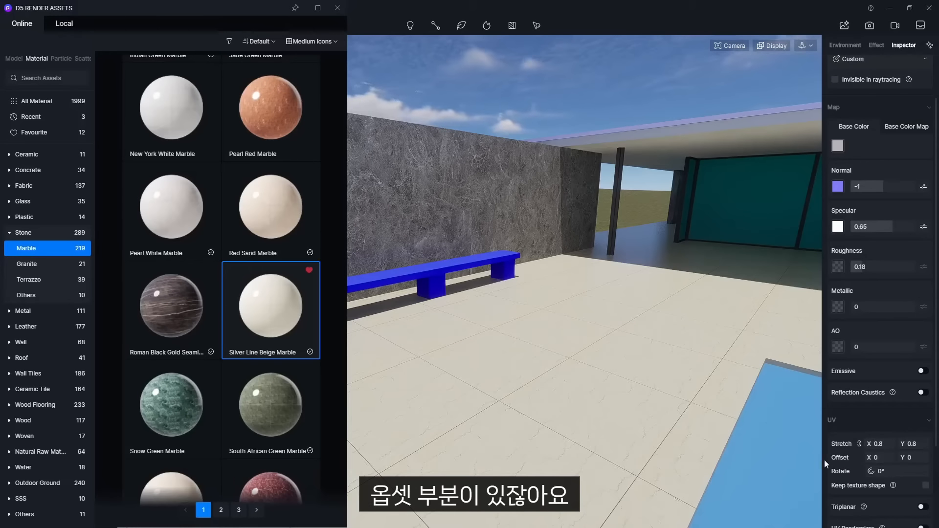
pyautogui.moveTo(863, 459); pyautogui.dragTo(879, 458)
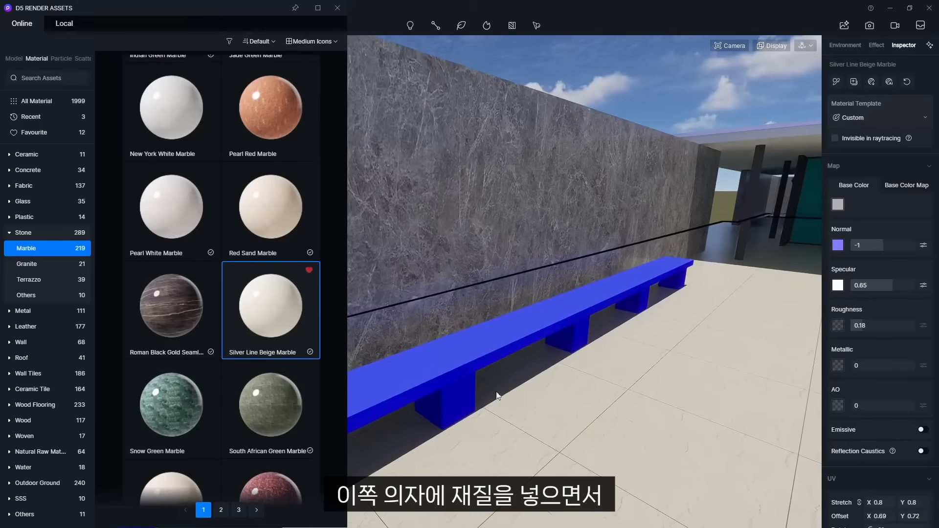
# Apply Magnolia marble to the long bench in front of the main wall.
pyautogui.scroll(5, 560, 410)
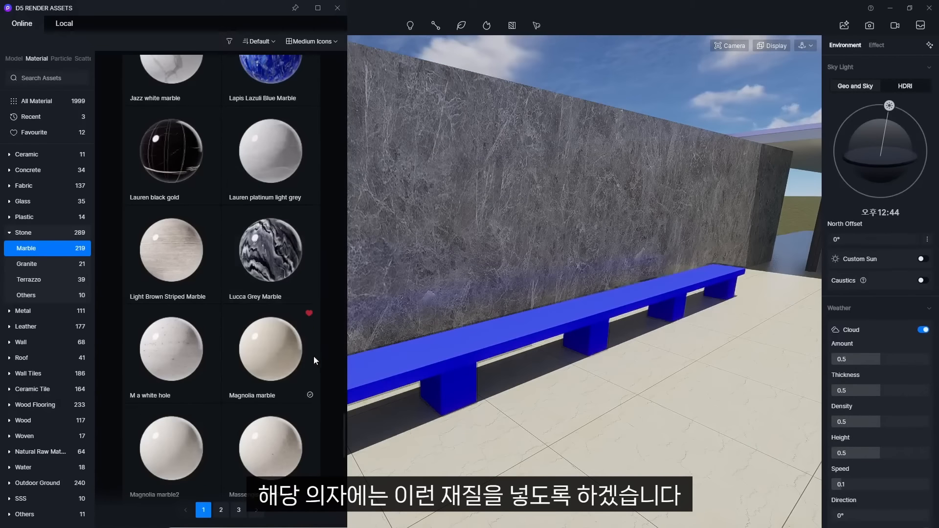
pyautogui.moveTo(281, 353); pyautogui.dragTo(583, 394)
pyautogui.scroll(-5, 877, 408)
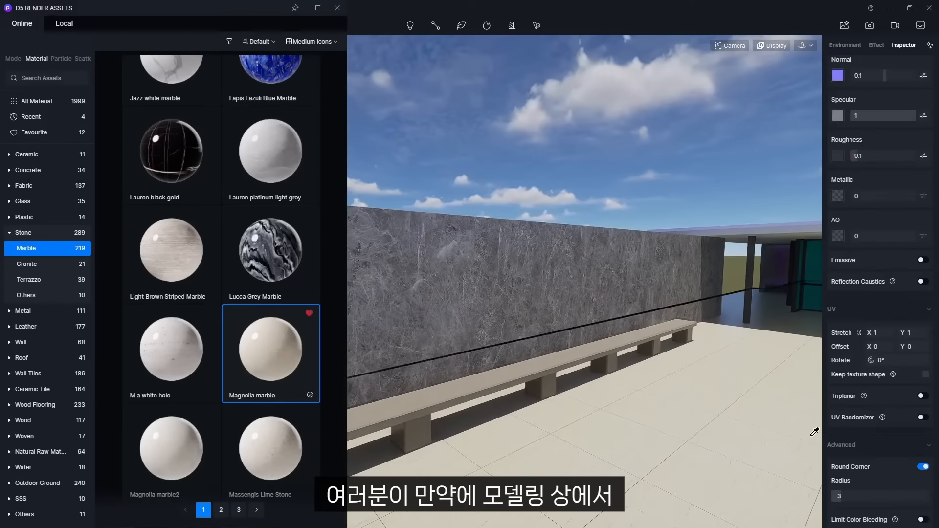
# Apply the Colored Pebbles outdoor ground material to the bottom surface of the pool beneath the water.
pyautogui.scroll(-1, 871, 438)
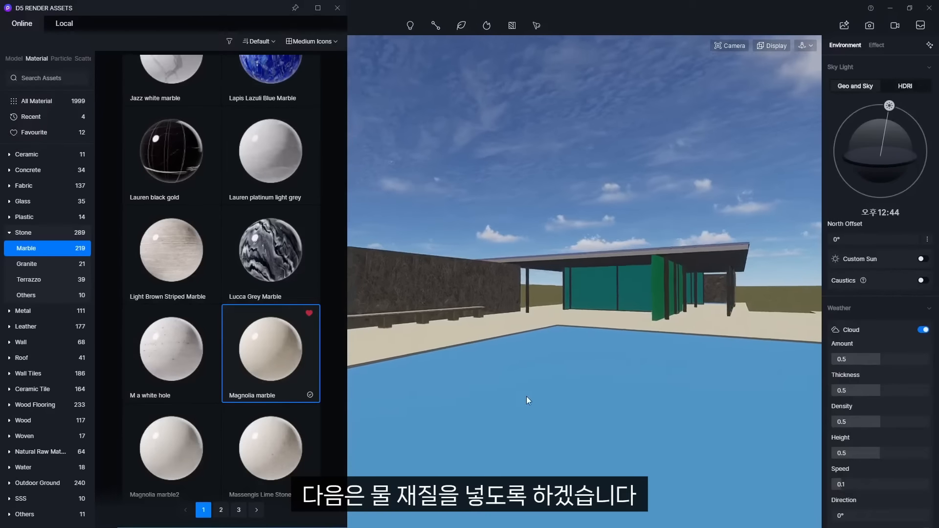
pyautogui.scroll(2, 529, 394)
pyautogui.moveTo(492, 427); pyautogui.dragTo(492, 412, button='middle')
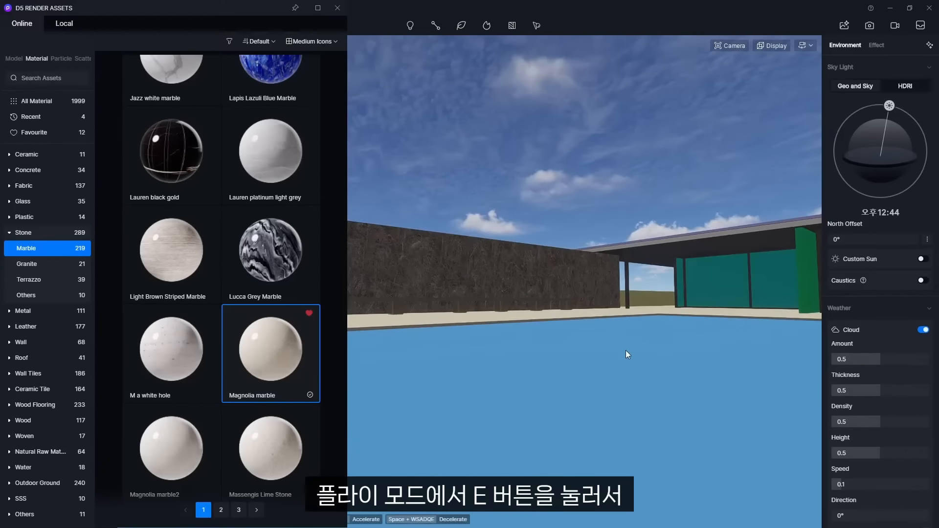
pyautogui.press('e')
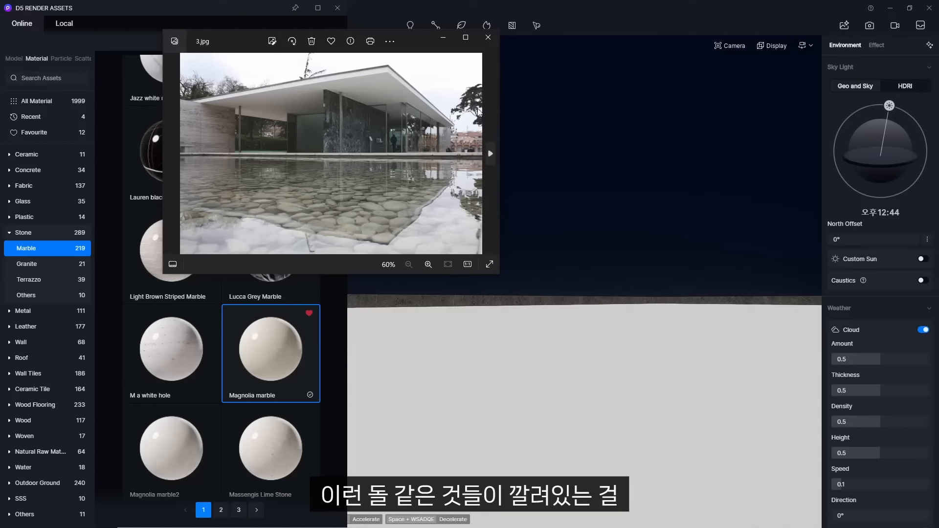
pyautogui.click(488, 43)
pyautogui.click(40, 483)
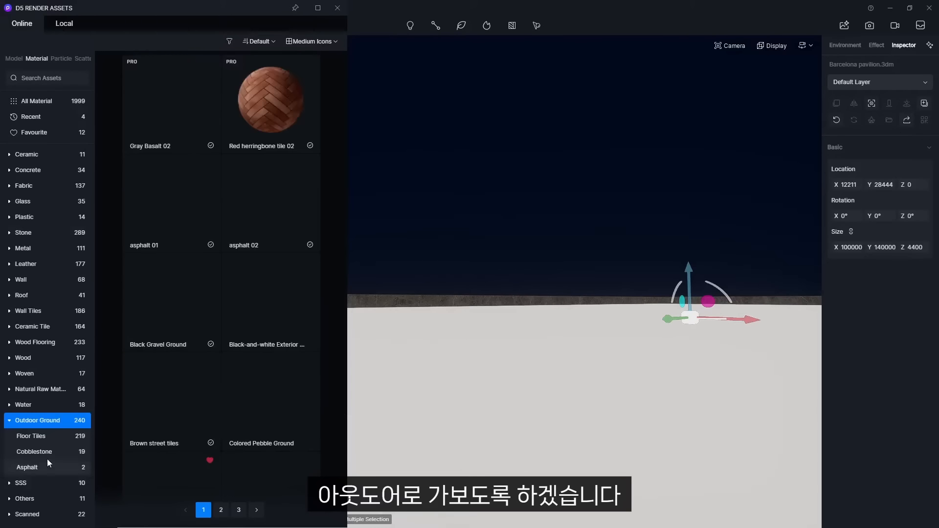
pyautogui.scroll(-3, 189, 340)
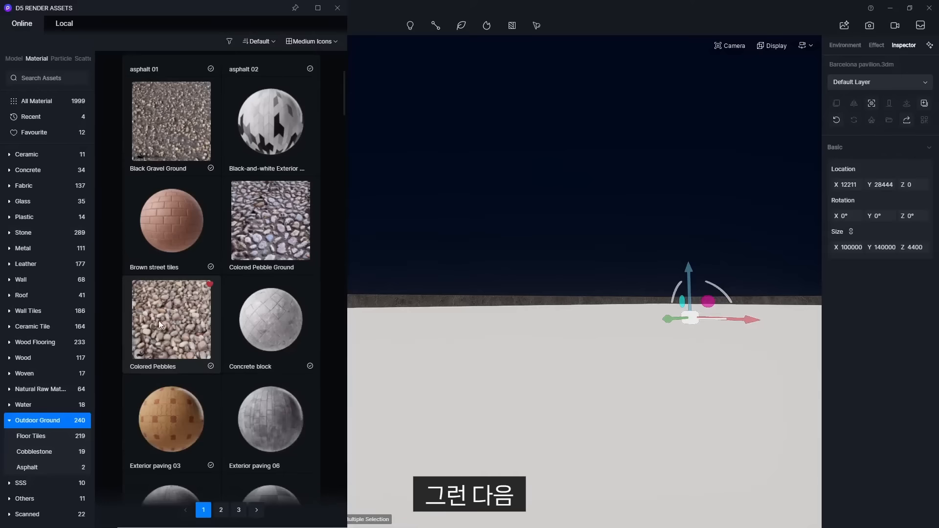
pyautogui.moveTo(170, 316); pyautogui.dragTo(570, 381)
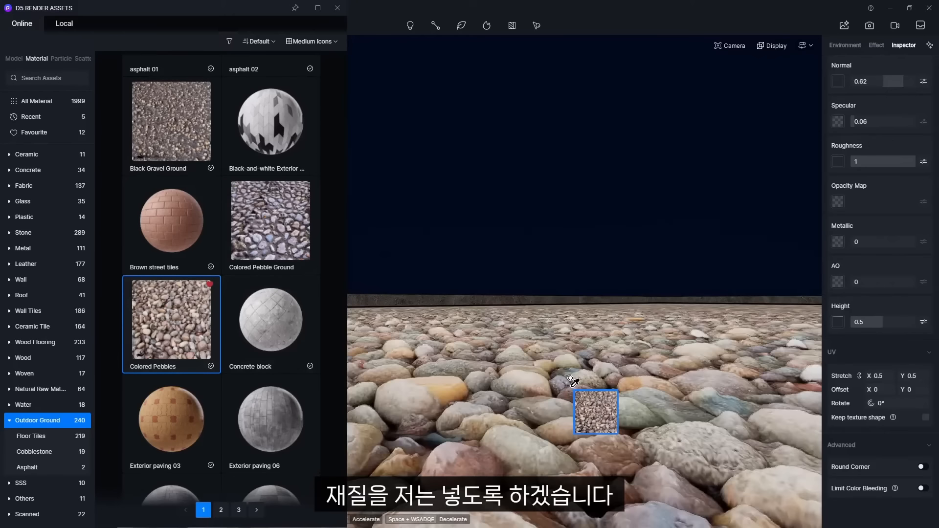
# Apply the Blue pool water material to the pool's water surface.
pyautogui.press('q')
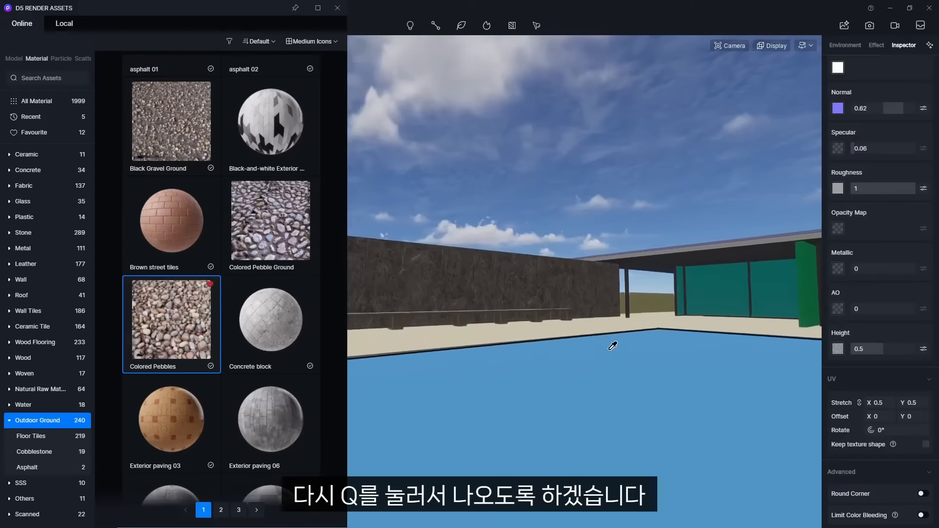
pyautogui.moveTo(609, 346); pyautogui.dragTo(578, 331, button='right')
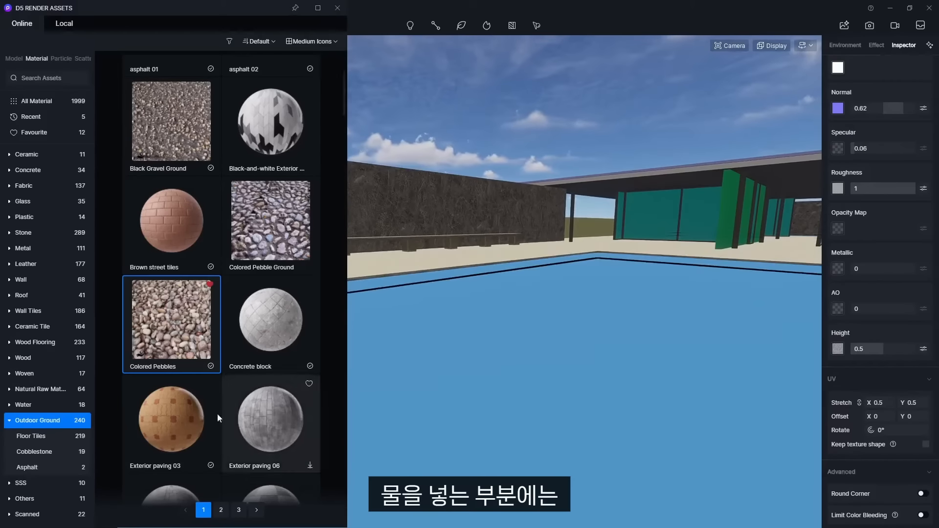
pyautogui.click(35, 405)
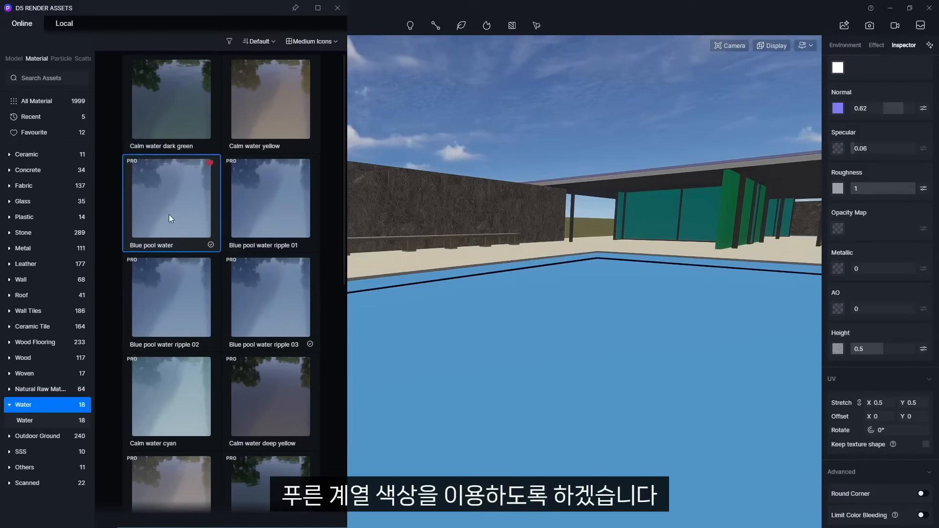
pyautogui.moveTo(169, 215); pyautogui.dragTo(634, 348)
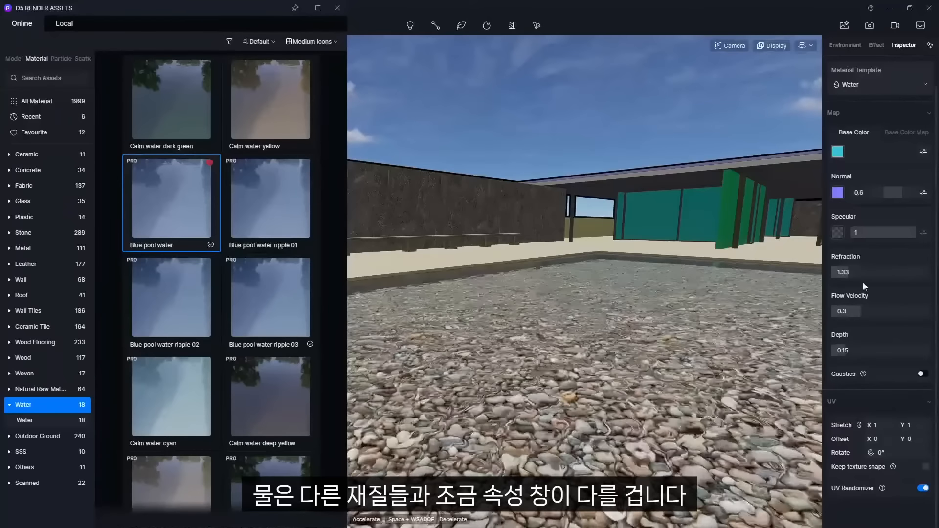
# Preview the moving water in the viewport and set the pool water's flow velocity to 0.1.
pyautogui.click(773, 45)
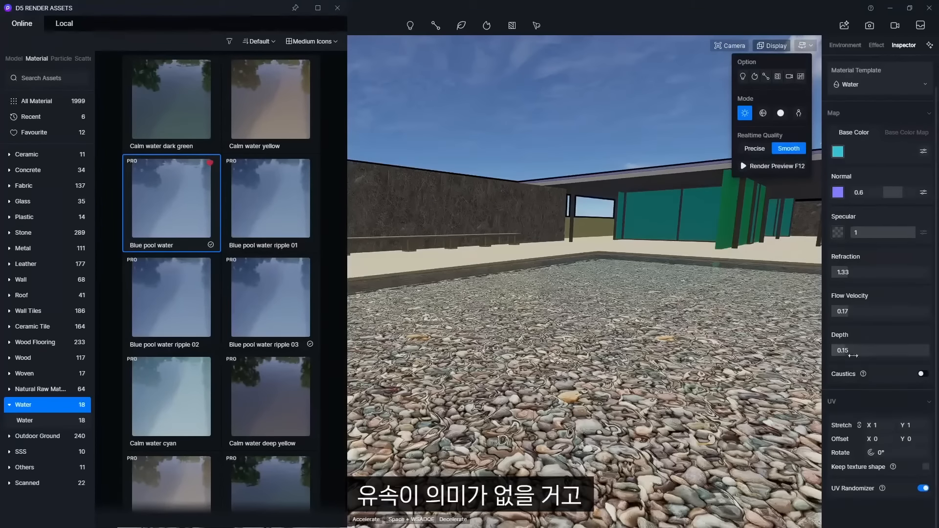
pyautogui.click(799, 113)
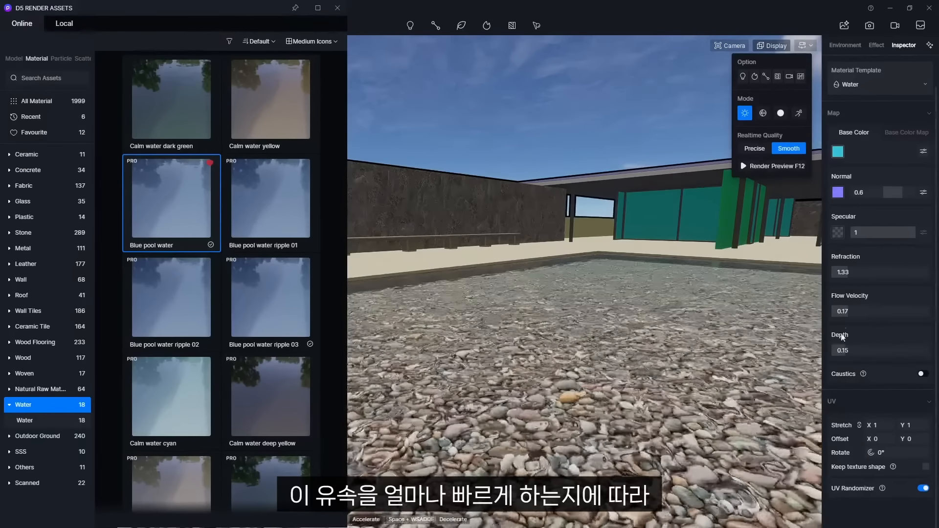
pyautogui.moveTo(848, 313); pyautogui.dragTo(842, 313)
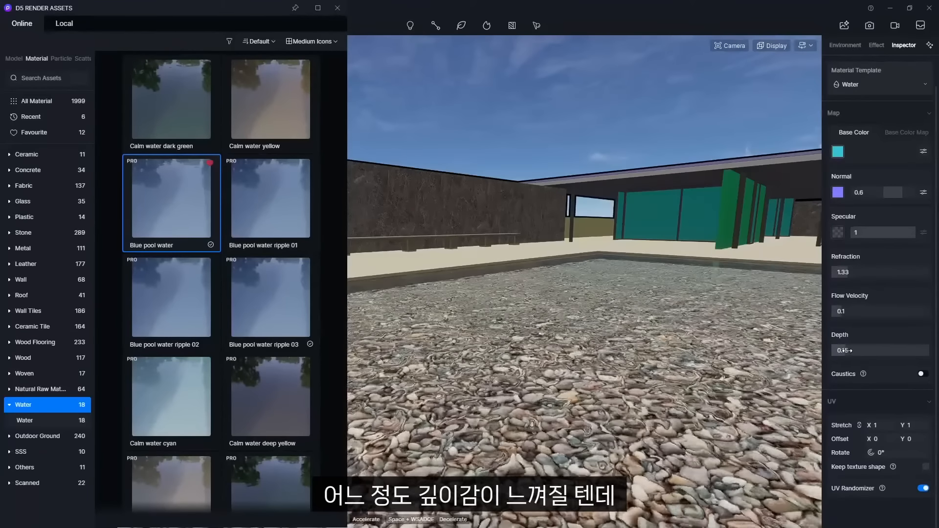
# Set the pool water's depth to 0.82 and darken its base color to H 189, S 22, V 19.
pyautogui.moveTo(846, 351); pyautogui.dragTo(908, 356)
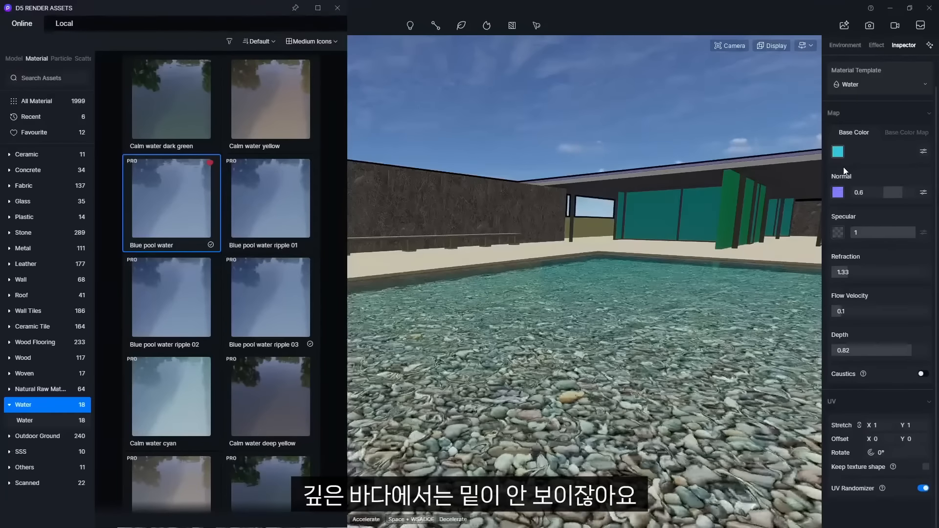
pyautogui.click(841, 155)
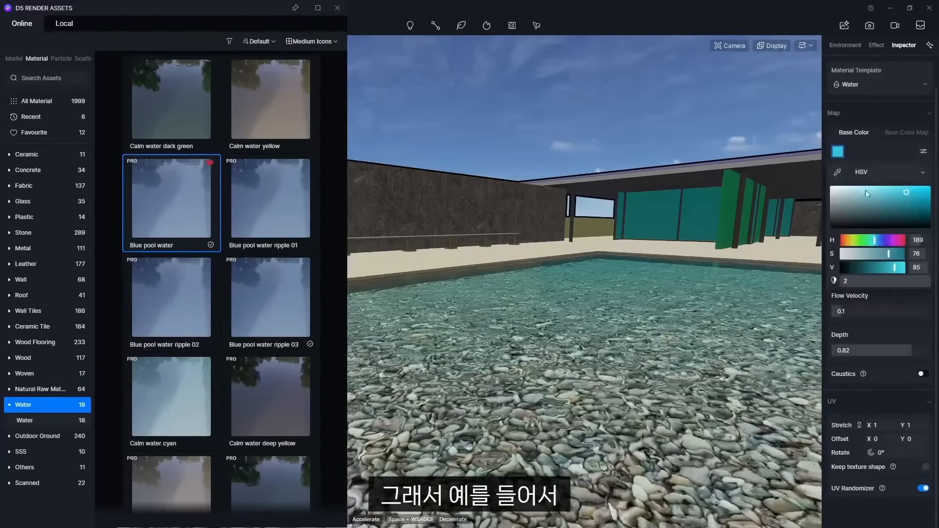
pyautogui.moveTo(870, 214)
pyautogui.mouseDown()
pyautogui.moveTo(878, 212)
pyautogui.moveTo(858, 222)
pyautogui.mouseUp()
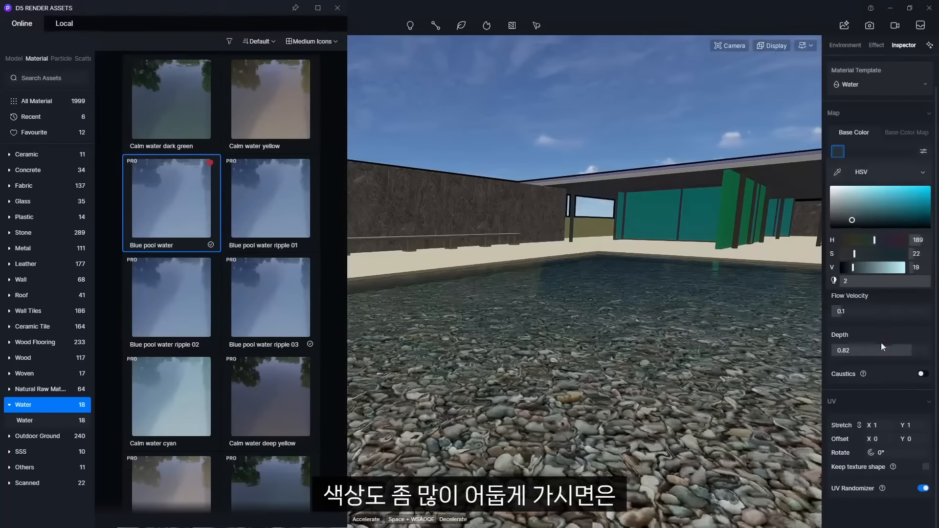
# Try a depth of 0.95 for the pool water and settle on a depth of 0.3.
pyautogui.moveTo(911, 350); pyautogui.dragTo(922, 349)
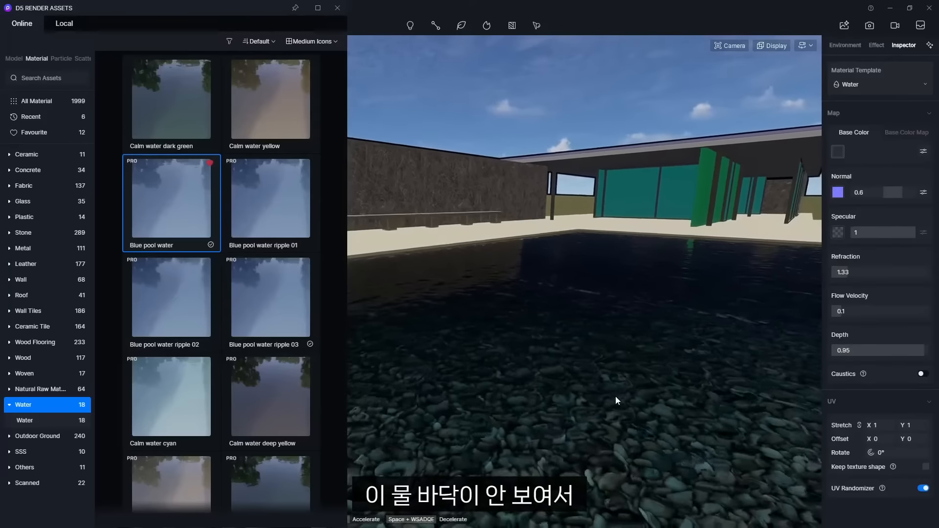
pyautogui.moveTo(623, 402); pyautogui.dragTo(602, 460, button='right')
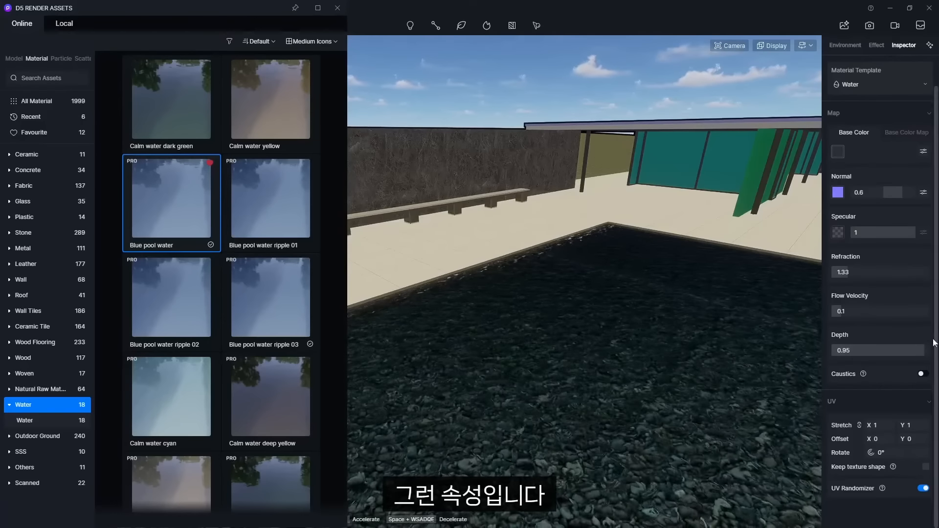
pyautogui.moveTo(906, 356); pyautogui.dragTo(860, 353)
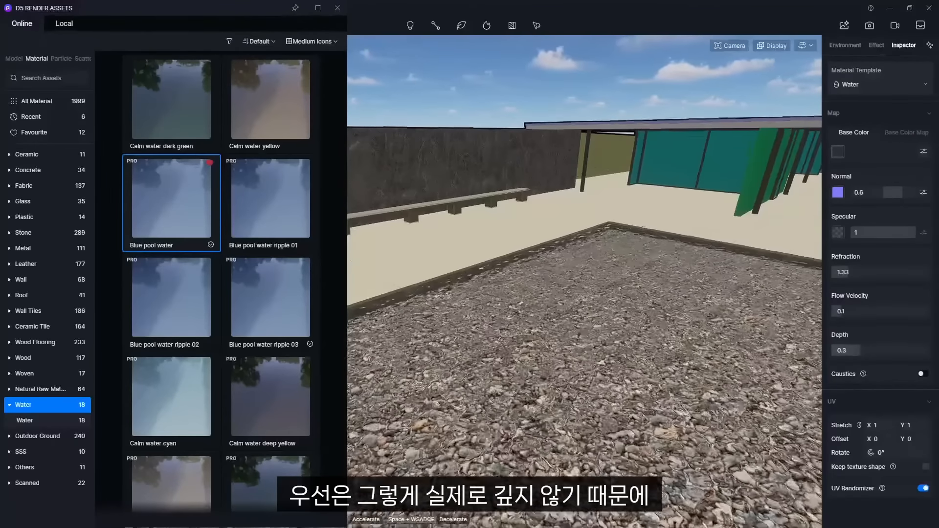
# Try a normal value of 0.01 on the pool water and settle on 0.62.
pyautogui.scroll(1, 624, 469)
pyautogui.moveTo(624, 469); pyautogui.dragTo(636, 392, button='middle')
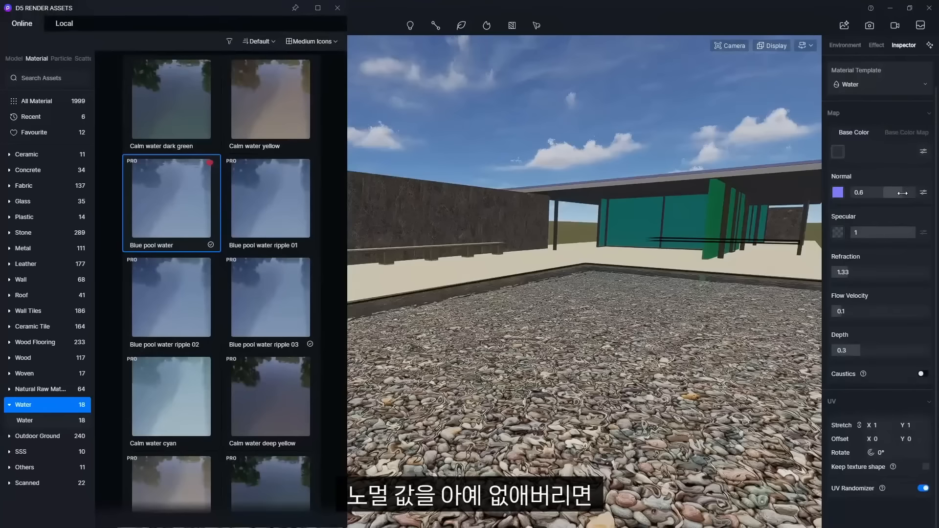
pyautogui.moveTo(902, 194); pyautogui.dragTo(884, 194)
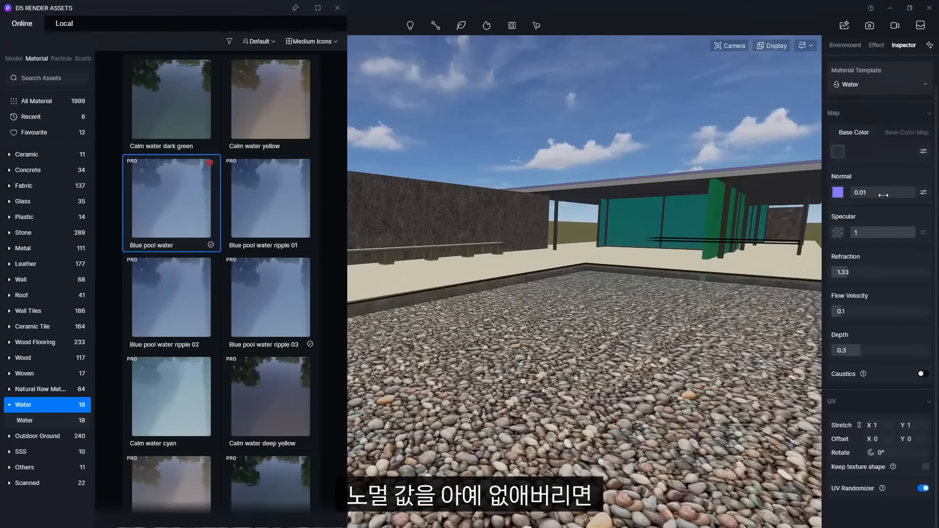
pyautogui.moveTo(666, 379); pyautogui.dragTo(675, 360, button='right')
pyautogui.moveTo(884, 192); pyautogui.dragTo(904, 192)
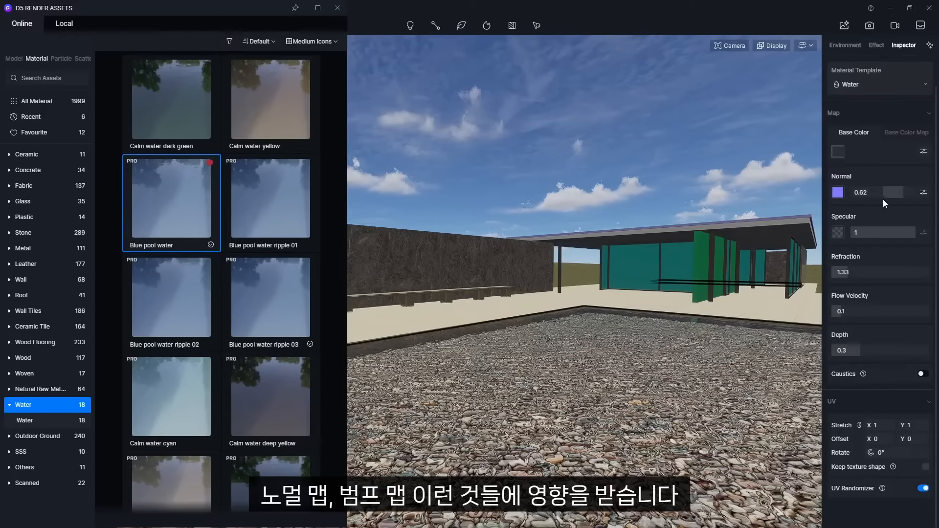
# Switch the viewport's realtime quality to Precise and view the pool water.
pyautogui.click(778, 46)
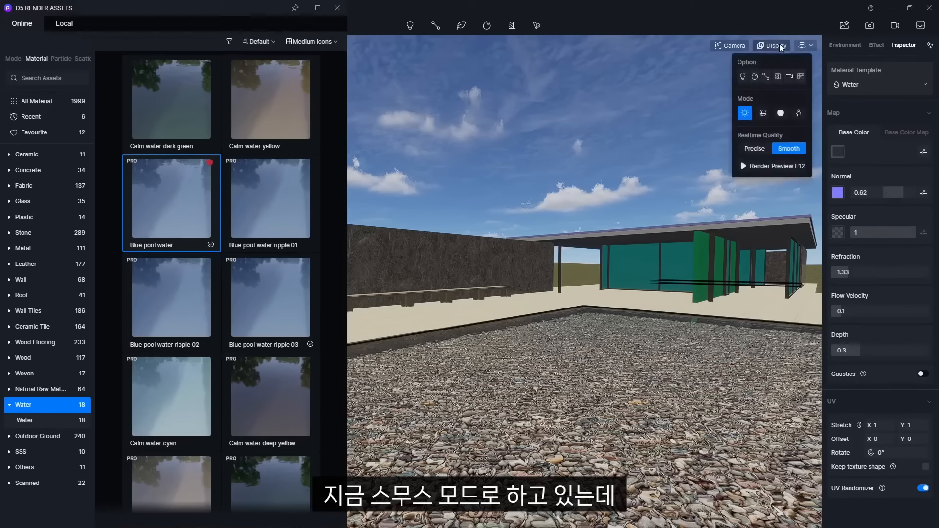
pyautogui.click(765, 148)
pyautogui.moveTo(589, 381); pyautogui.dragTo(570, 393, button='right')
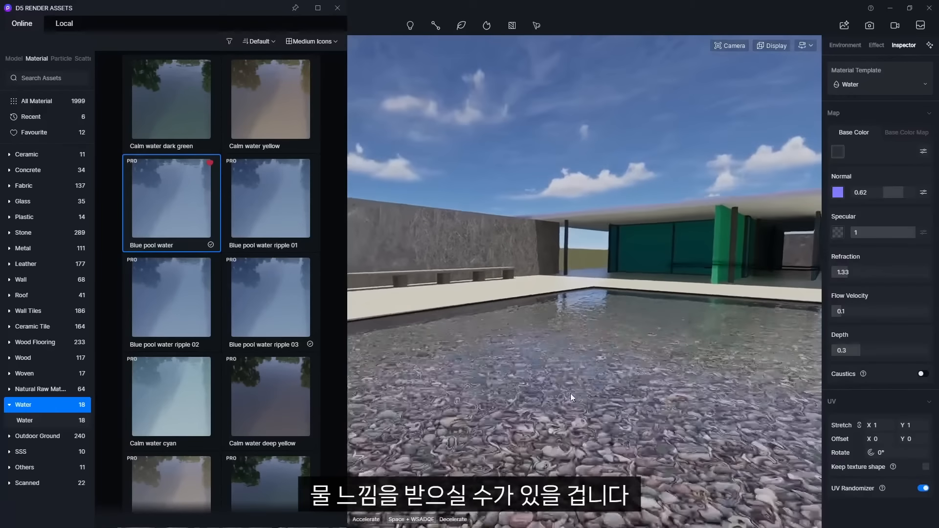
# Apply the Normal Glass material to the teal glazing panels of the pavilion.
pyautogui.press('q')
pyautogui.press('e')
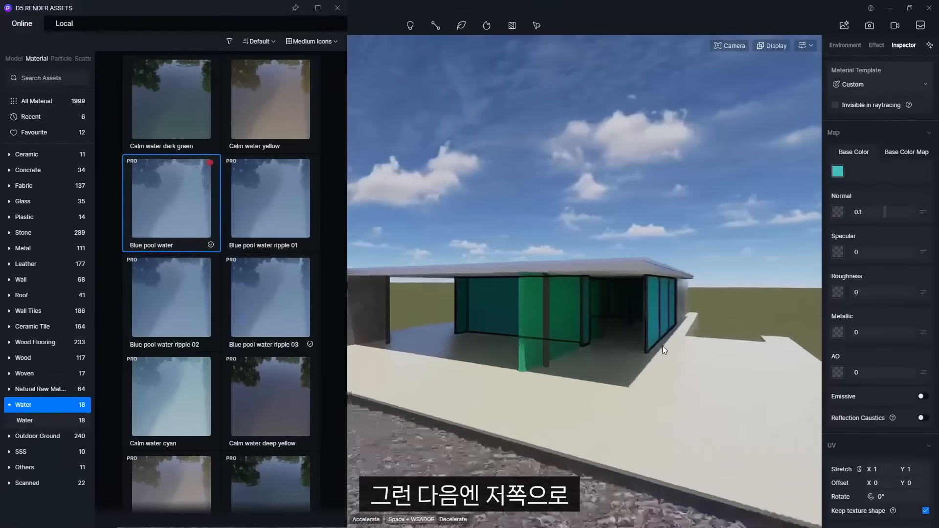
pyautogui.press('w')
pyautogui.press('d')
pyautogui.moveTo(663, 346); pyautogui.dragTo(542, 359, button='right')
pyautogui.press('Escape')
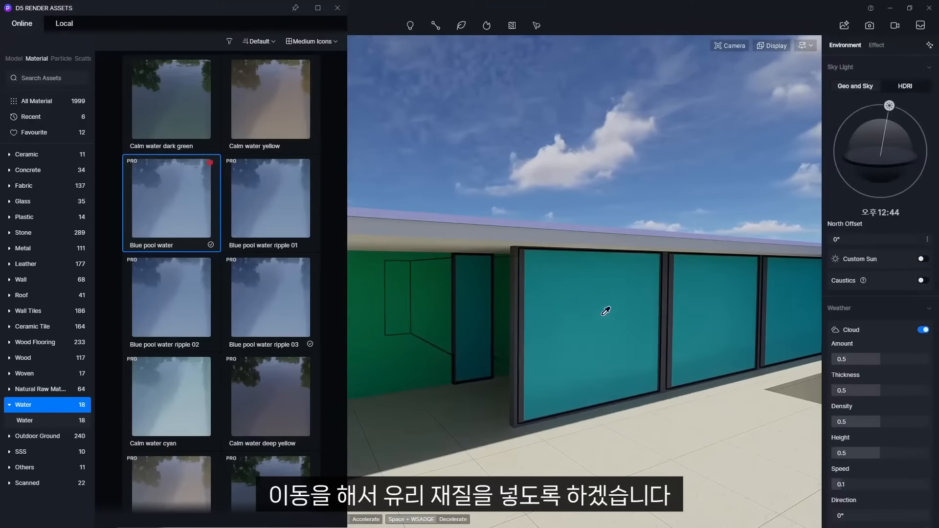
pyautogui.click(178, 303)
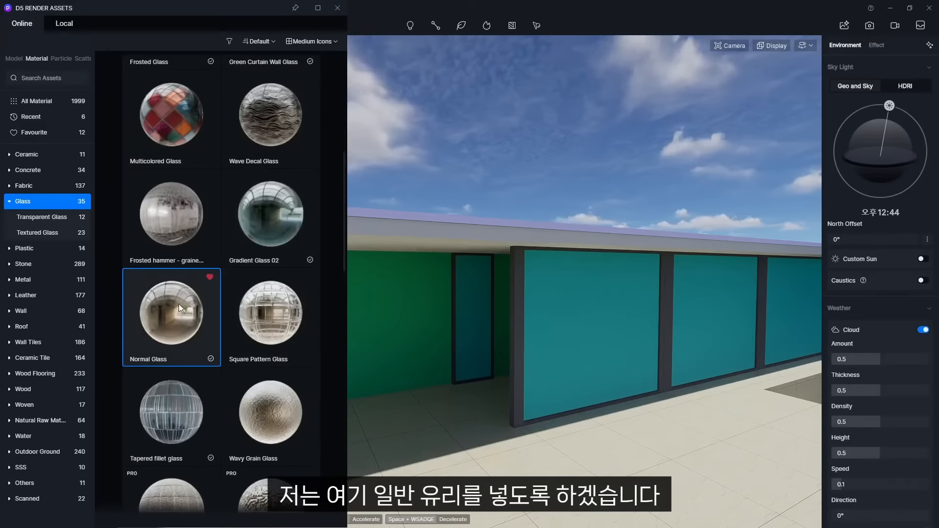
pyautogui.click(613, 328)
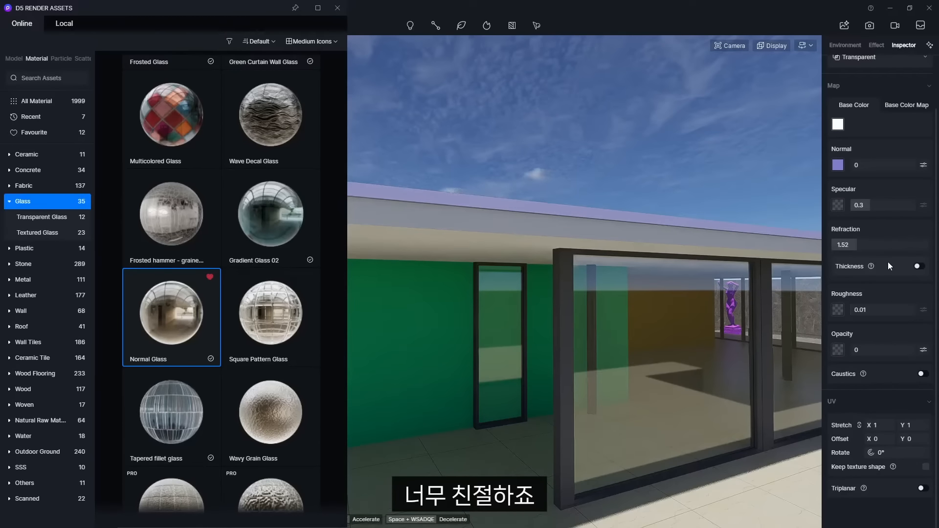
# Examine the glass material's base color and other map settings, and clear the selection.
pyautogui.scroll(2, 888, 262)
pyautogui.click(838, 184)
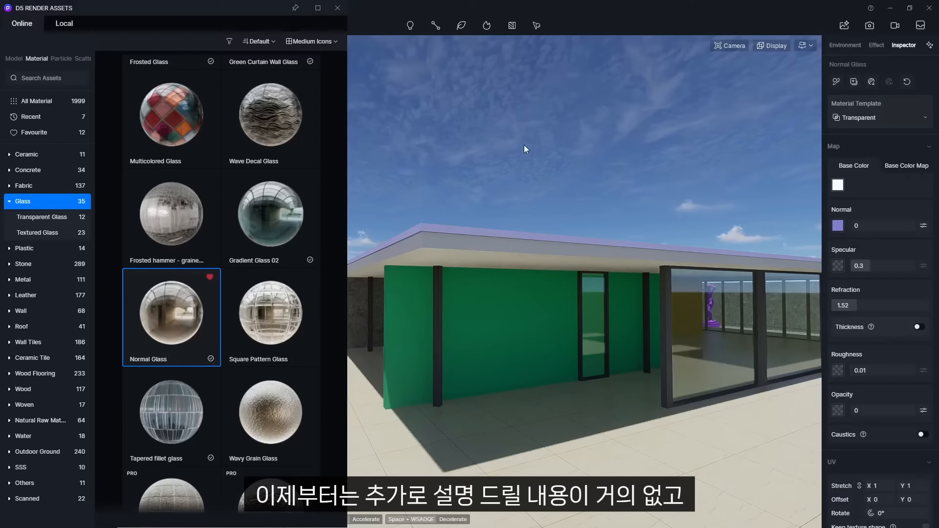
pyautogui.click(522, 148)
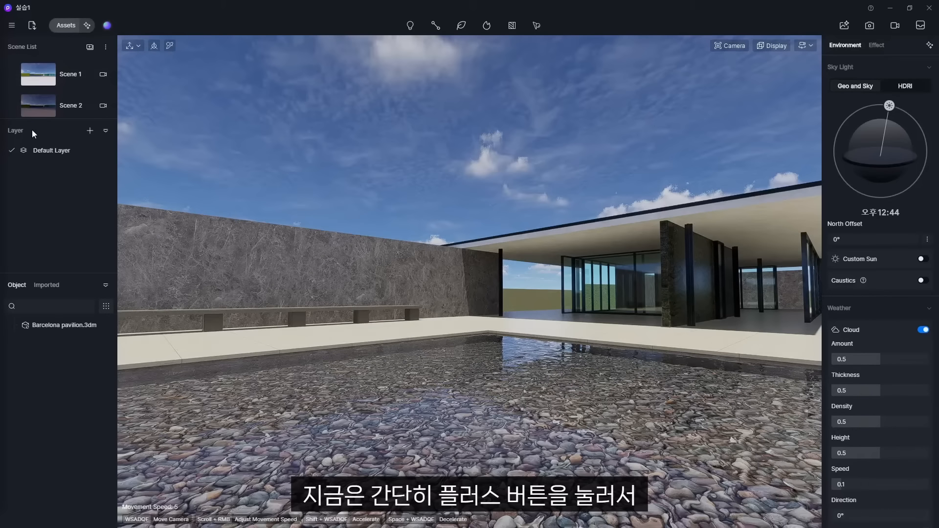
# Create three new layers named 조경, 가구 and 조명.
pyautogui.click(89, 130)
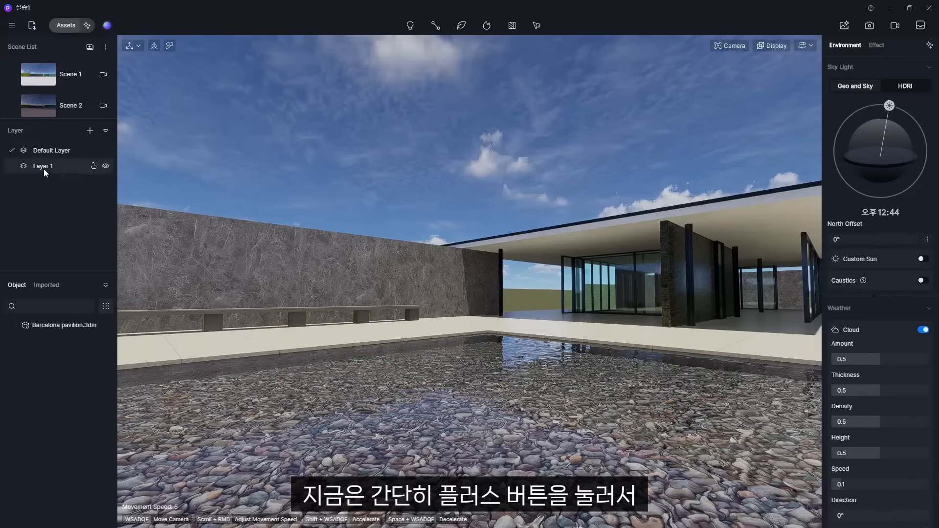
pyautogui.doubleClick(43, 169)
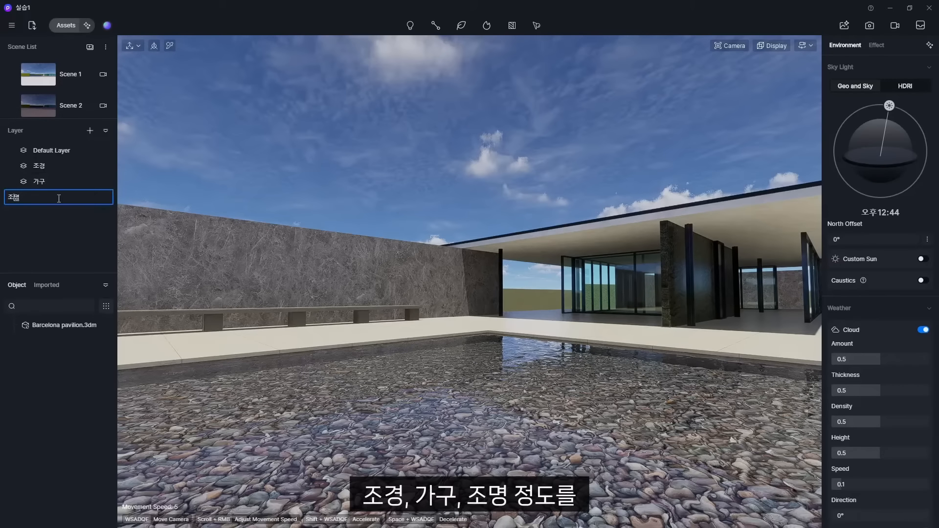
pyautogui.press('Return')
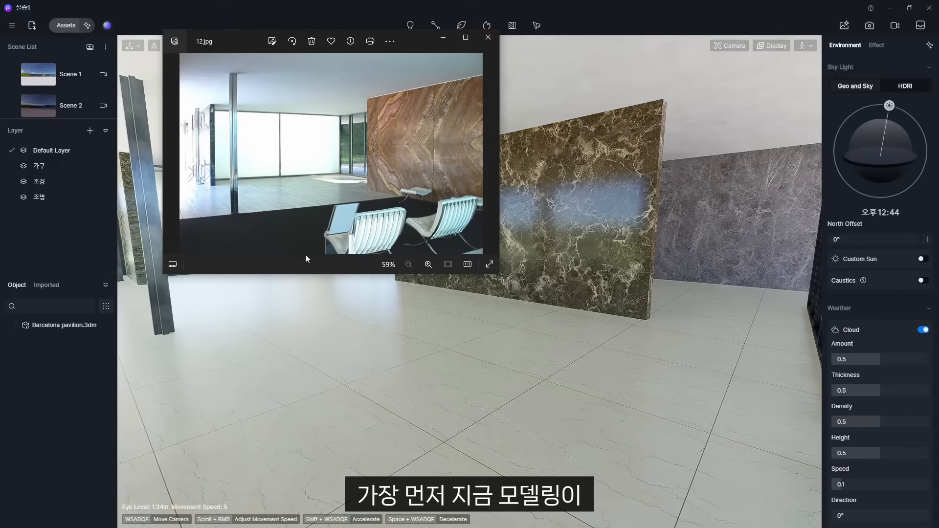
# Close the reference photo, switch to orbit navigation and view the pavilion's interior and roof from several angles.
pyautogui.click(487, 38)
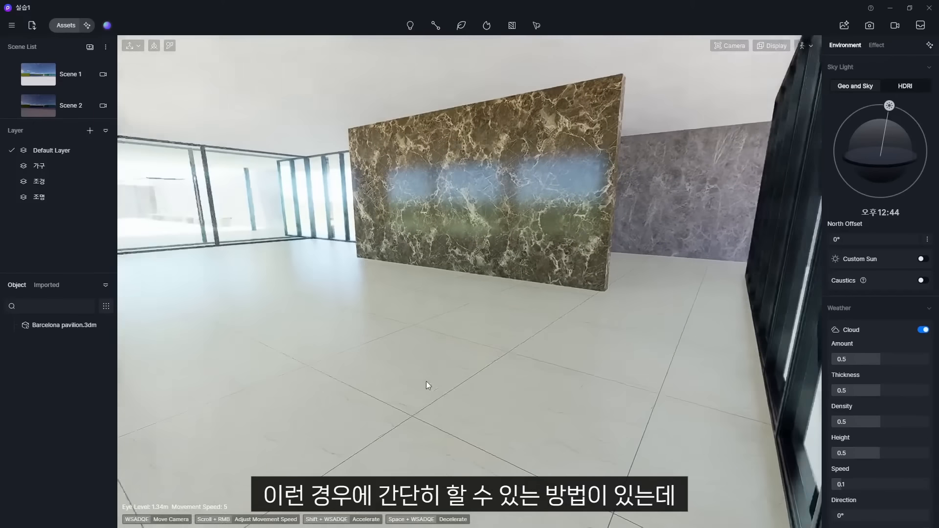
pyautogui.moveTo(427, 380); pyautogui.dragTo(344, 365, button='right')
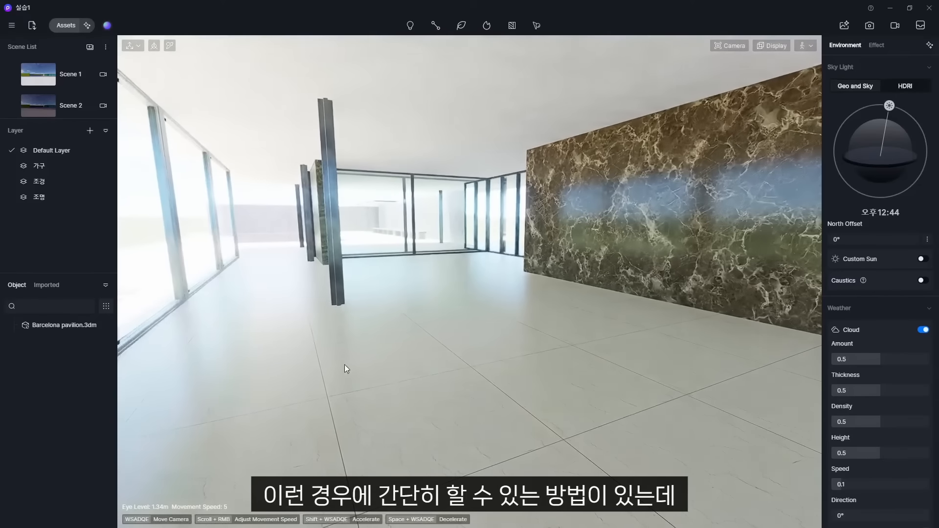
pyautogui.moveTo(344, 365); pyautogui.dragTo(428, 367, button='middle')
pyautogui.moveTo(427, 367); pyautogui.dragTo(515, 338, button='right')
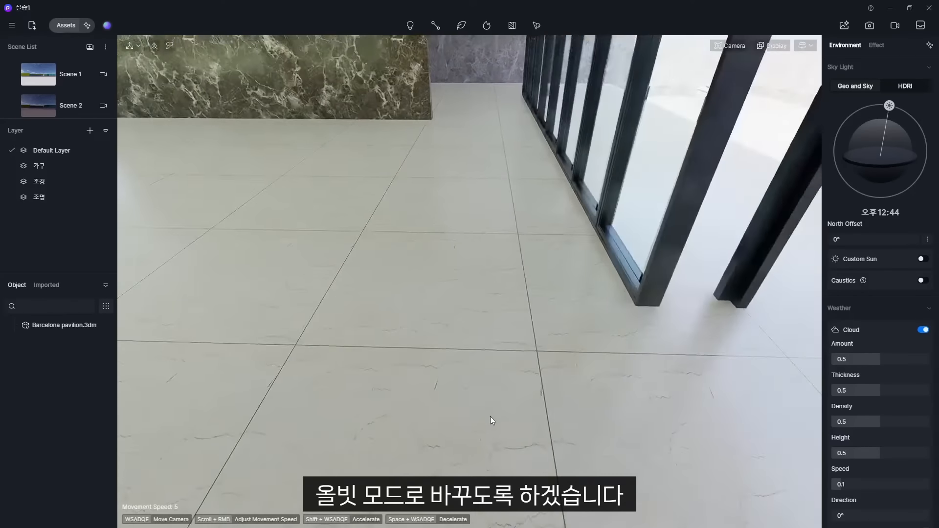
pyautogui.scroll(-10, 478, 399)
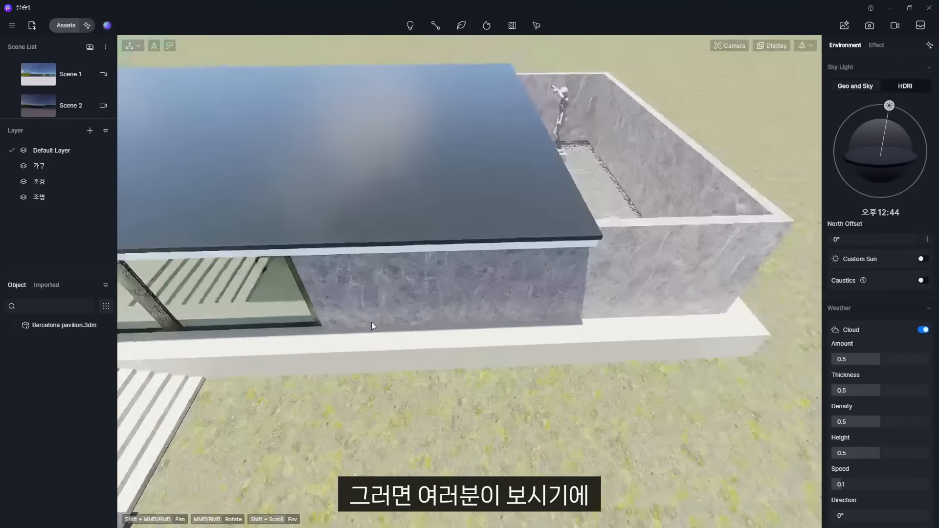
pyautogui.scroll(6, 373, 325)
pyautogui.scroll(3, 438, 325)
pyautogui.moveTo(439, 325); pyautogui.dragTo(568, 365, button='middle')
pyautogui.moveTo(376, 343)
pyautogui.mouseDown(button='middle')
pyautogui.moveTo(413, 362)
pyautogui.moveTo(377, 325)
pyautogui.mouseUp(button='middle')
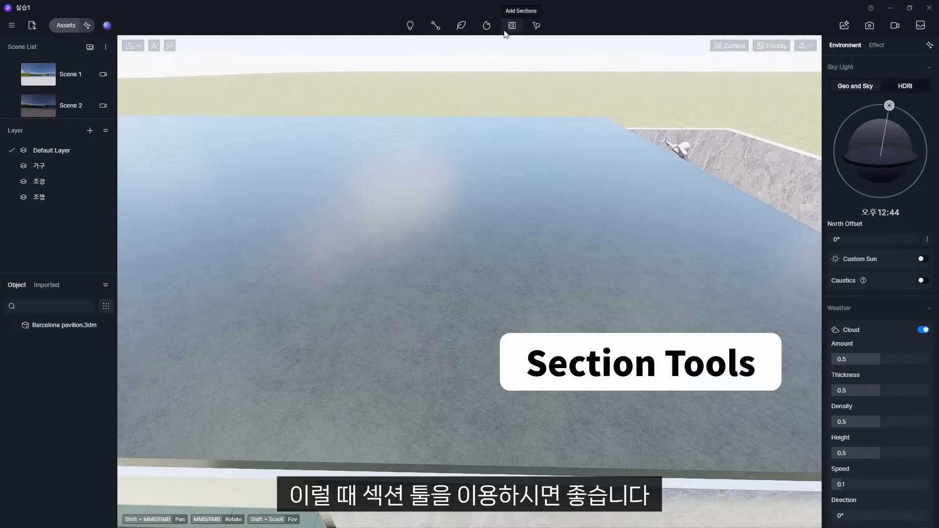
# Check in the widget preferences that Section Tools is enabled.
pyautogui.click(12, 25)
pyautogui.moveTo(69, 128)
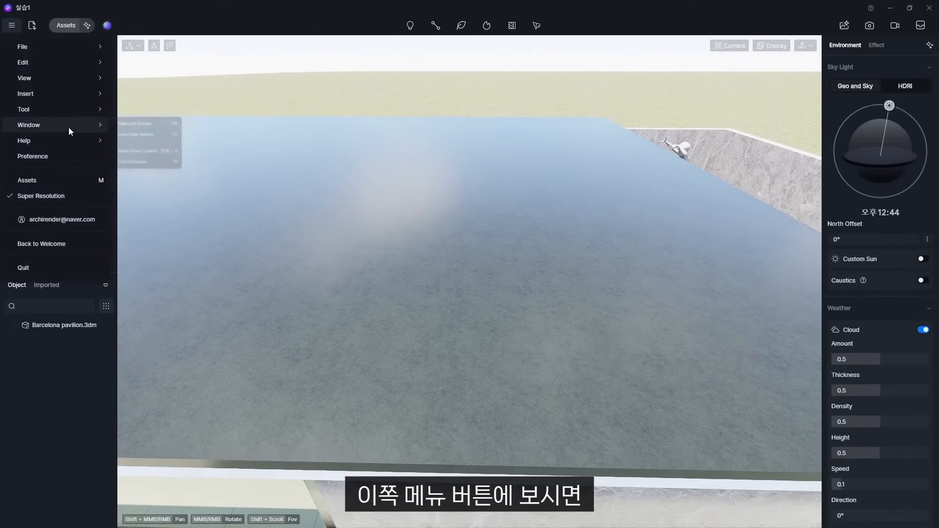
pyautogui.click(36, 157)
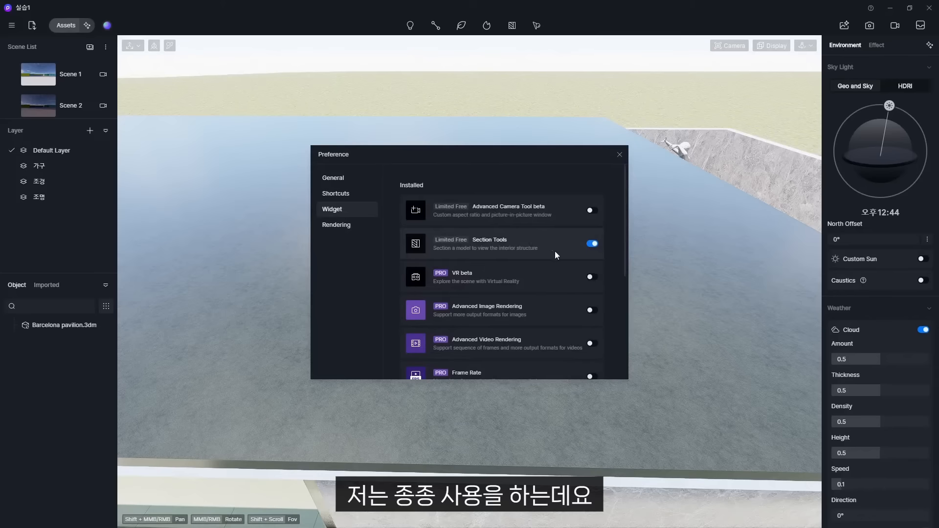
pyautogui.press('Escape')
# Add a section plane on the pavilion's roof and lower it to about Z 3622, cutting the roof away.
pyautogui.click(514, 25)
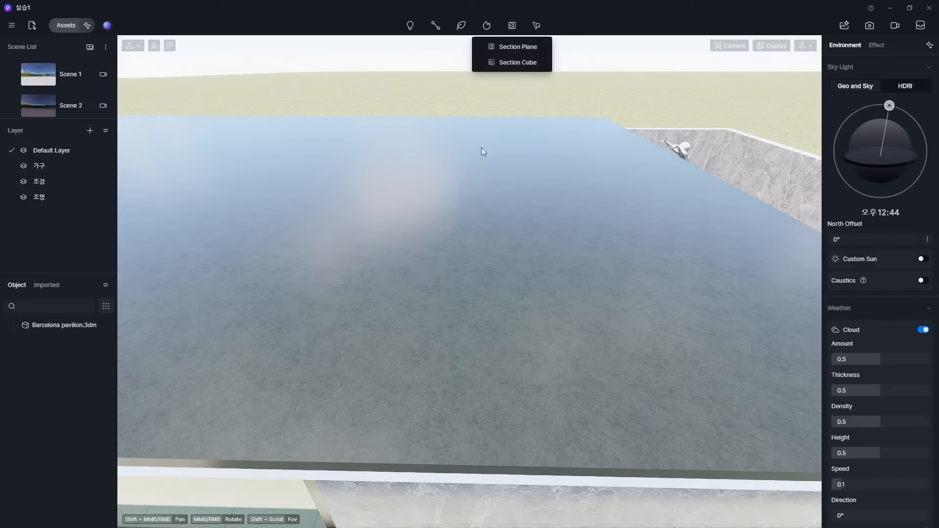
pyautogui.click(520, 43)
pyautogui.click(470, 260)
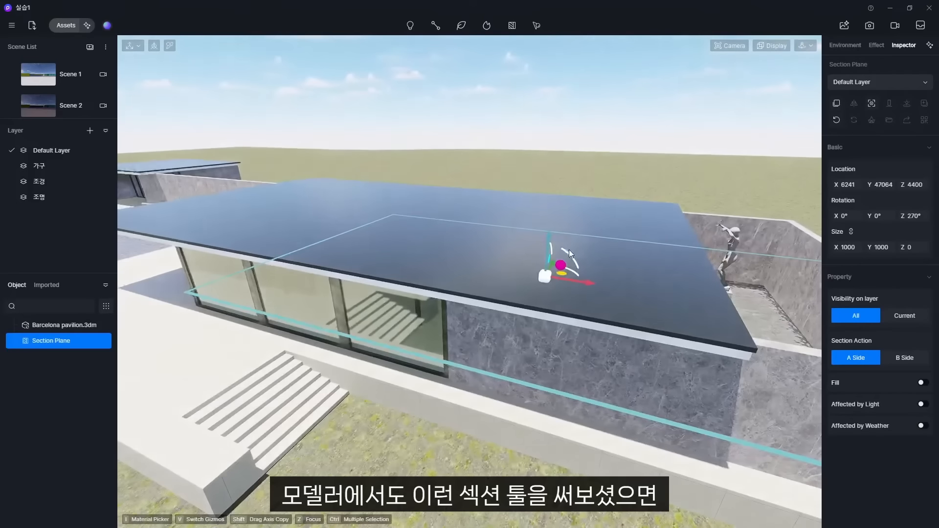
pyautogui.moveTo(657, 306); pyautogui.dragTo(492, 300, button='middle')
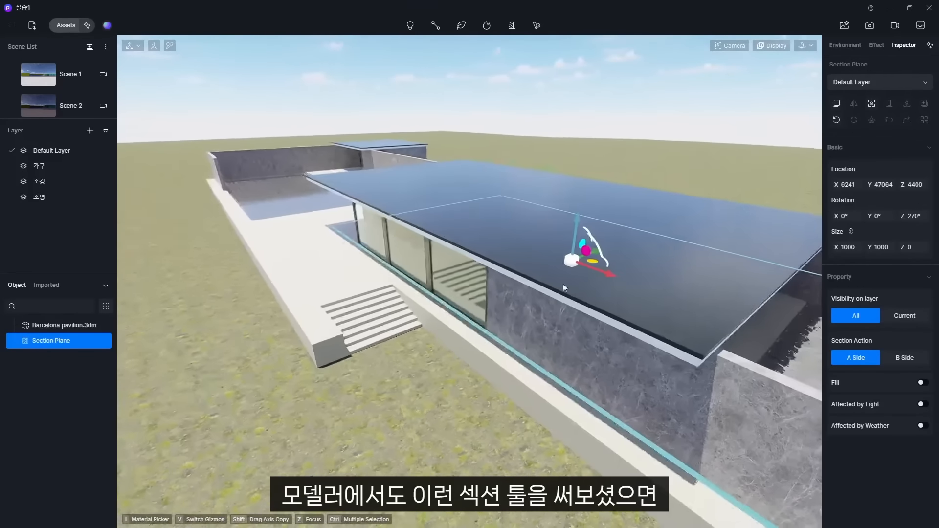
pyautogui.moveTo(577, 223); pyautogui.dragTo(579, 244)
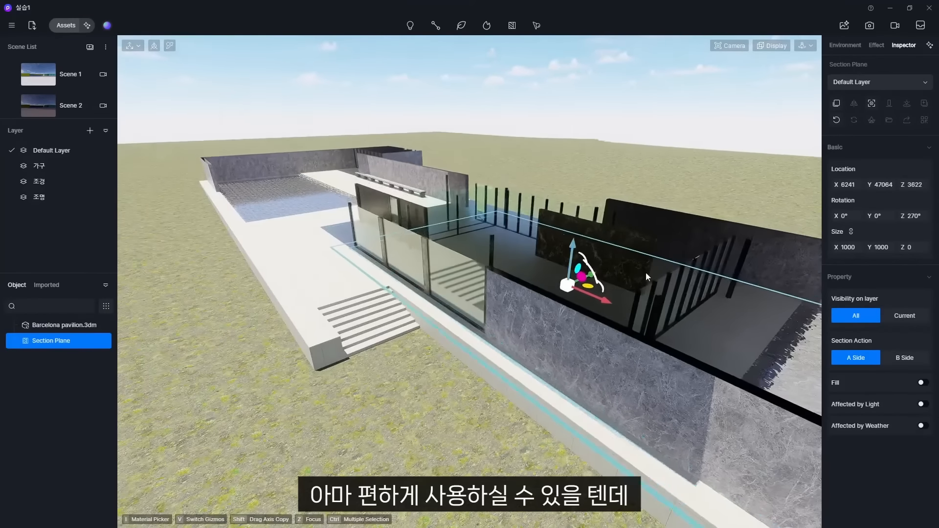
# Move the section plane sideways beyond the building to about X 25415.
pyautogui.moveTo(647, 275); pyautogui.dragTo(465, 330, button='middle')
pyautogui.scroll(-8, 588, 299)
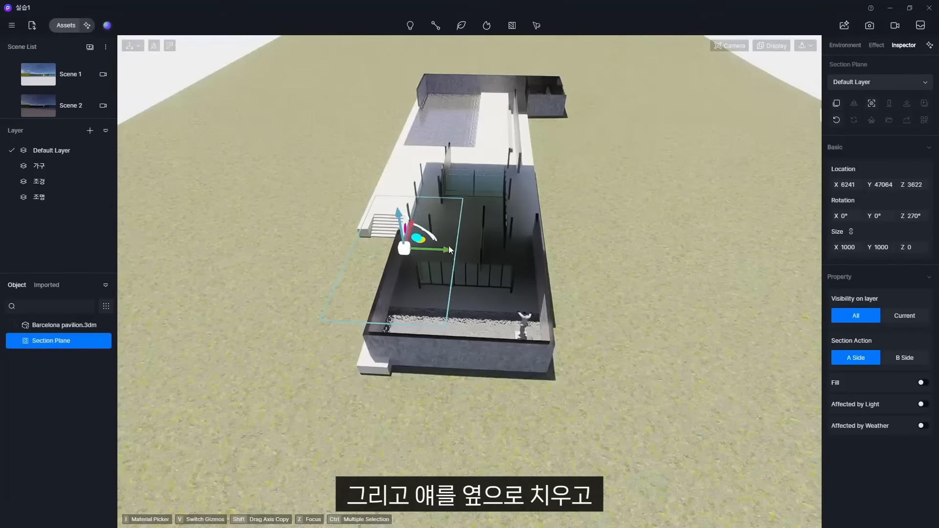
pyautogui.moveTo(448, 245); pyautogui.dragTo(695, 265)
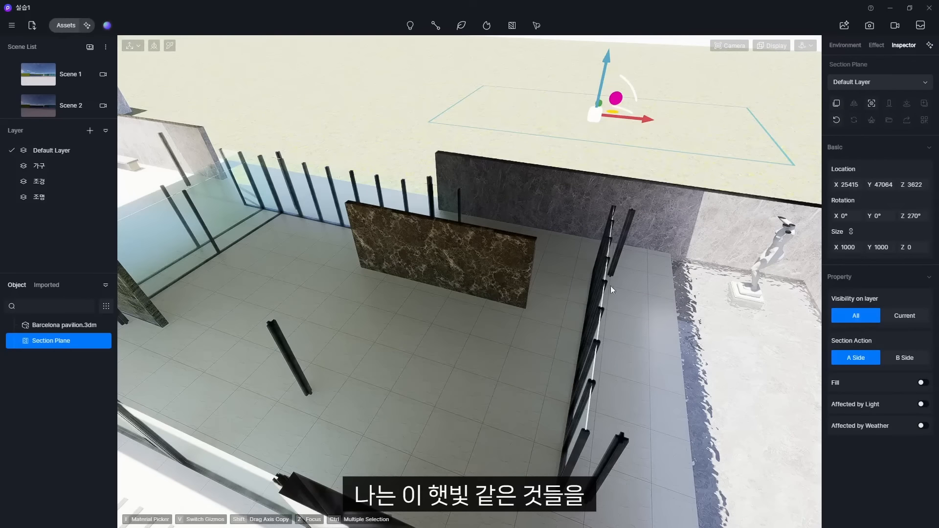
# Enable Affected by Light for the section plane and view the sunlit interior through the cut roof.
pyautogui.moveTo(522, 350); pyautogui.dragTo(453, 237, button='right')
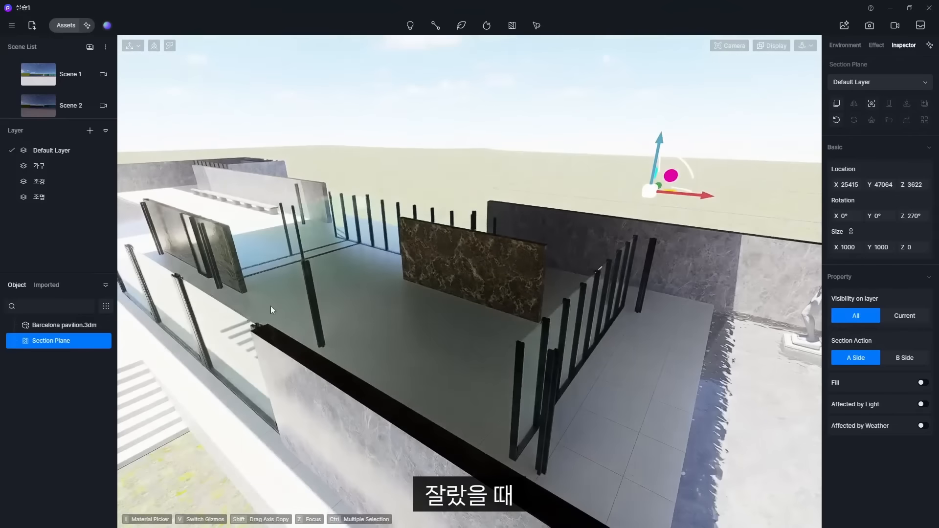
pyautogui.click(923, 406)
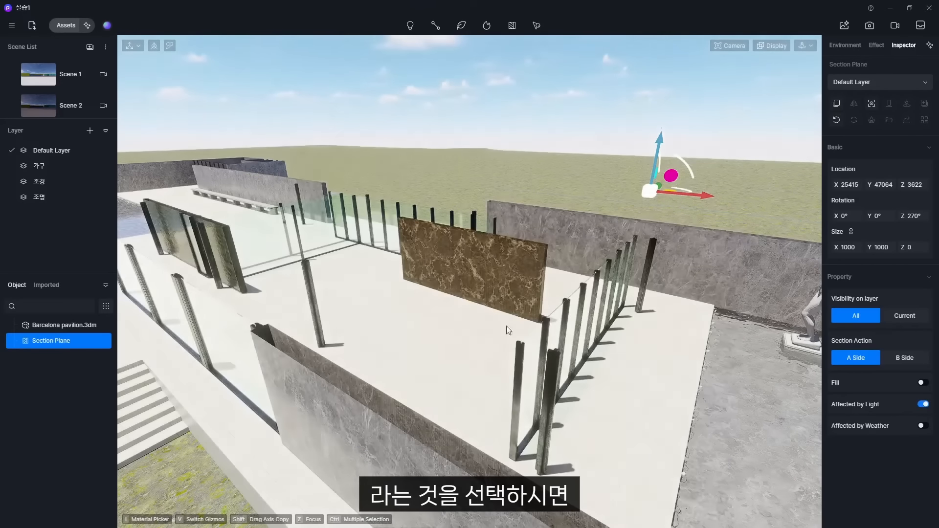
pyautogui.moveTo(507, 326); pyautogui.dragTo(313, 281, button='right')
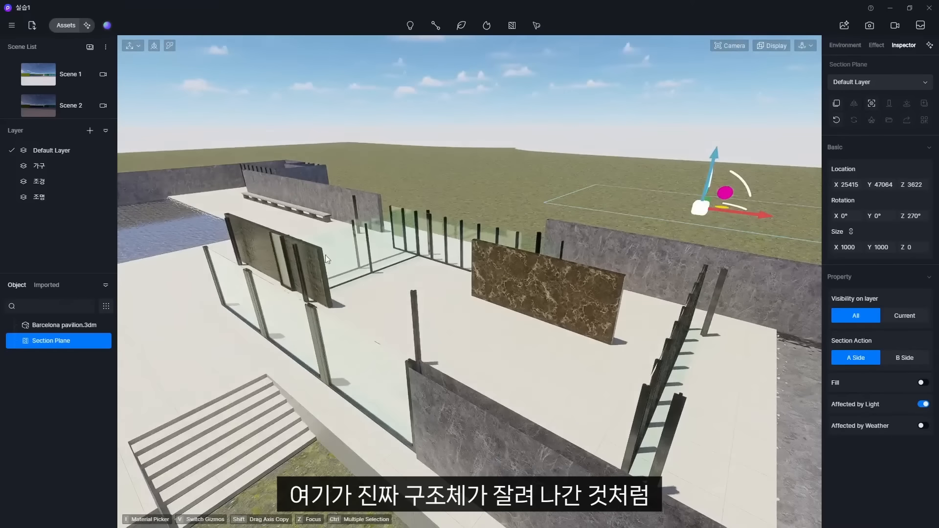
pyautogui.moveTo(472, 341); pyautogui.dragTo(567, 456, button='right')
pyautogui.scroll(3, 576, 338)
pyautogui.moveTo(567, 456); pyautogui.dragTo(562, 472, button='right')
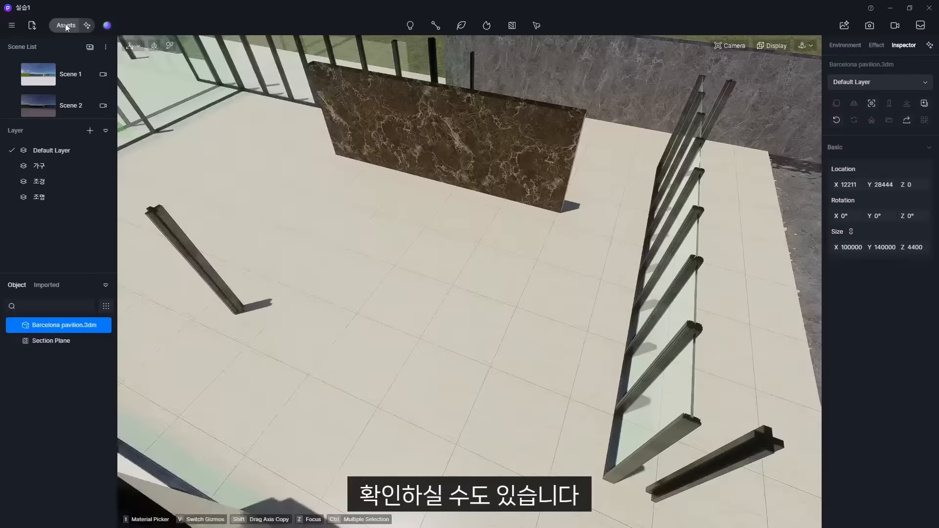
# Place a Plane from the Basic Model assets on the pavilion's interior floor.
pyautogui.click(67, 26)
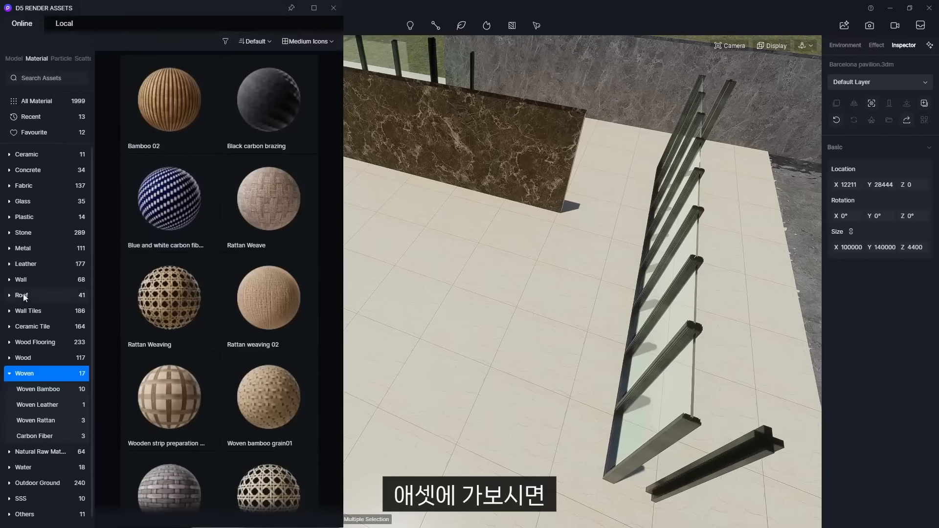
pyautogui.click(14, 59)
pyautogui.click(32, 295)
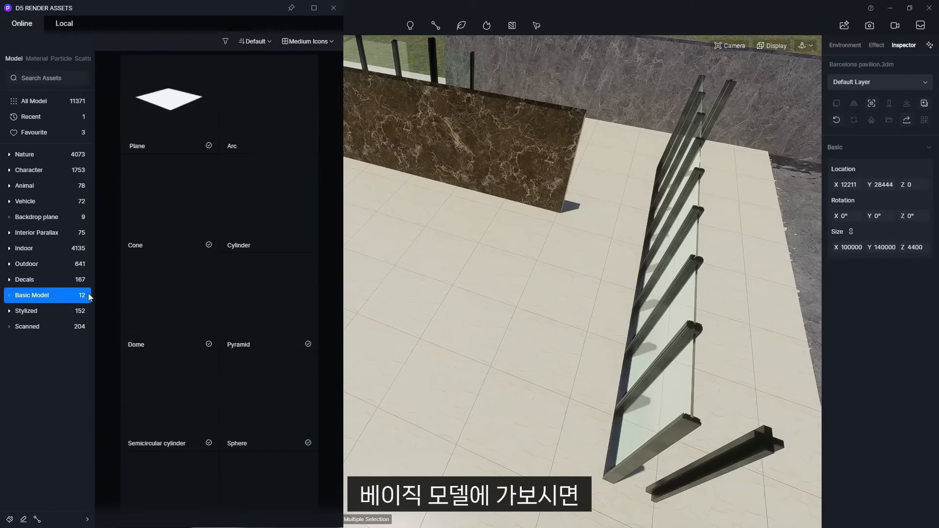
pyautogui.scroll(-2, 238, 312)
pyautogui.scroll(-2, 238, 312)
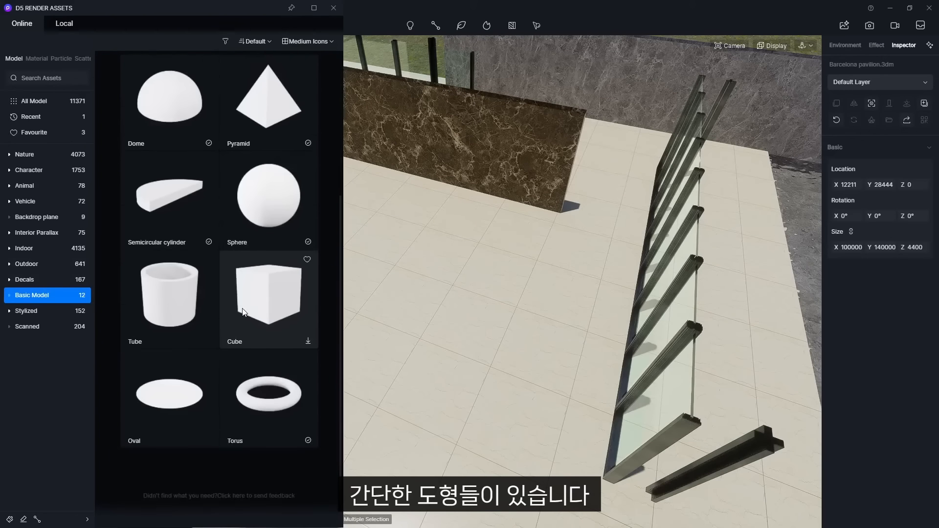
pyautogui.scroll(2, 240, 313)
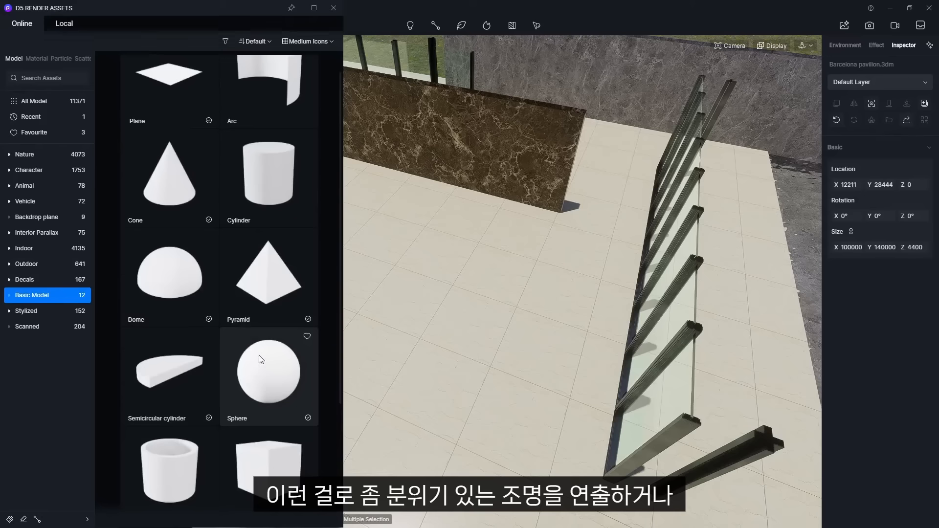
pyautogui.scroll(1, 256, 368)
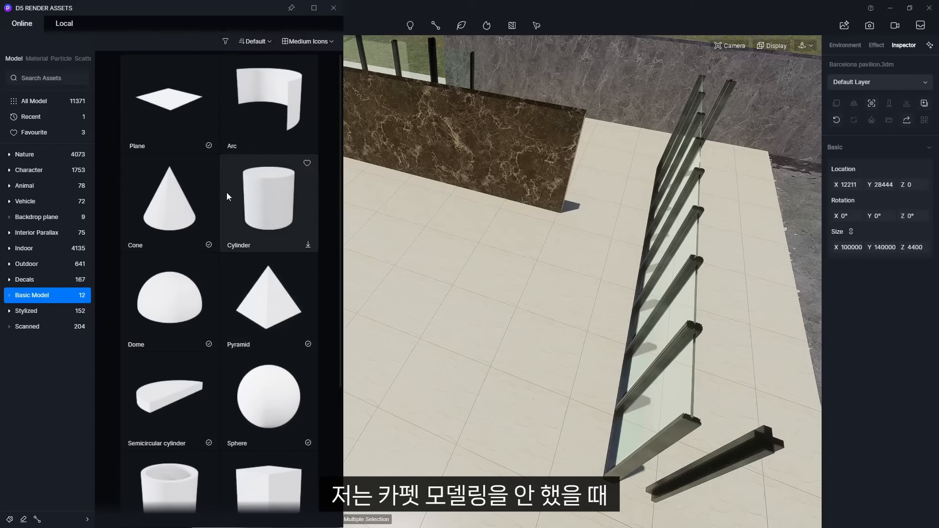
pyautogui.click(187, 114)
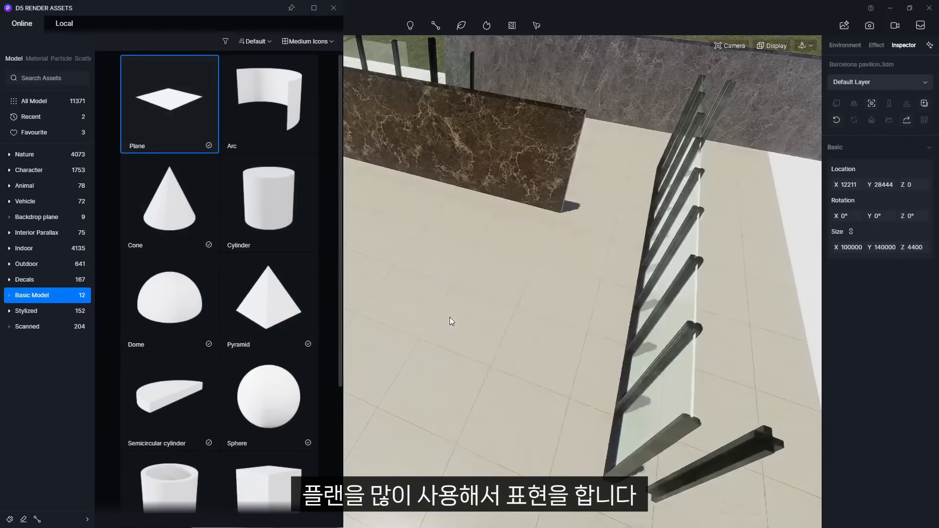
pyautogui.click(465, 319)
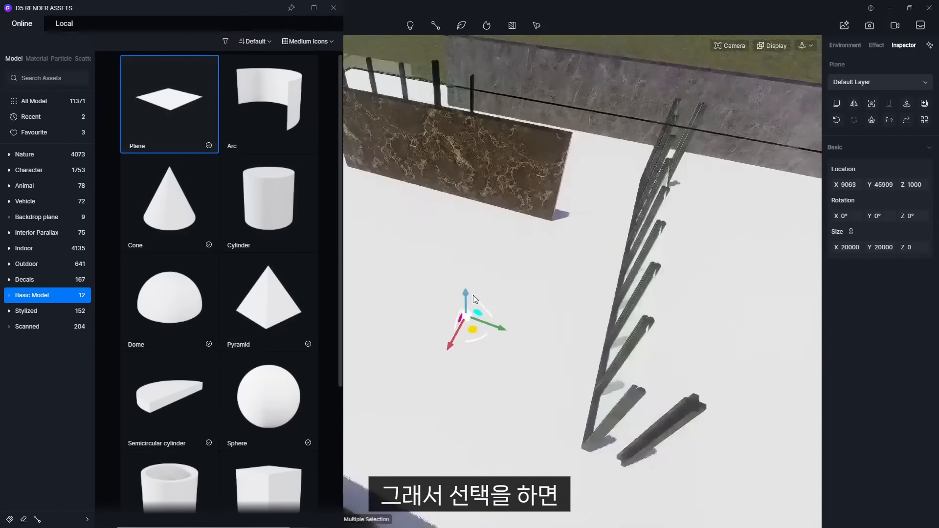
# Raise the plane just above the floor by setting its Z location to 1001.
pyautogui.scroll(-5, 485, 323)
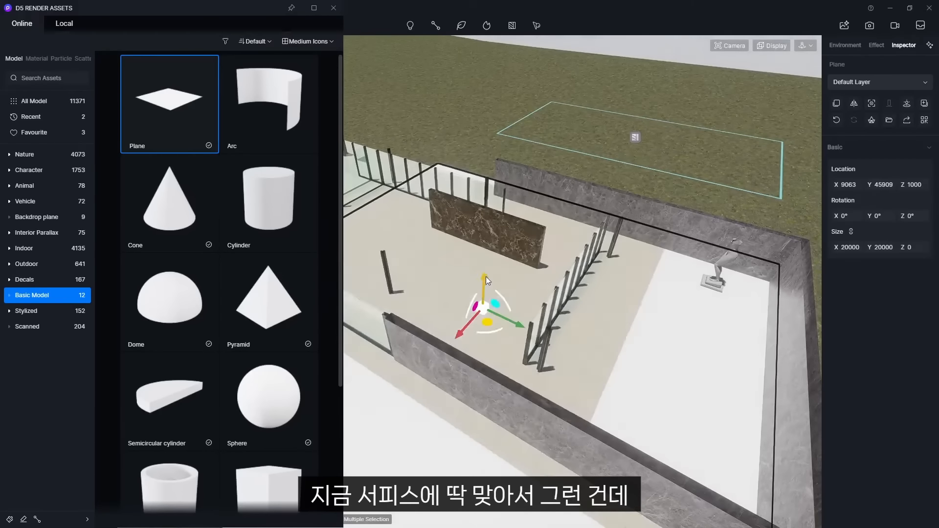
pyautogui.click(920, 185)
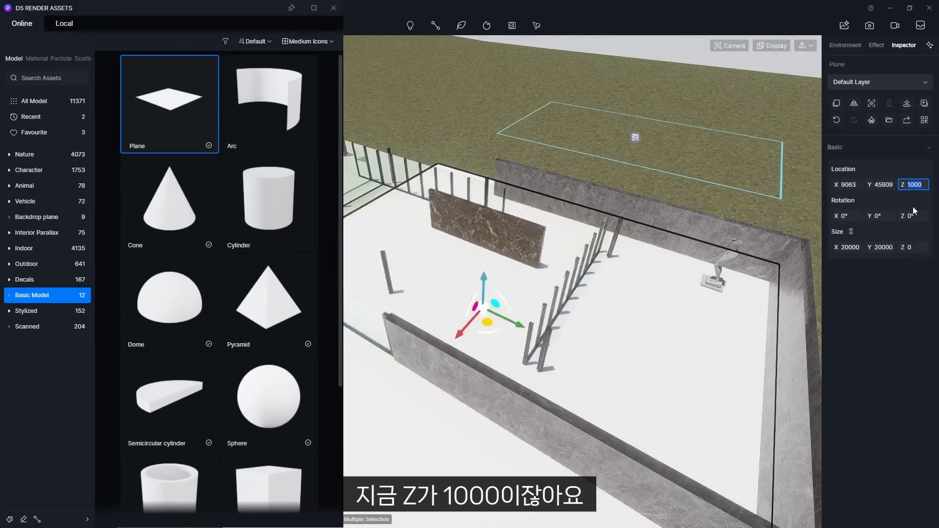
pyautogui.write('1001')
pyautogui.press('Return')
# Move the plane along the Y axis to about Y 43957 using the Move & Rotate gizmo.
pyautogui.moveTo(526, 318); pyautogui.dragTo(593, 317, button='middle')
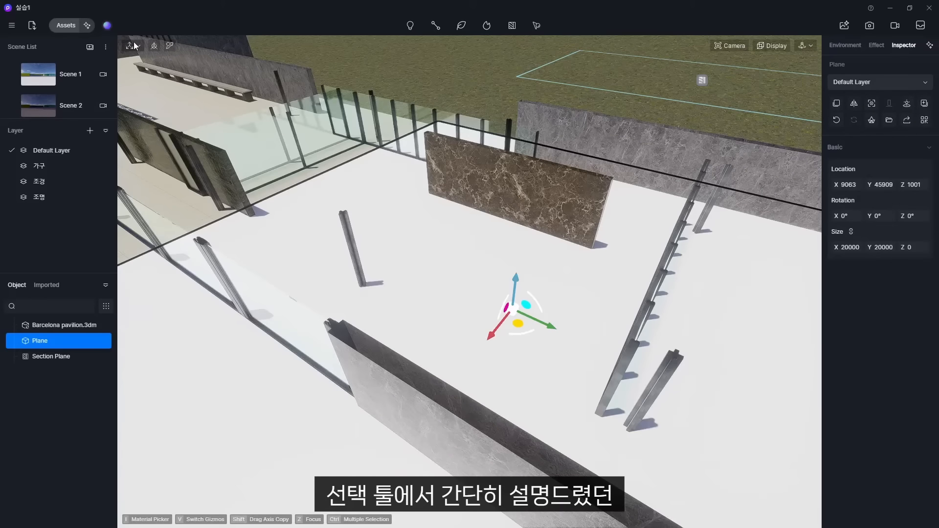
pyautogui.click(135, 45)
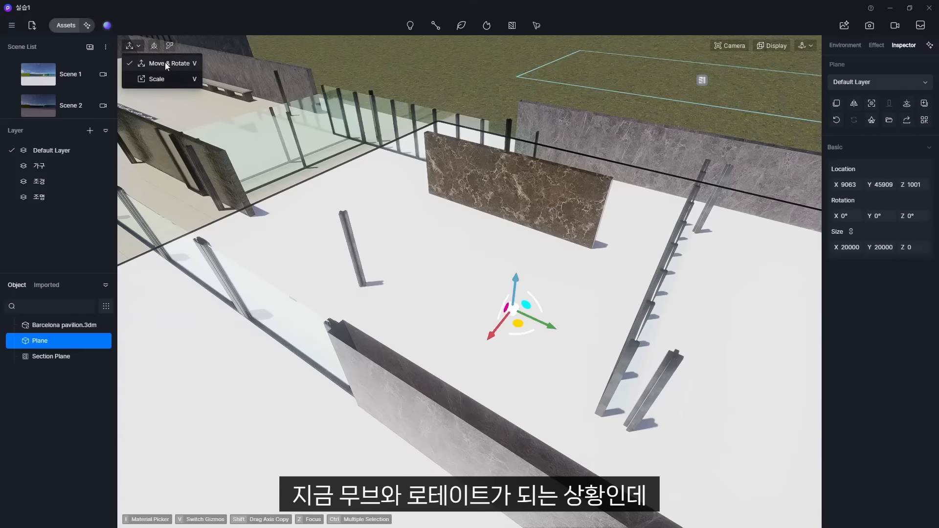
pyautogui.moveTo(412, 321); pyautogui.dragTo(506, 331, button='middle')
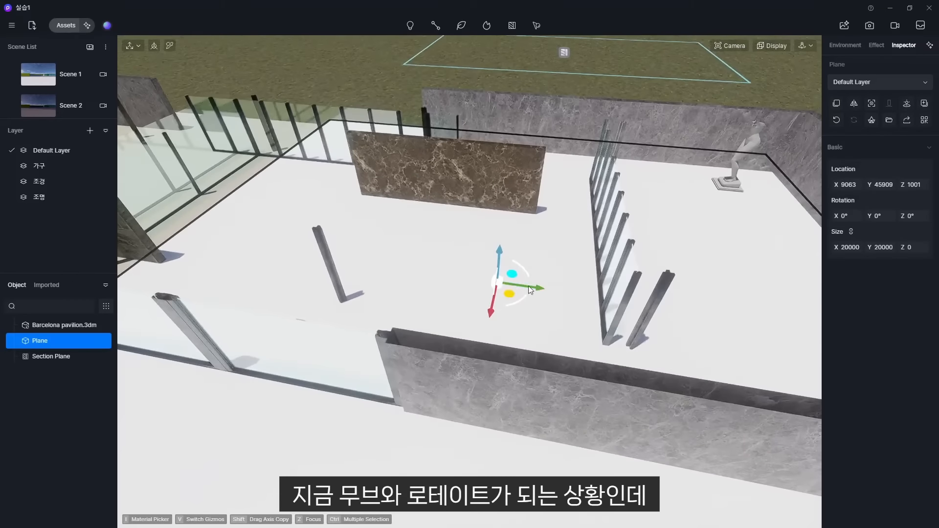
pyautogui.moveTo(544, 289); pyautogui.dragTo(474, 281)
pyautogui.moveTo(454, 289); pyautogui.dragTo(468, 280)
pyautogui.hotkey('ctrl', 'z')
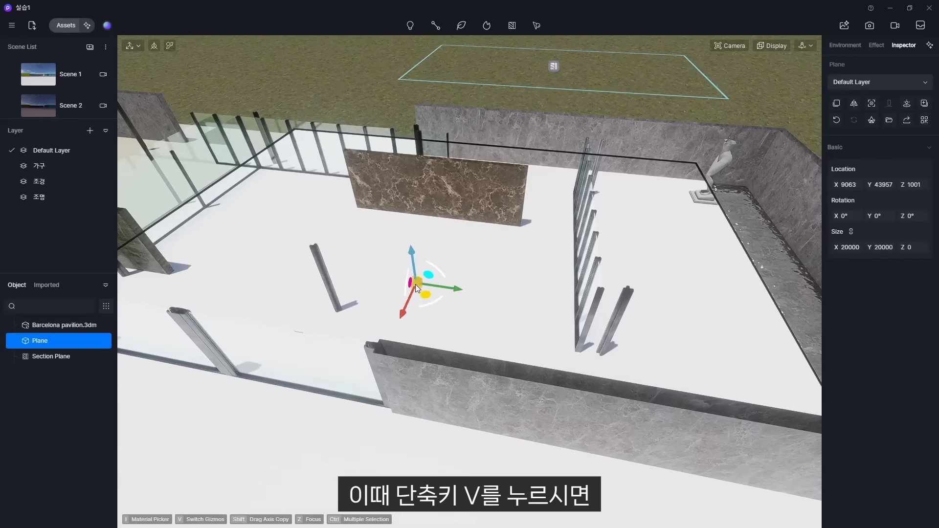
# Resize the plane to X 7000 and Y 6000 with its proportions unlocked, and return to the Move & Rotate gizmo.
pyautogui.press('v')
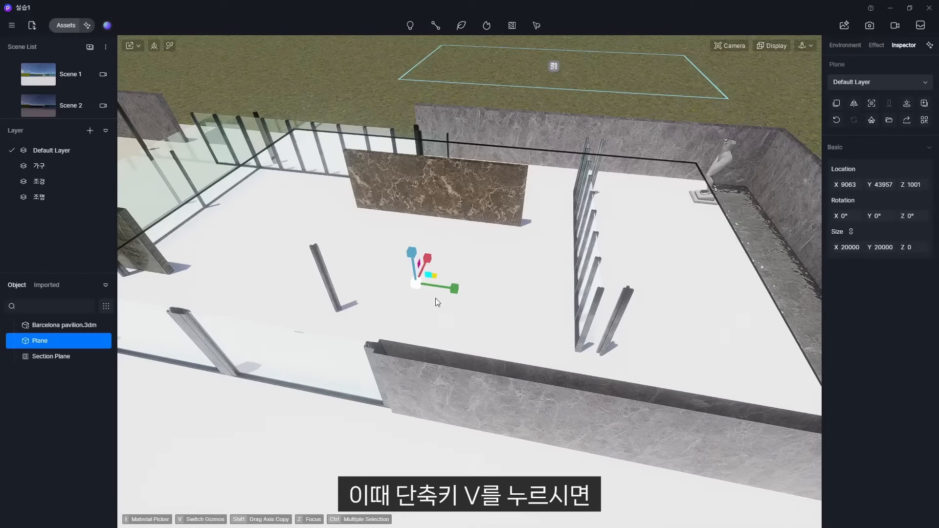
pyautogui.moveTo(457, 289); pyautogui.dragTo(430, 296)
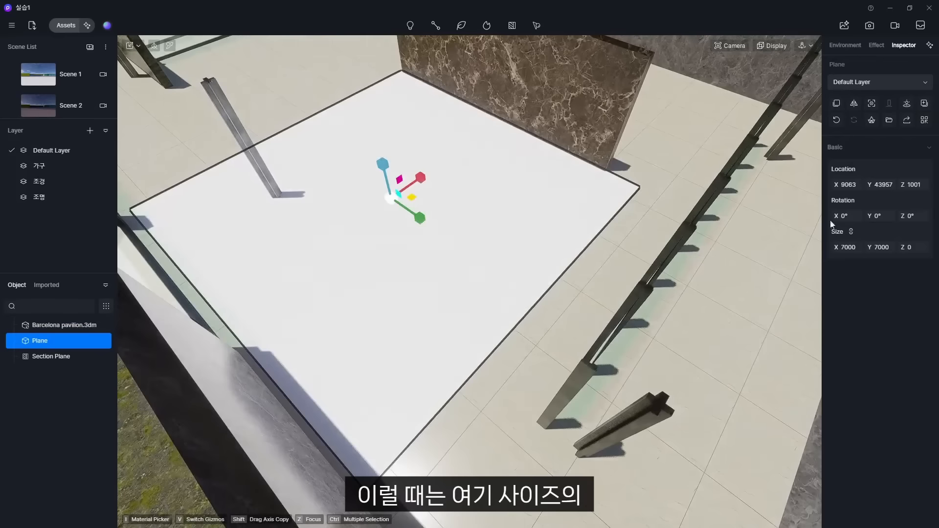
pyautogui.click(851, 232)
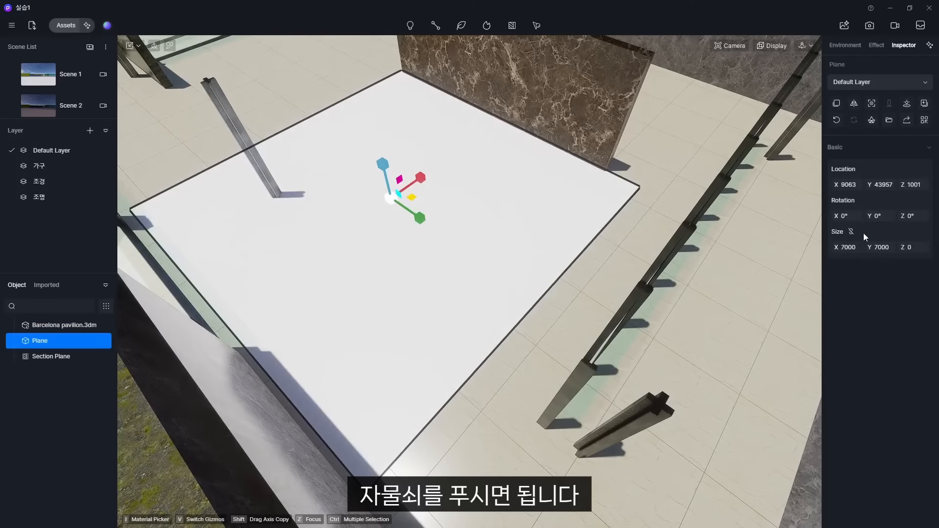
pyautogui.click(880, 247)
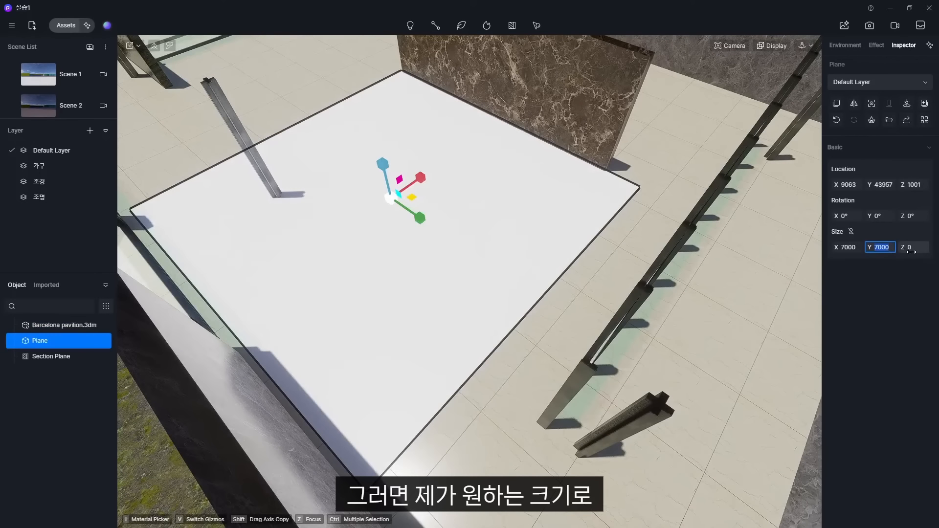
pyautogui.write('6000')
pyautogui.press('Return')
pyautogui.press('v')
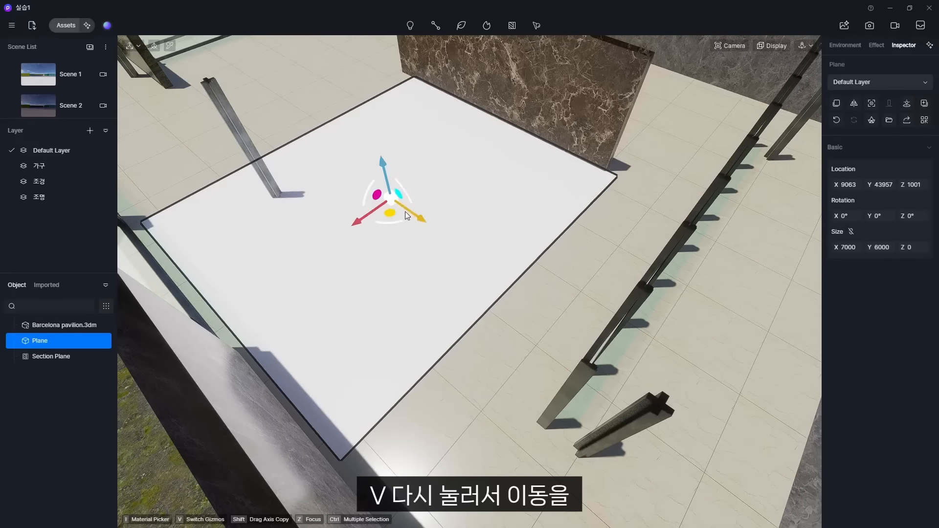
# Shift the plane along the Y axis and apply the Grey carpet material from the Fabric Carpet assets to it.
pyautogui.moveTo(422, 217); pyautogui.dragTo(491, 254)
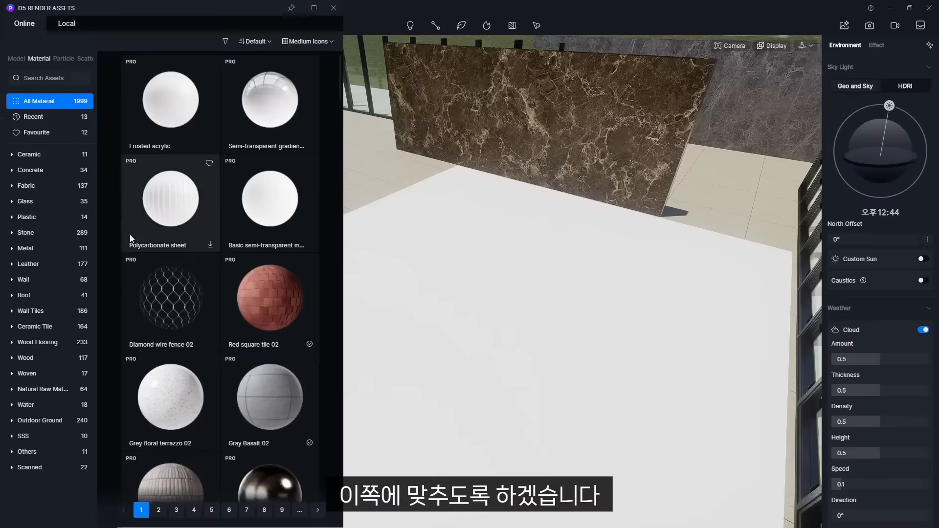
pyautogui.click(27, 189)
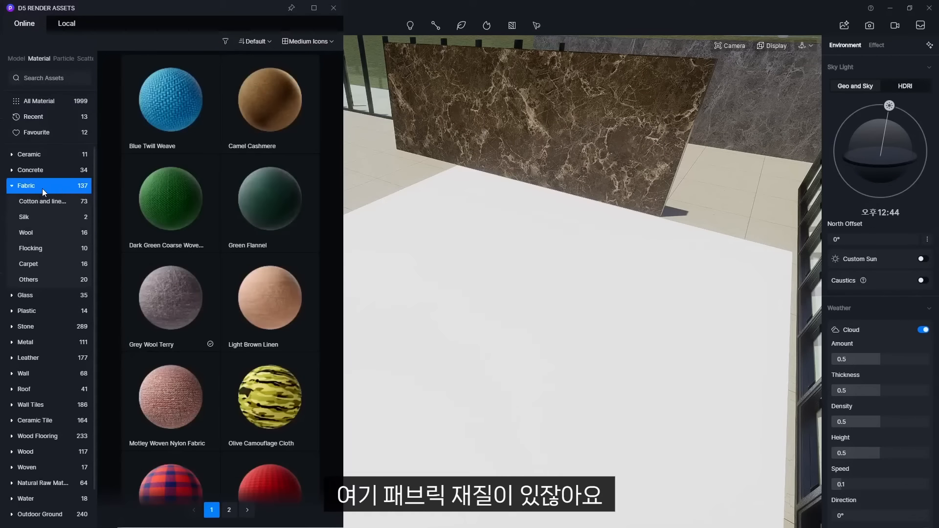
pyautogui.click(57, 263)
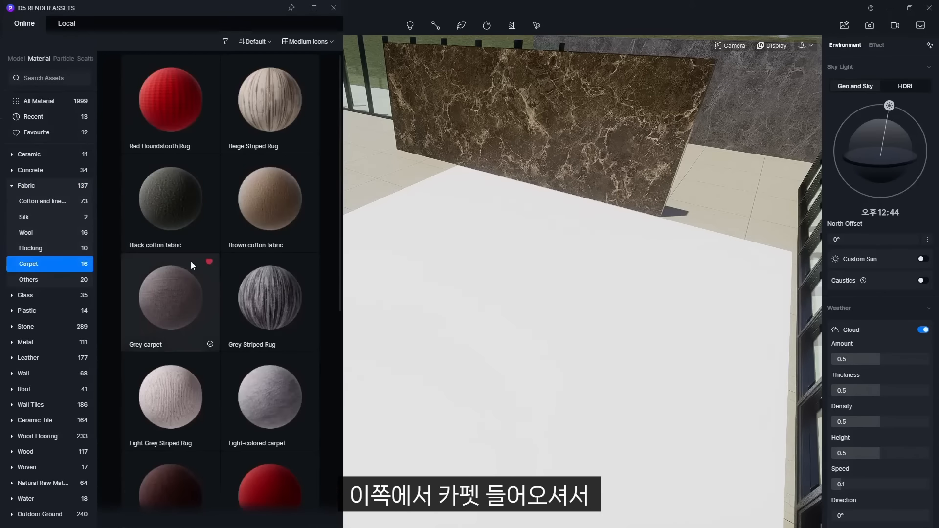
pyautogui.scroll(-2, 168, 210)
pyautogui.click(169, 210)
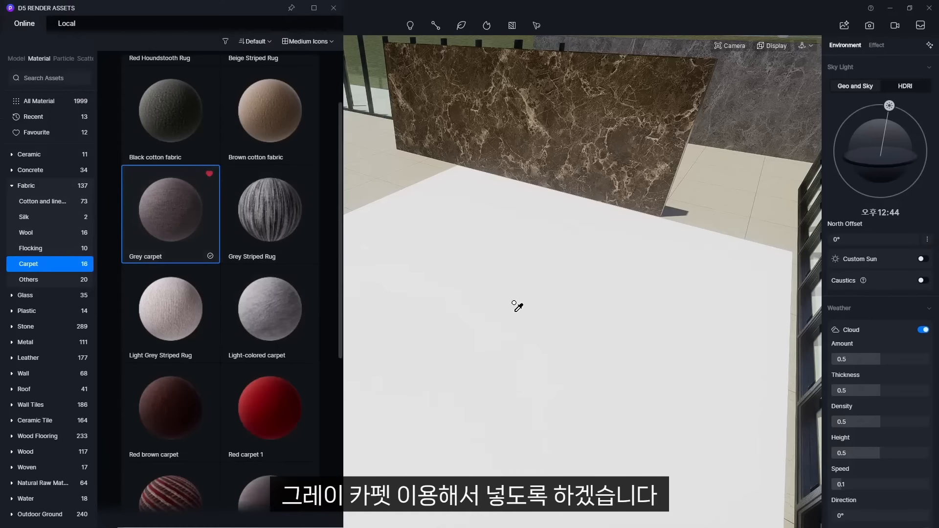
pyautogui.click(485, 301)
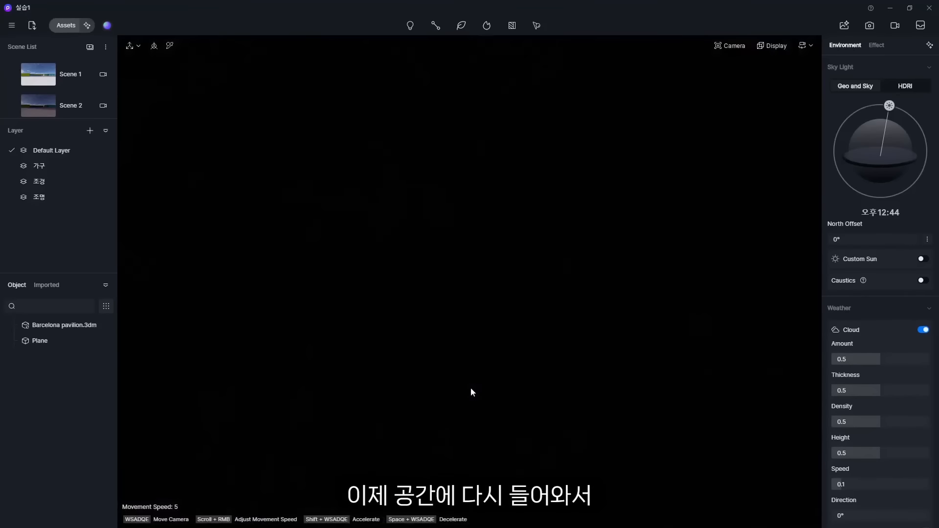
# Place the Italian Milotti Light Color Fabric Armrest Dining Chair from the indoor furniture models on the carpet, rotated to about 187° around Z.
pyautogui.press('w')
pyautogui.moveTo(471, 389); pyautogui.dragTo(474, 342, button='right')
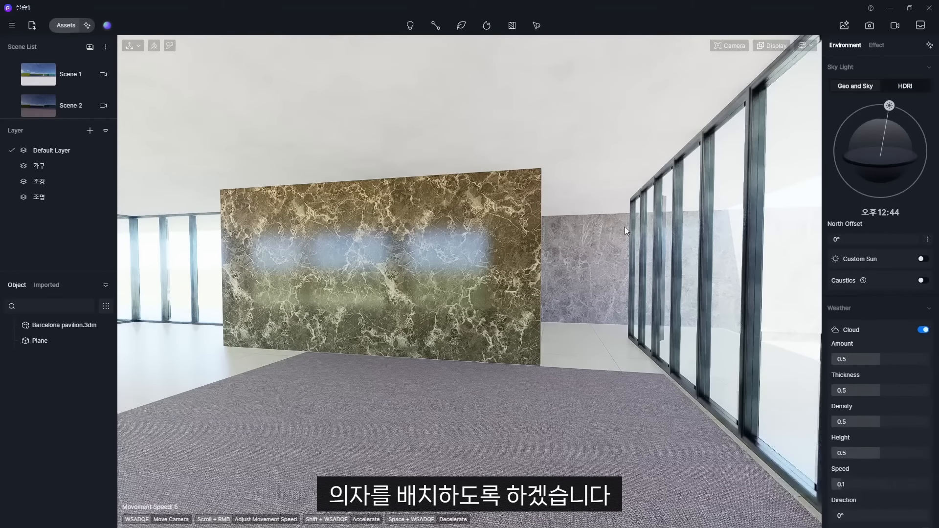
pyautogui.click(66, 25)
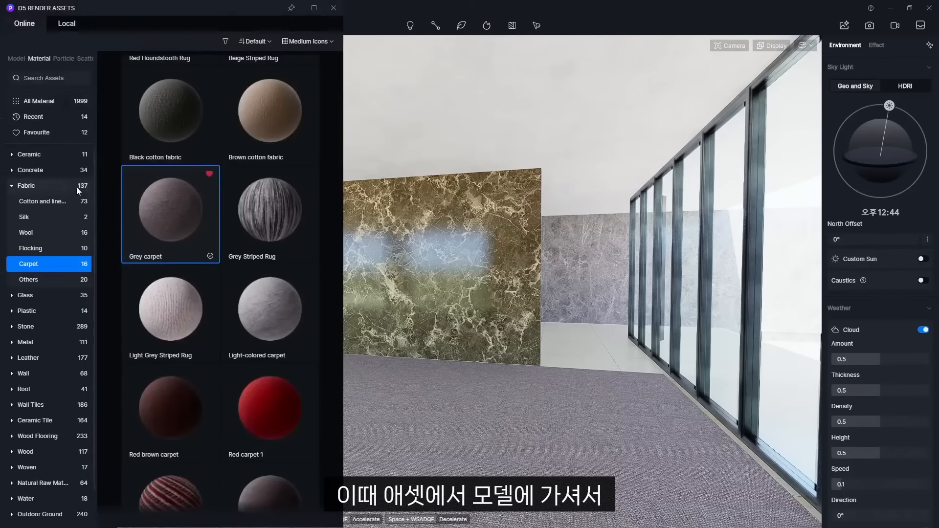
pyautogui.click(19, 59)
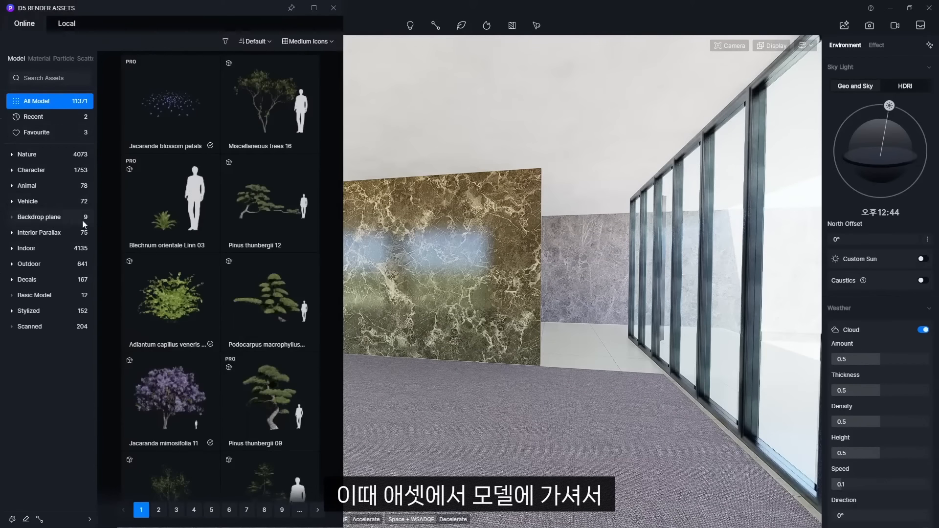
pyautogui.click(27, 248)
pyautogui.click(44, 265)
pyautogui.click(283, 298)
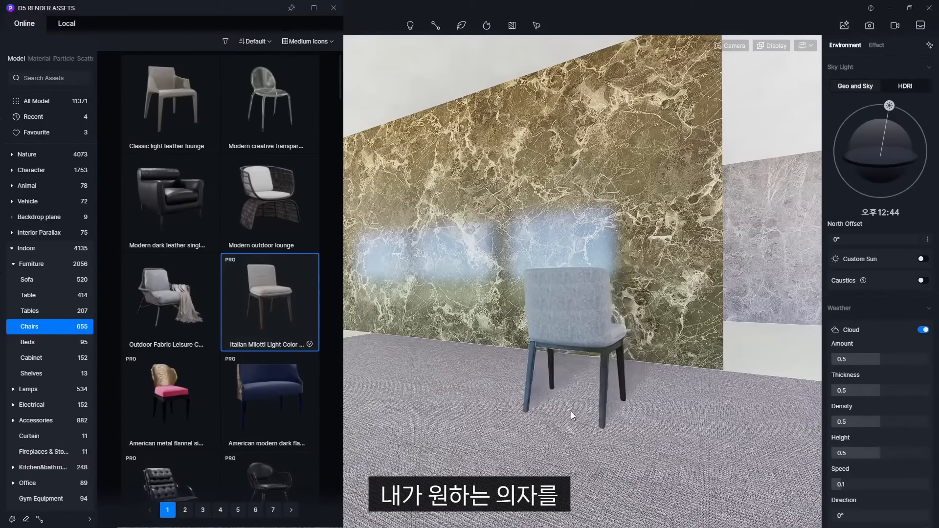
pyautogui.click(572, 413)
pyautogui.moveTo(602, 431); pyautogui.dragTo(571, 333)
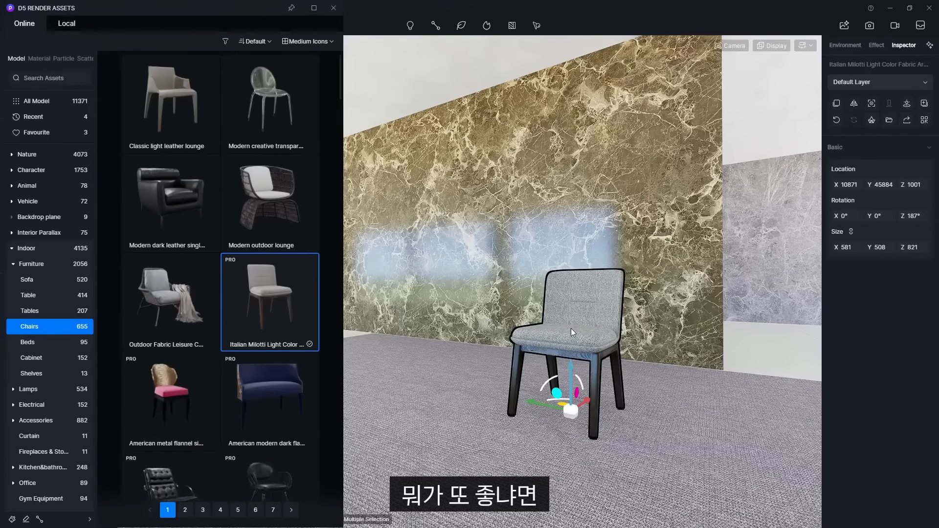
# Try an orange-yellow (H 38, S 88, V 83) and a pale beige (H 38, S 4, V 77) base color on the chair's fabric.
pyautogui.scroll(-5, 227, 291)
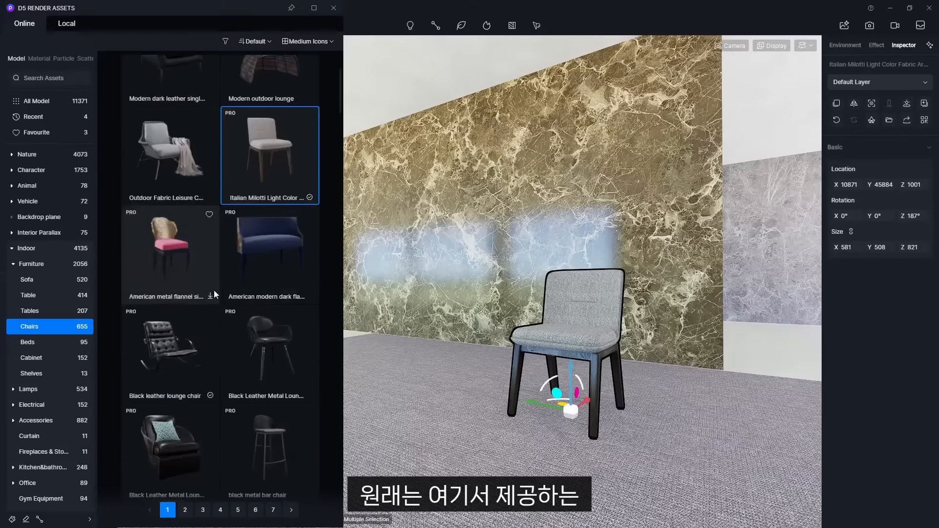
pyautogui.scroll(-8, 234, 298)
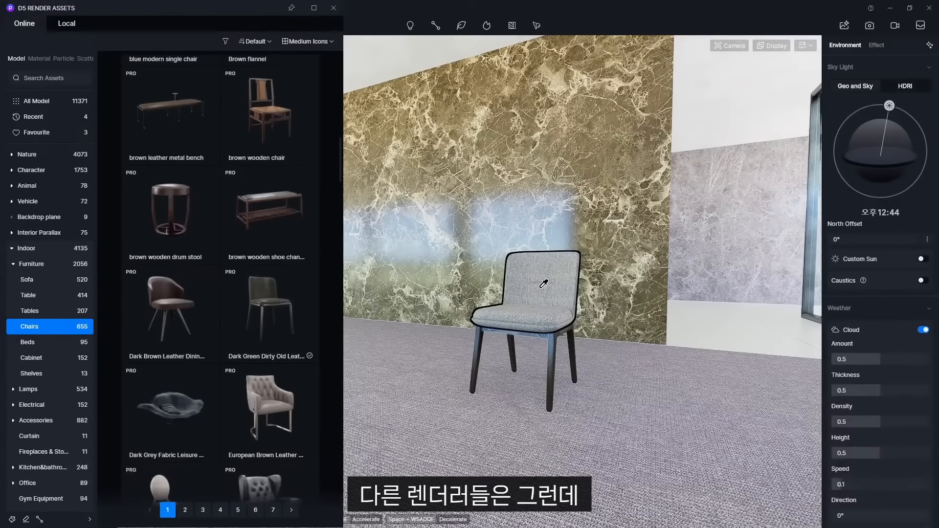
pyautogui.click(544, 283)
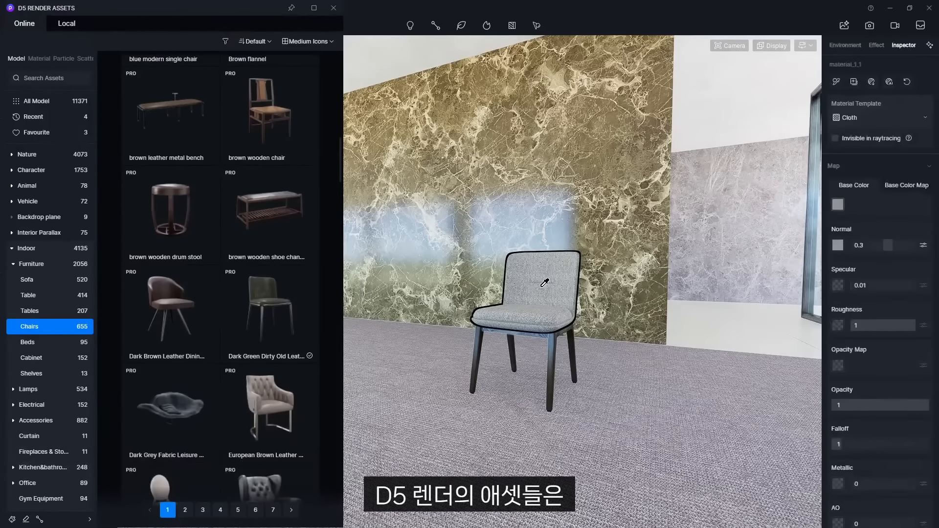
pyautogui.click(839, 205)
pyautogui.moveTo(860, 260); pyautogui.dragTo(919, 246)
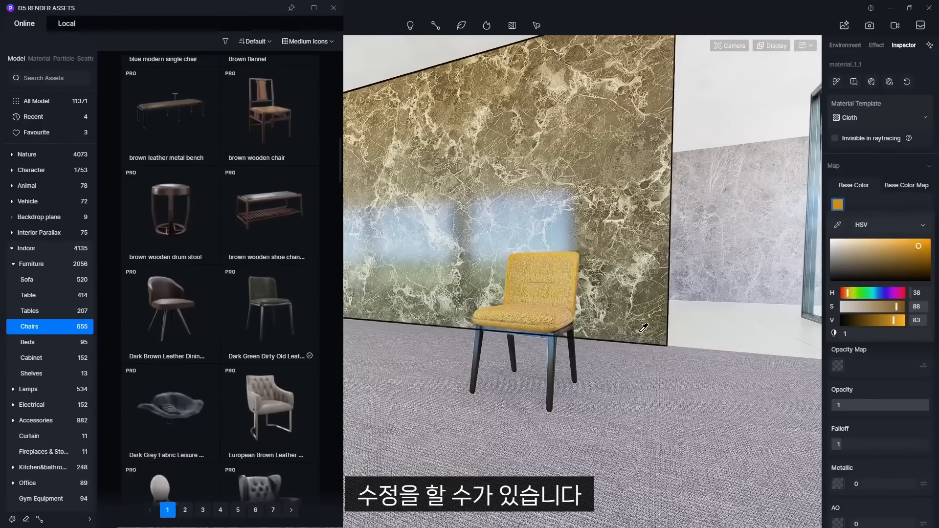
pyautogui.click(835, 248)
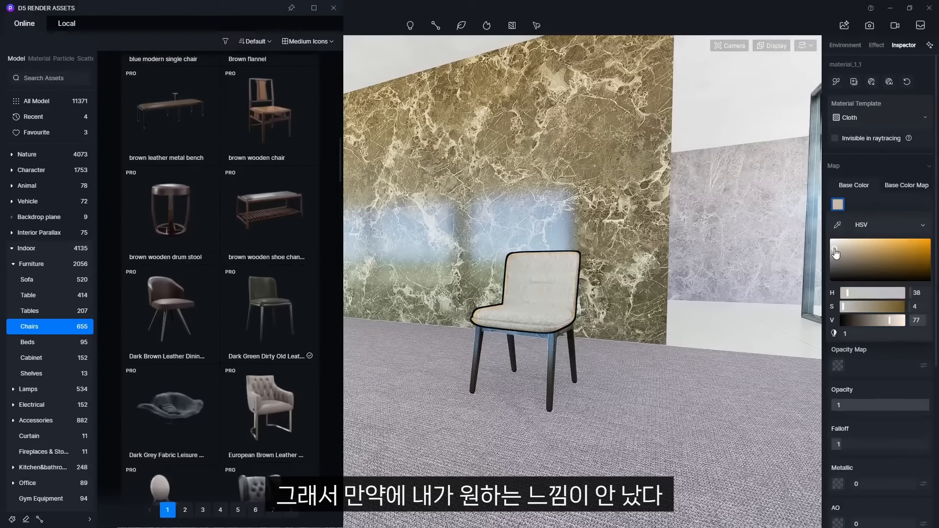
# Review the chair fabric's material settings, including specular, roughness, opacity, metallic and UV.
pyautogui.scroll(-1, 881, 361)
pyautogui.click(880, 328)
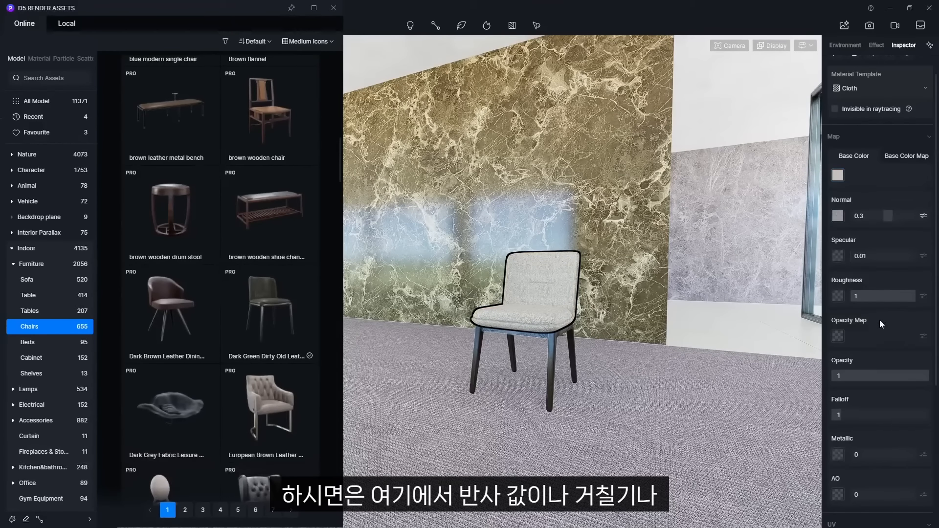
pyautogui.scroll(-2, 861, 197)
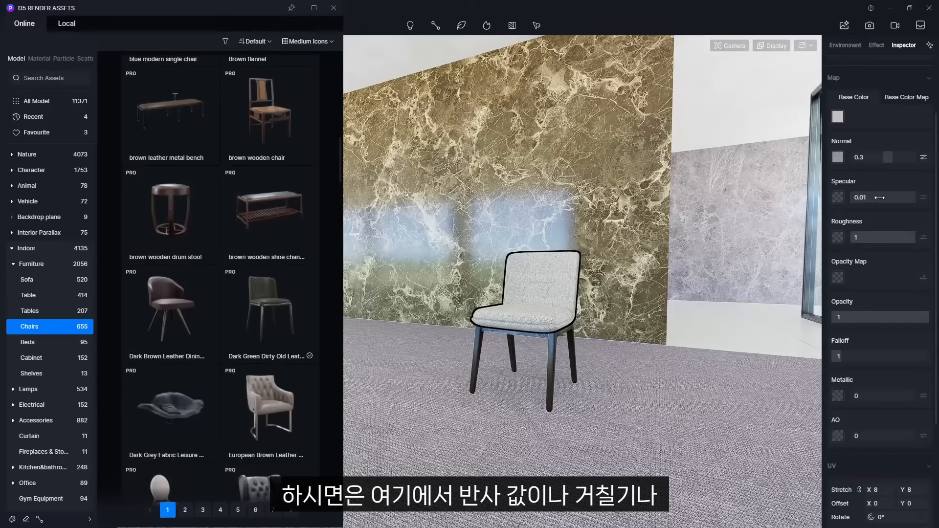
pyautogui.scroll(3, 872, 296)
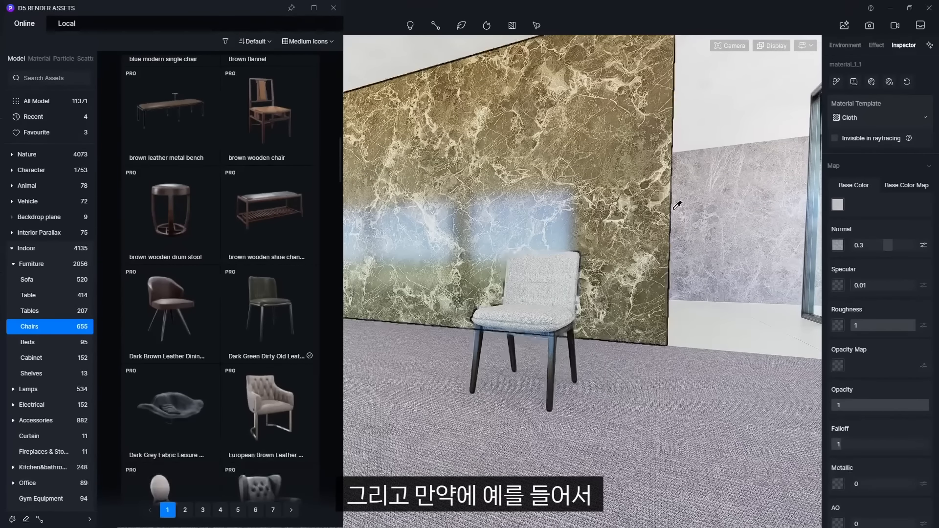
pyautogui.scroll(-3, 747, 290)
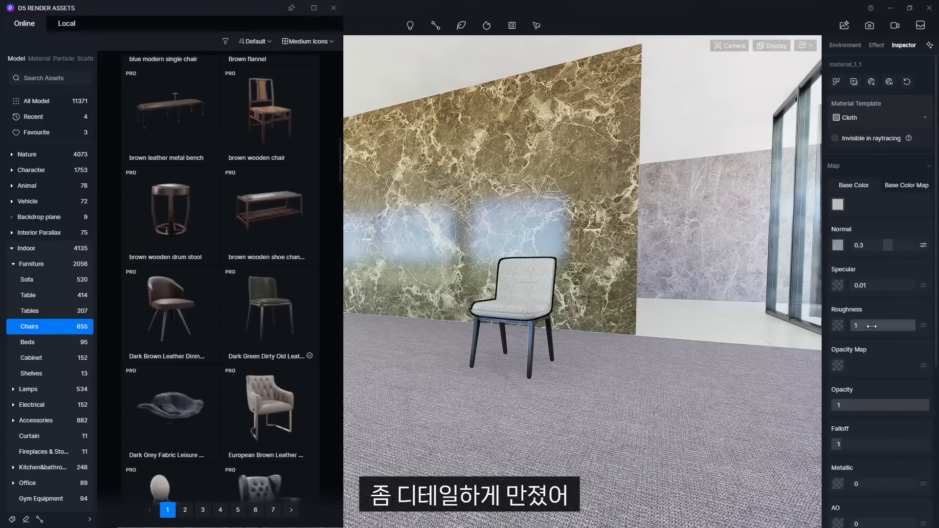
pyautogui.scroll(-2, 885, 308)
pyautogui.scroll(2, 870, 387)
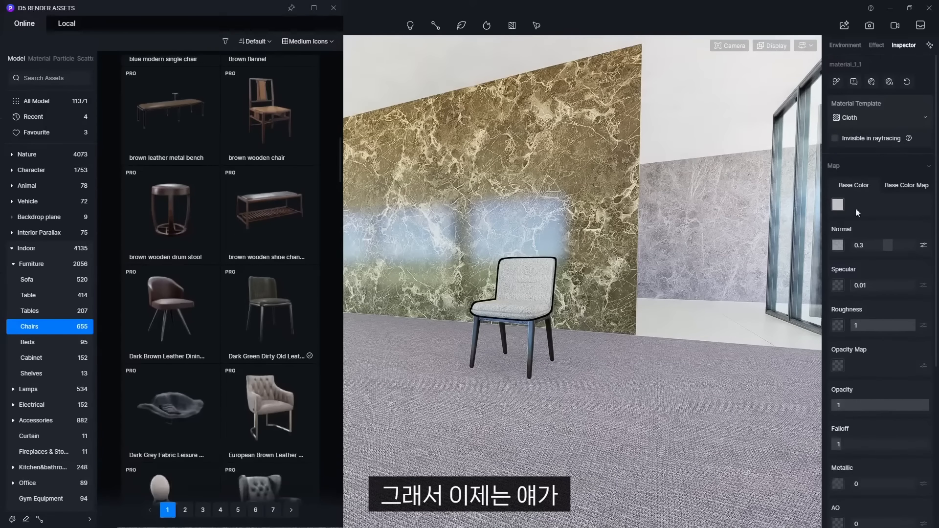
# Set the chair fabric's base color to H 40, S 27, V 62 and add the material to the local assets.
pyautogui.click(838, 205)
pyautogui.click(857, 255)
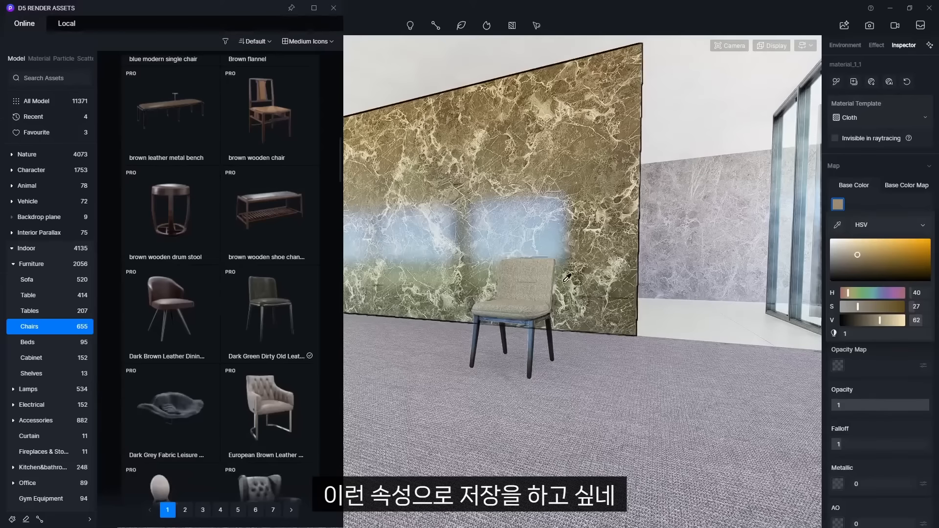
pyautogui.click(854, 83)
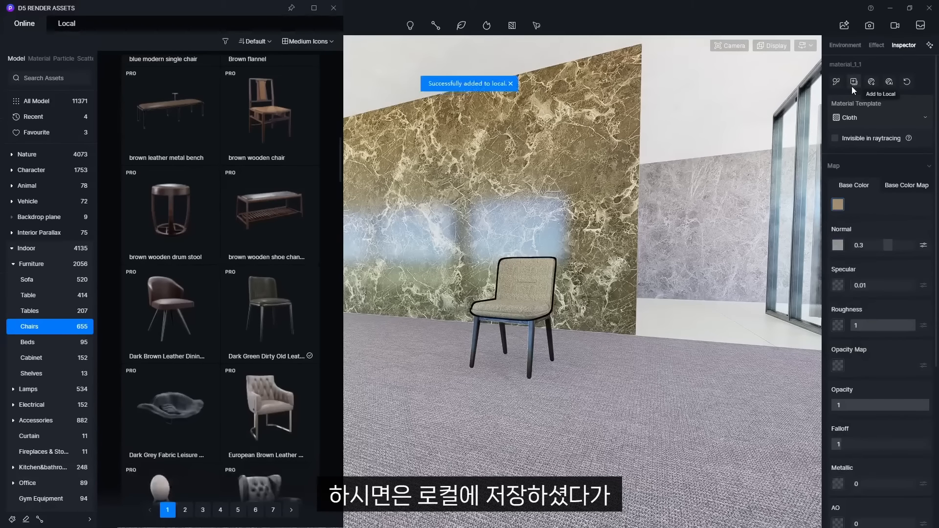
pyautogui.click(66, 23)
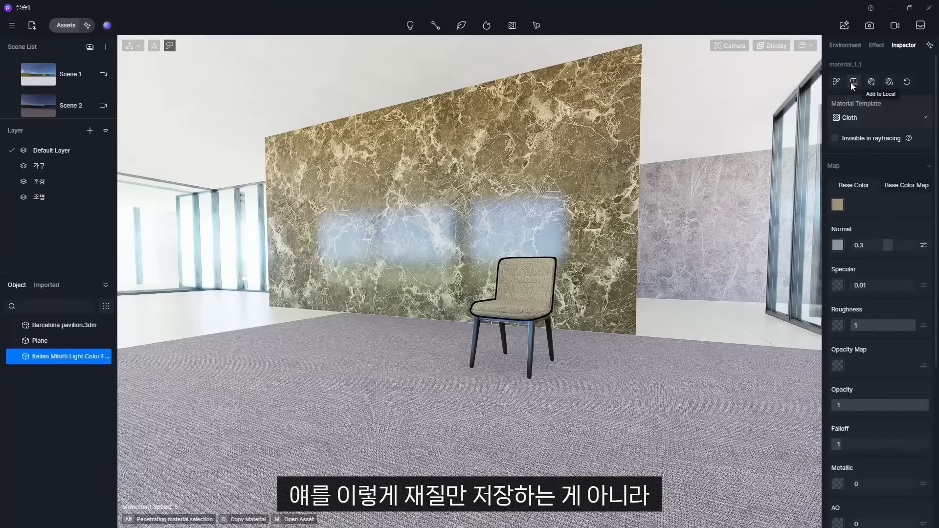
# Leave material editing, select the whole dining chair and add it to the local model assets.
pyautogui.press('Escape')
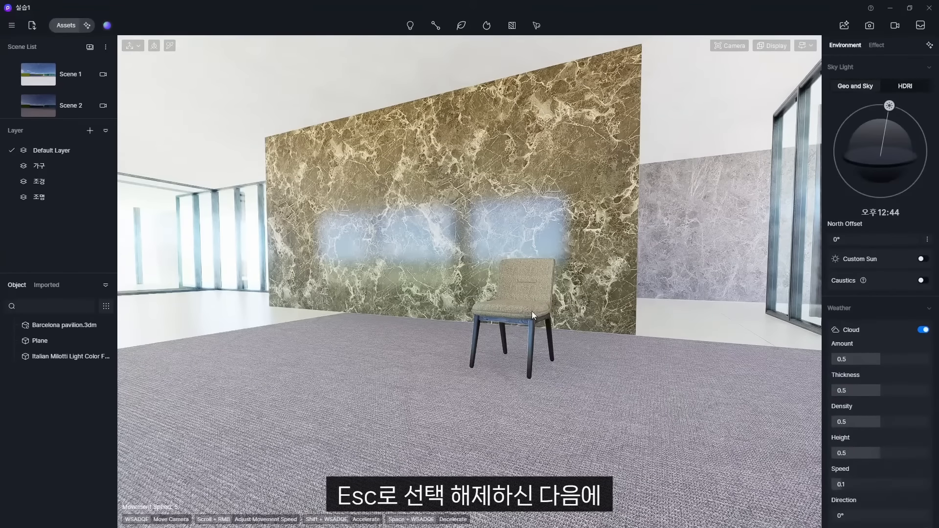
pyautogui.click(532, 312)
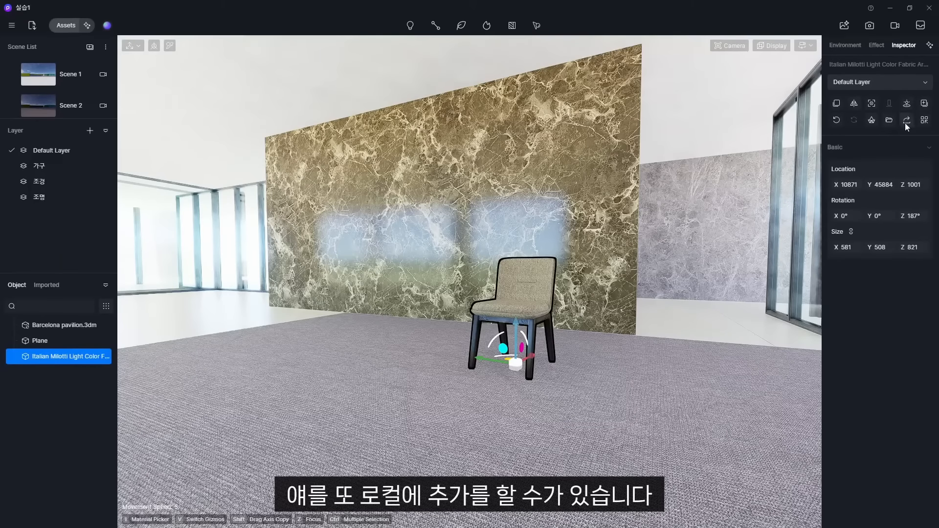
pyautogui.click(924, 104)
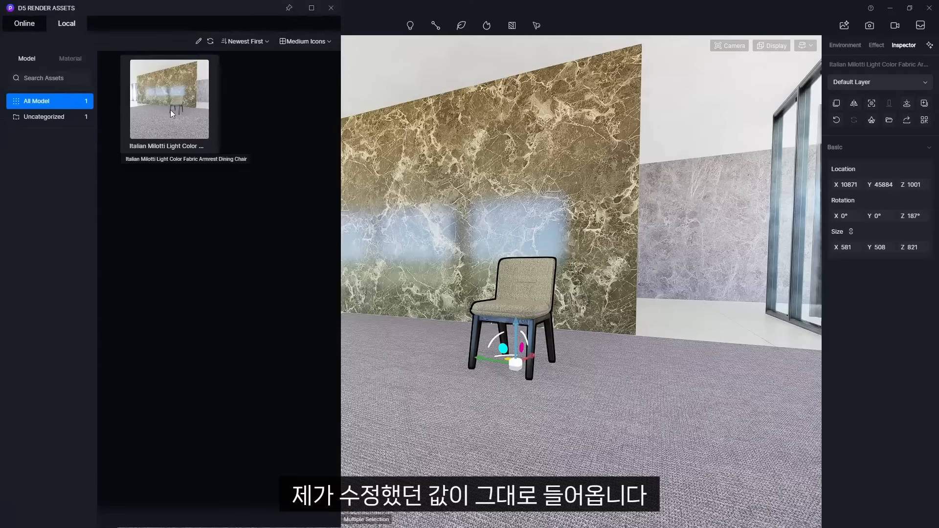
# Place the locally saved dining chair beside the first one, rotated to about 168° around Z.
pyautogui.click(174, 109)
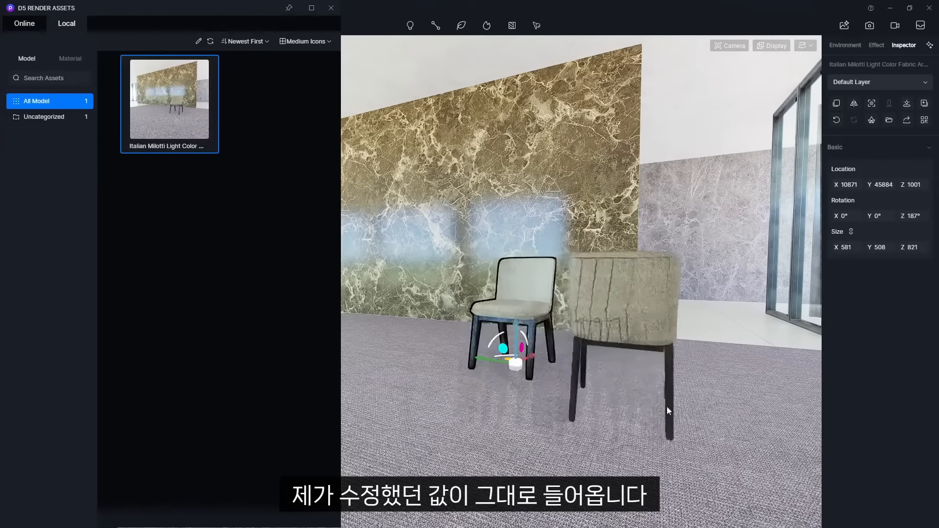
pyautogui.click(667, 400)
pyautogui.moveTo(635, 406); pyautogui.dragTo(744, 370)
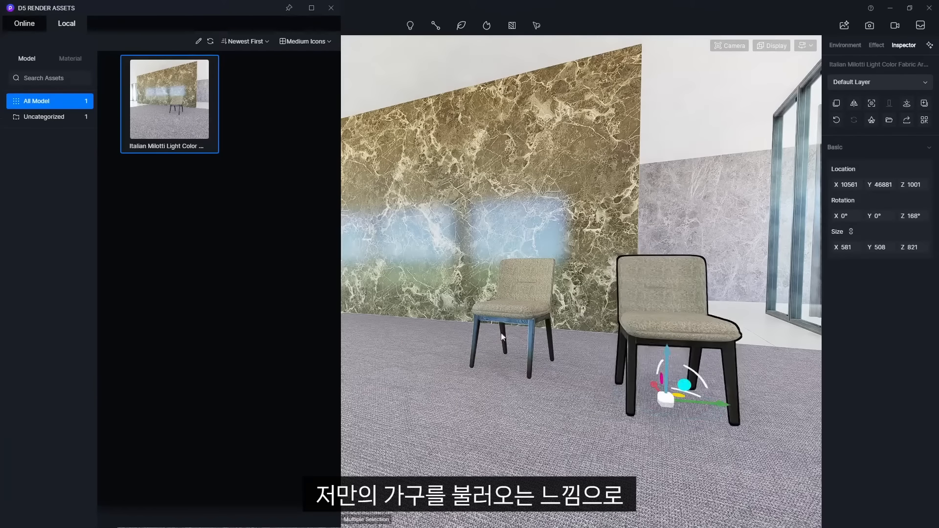
# Delete both dining chairs from the carpet and close the asset library.
pyautogui.click(662, 327)
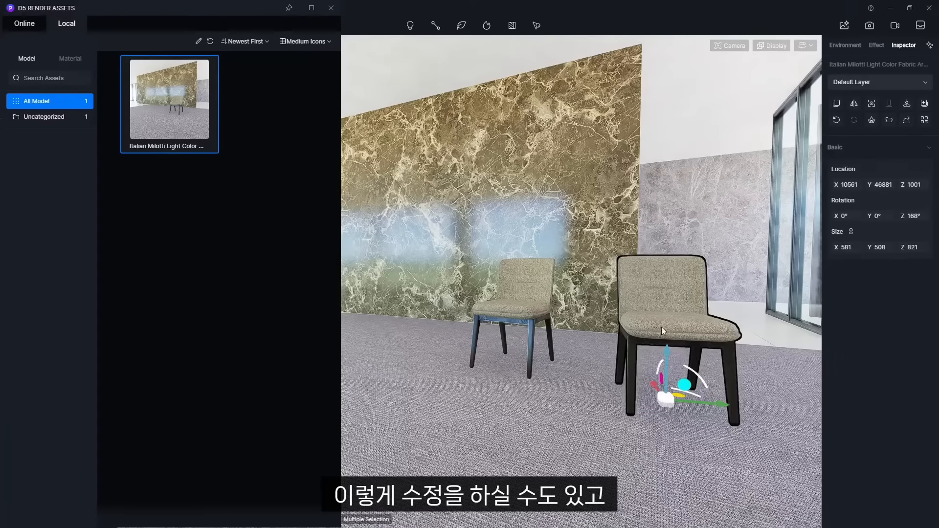
pyautogui.press('Delete')
pyautogui.click(506, 306)
pyautogui.press('Delete')
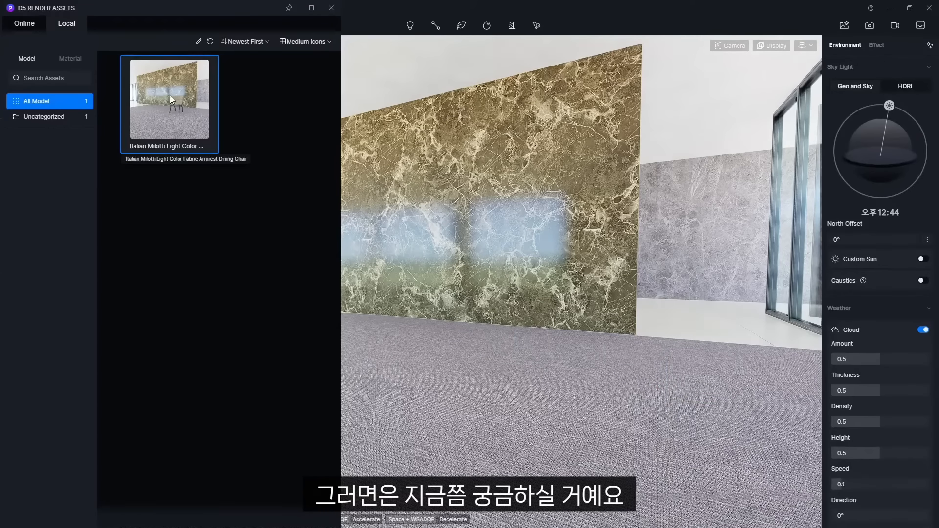
pyautogui.rightClick(168, 110)
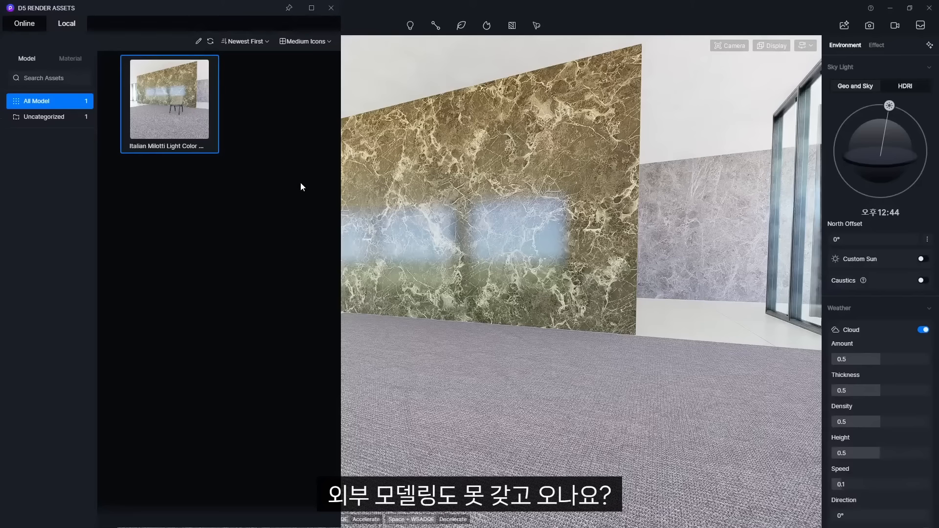
pyautogui.click(330, 8)
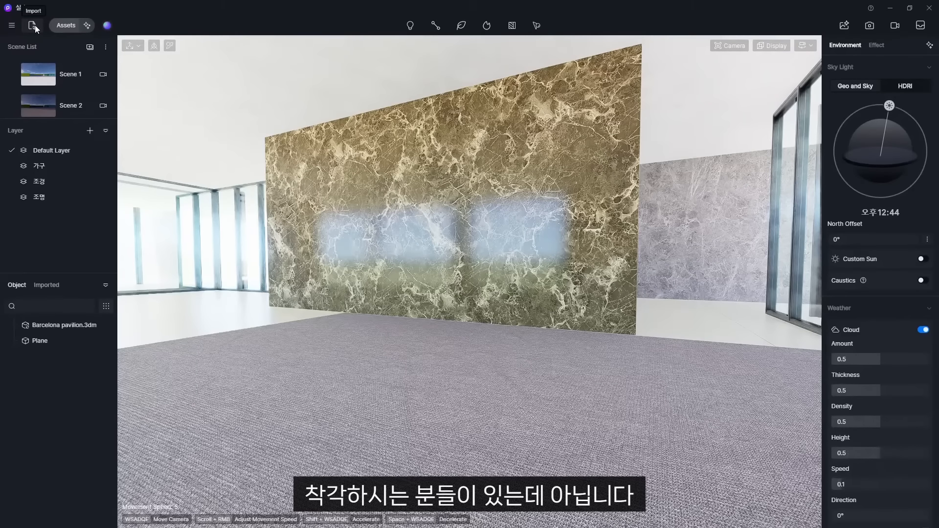
# Place the imported Barcelona-chair1.3dm model on the carpet near the glazing, at about X 10465, Y 47498.
pyautogui.click(46, 285)
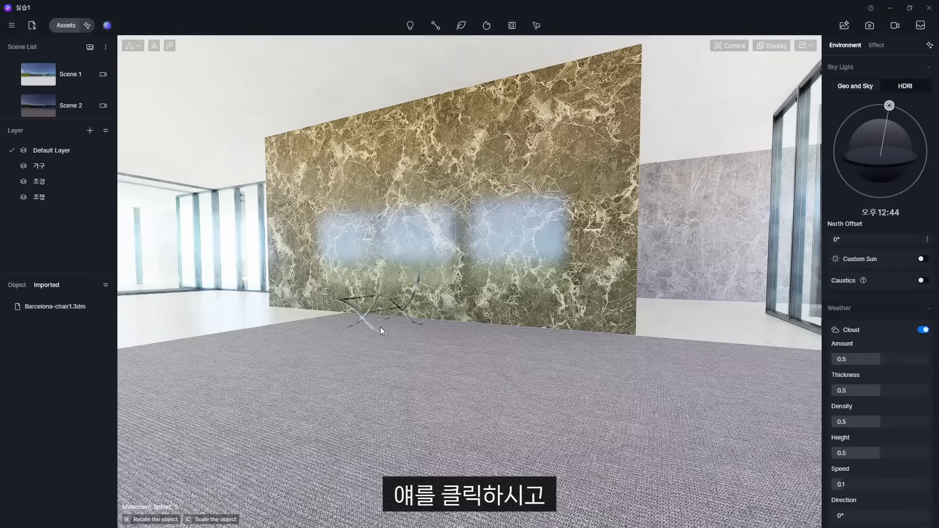
pyautogui.click(701, 409)
pyautogui.moveTo(446, 392); pyautogui.dragTo(565, 376, button='right')
pyautogui.moveTo(516, 377); pyautogui.dragTo(674, 321)
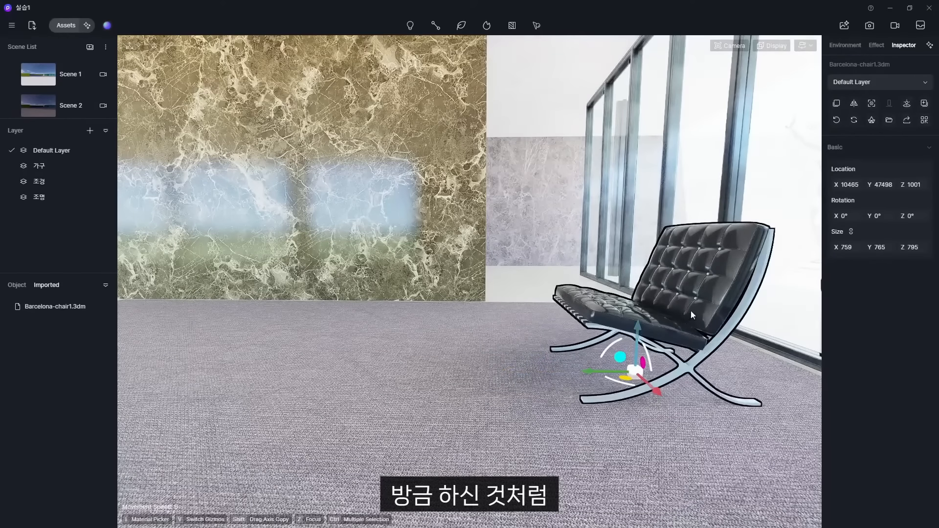
# Pick the Barcelona chair's leather material and change its base colour to a light grey with HSV value 45.
pyautogui.press('i')
pyautogui.click(693, 310)
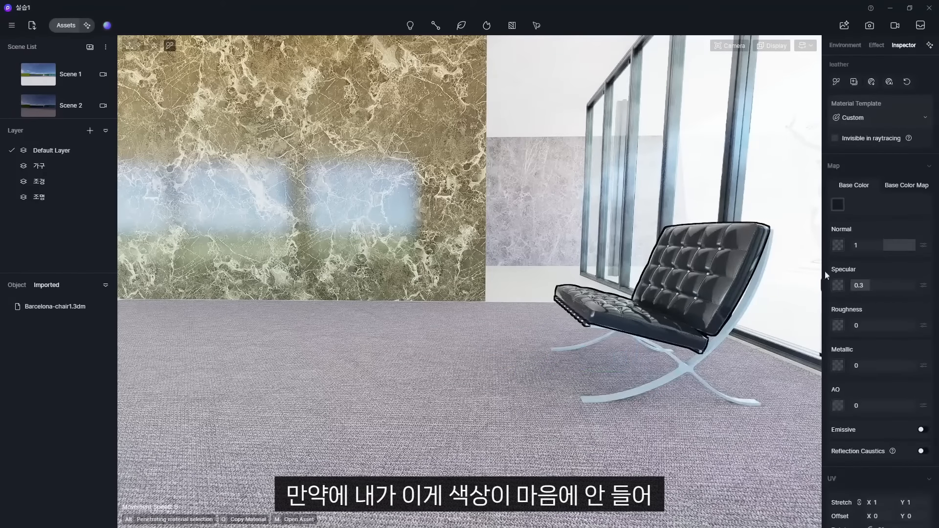
pyautogui.click(838, 205)
pyautogui.moveTo(844, 321); pyautogui.dragTo(870, 320)
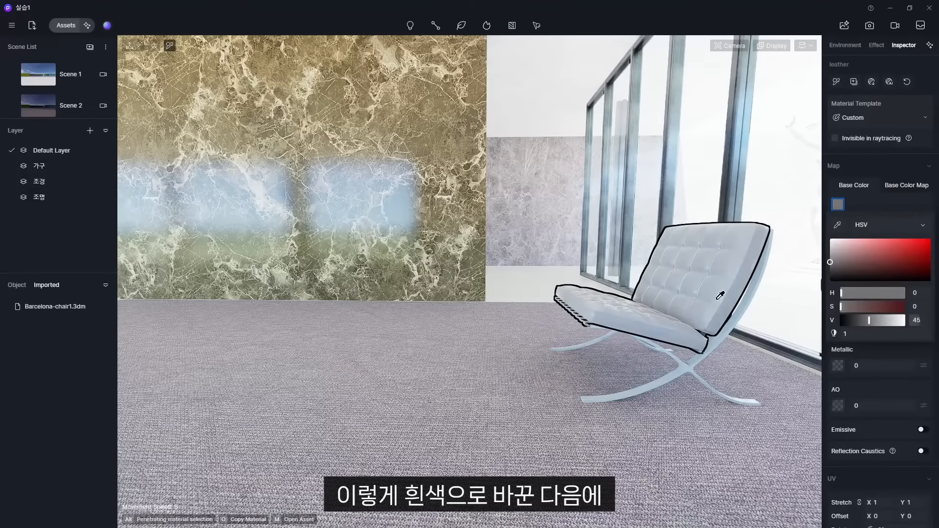
# Leave material editing, select the whole Barcelona chair and add it to the local model assets.
pyautogui.press('i')
pyautogui.click(633, 321)
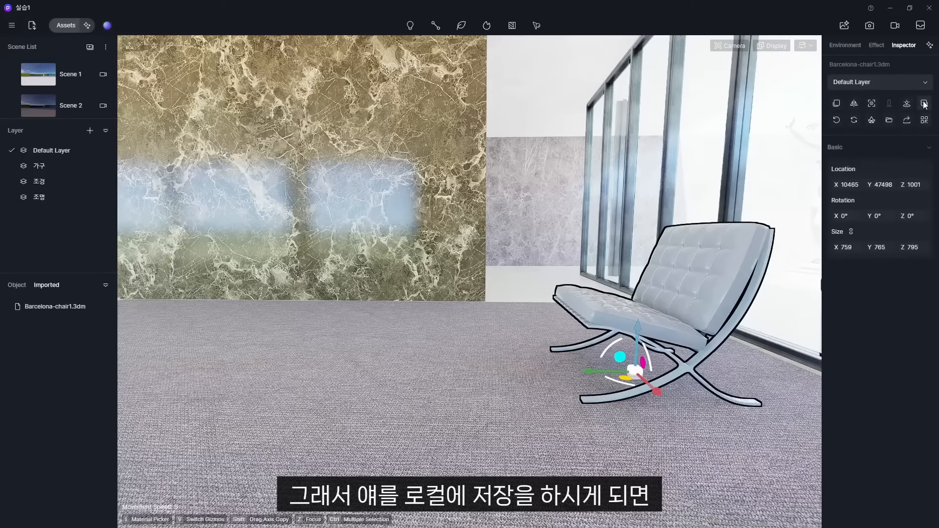
pyautogui.click(72, 27)
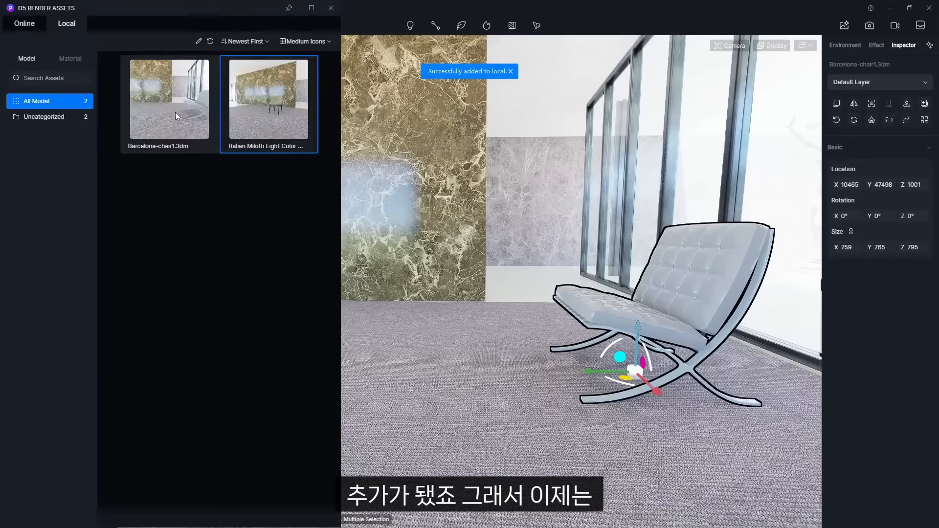
# Place two locally saved Barcelona chairs on the carpet, at about X 10758, Y 46479 and X 9797, Y 46674.
pyautogui.click(170, 100)
pyautogui.click(455, 361)
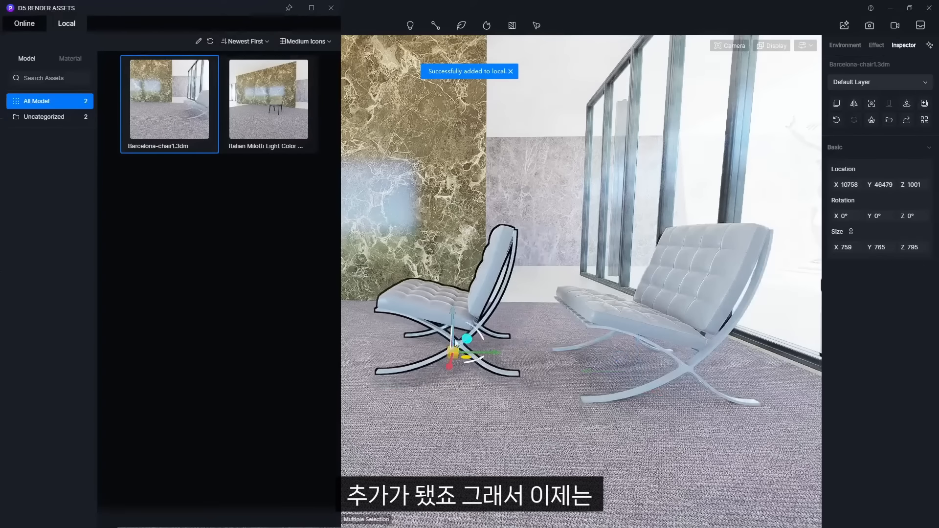
pyautogui.click(166, 124)
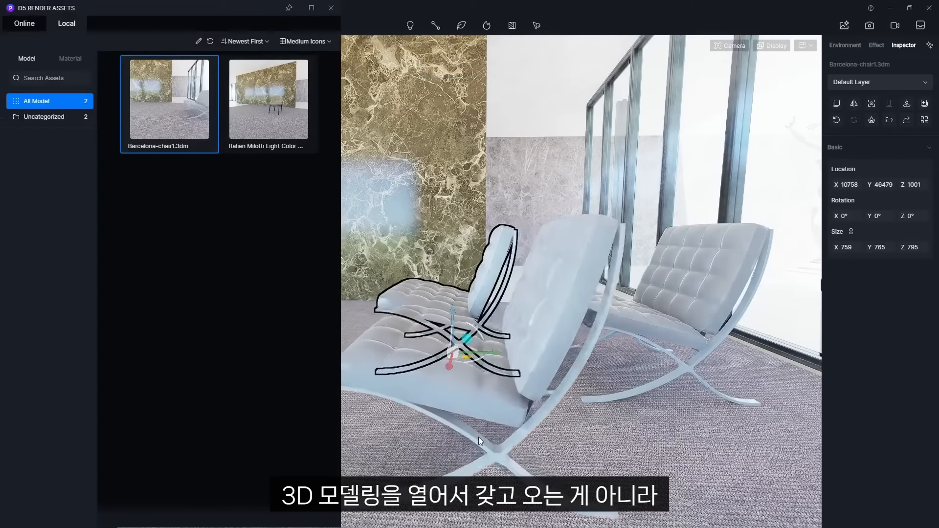
pyautogui.click(483, 438)
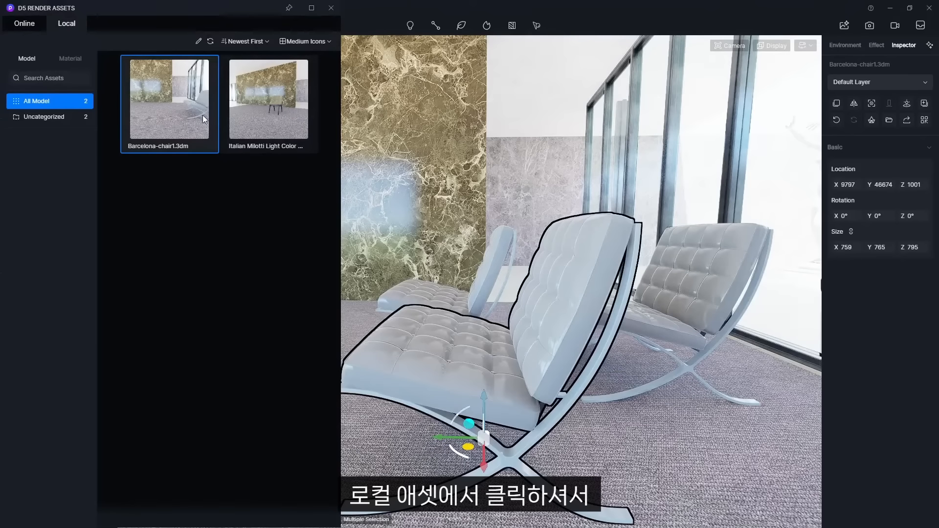
pyautogui.press('Escape')
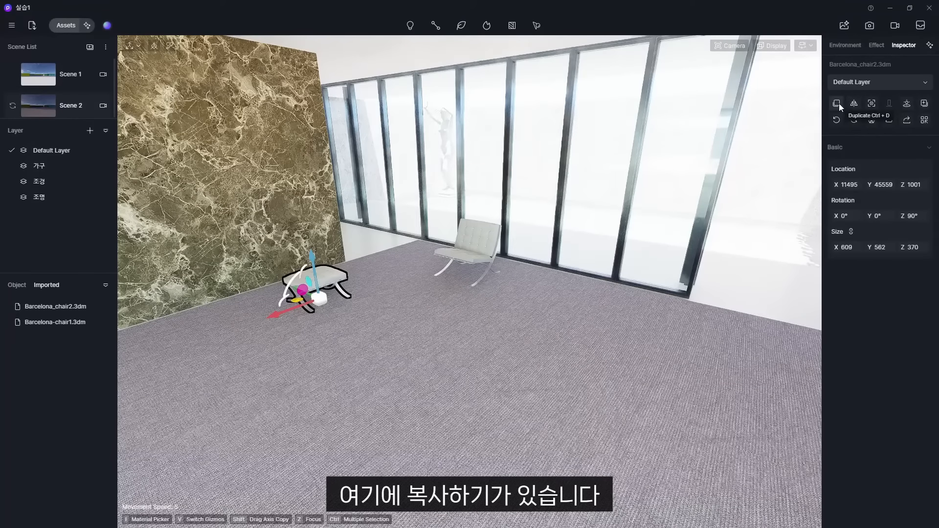
# Duplicate the Barcelona_chair2.3dm stool twice, placing one copy by the marble wall and one at about X 9887, Y 45403.
pyautogui.hotkey('ctrl', 'd')
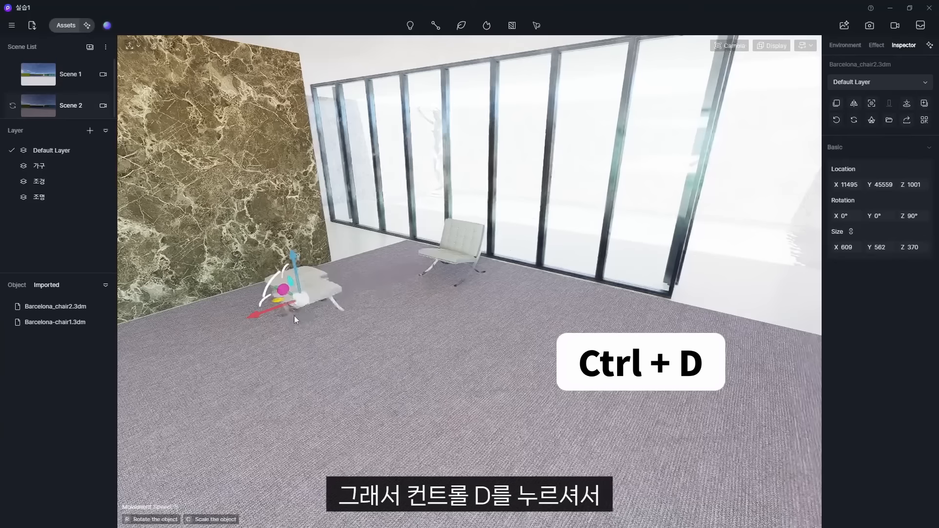
pyautogui.click(198, 340)
pyautogui.hotkey('ctrl', 'd')
pyautogui.click(353, 342)
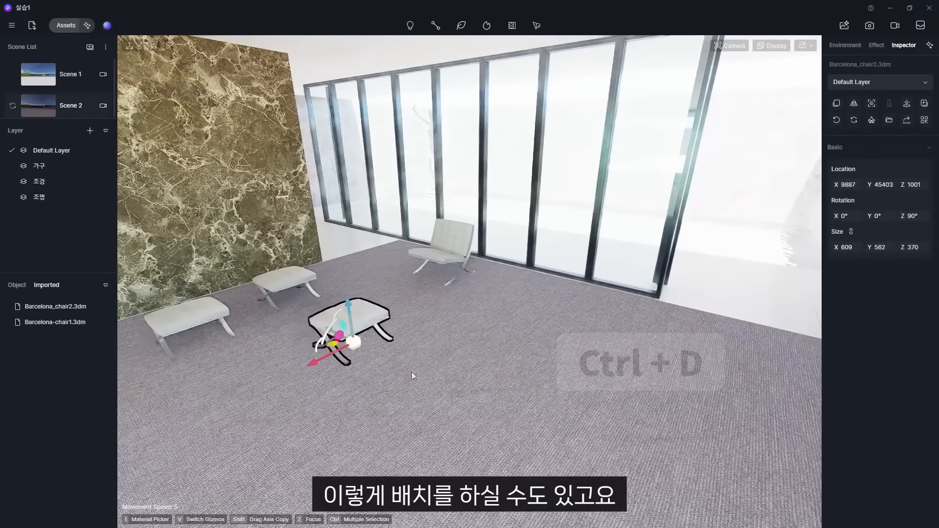
# Delete the duplicated stools, keeping only the original one by the marble wall.
pyautogui.hotkey('ctrl', 'd')
pyautogui.press('Delete')
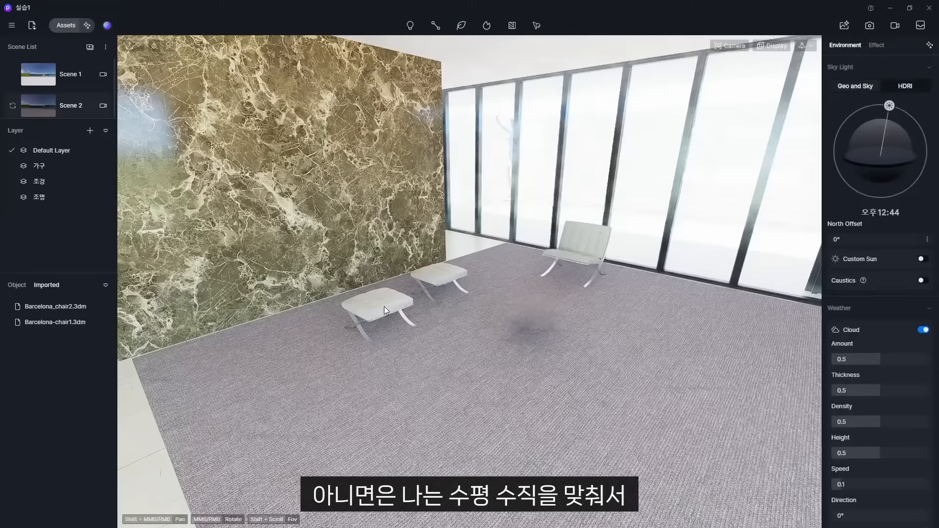
pyautogui.click(383, 306)
pyautogui.press('Delete')
# Copy the stool along its axis to form a straight row of three stools beside the marble wall.
pyautogui.click(442, 281)
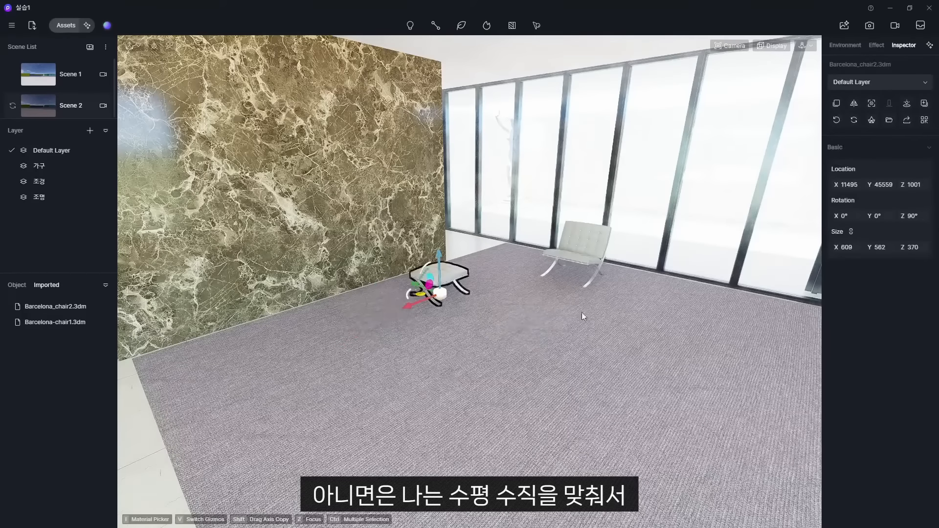
pyautogui.moveTo(582, 312); pyautogui.dragTo(537, 346, button='middle')
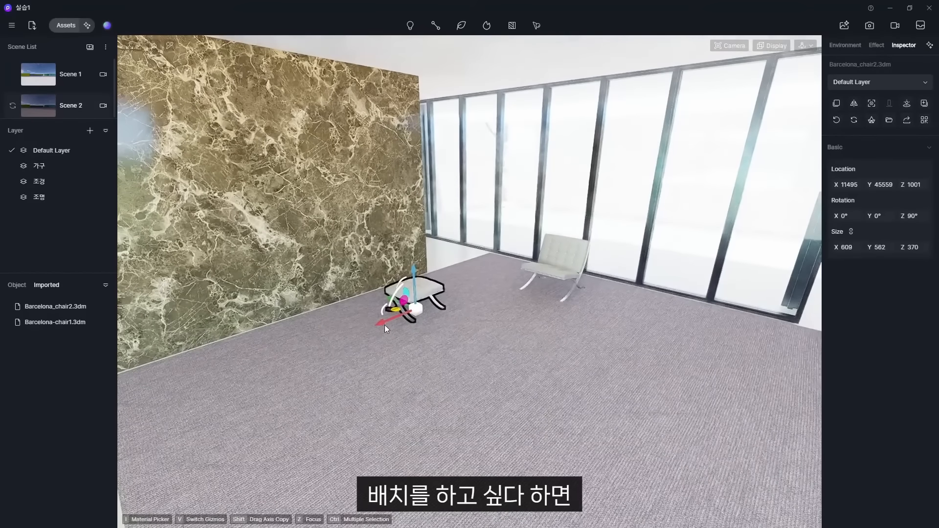
pyautogui.keyDown('shift'); pyautogui.moveTo(386, 322); pyautogui.dragTo(310, 354); pyautogui.keyUp('shift')
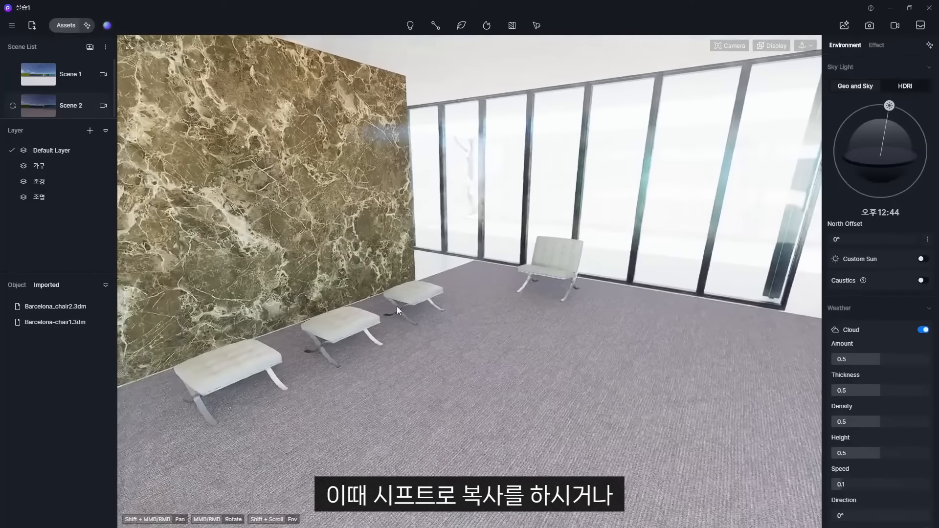
pyautogui.keyDown('shift'); pyautogui.moveTo(543, 346); pyautogui.dragTo(501, 341, button='middle'); pyautogui.keyUp('shift')
# Try a different base colour on the Calfskin Leather material shared by the three stools.
pyautogui.click(531, 269)
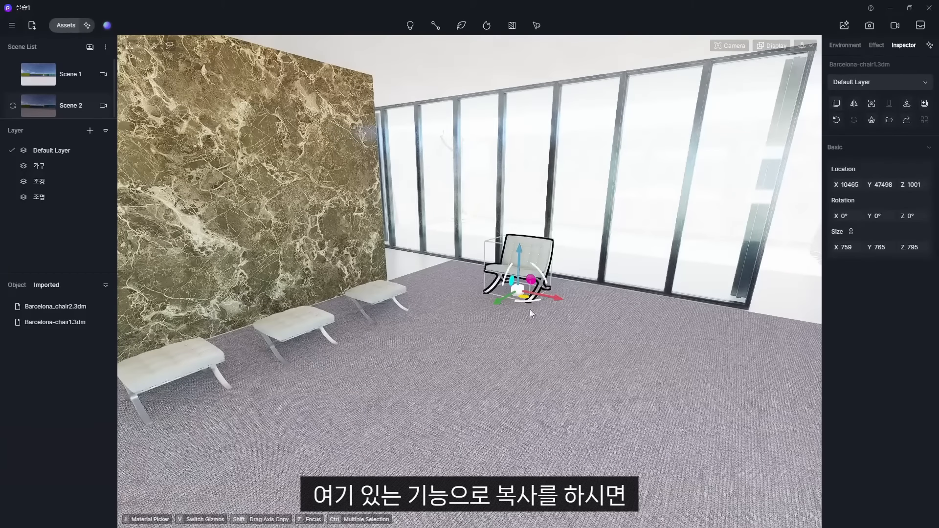
pyautogui.press('i')
pyautogui.click(380, 295)
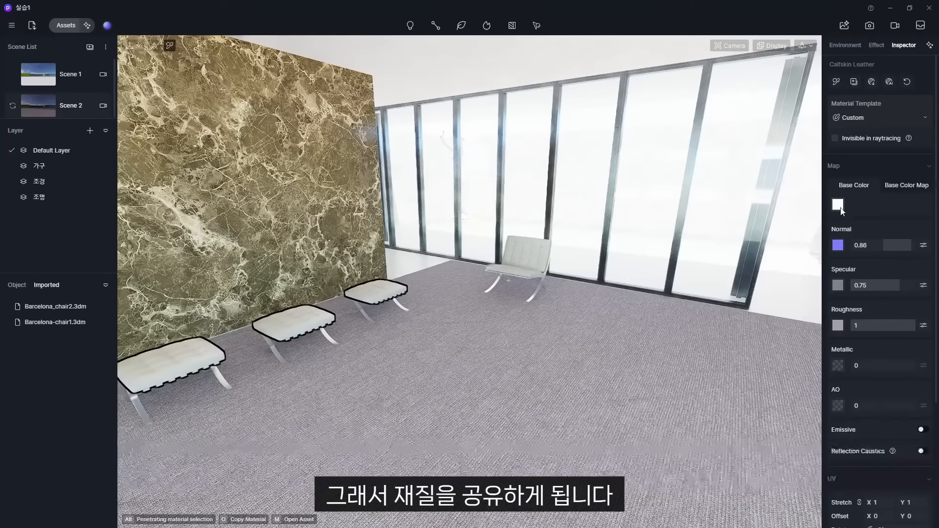
pyautogui.click(838, 204)
pyautogui.click(875, 258)
pyautogui.click(372, 296)
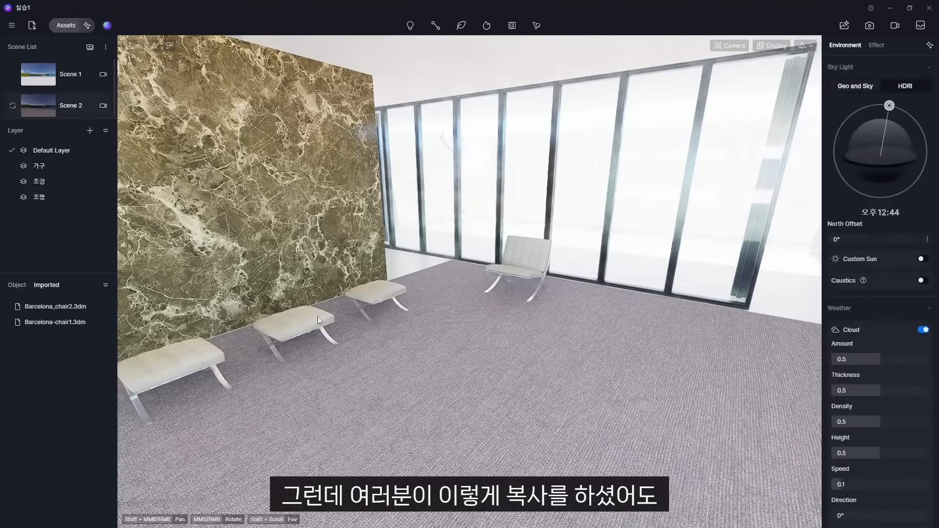
# Make the middle stool of the row unique so it no longer shares its material with the copies.
pyautogui.keyDown('shift'); pyautogui.moveTo(299, 337); pyautogui.dragTo(357, 335, button='middle'); pyautogui.keyUp('shift')
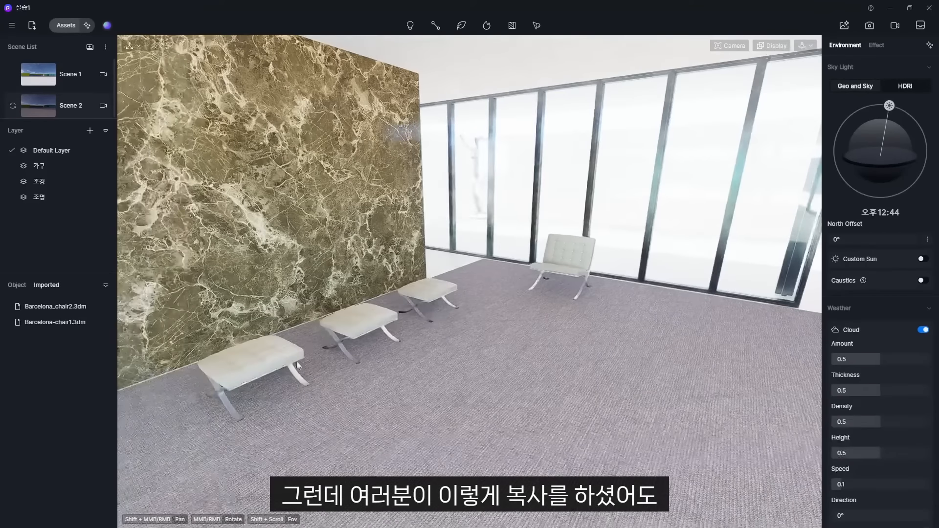
pyautogui.click(356, 325)
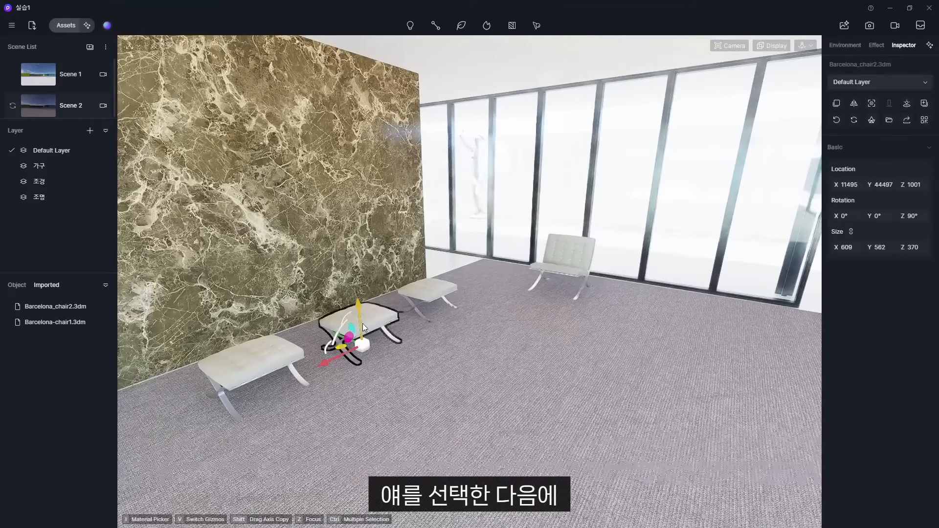
pyautogui.click(924, 122)
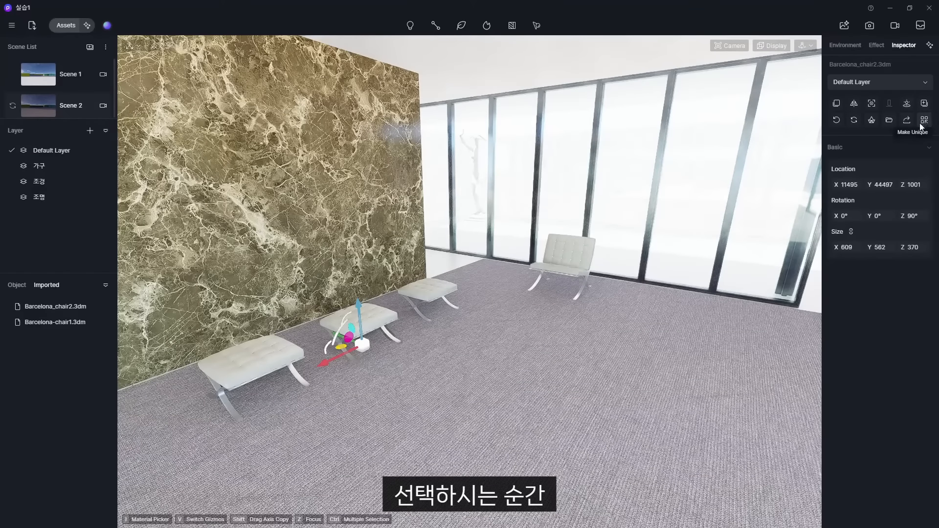
# Try a different base colour on the Calfskin Leather of the middle stool only.
pyautogui.press('i')
pyautogui.click(380, 316)
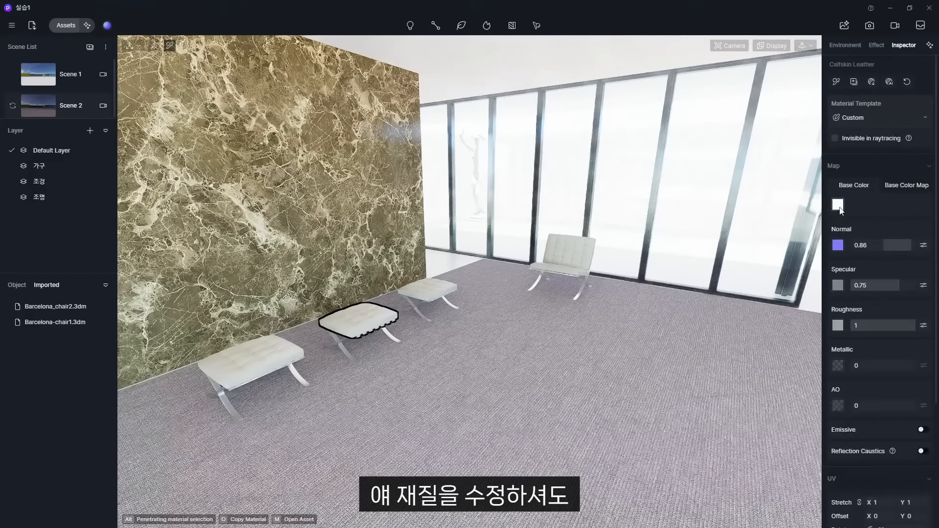
pyautogui.click(838, 205)
pyautogui.click(903, 251)
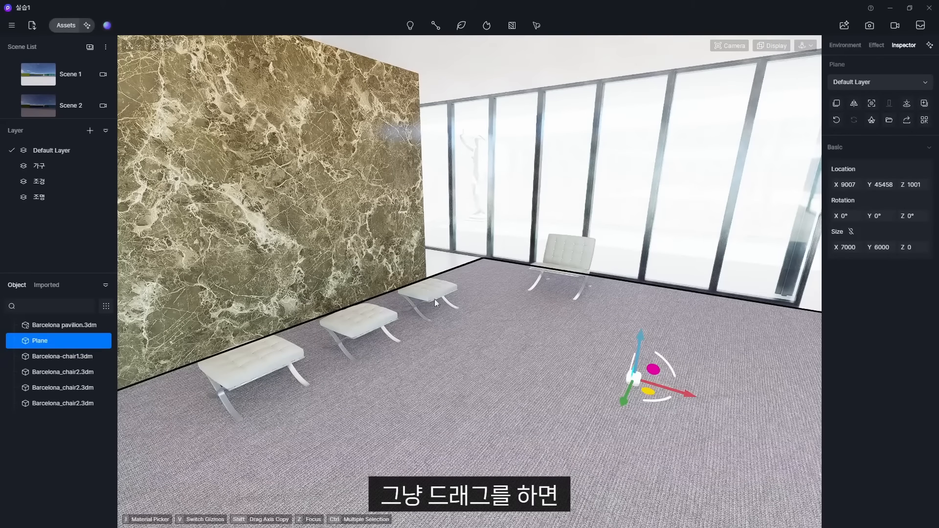
# Try to box-select the three stools beside the marble wall.
pyautogui.click(558, 341)
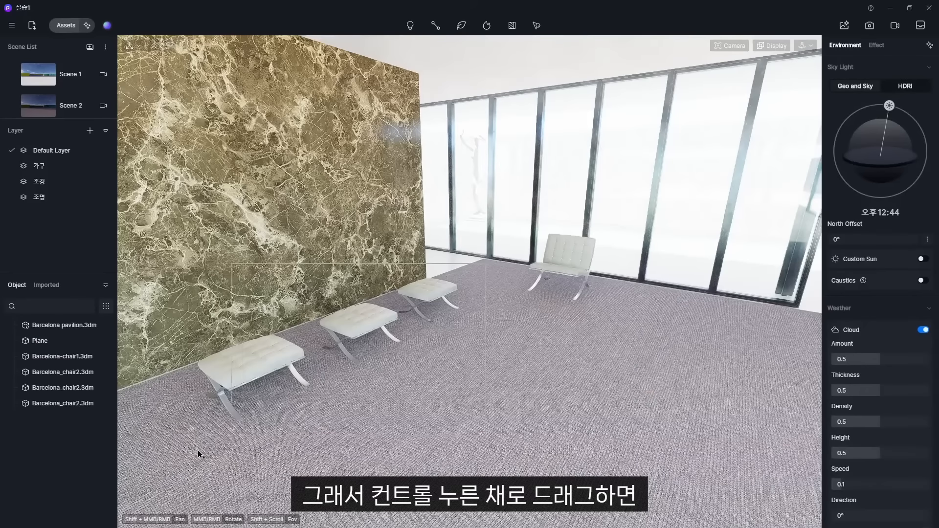
pyautogui.keyDown('ctrl'); pyautogui.moveTo(199, 451); pyautogui.dragTo(452, 348); pyautogui.keyUp('ctrl')
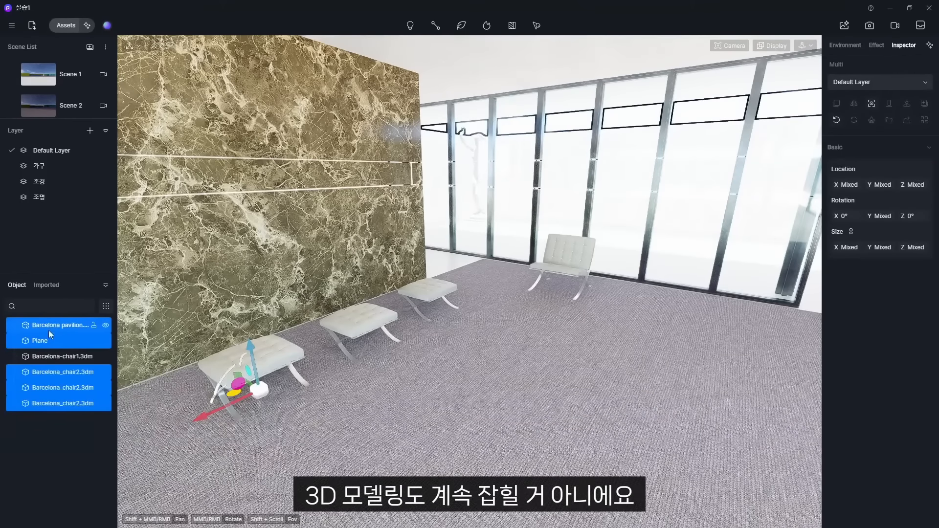
pyautogui.click(489, 337)
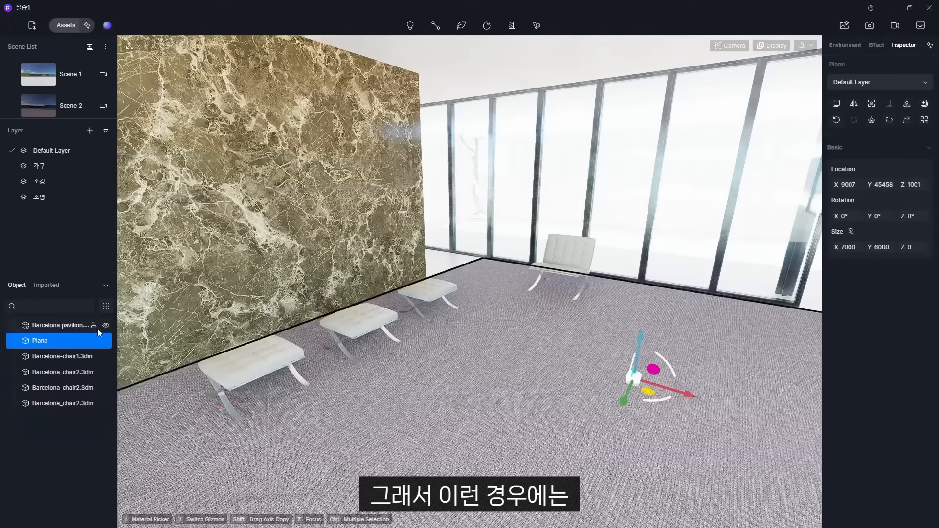
# Lock the Barcelona pavilion.3dm model and the carpet Plane against selection.
pyautogui.click(95, 325)
pyautogui.click(93, 339)
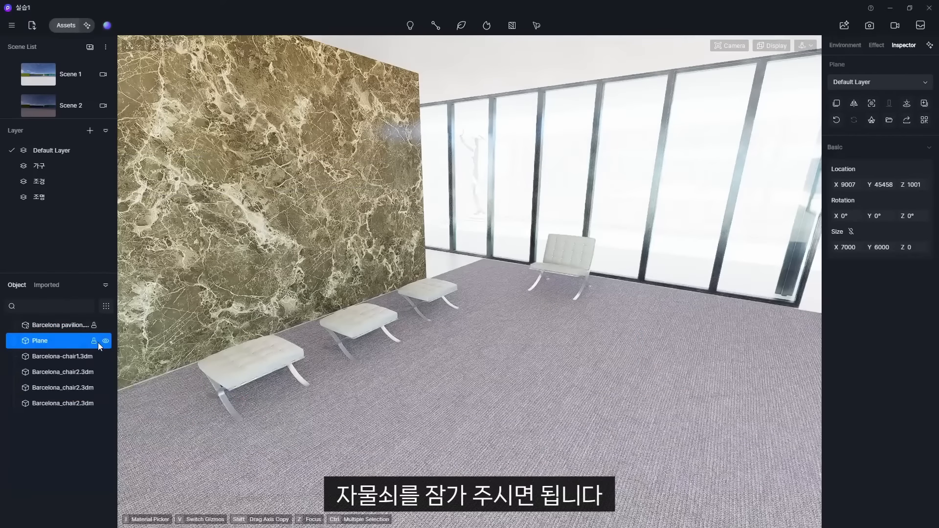
# Box-select the row of three stools and copy it straight across to the opposite side of the carpet.
pyautogui.keyDown('ctrl'); pyautogui.moveTo(483, 437); pyautogui.dragTo(151, 247); pyautogui.keyUp('ctrl')
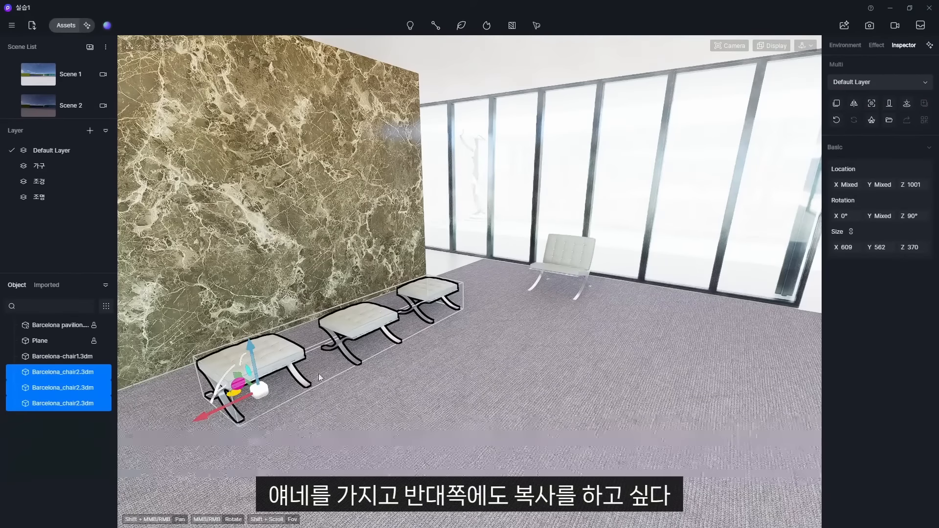
pyautogui.moveTo(390, 397); pyautogui.dragTo(441, 382, button='middle')
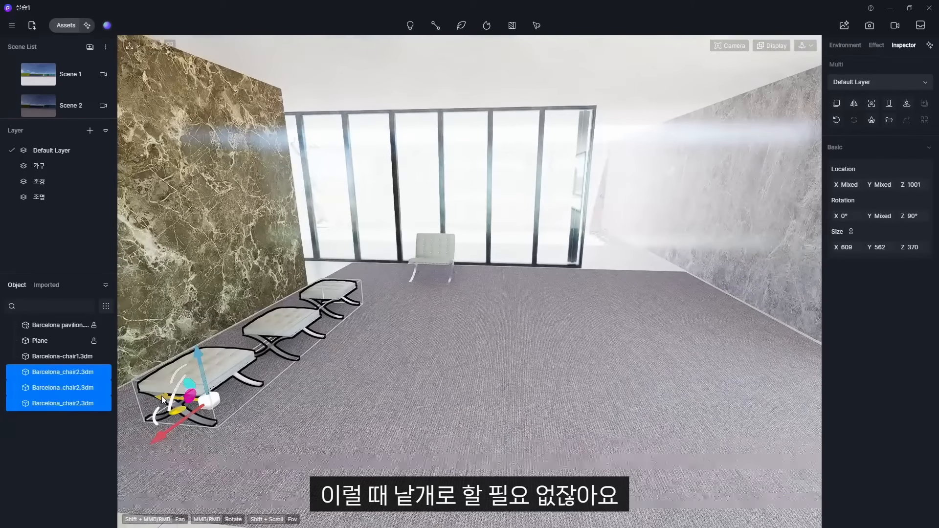
pyautogui.keyDown('shift'); pyautogui.moveTo(162, 400); pyautogui.dragTo(705, 433); pyautogui.keyUp('shift')
pyautogui.moveTo(704, 433); pyautogui.dragTo(167, 374, button='middle')
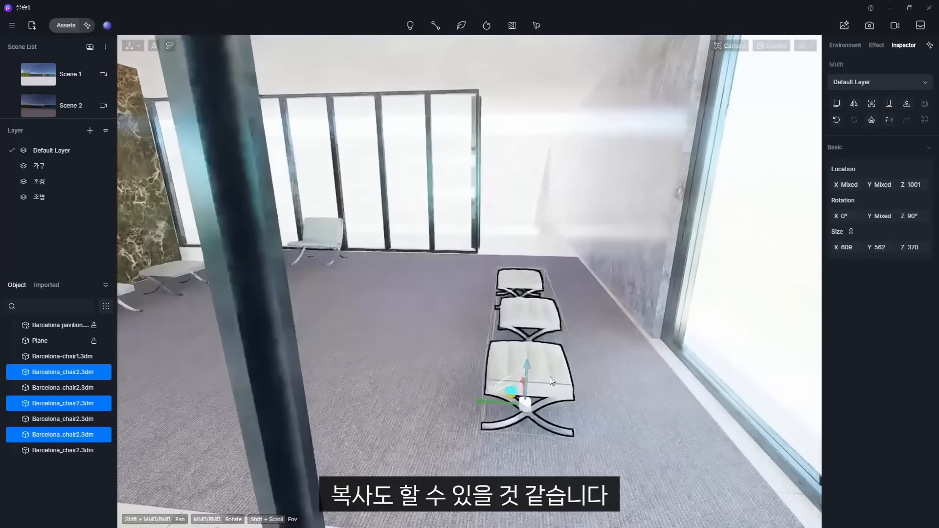
pyautogui.scroll(1, 553, 409)
pyautogui.moveTo(553, 409); pyautogui.dragTo(510, 404, button='middle')
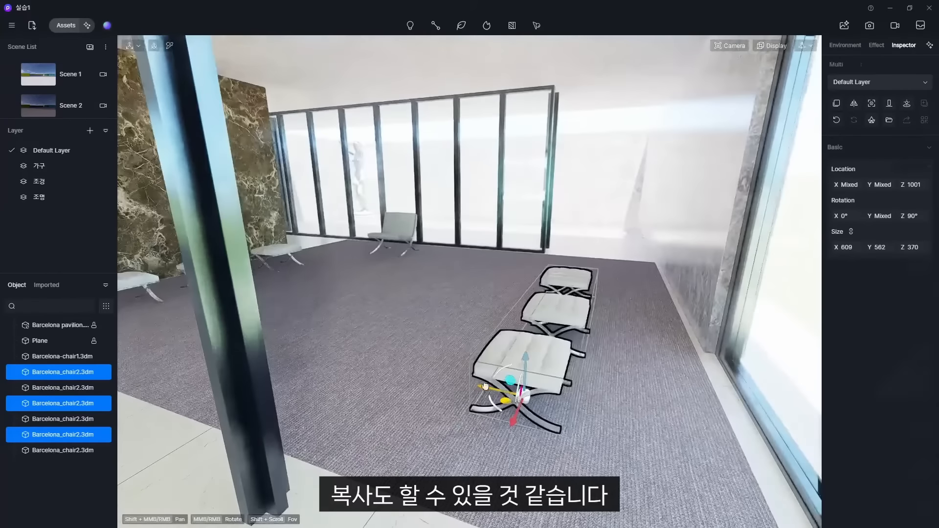
# Select the whole range of Barcelona_chair2.3dm entries in the object list.
pyautogui.click(64, 373)
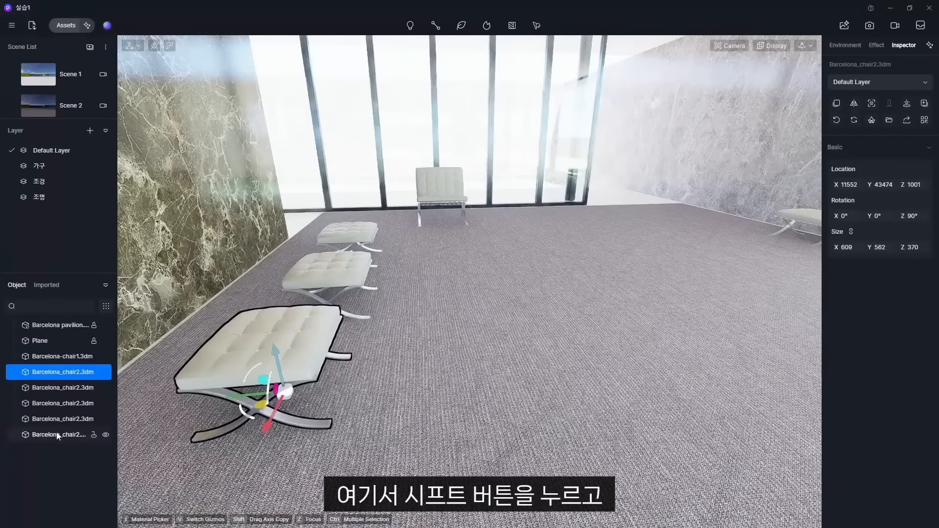
pyautogui.keyDown('shift'); pyautogui.click(56, 434); pyautogui.keyUp('shift')
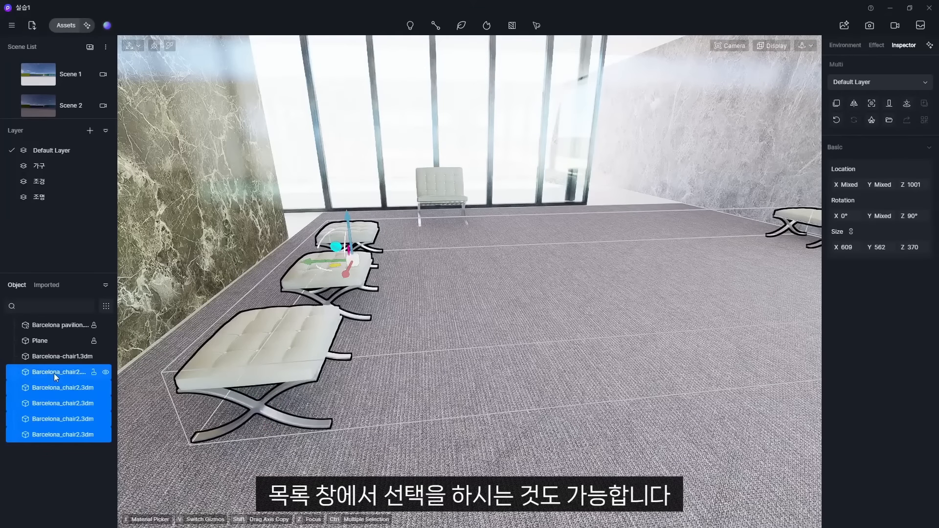
# Assign all the Barcelona chair objects to the 가구 layer, and check the assignment by hiding and showing that layer.
pyautogui.click(57, 435)
pyautogui.keyDown('ctrl'); pyautogui.click(47, 403); pyautogui.keyUp('ctrl')
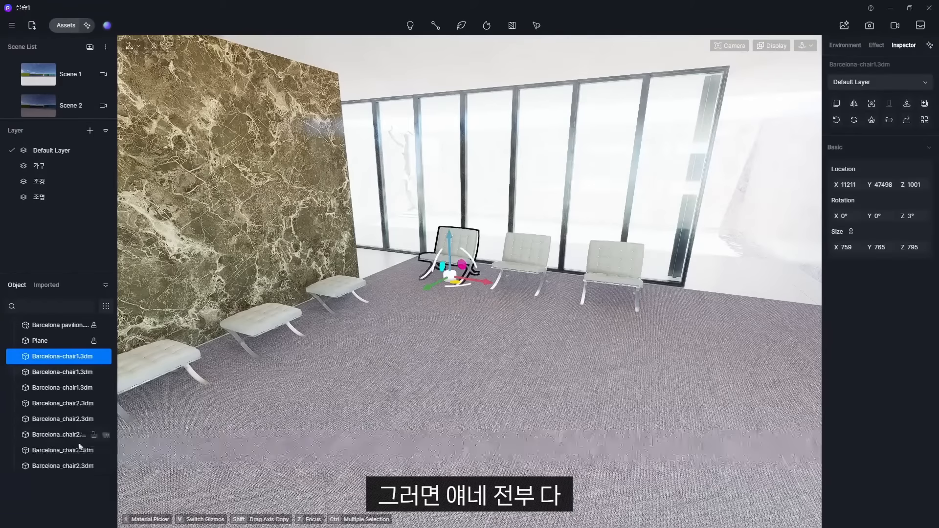
pyautogui.keyDown('shift'); pyautogui.click(67, 464); pyautogui.keyUp('shift')
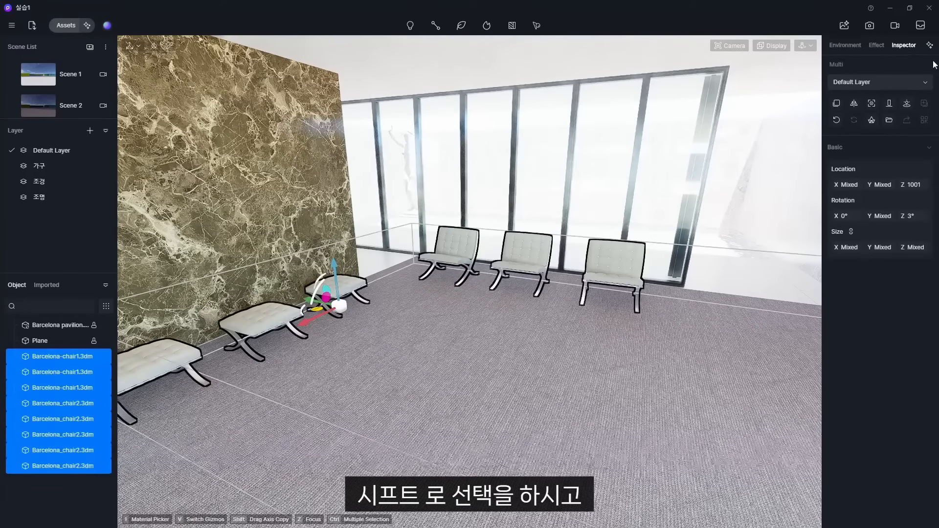
pyautogui.click(871, 83)
pyautogui.click(856, 116)
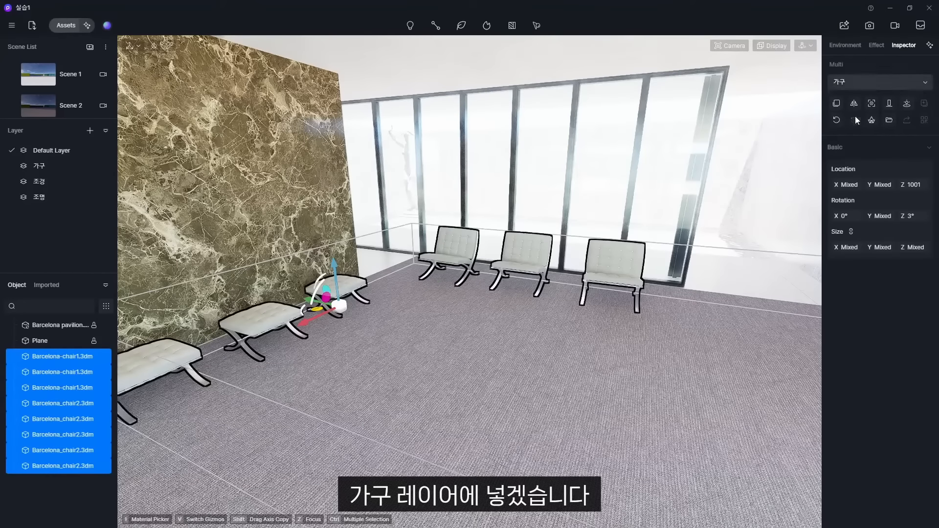
pyautogui.click(435, 354)
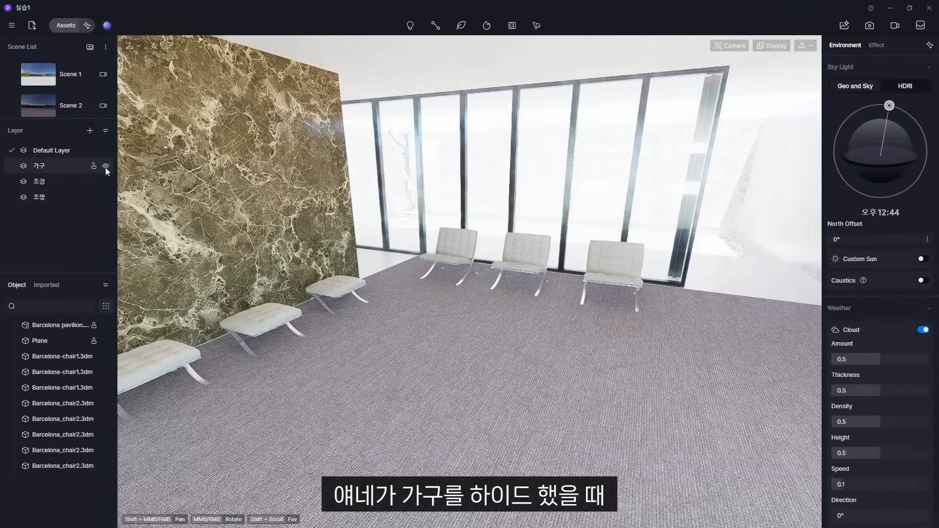
pyautogui.click(105, 167)
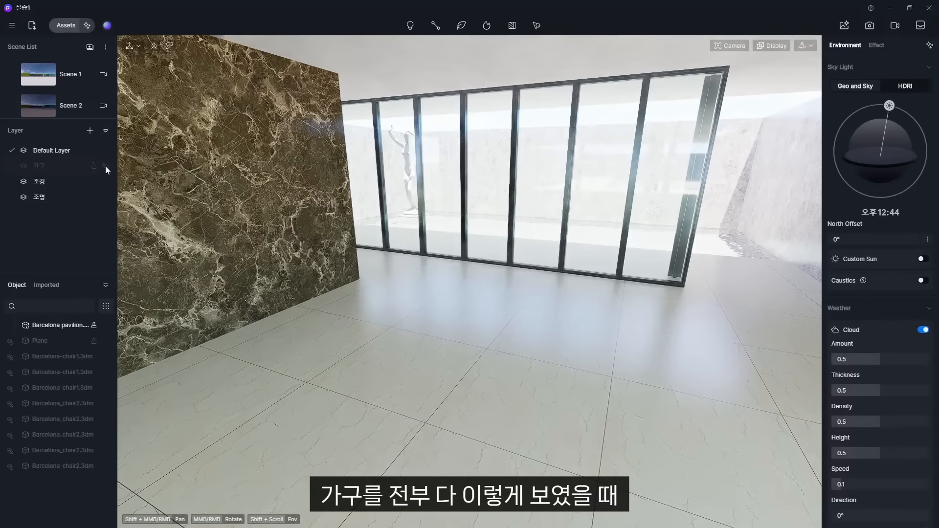
pyautogui.click(105, 166)
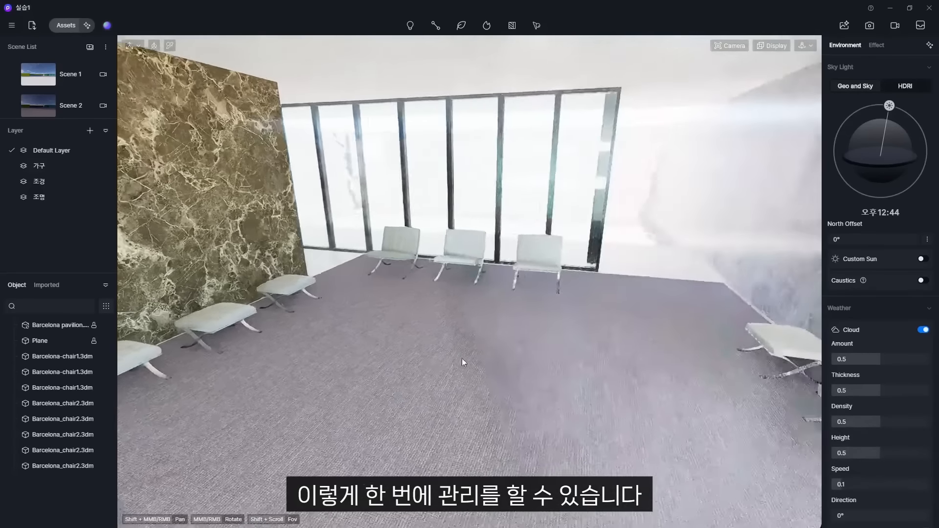
# Group all the Barcelona chair objects and rename the group 파빌리온 내부 가구.
pyautogui.keyDown('shift'); pyautogui.click(81, 464); pyautogui.keyUp('shift')
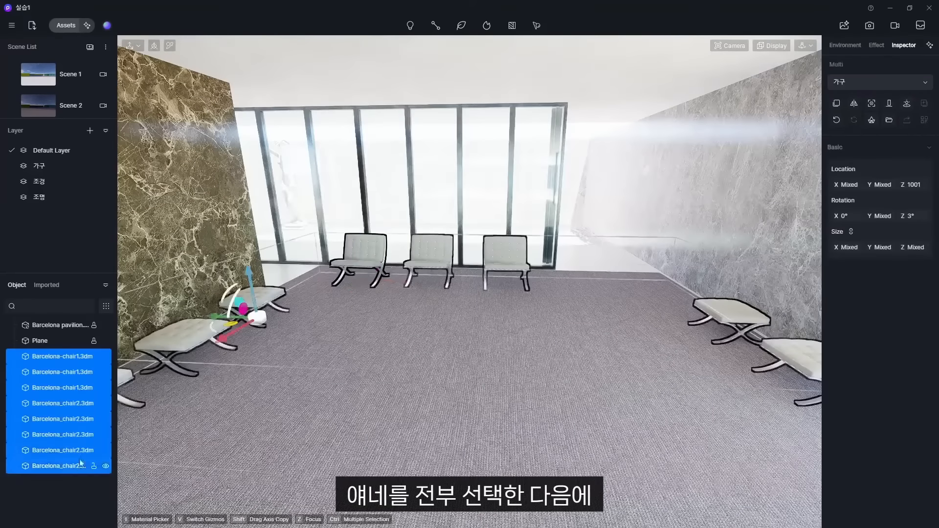
pyautogui.hotkey('ctrl', 'g')
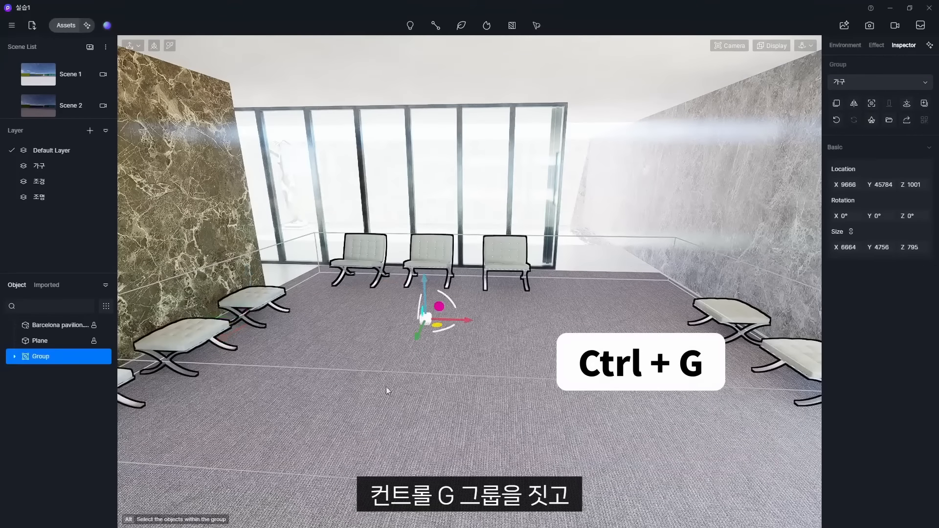
pyautogui.doubleClick(40, 356)
pyautogui.press('BackSpace')
pyautogui.write('파빌')
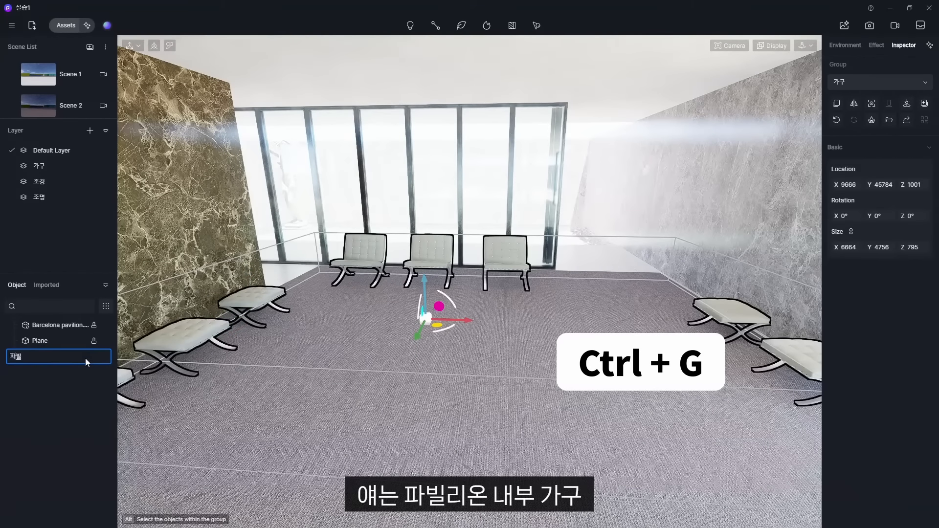
pyautogui.write('리온 내부 가군')
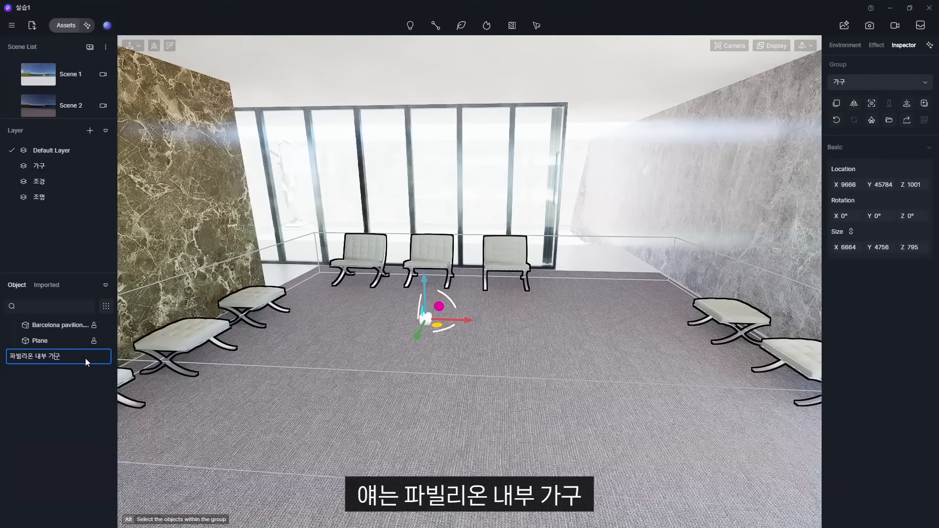
pyautogui.press('BackSpace')
pyautogui.press('Return')
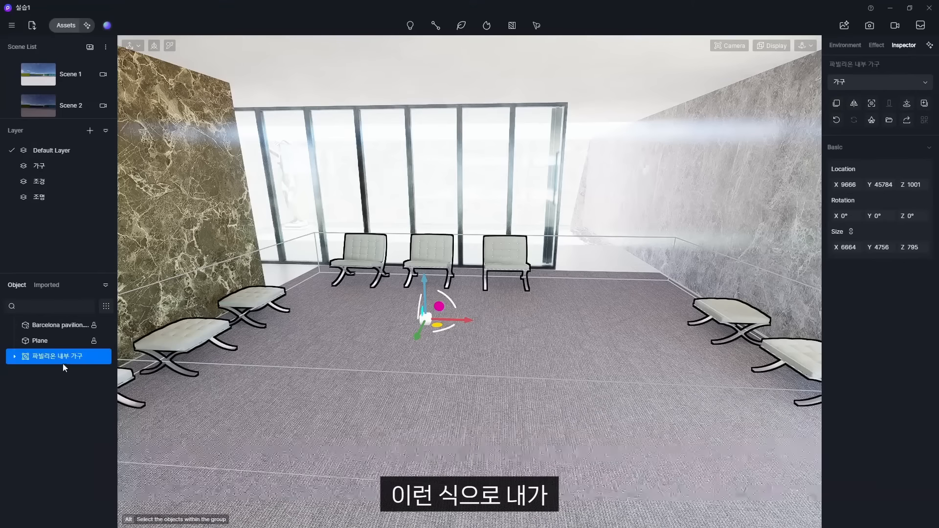
# Lock the 파빌리온 내부 가구 group, clear the selection and toggle the group's visibility.
pyautogui.click(93, 355)
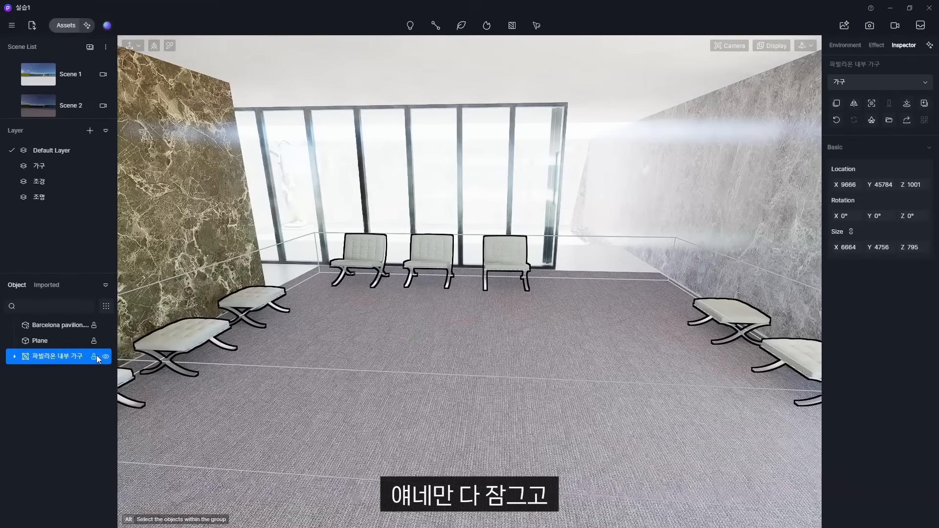
pyautogui.click(397, 313)
pyautogui.press('Escape')
pyautogui.press('Escape')
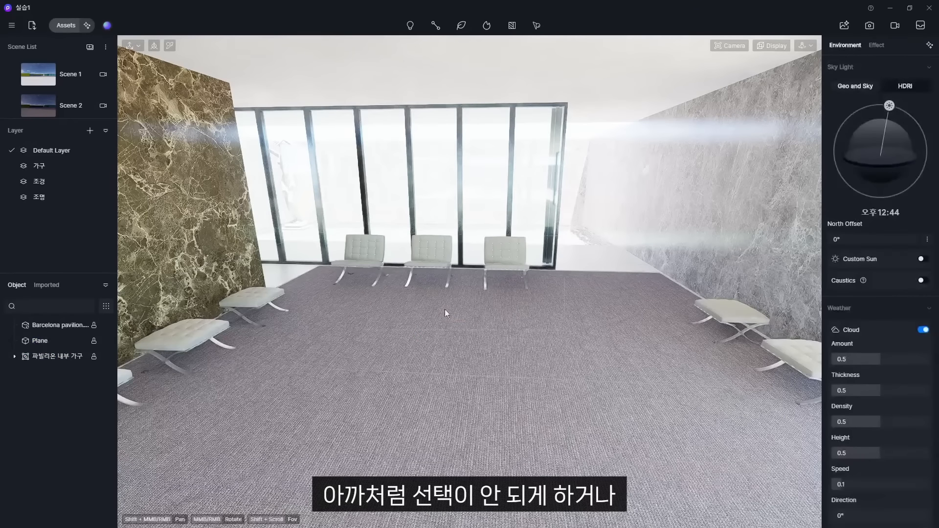
pyautogui.click(106, 356)
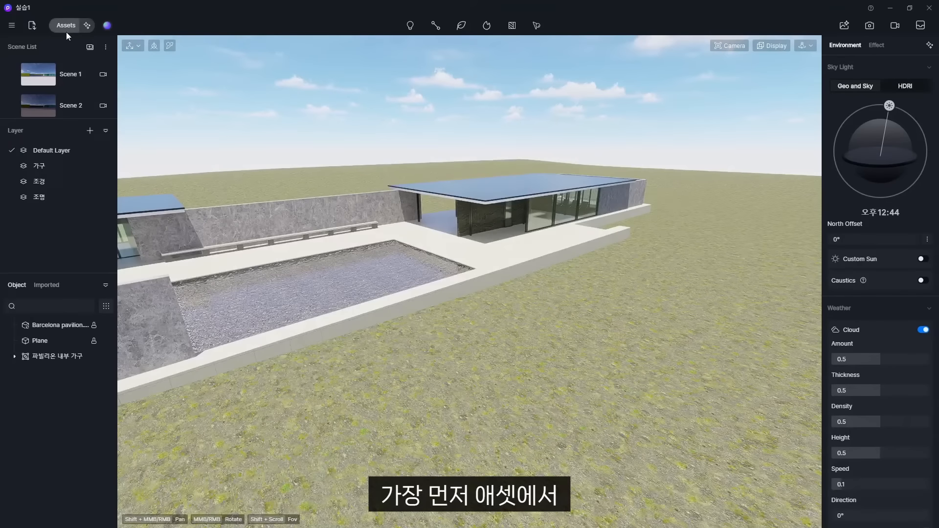
# Open the Broadleaf category of the Nature models in the online asset library and pick the Sapium sebiferum 18 tree.
pyautogui.click(66, 25)
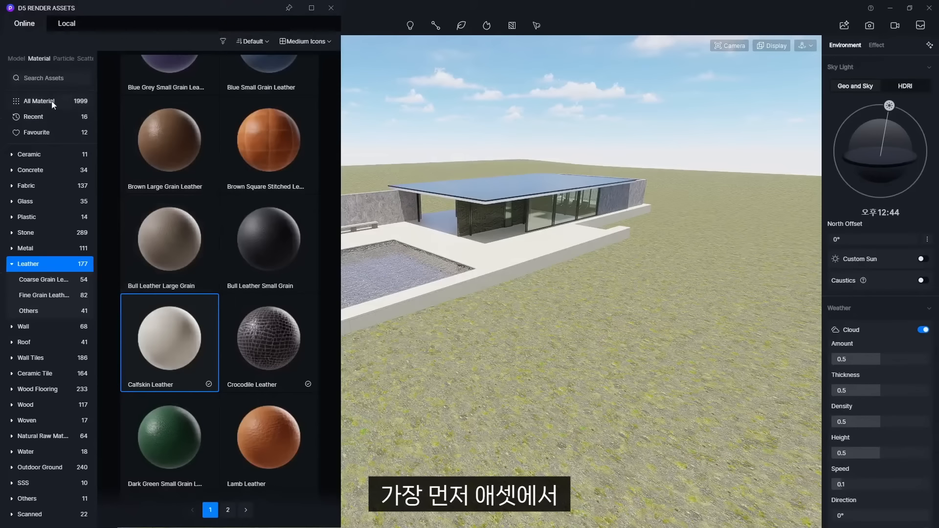
pyautogui.click(16, 58)
pyautogui.click(27, 154)
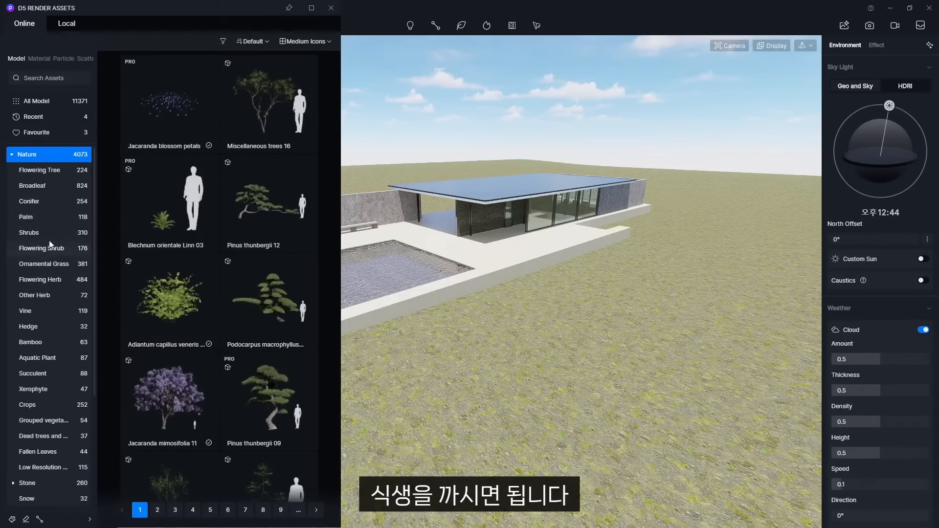
pyautogui.click(39, 216)
pyautogui.click(32, 186)
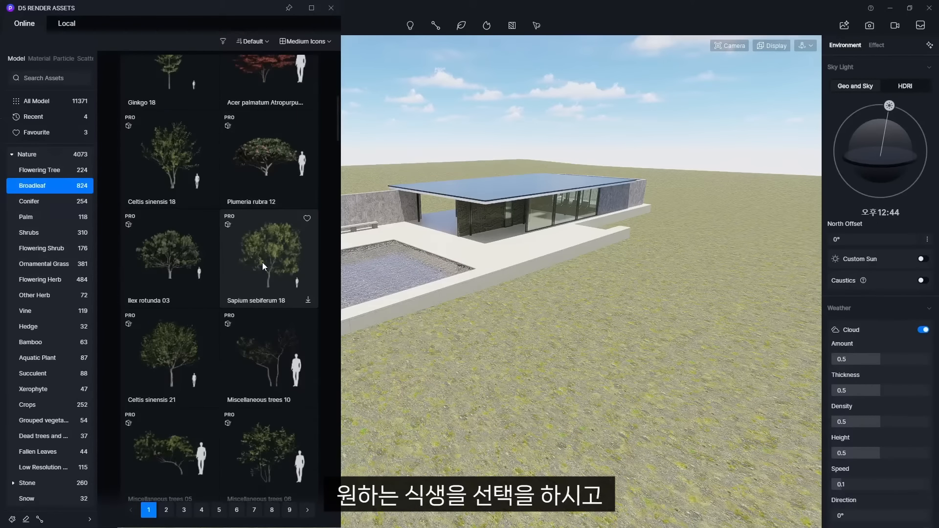
pyautogui.click(264, 268)
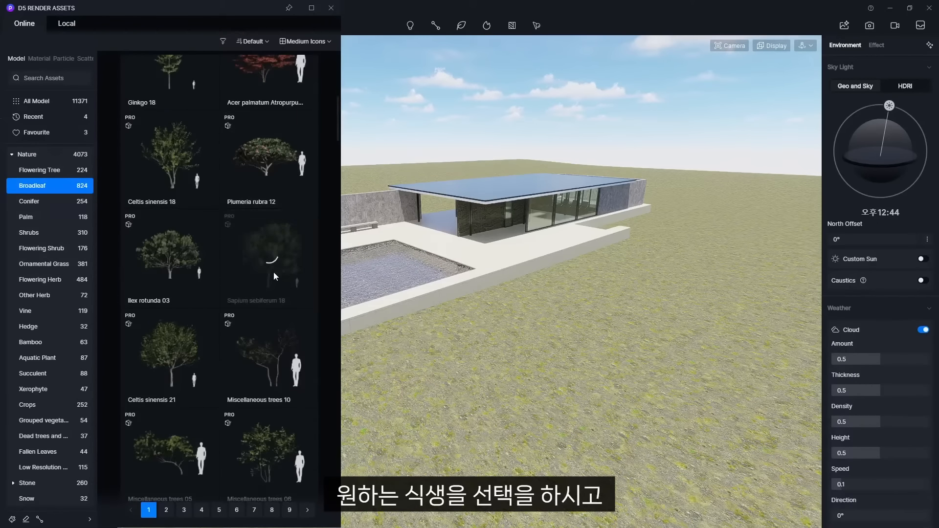
# Place two Sapium sebiferum 18 trees on the grass in front of the pavilion and try the transform gizmo on one.
pyautogui.click(575, 325)
pyautogui.click(675, 368)
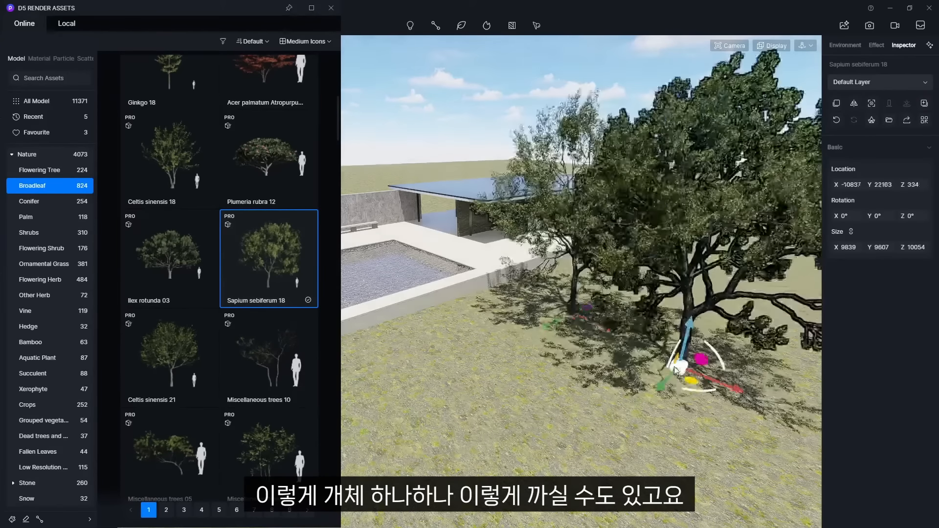
pyautogui.moveTo(458, 396); pyautogui.dragTo(501, 396, button='right')
pyautogui.moveTo(501, 397); pyautogui.dragTo(539, 384, button='middle')
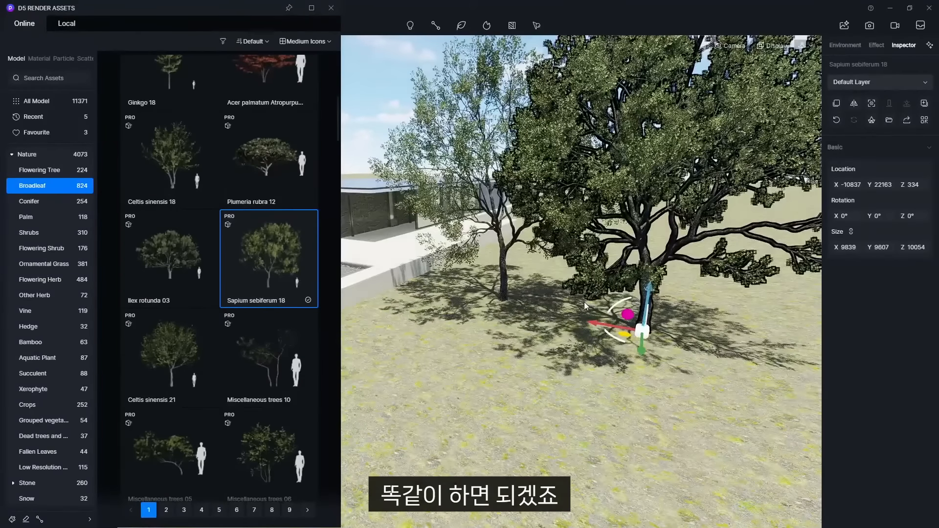
pyautogui.moveTo(611, 306)
pyautogui.mouseDown()
pyautogui.moveTo(638, 331)
pyautogui.moveTo(605, 321)
pyautogui.moveTo(614, 321)
pyautogui.mouseUp()
pyautogui.press('v')
# Examine how the individually placed trees stand around the pool wall and pavilion from different viewpoints.
pyautogui.click(572, 369)
pyautogui.scroll(-5, 573, 370)
pyautogui.moveTo(666, 373)
pyautogui.mouseDown(button='middle')
pyautogui.moveTo(561, 448)
pyautogui.moveTo(538, 390)
pyautogui.moveTo(570, 384)
pyautogui.moveTo(579, 364)
pyautogui.moveTo(653, 361)
pyautogui.mouseUp(button='middle')
pyautogui.scroll(-3, 539, 390)
pyautogui.scroll(4, 386, 348)
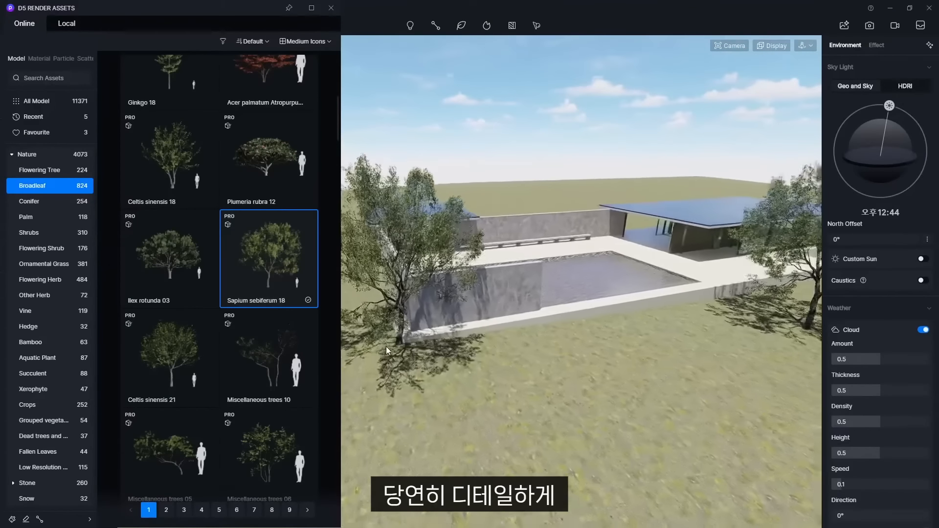
pyautogui.click(394, 333)
pyautogui.moveTo(395, 333); pyautogui.dragTo(457, 298, button='middle')
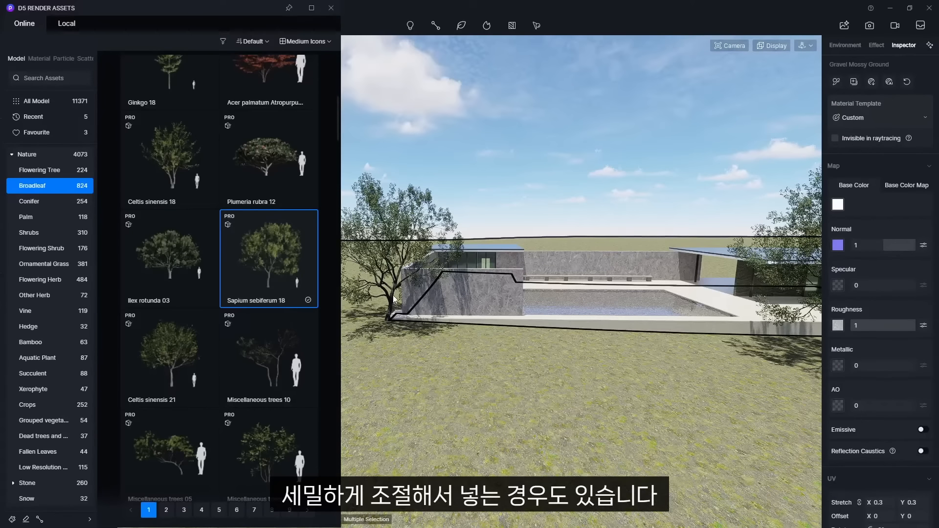
pyautogui.click(393, 295)
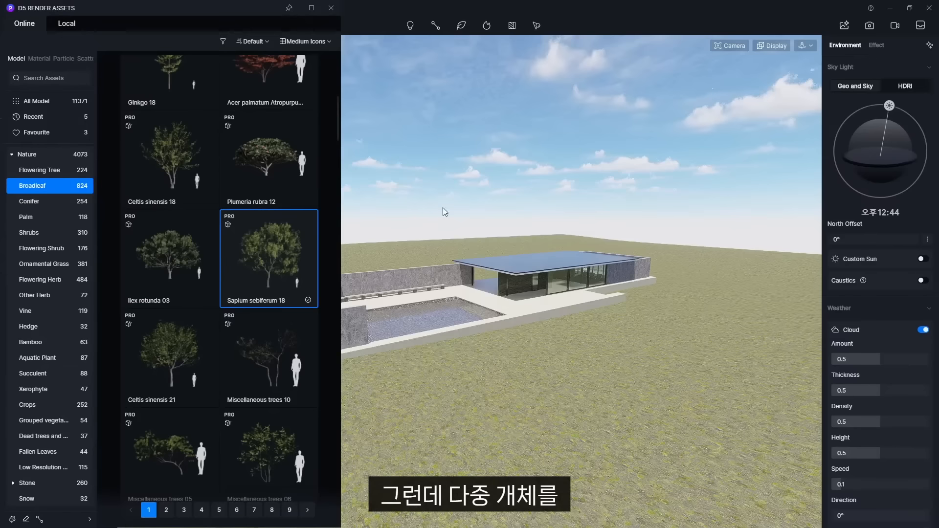
# Start a vegetation path using the Sapium sebiferum 18, Celtis sinensis 21 and red Acer palmatum tree models.
pyautogui.moveTo(442, 208); pyautogui.dragTo(556, 319, button='middle')
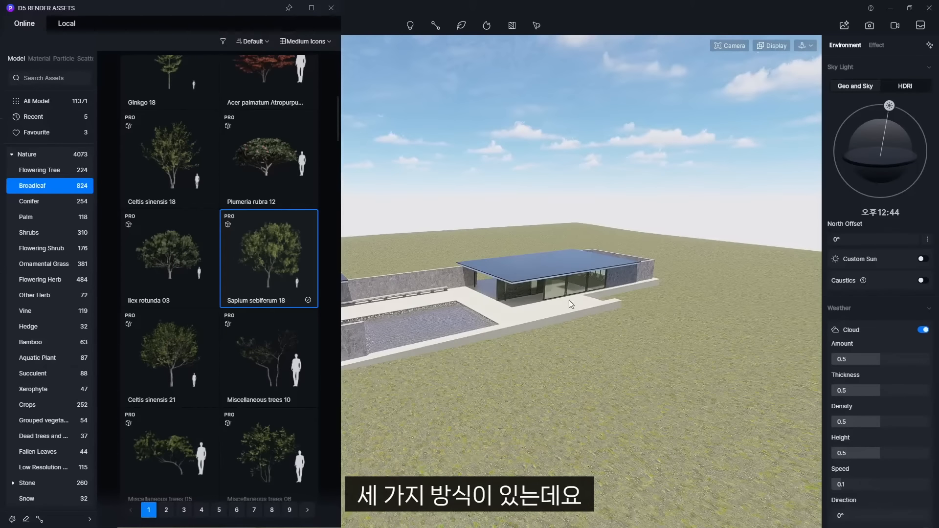
pyautogui.click(435, 26)
pyautogui.click(39, 520)
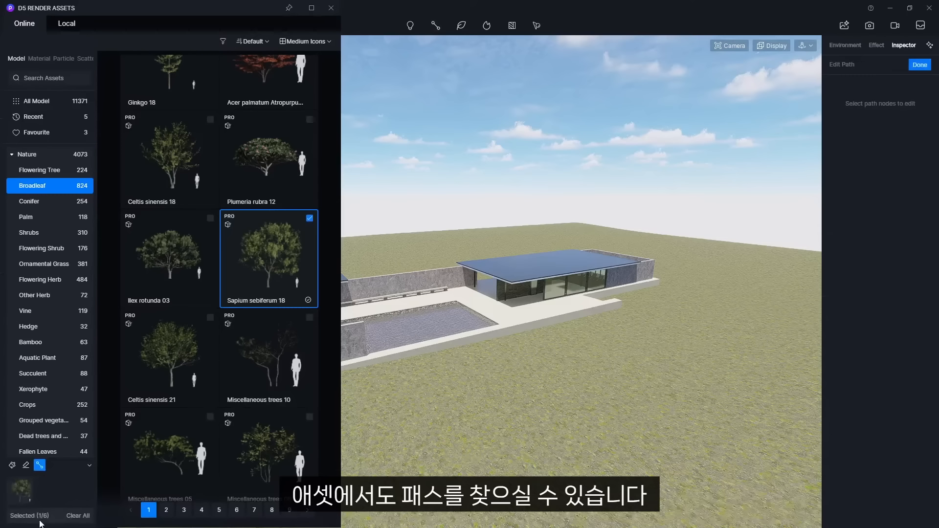
pyautogui.click(184, 347)
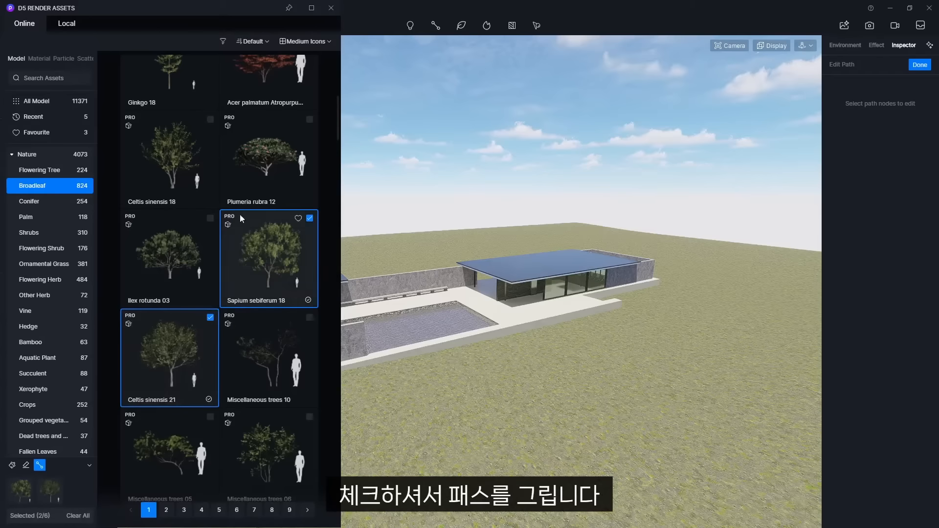
pyautogui.scroll(-2, 253, 244)
pyautogui.click(268, 436)
# Draw the vegetation path across the grass along the front of the pavilion and pool, and finish it.
pyautogui.click(690, 322)
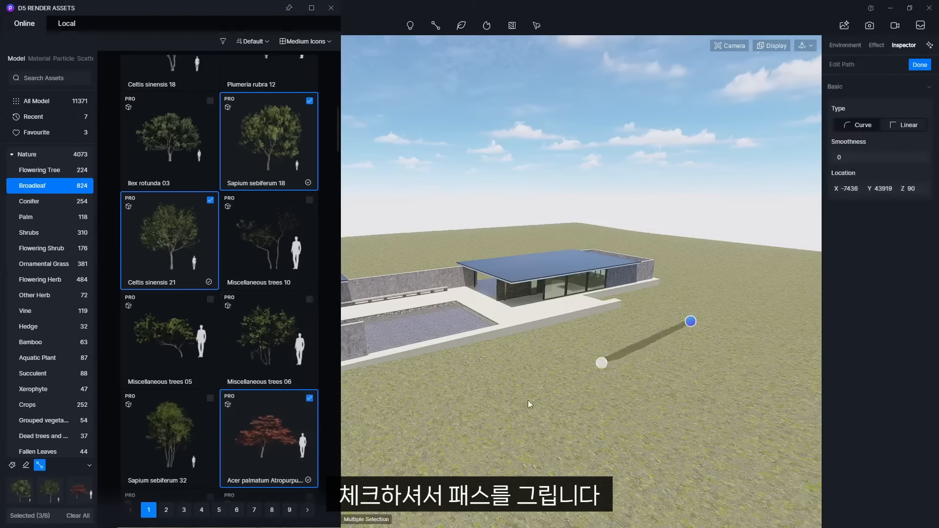
pyautogui.click(360, 427)
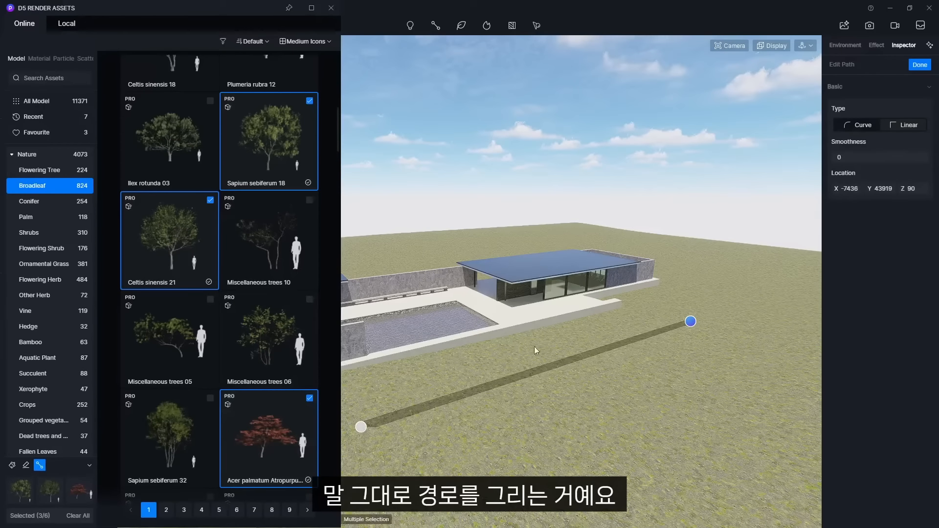
pyautogui.press('Return')
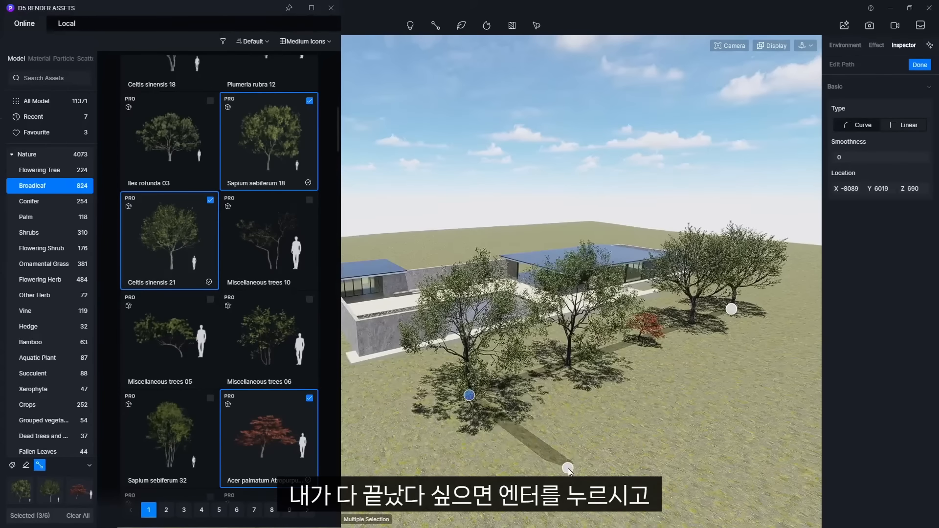
pyautogui.scroll(3, 680, 394)
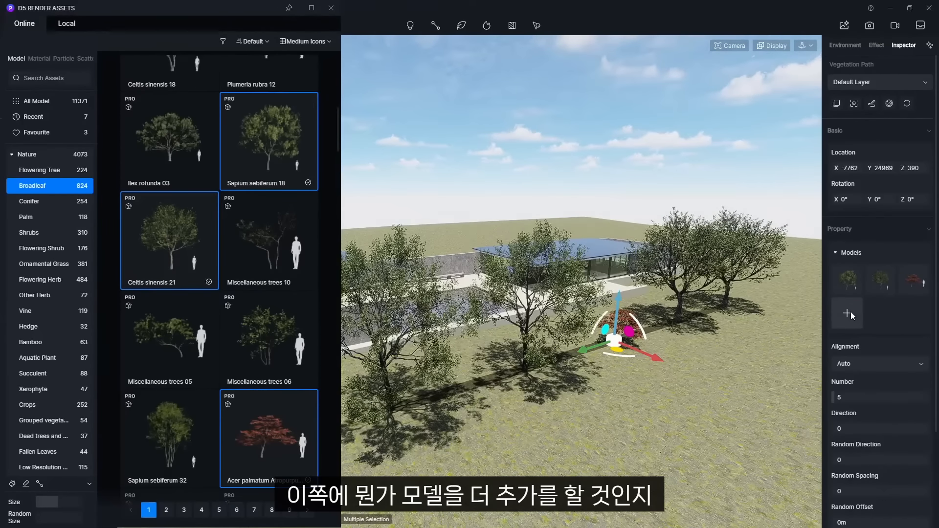
# Set the vegetation path to 4 trees with random direction 0.45, random spacing 0.54 and random offset 5.5 m.
pyautogui.moveTo(852, 395); pyautogui.dragTo(843, 397)
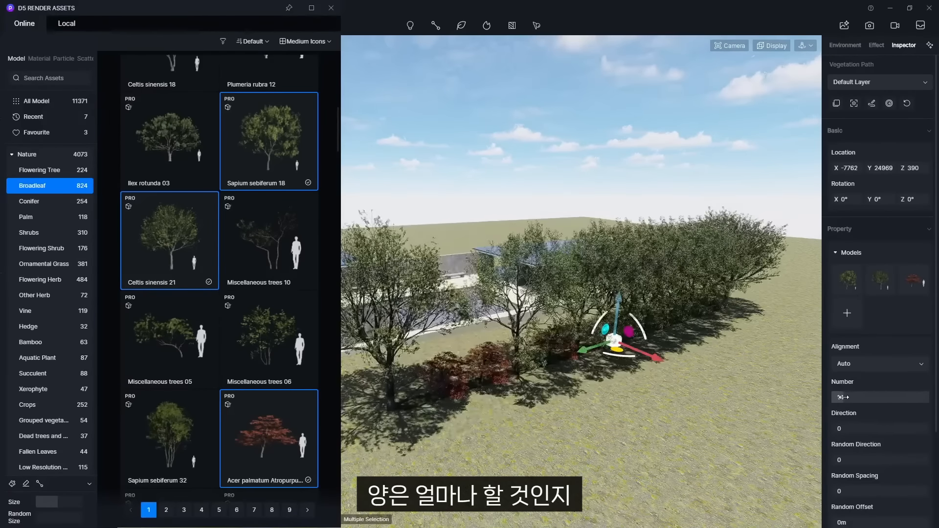
pyautogui.moveTo(839, 370); pyautogui.dragTo(876, 370)
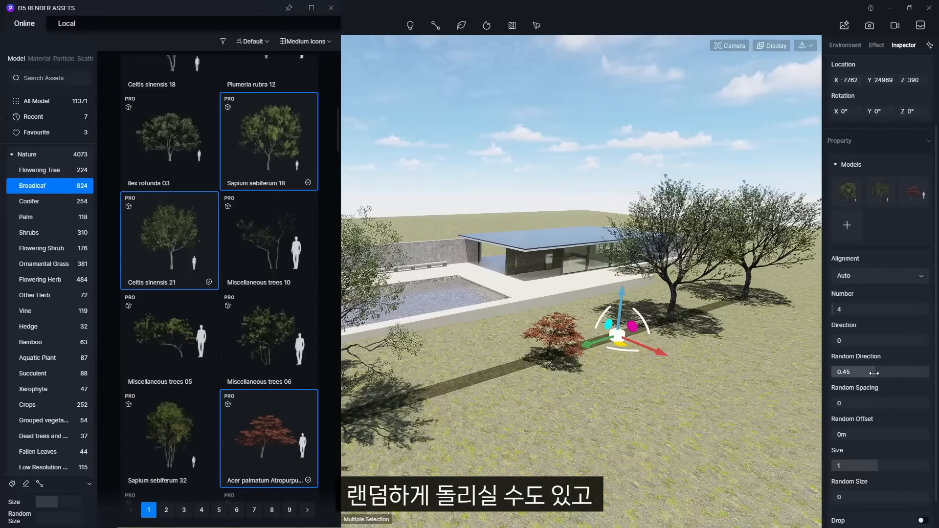
pyautogui.moveTo(875, 403); pyautogui.dragTo(884, 404)
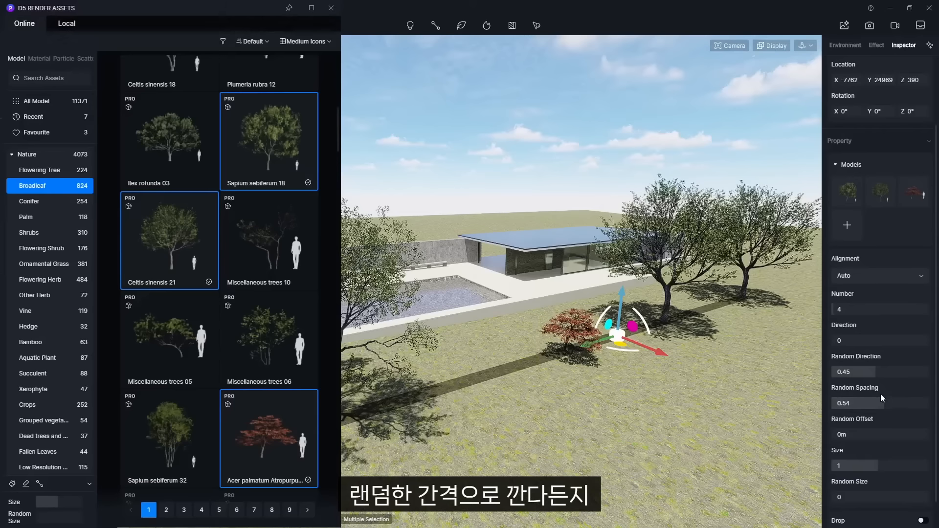
pyautogui.moveTo(842, 434); pyautogui.dragTo(846, 431)
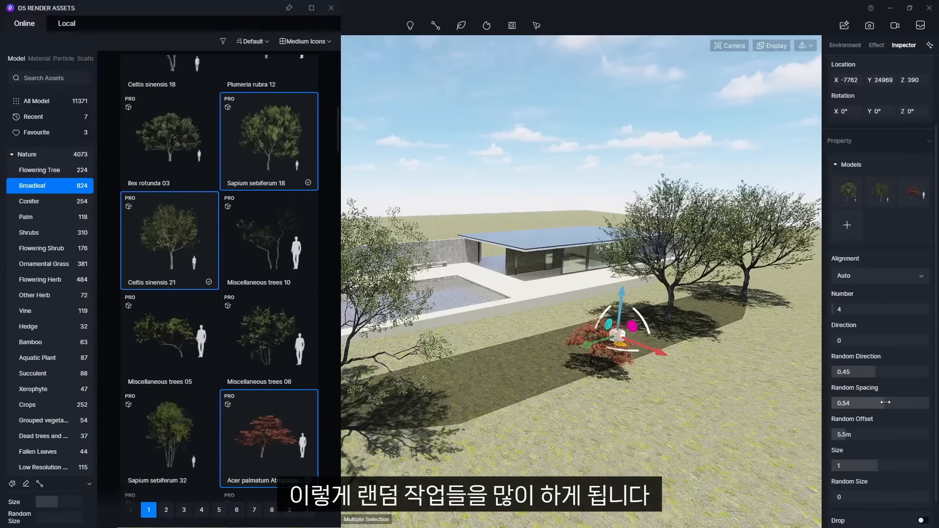
pyautogui.scroll(-5, 504, 403)
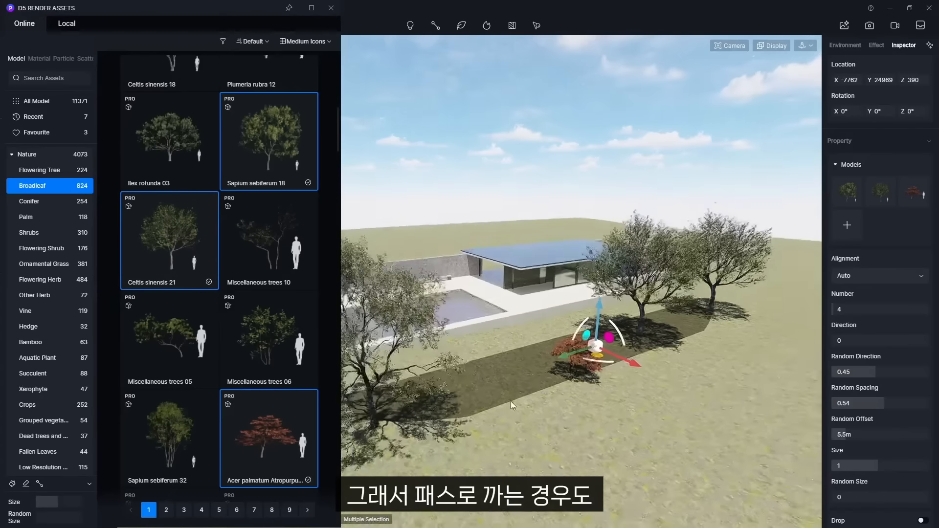
# Examine the vegetation path's trees from different angles and review its alignment, number, spacing, offset and size settings.
pyautogui.moveTo(524, 371); pyautogui.dragTo(620, 409, button='right')
pyautogui.moveTo(620, 405); pyautogui.dragTo(551, 414, button='middle')
pyautogui.moveTo(551, 414); pyautogui.dragTo(598, 424, button='right')
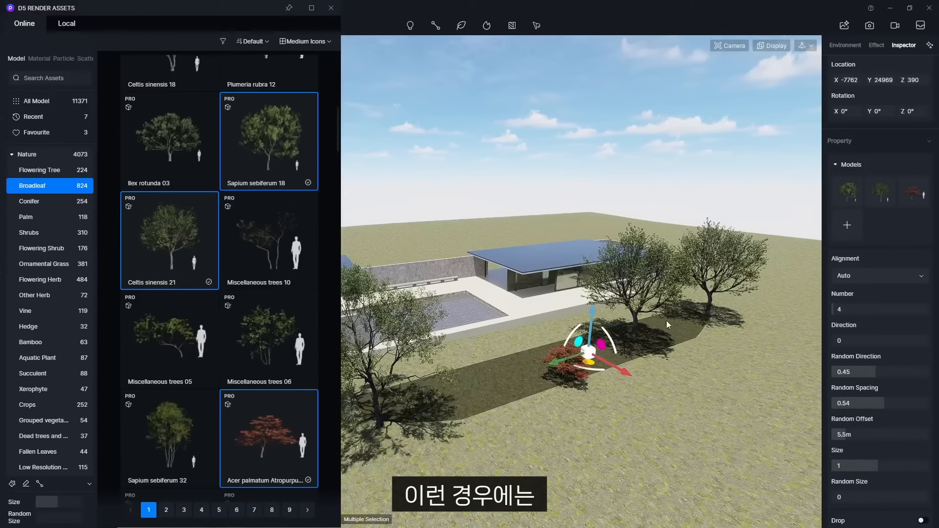
pyautogui.scroll(2, 856, 334)
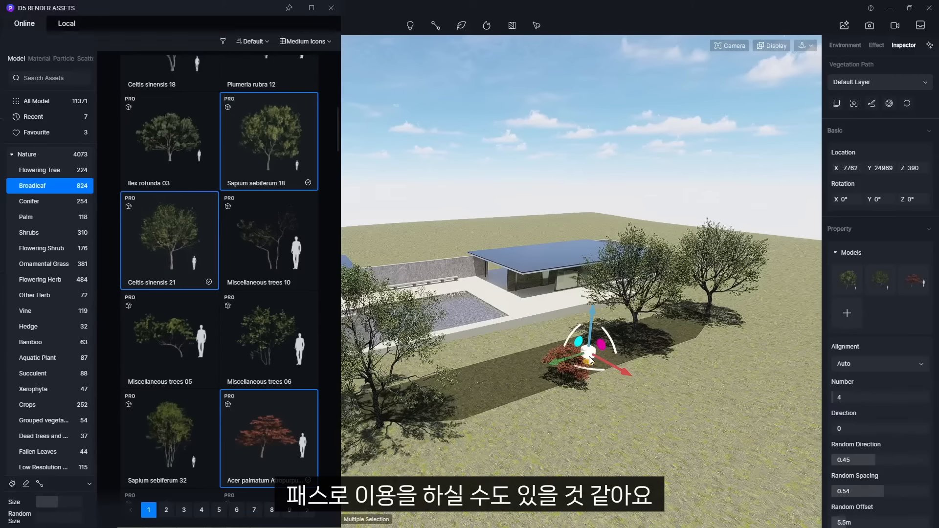
pyautogui.scroll(-3, 889, 498)
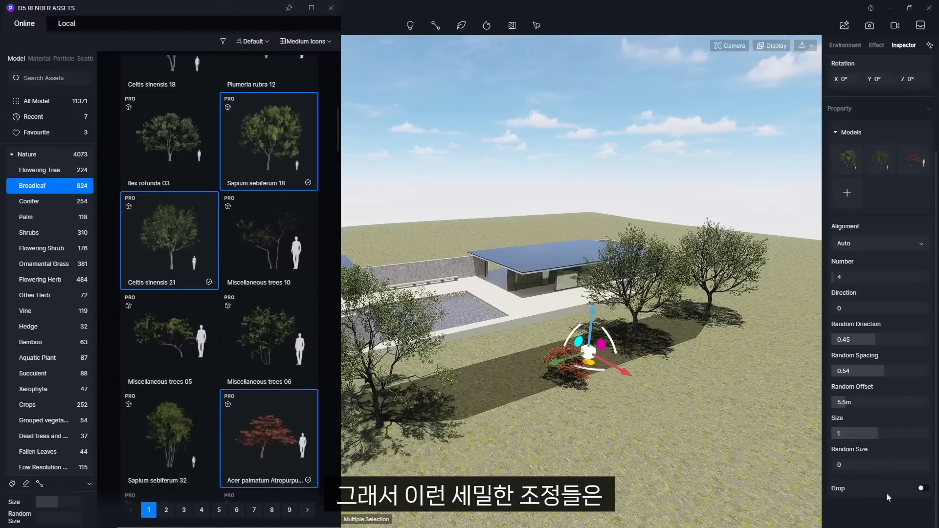
pyautogui.scroll(1, 865, 471)
pyautogui.scroll(-1, 865, 438)
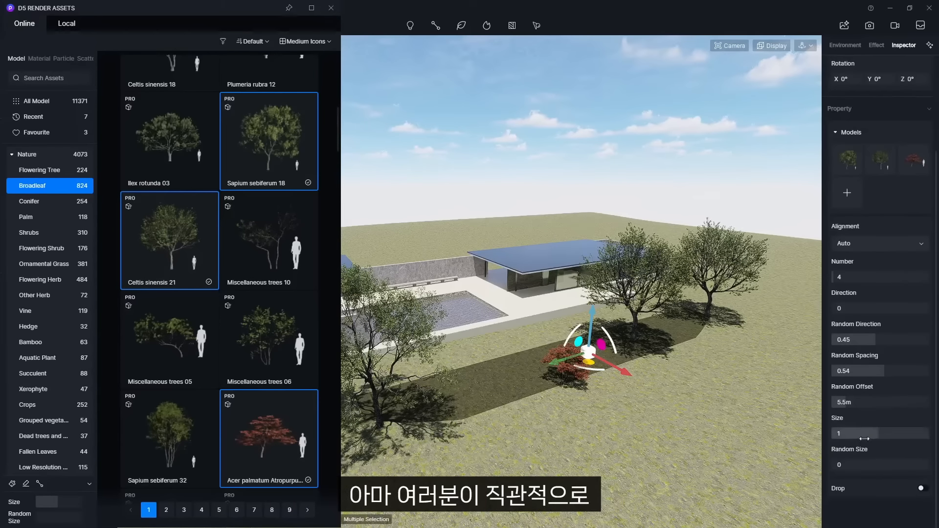
pyautogui.scroll(3, 880, 352)
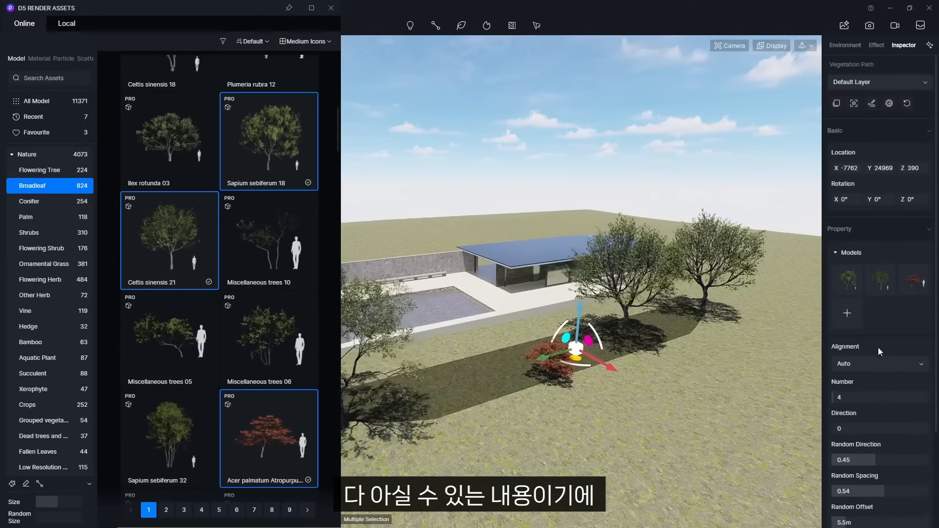
# Delete the vegetation path along the front of the pavilion and pool.
pyautogui.press('Delete')
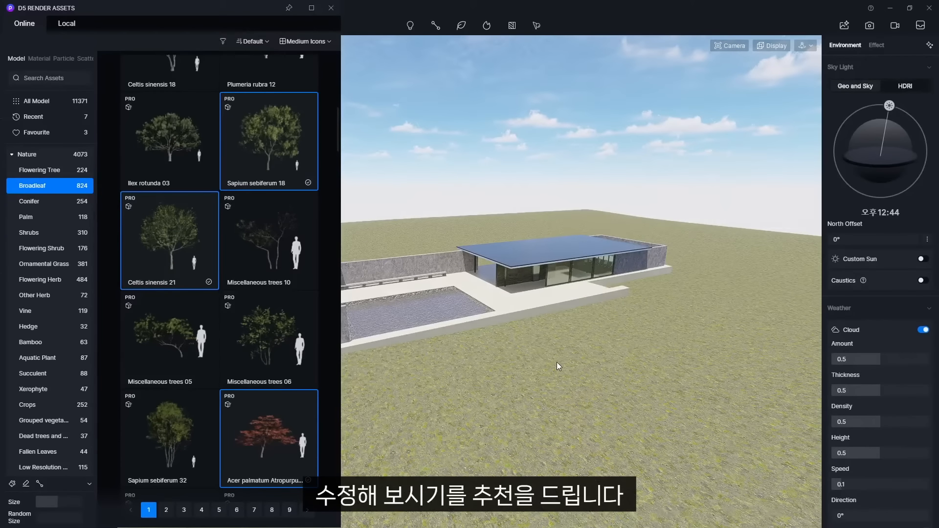
pyautogui.scroll(3, 453, 283)
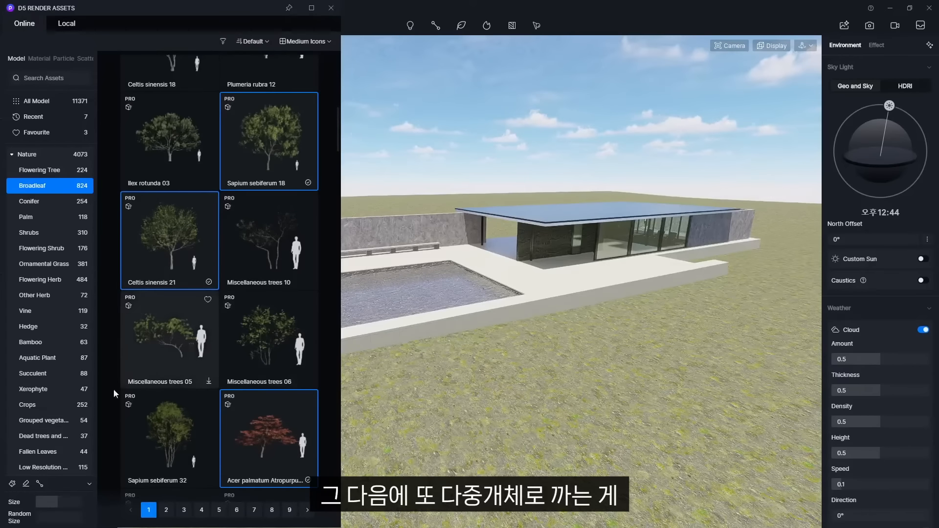
# Brush clusters of the three selected tree models onto the grass in front of the pool and pavilion.
pyautogui.press('b')
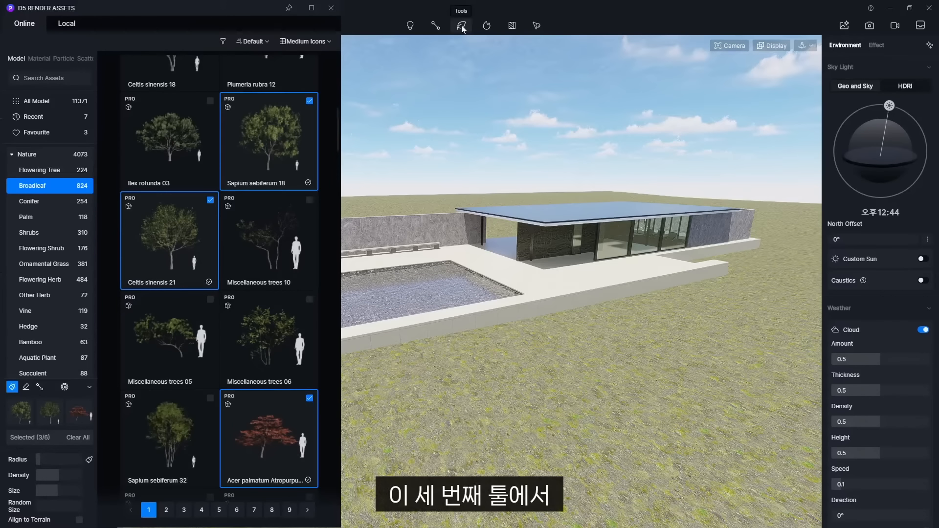
pyautogui.moveTo(462, 27)
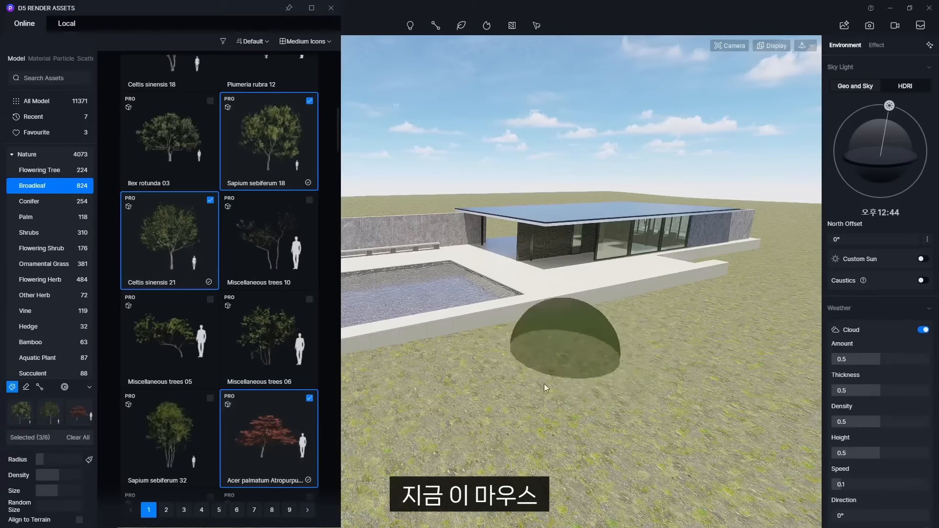
pyautogui.click(572, 377)
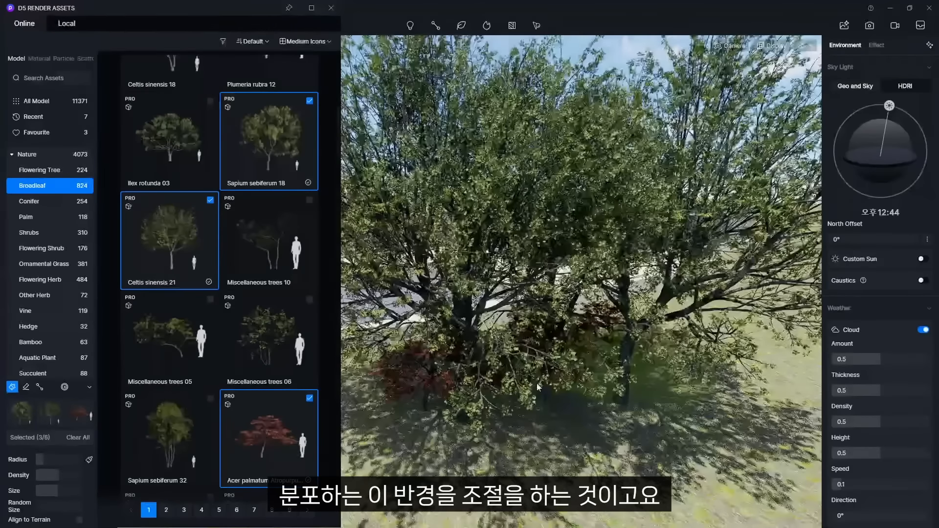
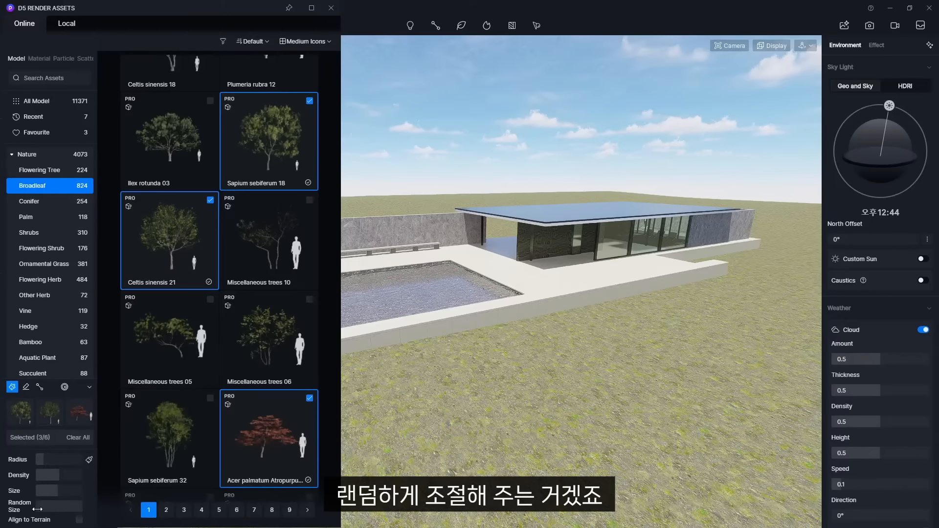
pyautogui.click(493, 397)
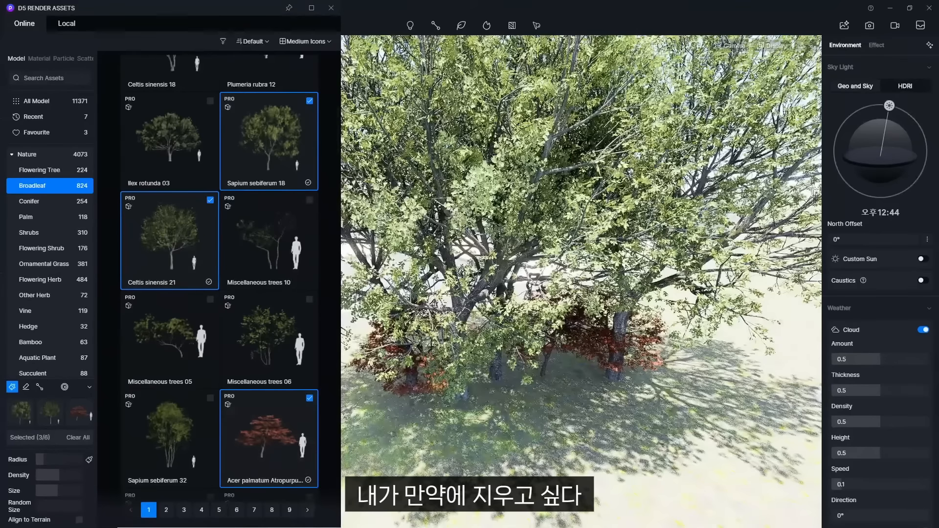
# Erase the brushed tree cluster from the grass in front of the pavilion.
pyautogui.press('alt')
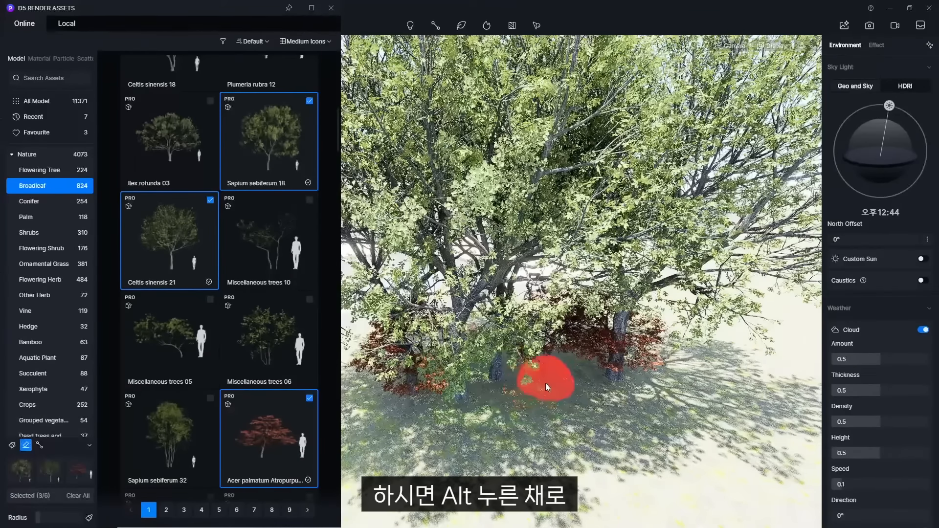
pyautogui.keyDown('alt'); pyautogui.click(618, 370); pyautogui.keyUp('alt')
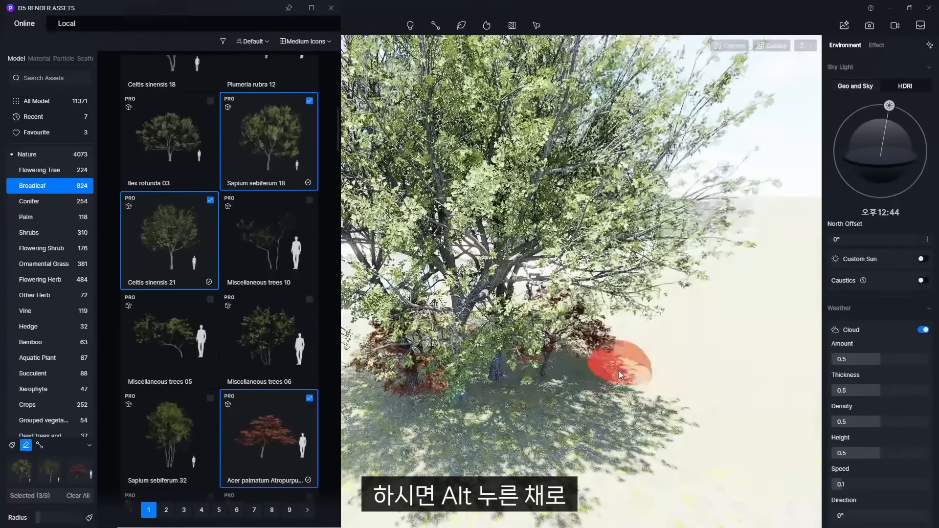
pyautogui.keyDown('alt'); pyautogui.click(511, 370); pyautogui.keyUp('alt')
pyautogui.keyDown('alt'); pyautogui.click(439, 361); pyautogui.keyUp('alt')
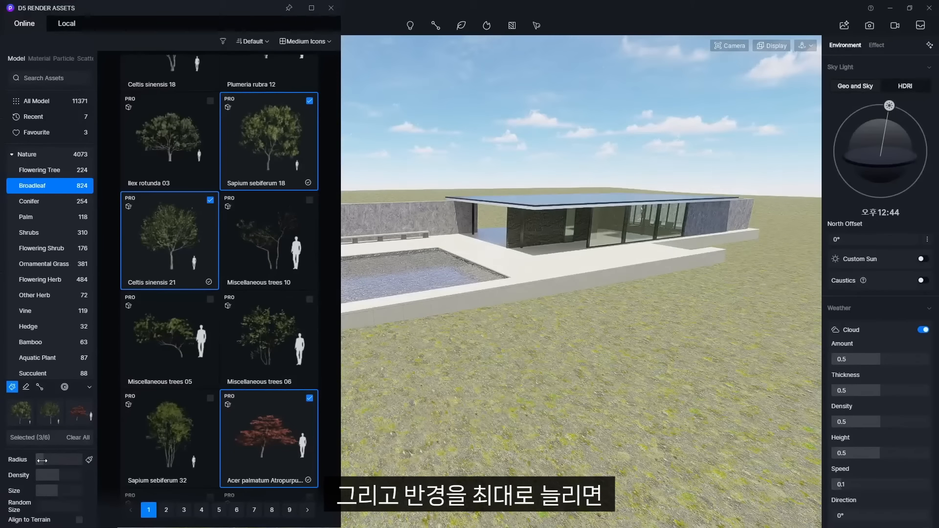
# Fill the whole grass surface with the selected trees at maximum brush coverage, and erase them all again.
pyautogui.click(88, 460)
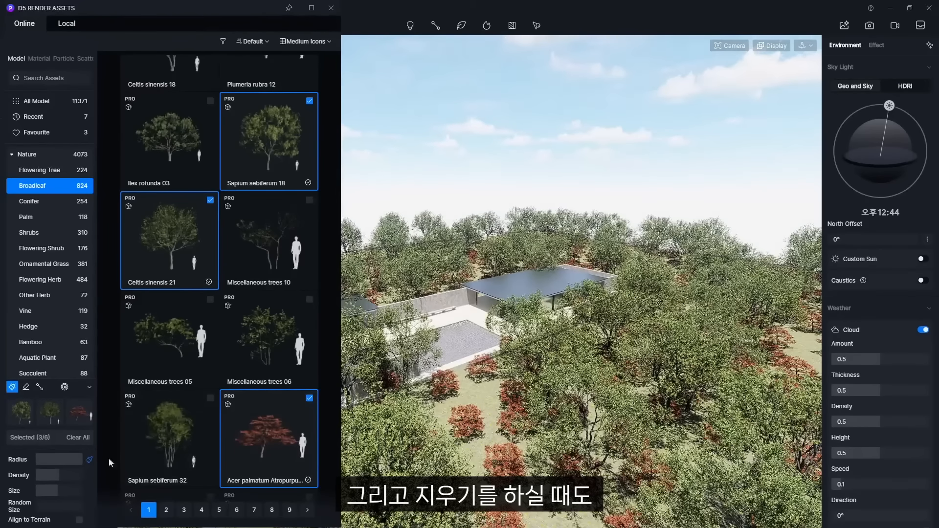
pyautogui.press('alt')
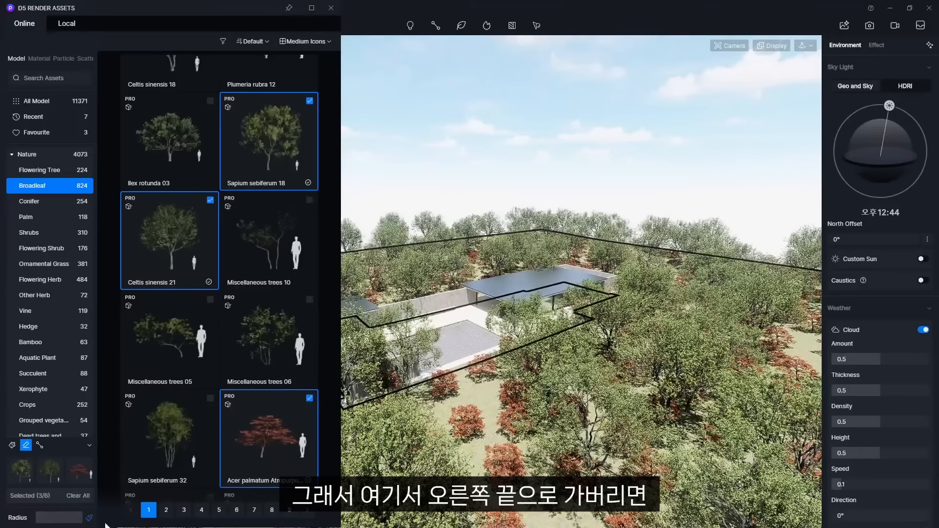
pyautogui.keyDown('alt'); pyautogui.click(592, 395); pyautogui.keyUp('alt')
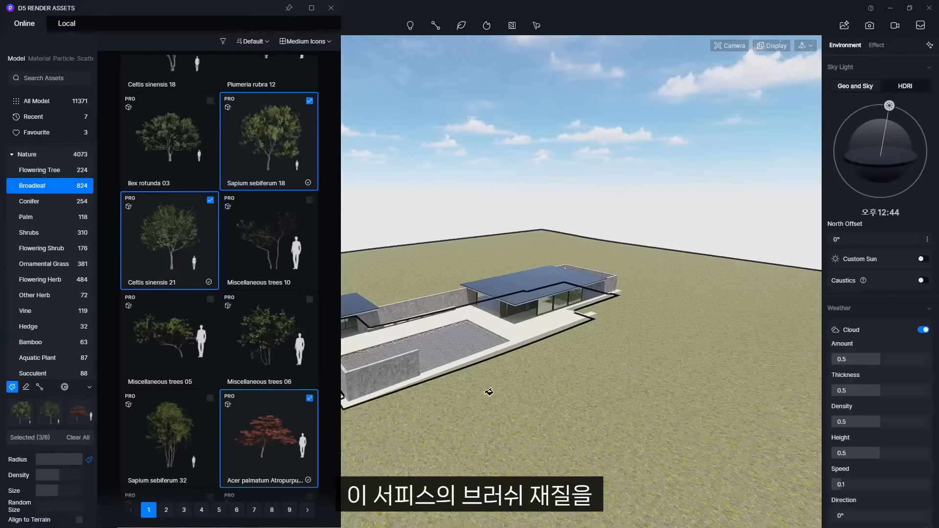
# Create an empty scatter on the grass ground by selecting its material as the area.
pyautogui.scroll(4, 536, 380)
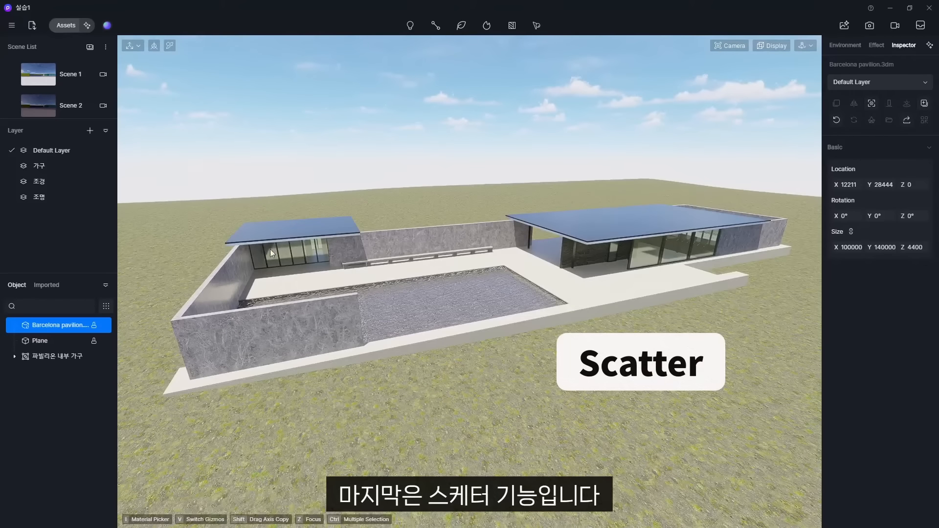
pyautogui.click(536, 26)
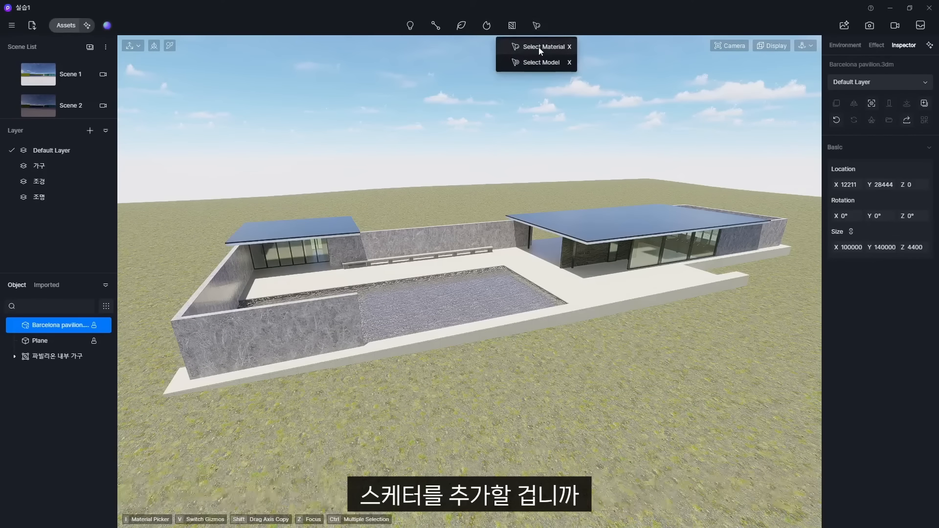
pyautogui.scroll(5, 425, 392)
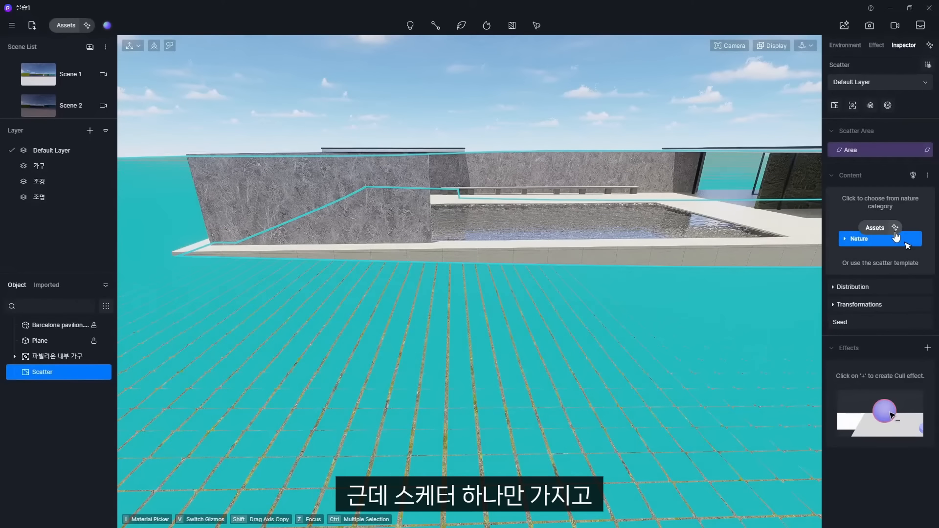
pyautogui.click(526, 300)
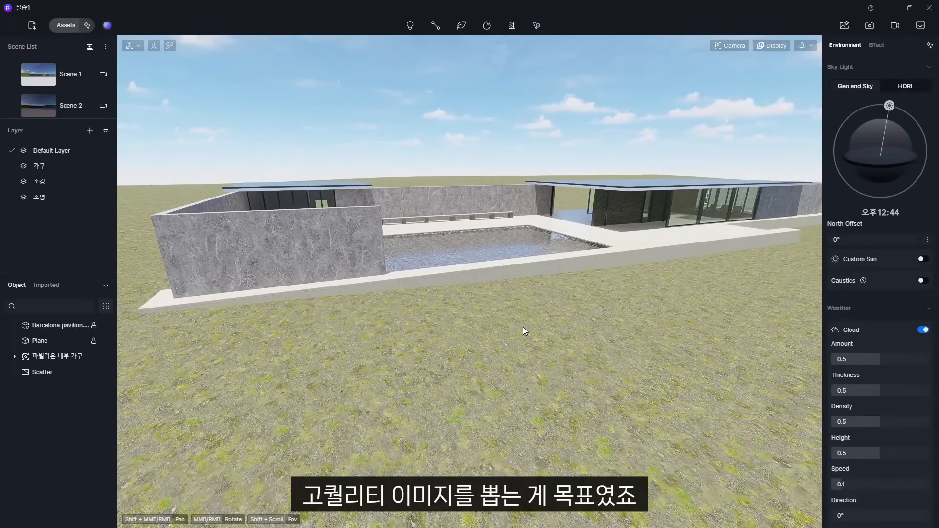
# Apply the Mountain Forest scatter template from the asset library to the grass ground around the pavilion.
pyautogui.keyDown('shift'); pyautogui.moveTo(474, 155); pyautogui.dragTo(412, 209, button='middle'); pyautogui.keyUp('shift')
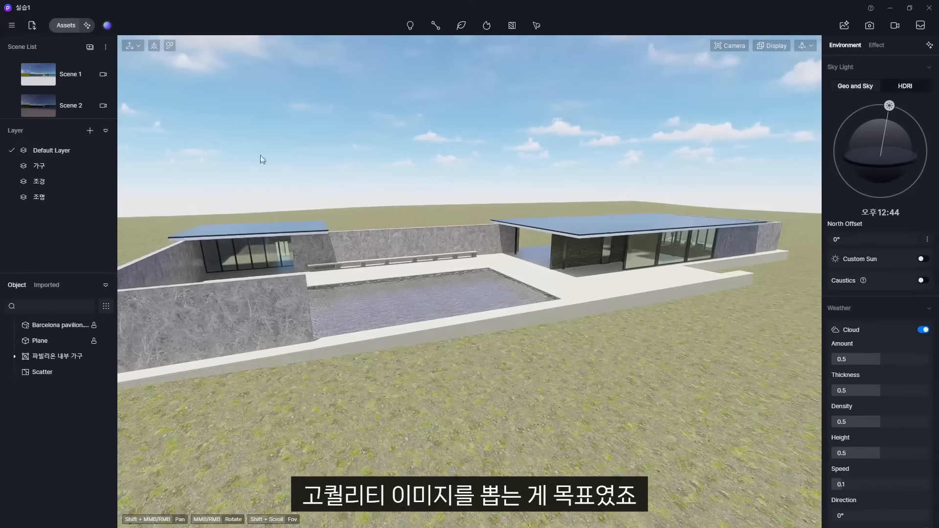
pyautogui.click(64, 26)
pyautogui.scroll(-2, 198, 110)
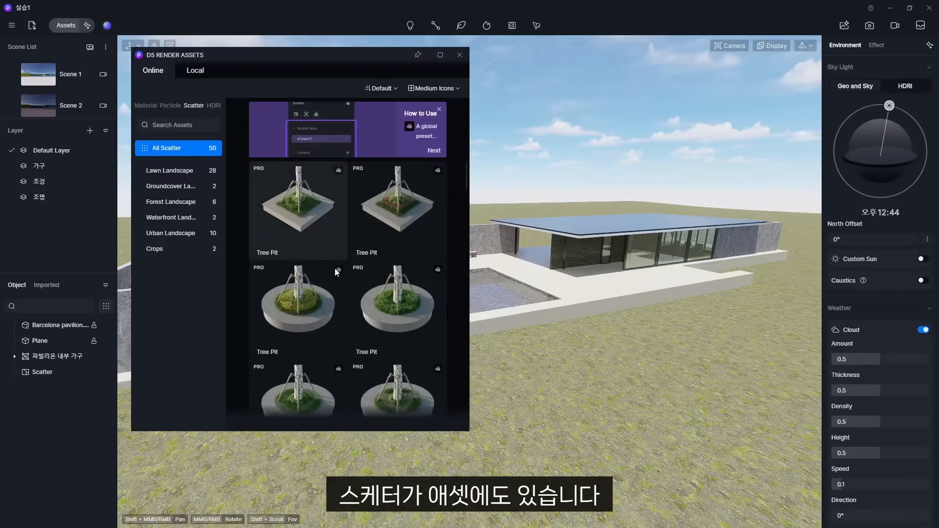
pyautogui.scroll(-3, 372, 258)
pyautogui.scroll(-10, 394, 248)
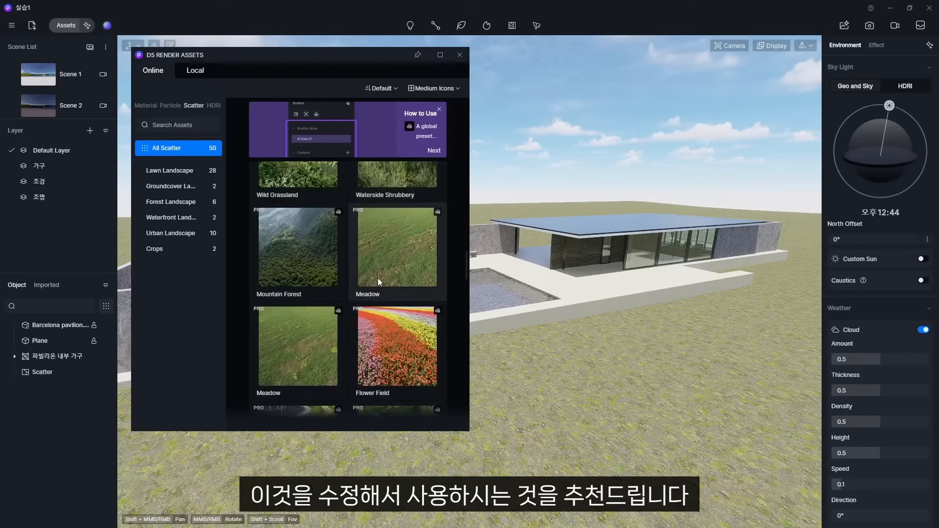
pyautogui.click(282, 266)
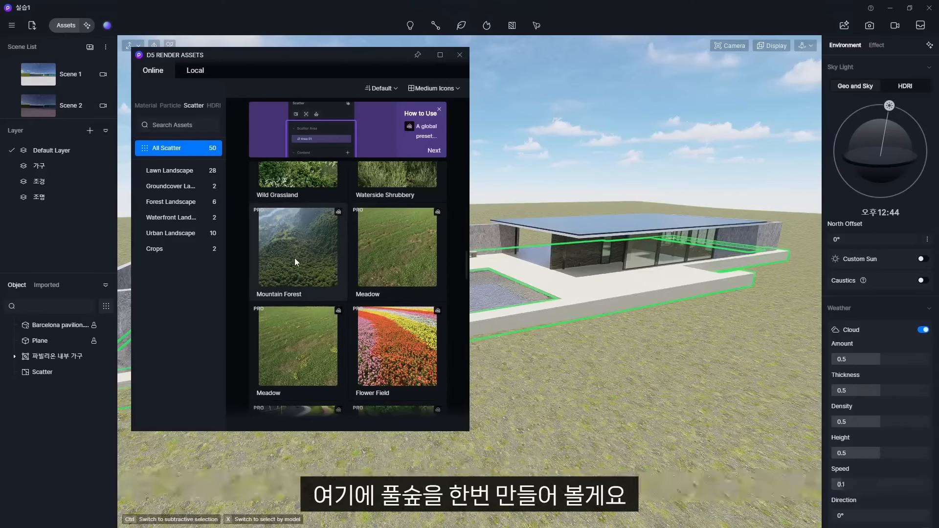
pyautogui.click(631, 355)
pyautogui.click(494, 85)
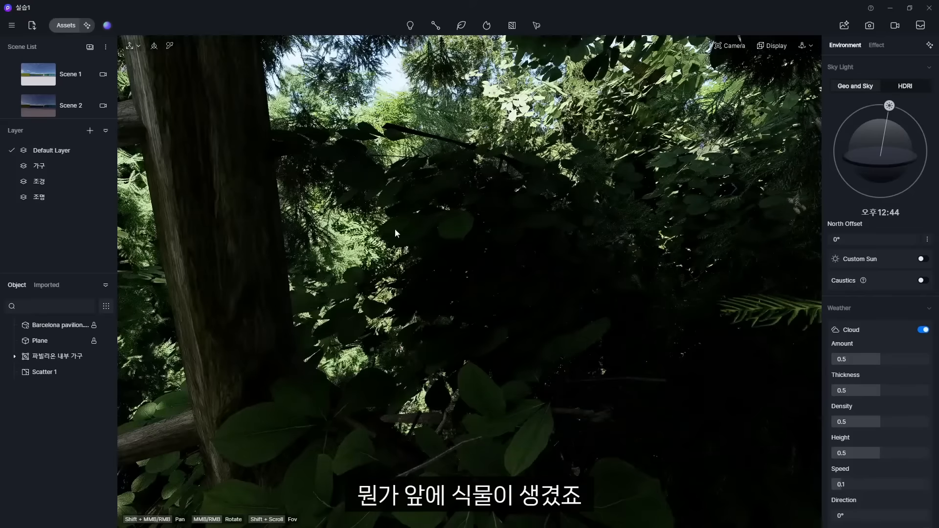
pyautogui.scroll(-12, 471, 334)
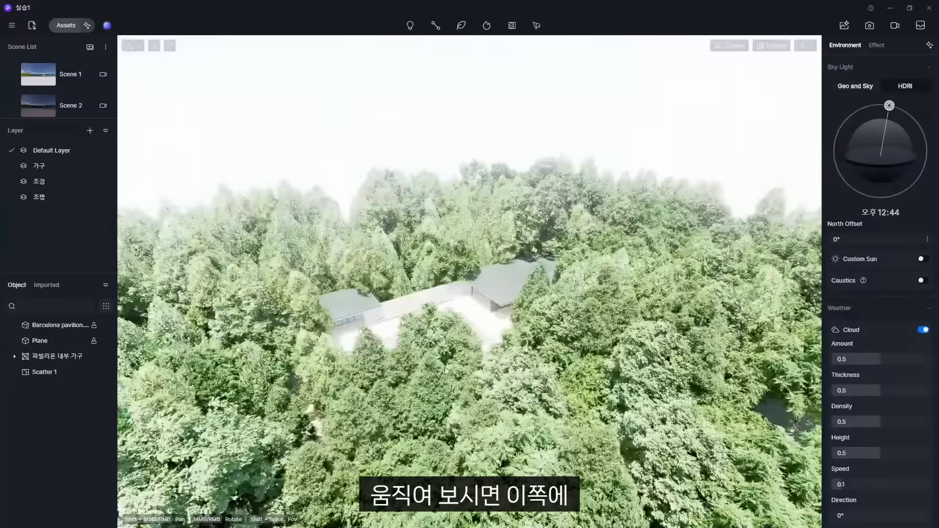
pyautogui.scroll(10, 445, 370)
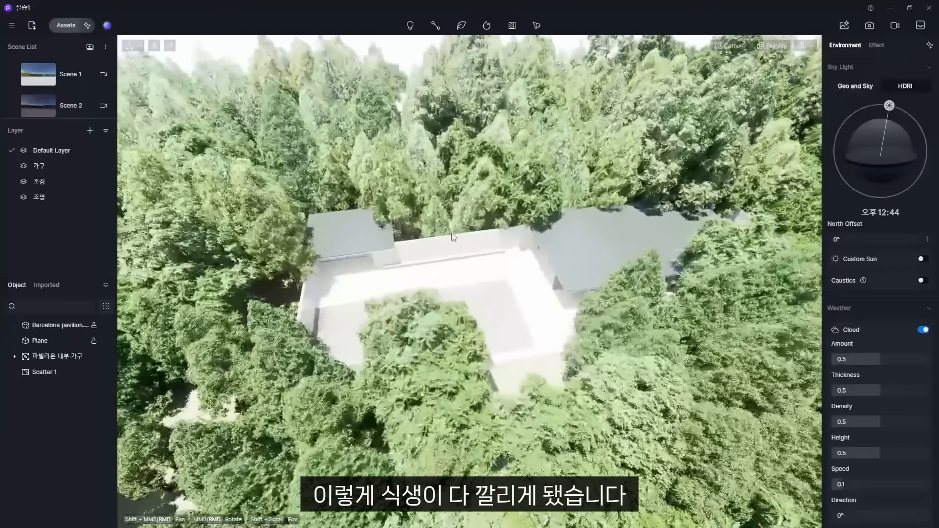
# Go to Scene 1, select its camera, leave the camera view and pin the camera's preview.
pyautogui.click(773, 45)
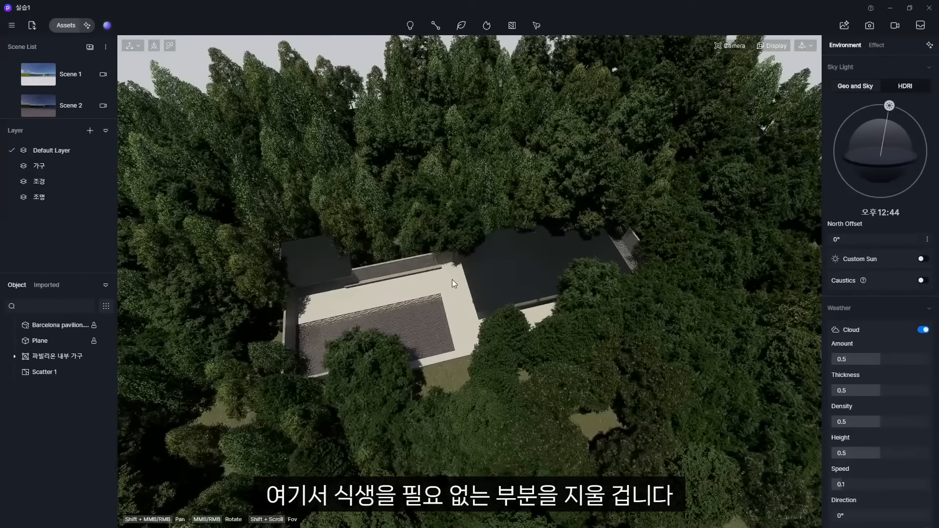
pyautogui.click(107, 79)
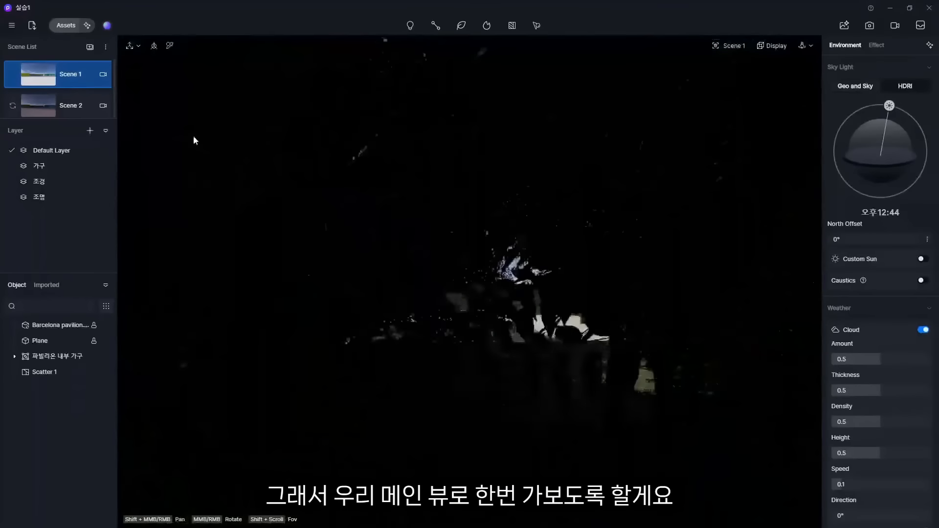
pyautogui.click(103, 75)
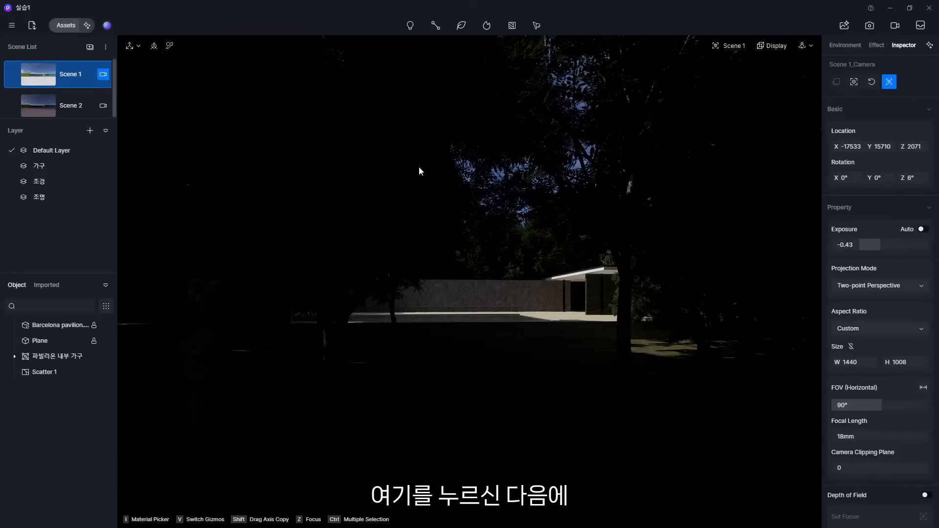
pyautogui.click(889, 83)
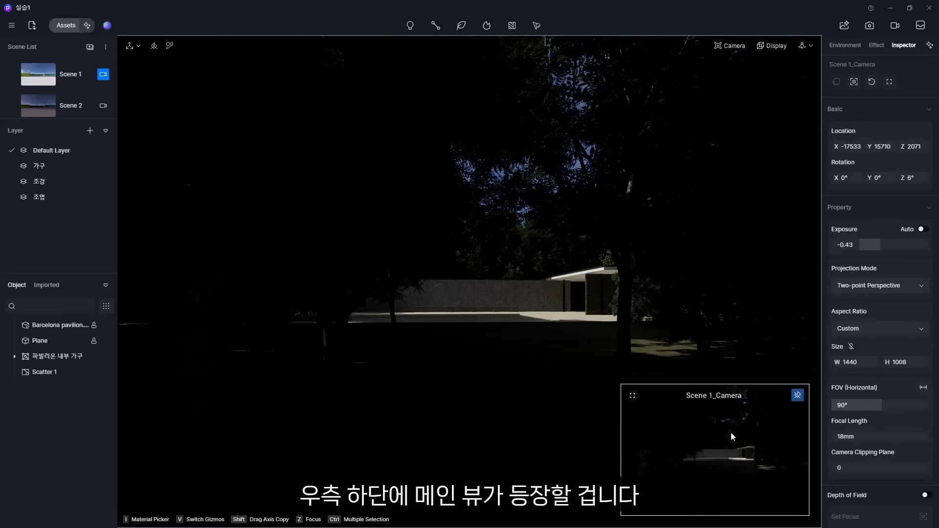
pyautogui.click(797, 397)
pyautogui.moveTo(580, 296); pyautogui.dragTo(476, 349, button='middle')
pyautogui.scroll(-5, 469, 352)
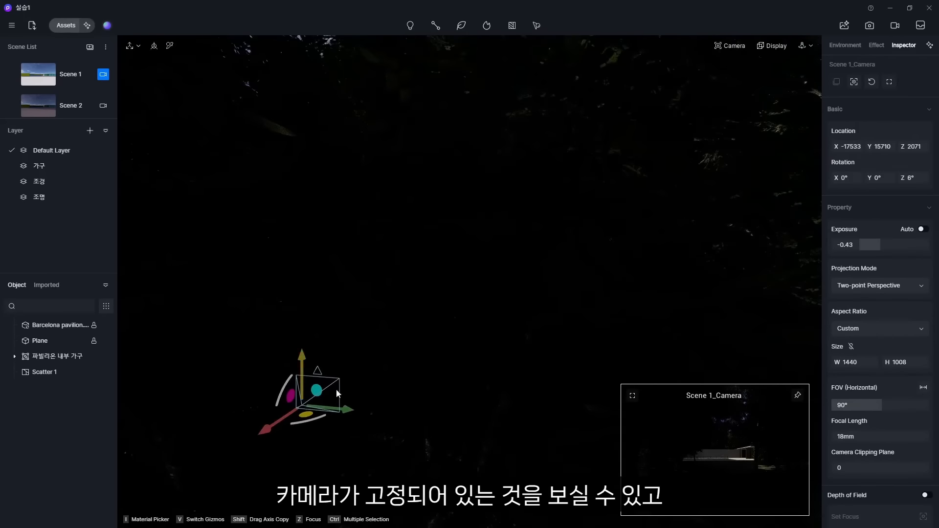
pyautogui.moveTo(355, 338); pyautogui.dragTo(507, 358, button='right')
pyautogui.scroll(-5, 441, 406)
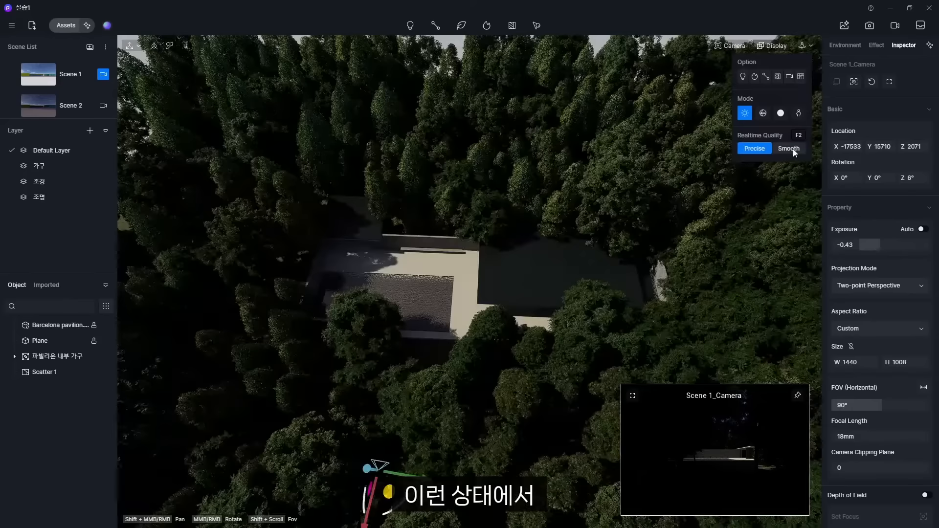
# Switch the realtime quality to Smooth and show the pavilion and its surrounding forest from the top view.
pyautogui.click(792, 148)
pyautogui.click(509, 196)
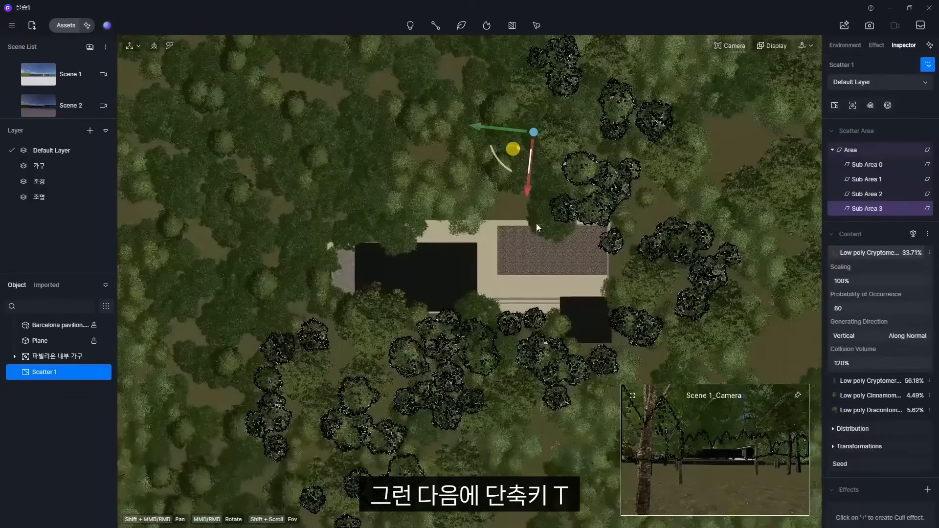
pyautogui.press('t')
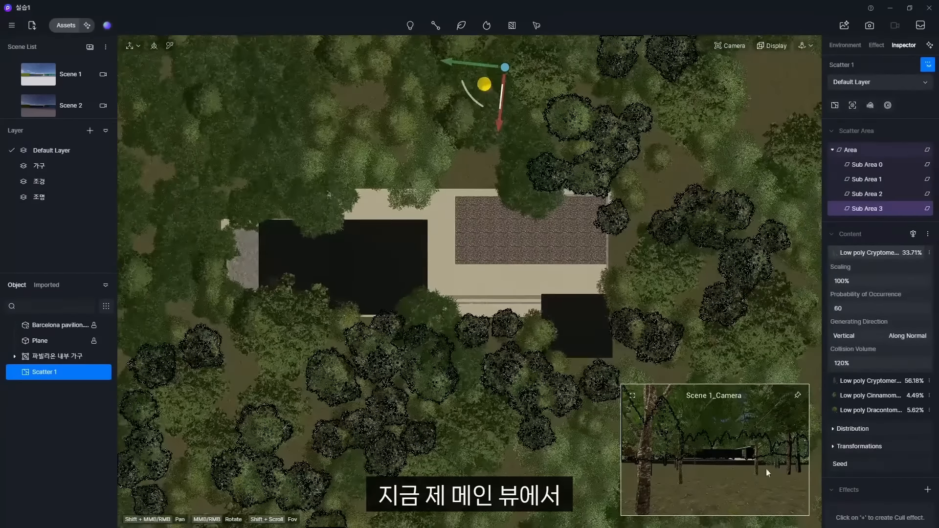
pyautogui.keyDown('shift'); pyautogui.moveTo(442, 206); pyautogui.dragTo(438, 311, button='middle'); pyautogui.keyUp('shift')
pyautogui.click(439, 311)
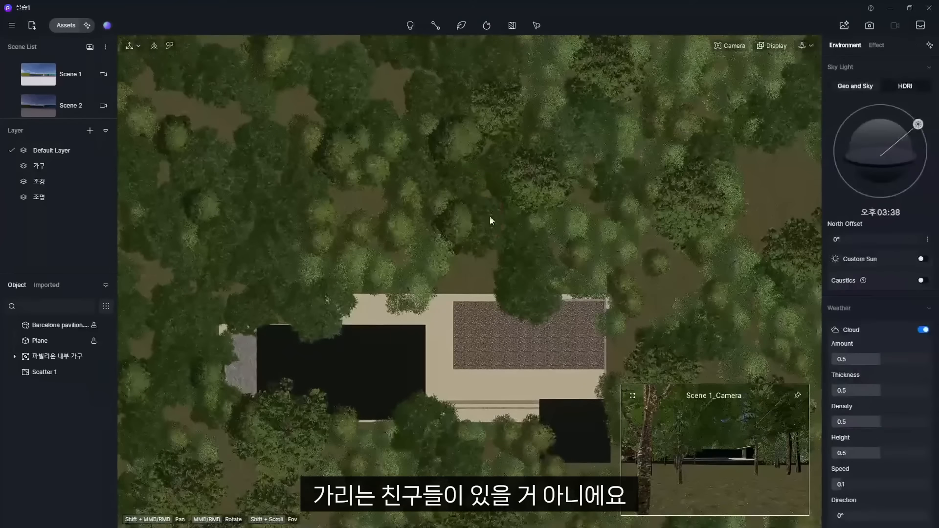
pyautogui.keyDown('shift'); pyautogui.moveTo(474, 206); pyautogui.dragTo(462, 258, button='middle'); pyautogui.keyUp('shift')
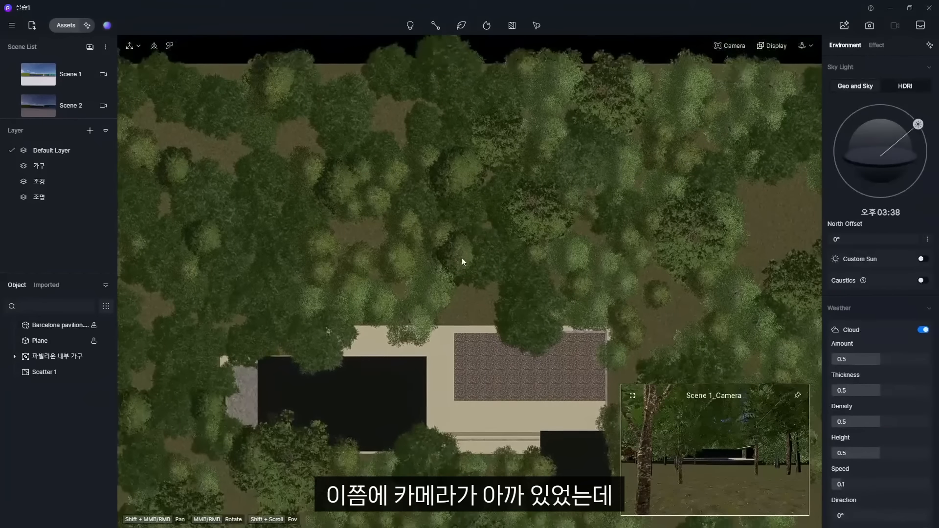
pyautogui.doubleClick(432, 293)
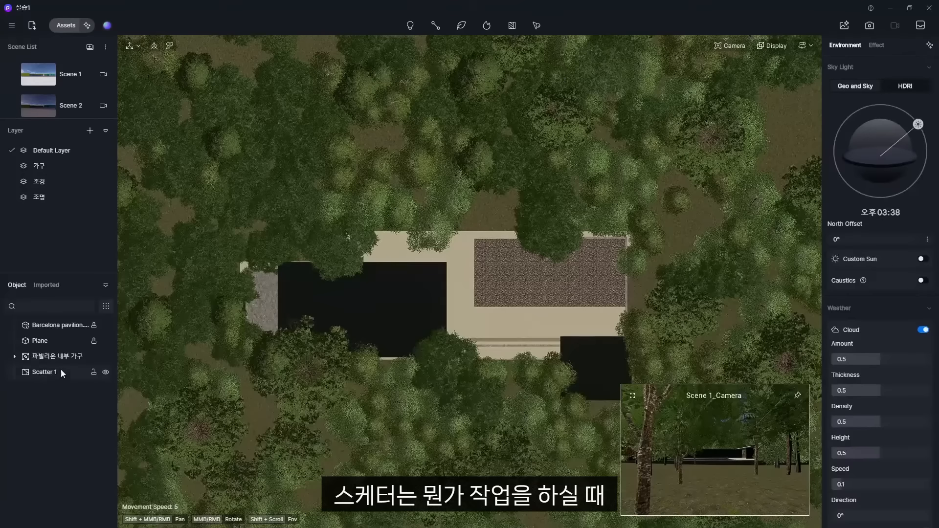
# Detach a single tree overlapping the pavilion's upper edge from the forest scatter and delete it.
pyautogui.click(60, 374)
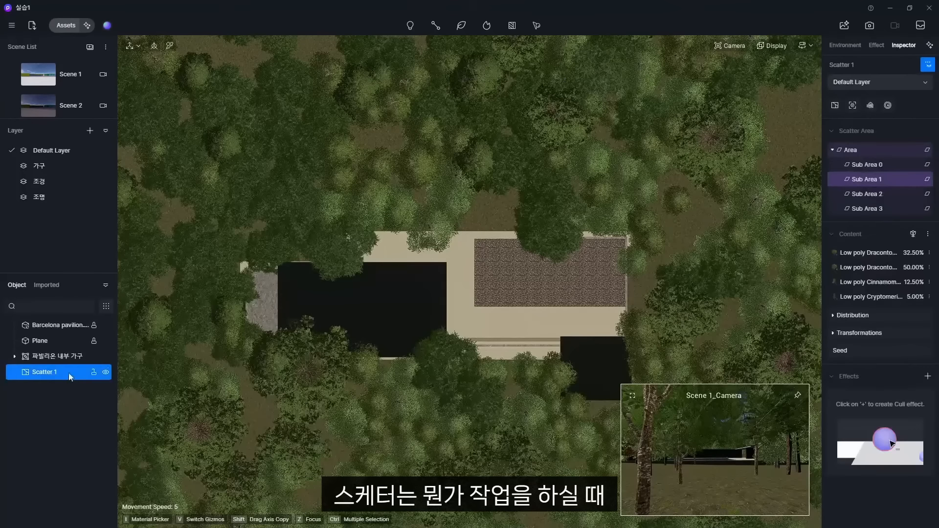
pyautogui.click(439, 220)
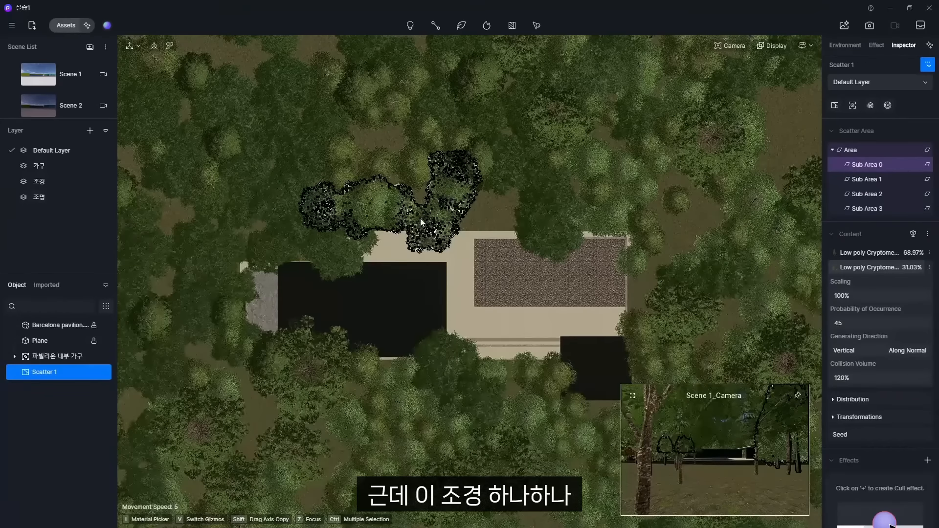
pyautogui.click(477, 208)
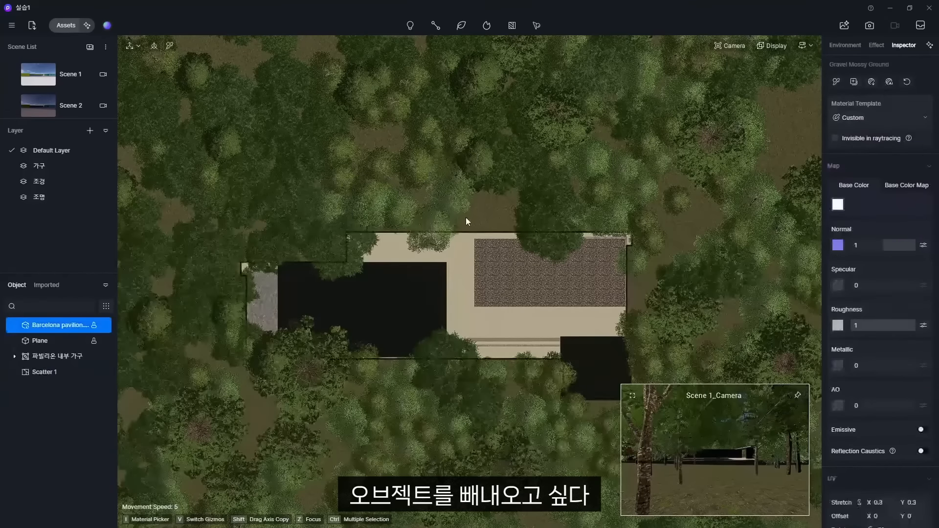
pyautogui.doubleClick(436, 223)
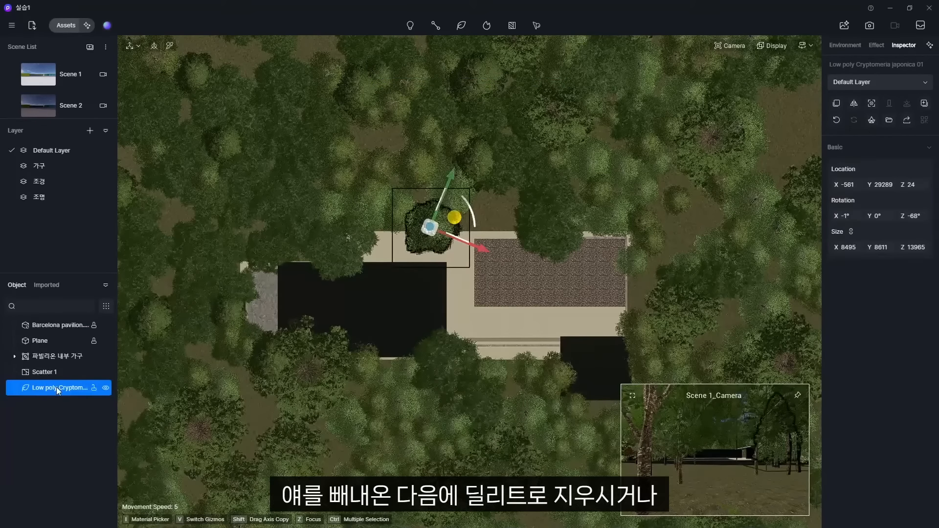
pyautogui.press('Delete')
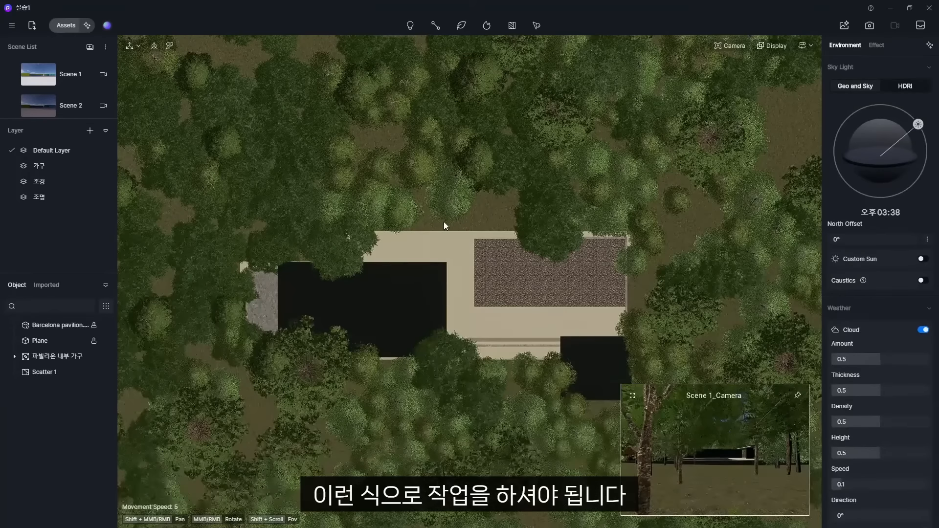
# Detach several trees in front of the pavilion from the scatter as one multiple selection and delete them.
pyautogui.doubleClick(398, 215)
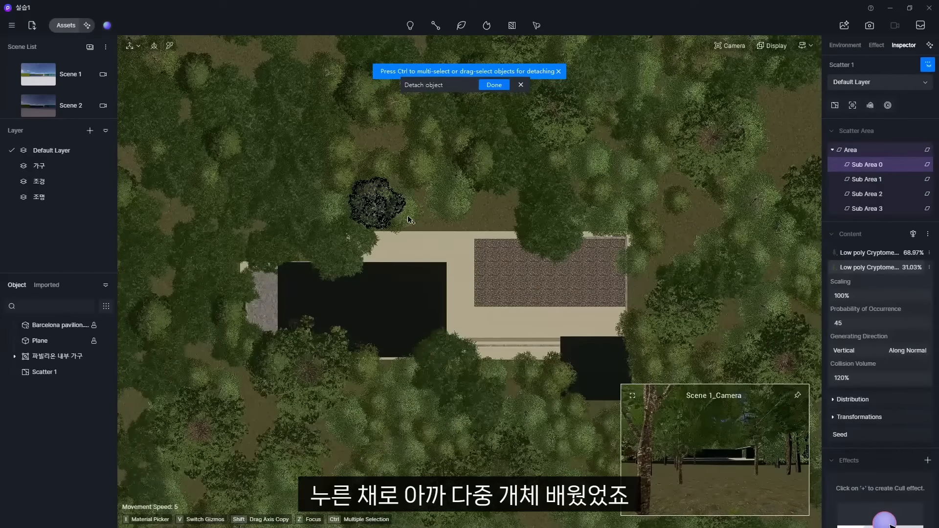
pyautogui.keyDown('ctrl'); pyautogui.click(410, 218); pyautogui.keyUp('ctrl')
pyautogui.keyDown('ctrl'); pyautogui.click(452, 207); pyautogui.keyUp('ctrl')
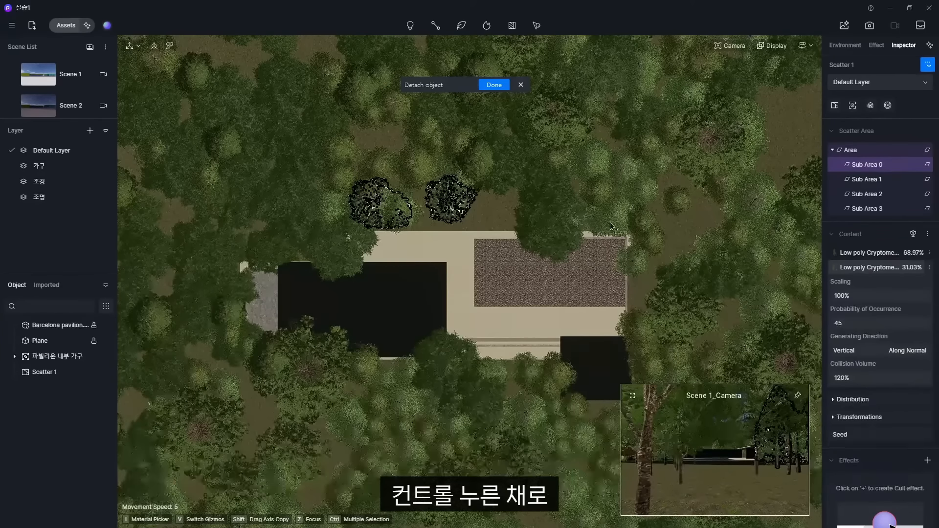
pyautogui.moveTo(477, 220); pyautogui.dragTo(318, 170)
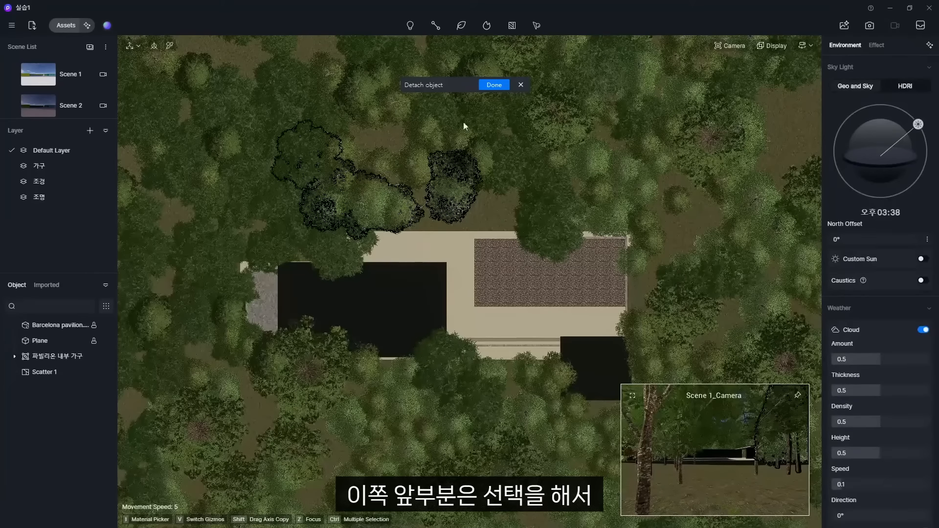
pyautogui.click(493, 85)
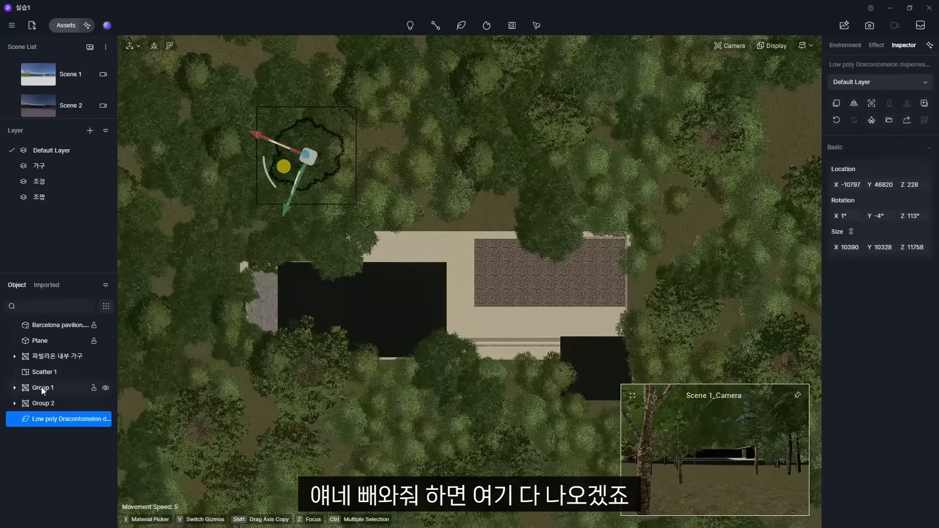
pyautogui.keyDown('shift'); pyautogui.click(42, 388); pyautogui.keyUp('shift')
pyautogui.press('Delete')
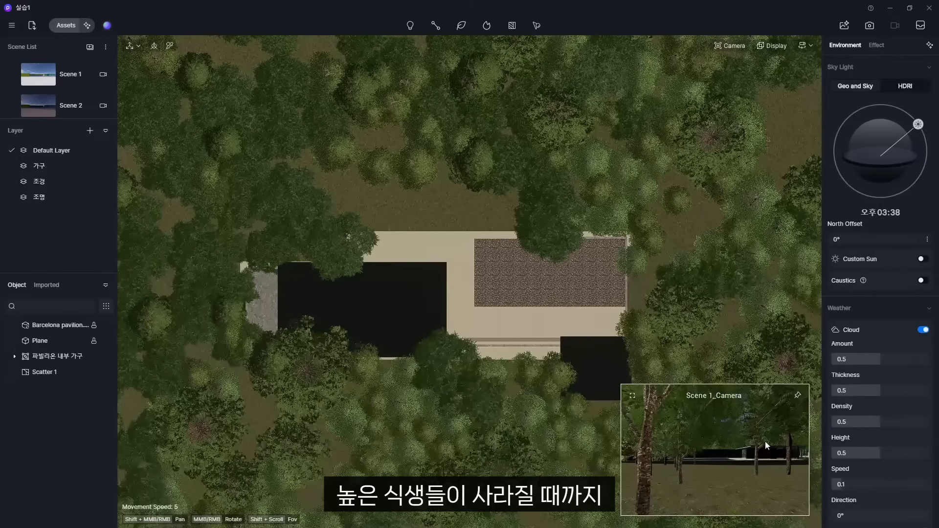
# Clear the remaining tall trees blocking the Scene 1 camera and detach and delete those intruding over the pavilion.
pyautogui.click(411, 173)
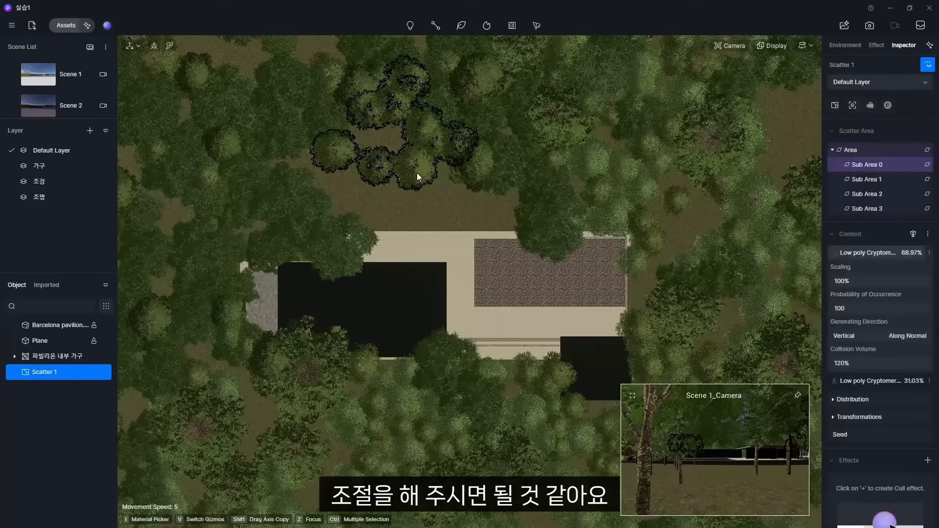
pyautogui.doubleClick(417, 172)
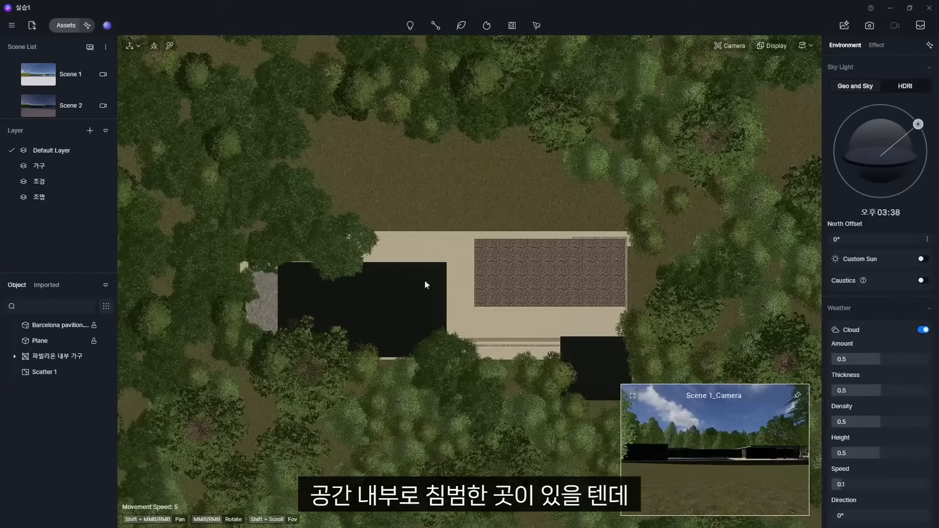
pyautogui.doubleClick(337, 253)
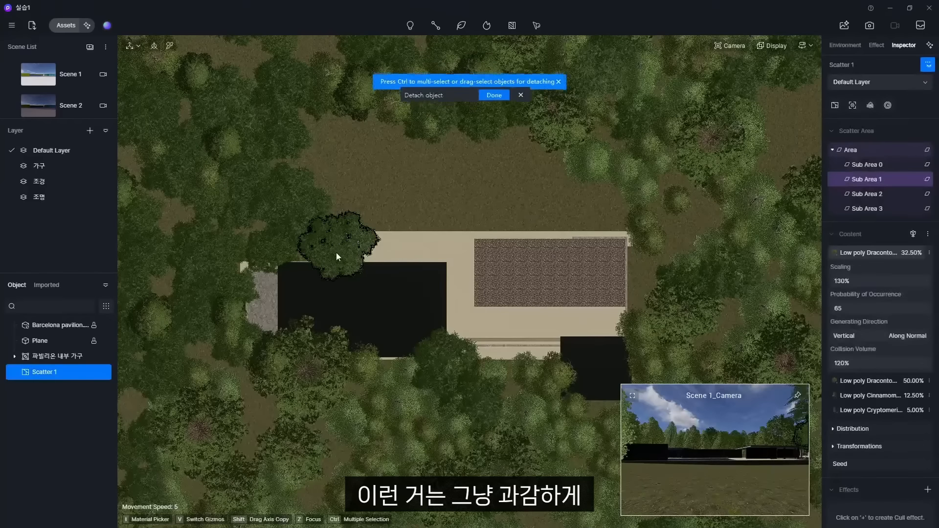
pyautogui.moveTo(621, 220); pyautogui.dragTo(228, 380)
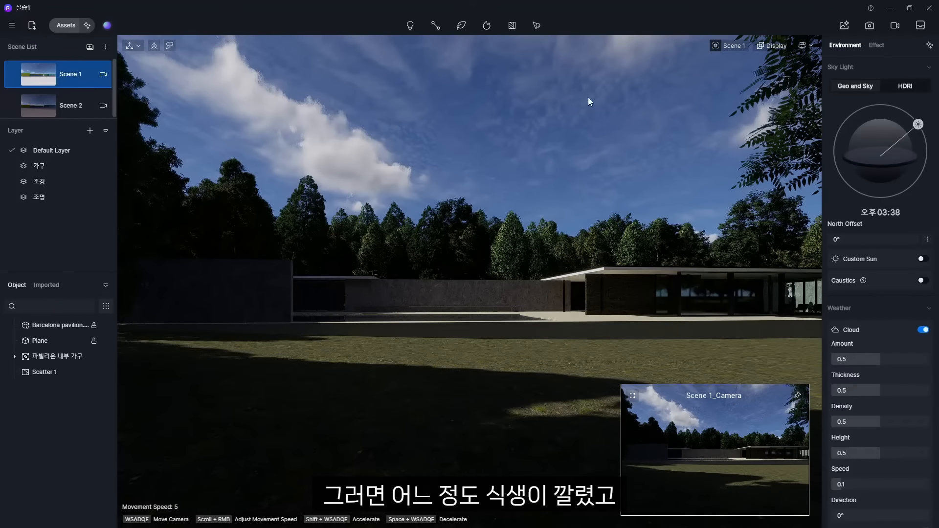
# Set the sun time to 11:45 AM in the Scene 1 view and update Scene 1.
pyautogui.moveTo(862, 146)
pyautogui.mouseDown()
pyautogui.moveTo(868, 117)
pyautogui.moveTo(879, 121)
pyautogui.mouseUp()
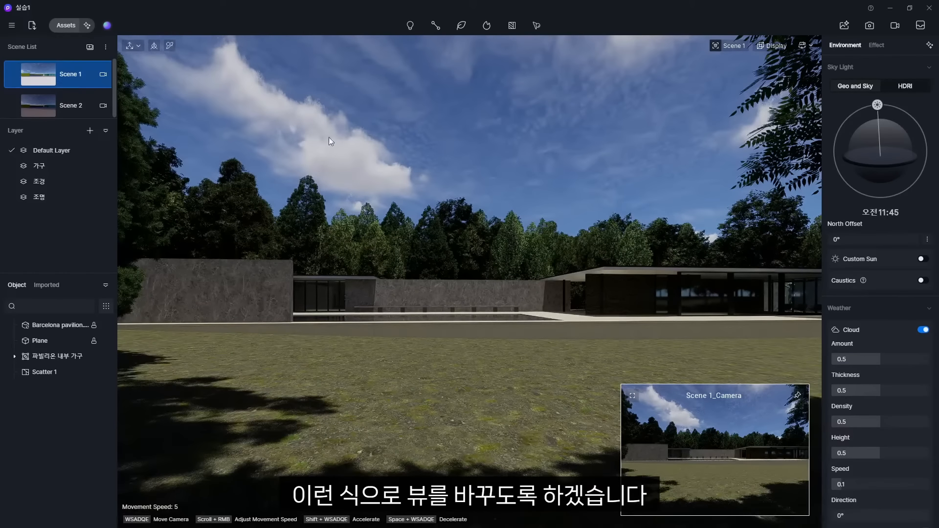
pyautogui.moveTo(76, 65)
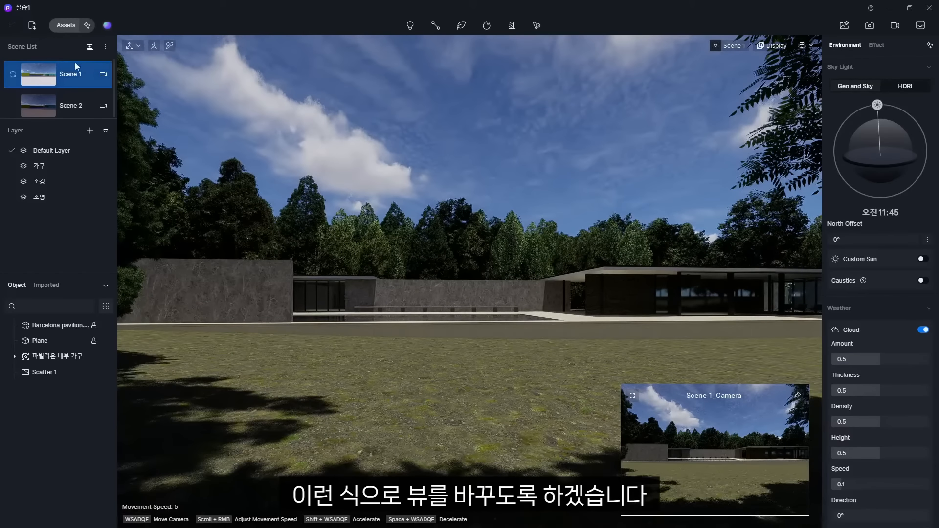
pyautogui.click(13, 76)
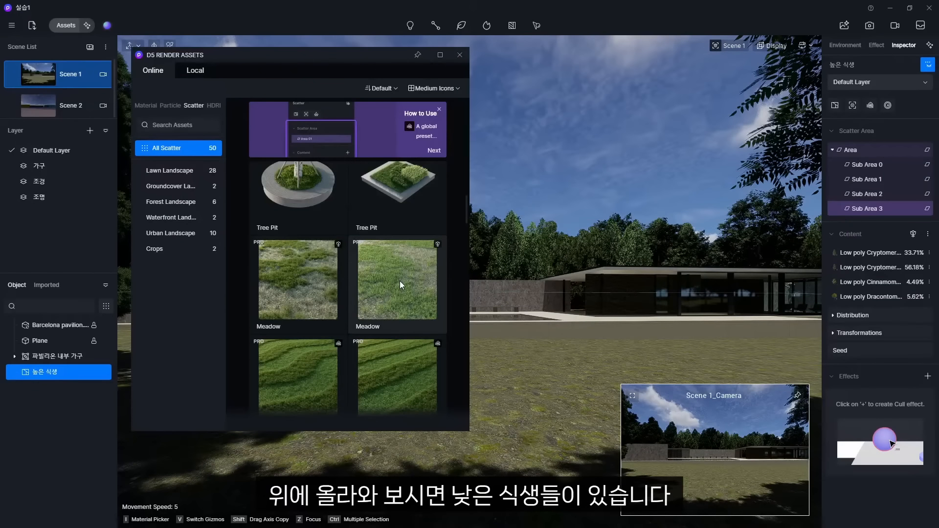
# Create a low-vegetation scatter on the grass ground from the Meadow template with the even grass cover.
pyautogui.scroll(-1, 401, 281)
pyautogui.click(397, 225)
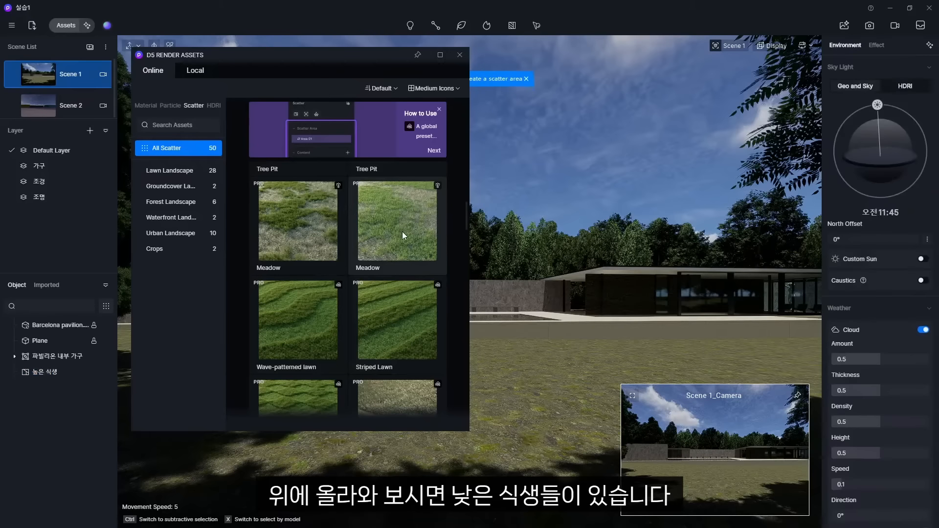
pyautogui.click(558, 378)
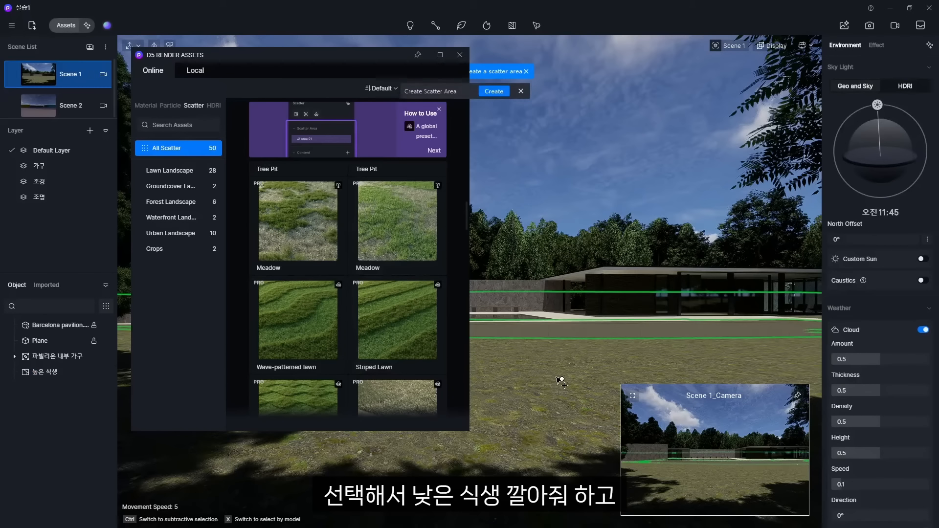
pyautogui.click(493, 85)
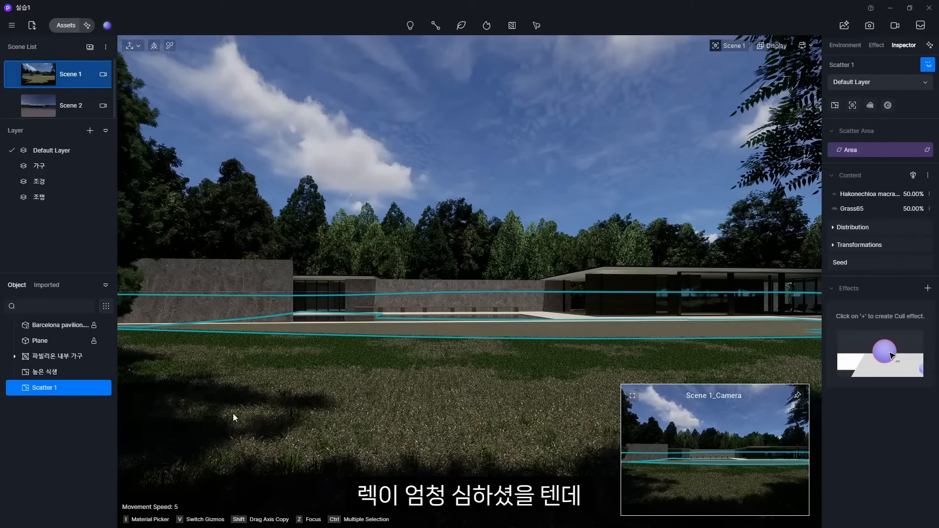
# Rename the new meadow scatter 낮은 식생 and assign both the tall and low vegetation scatters to the 조경 layer.
pyautogui.doubleClick(48, 389)
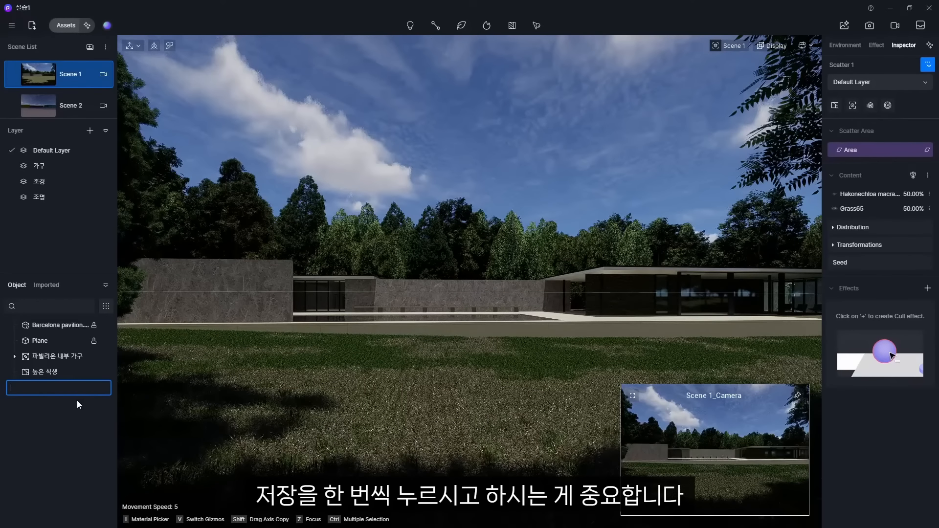
pyautogui.write('낮은 식생')
pyautogui.press('Return')
pyautogui.click(851, 132)
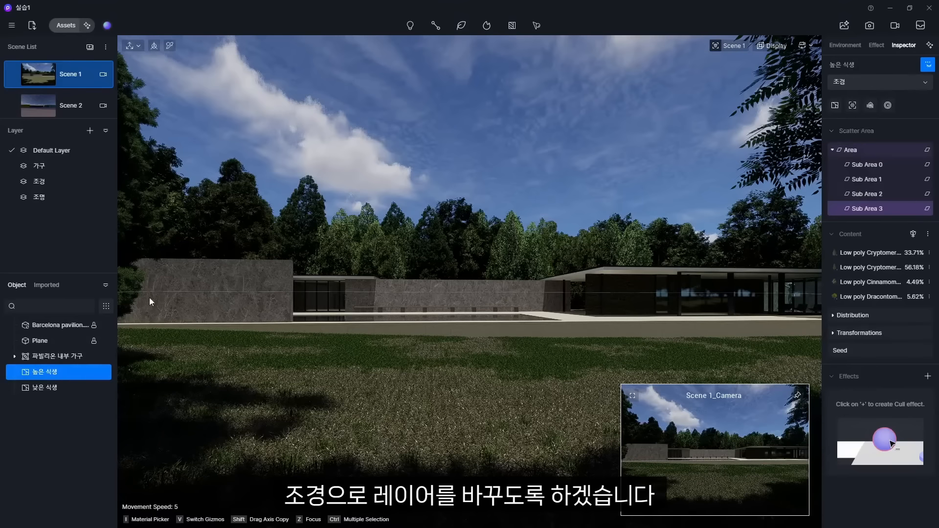
pyautogui.click(60, 387)
pyautogui.click(861, 83)
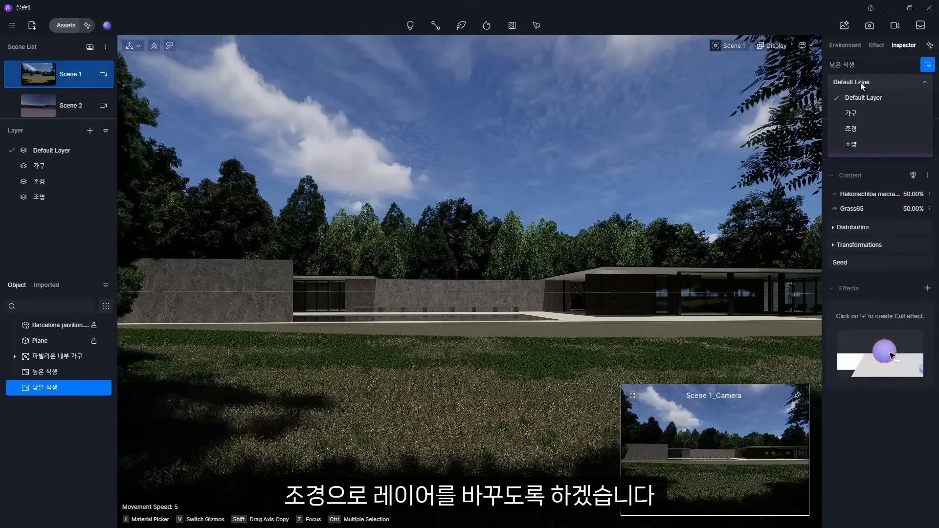
pyautogui.click(862, 128)
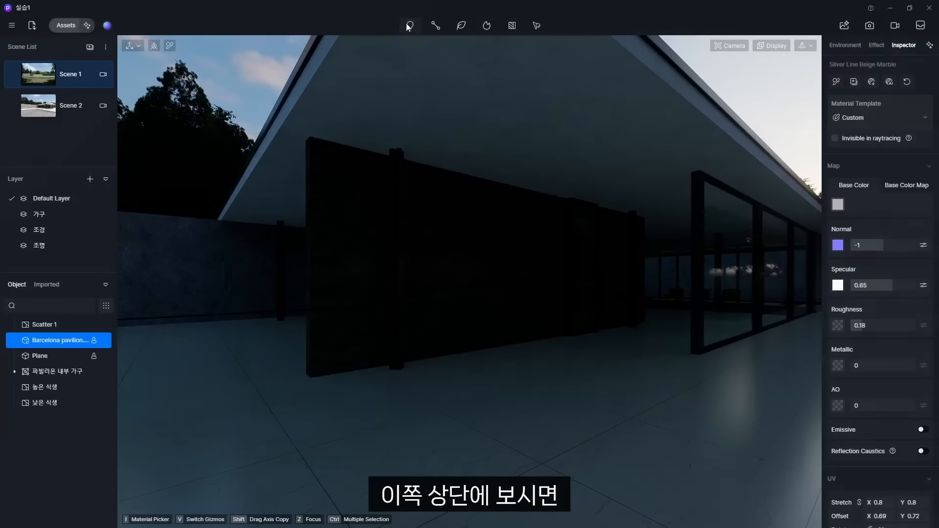
# Place a point light under the pavilion roof, lower it beside the dark wall, and add a spot light on the ceiling.
pyautogui.moveTo(415, 33)
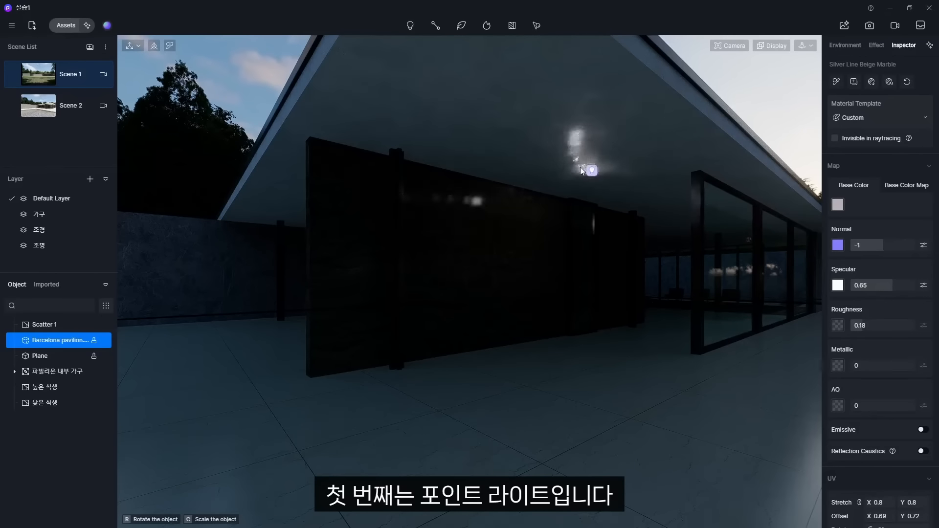
pyautogui.click(577, 167)
pyautogui.moveTo(572, 209); pyautogui.dragTo(574, 297)
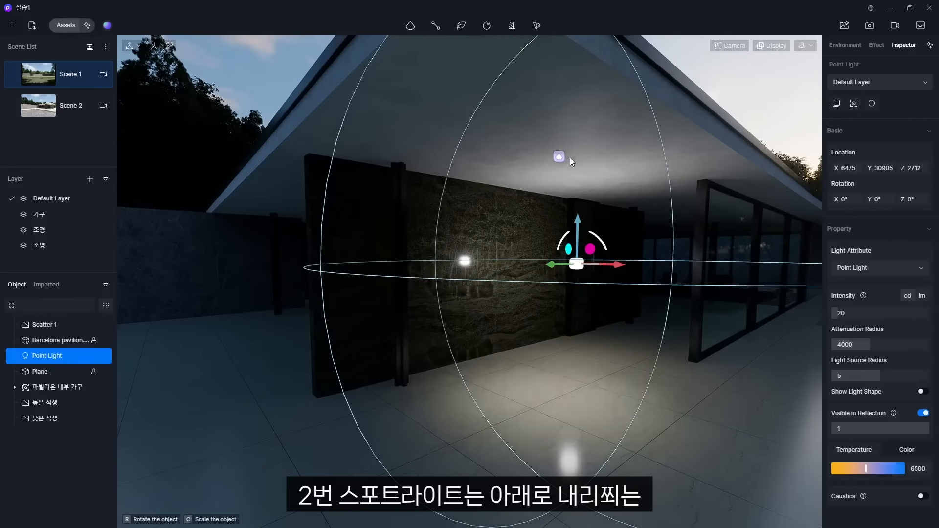
pyautogui.click(570, 157)
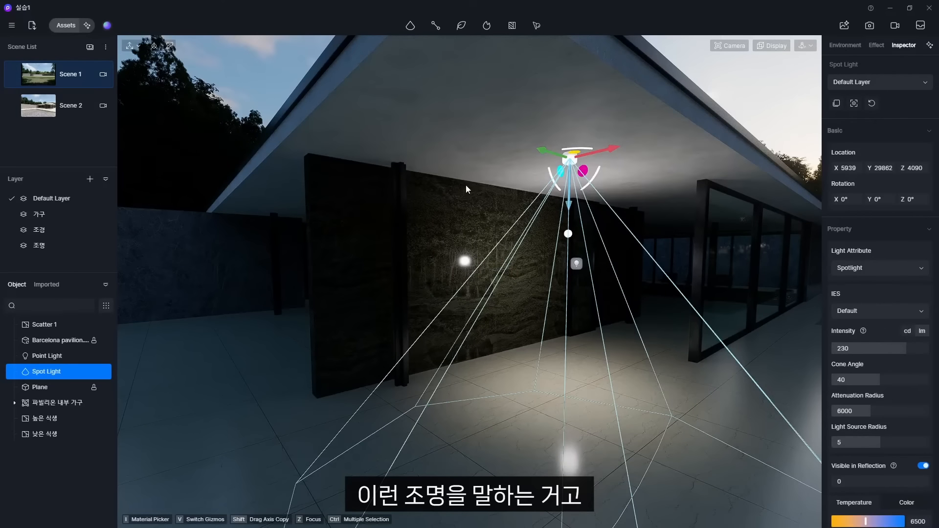
# Place a strip light on the ceiling near the wall with its light shape shown, and add a rectangle light on the ceiling.
pyautogui.click(457, 167)
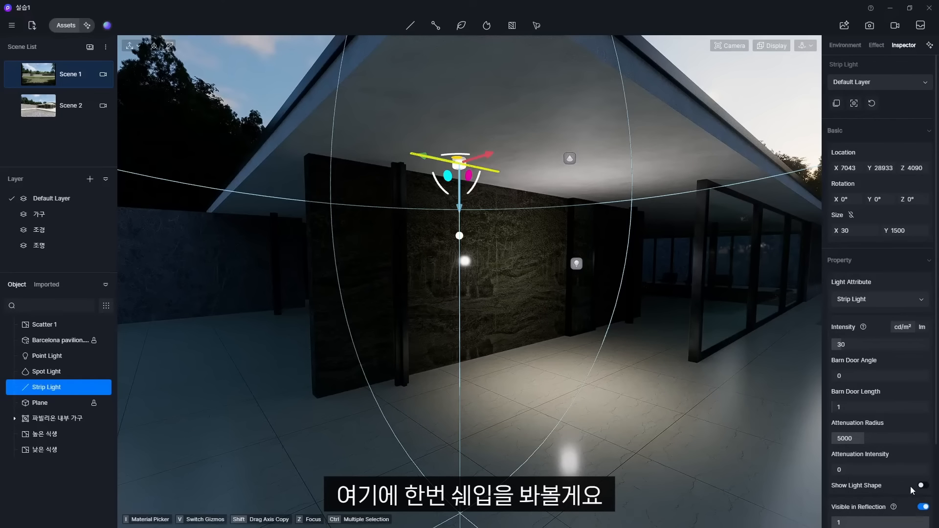
pyautogui.click(923, 485)
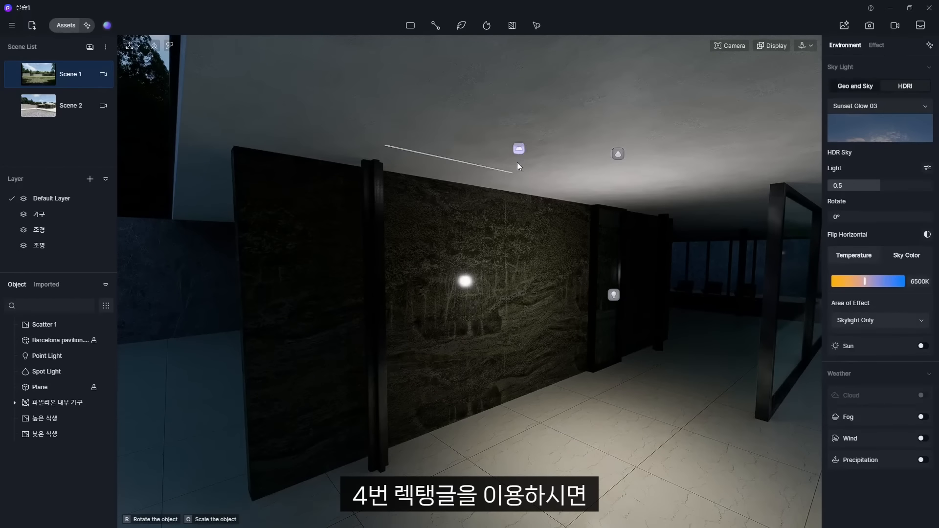
pyautogui.scroll(-5, 517, 162)
pyautogui.click(644, 148)
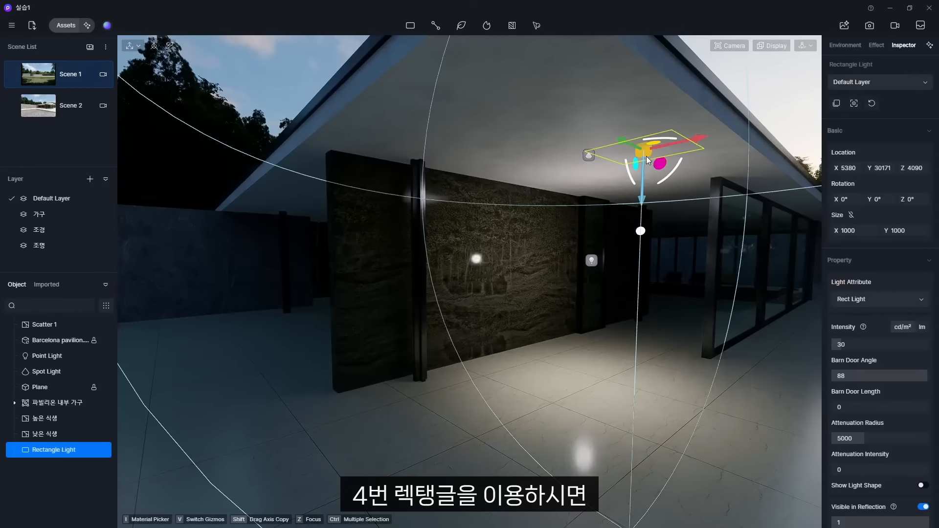
# Move the rectangle light along the ceiling in the Y direction to about Y 27763.
pyautogui.moveTo(575, 167); pyautogui.dragTo(451, 93)
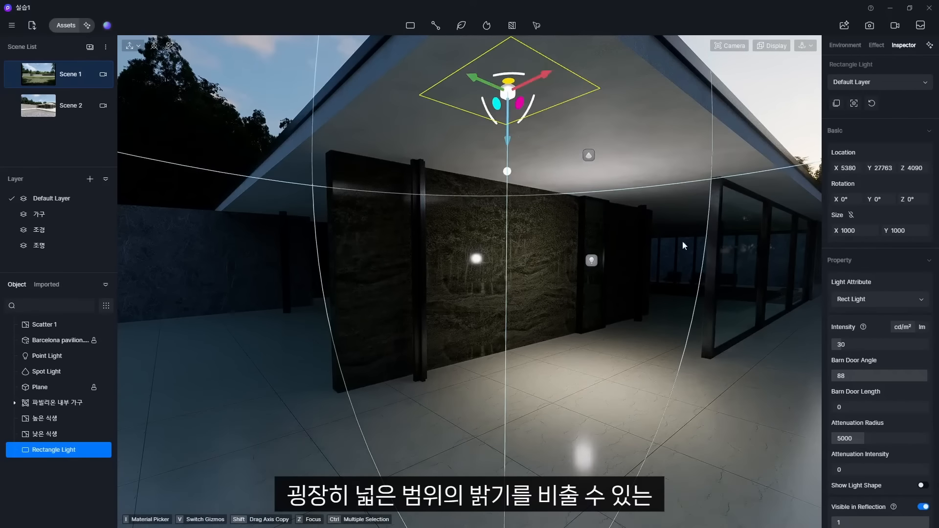
pyautogui.scroll(-4, 540, 344)
pyautogui.moveTo(549, 326); pyautogui.dragTo(512, 294, button='middle')
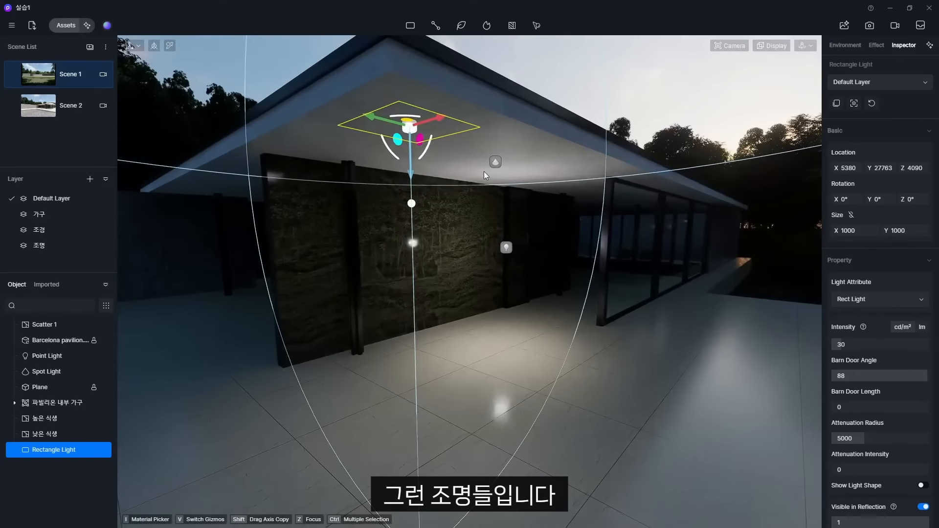
# Set the ceiling spot light's intensity to 1000 lm and cone angle to 55.9, shorten its attenuation radius to 2483, and lengthen it again.
pyautogui.click(495, 162)
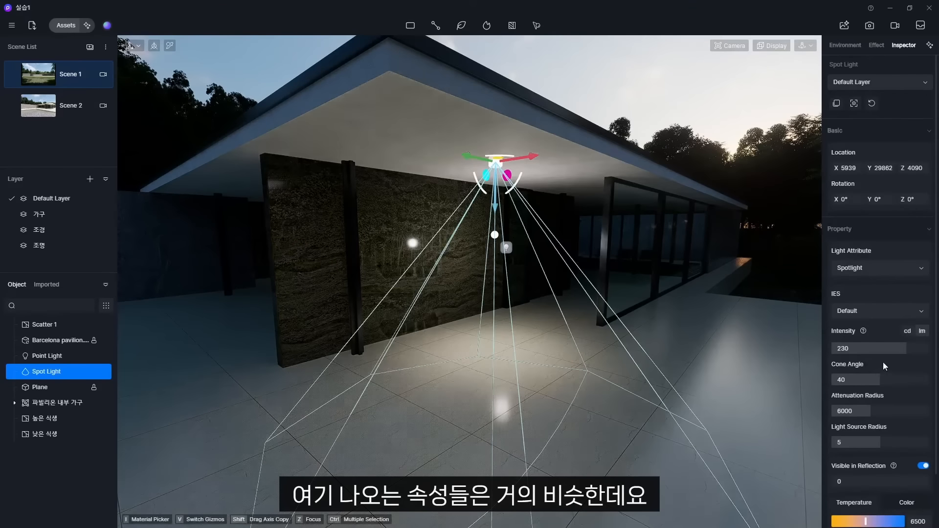
pyautogui.moveTo(907, 350); pyautogui.dragTo(930, 350)
pyautogui.moveTo(881, 381); pyautogui.dragTo(900, 382)
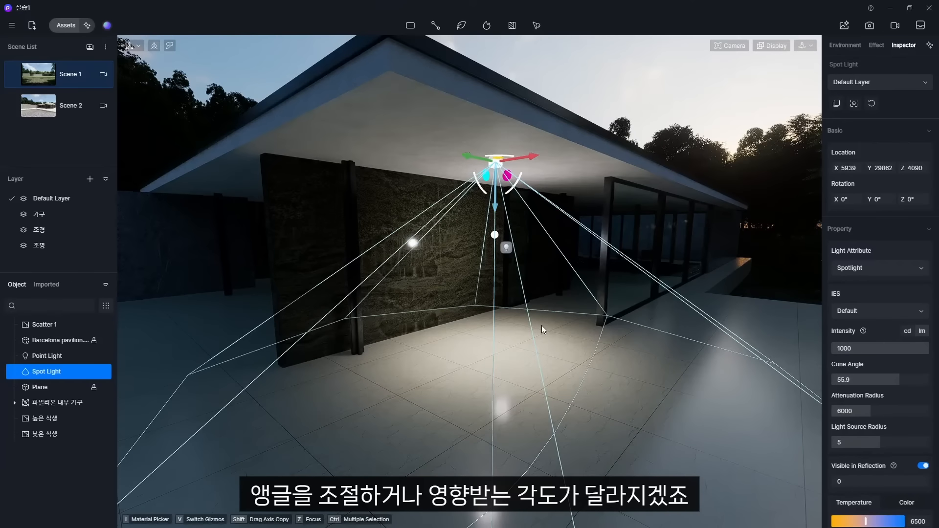
pyautogui.moveTo(866, 411); pyautogui.dragTo(848, 411)
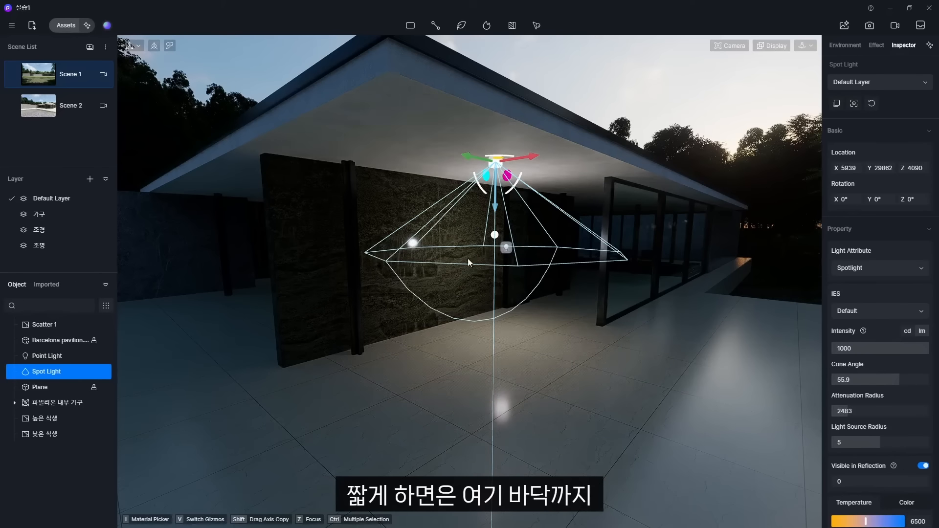
pyautogui.moveTo(848, 411); pyautogui.dragTo(889, 411)
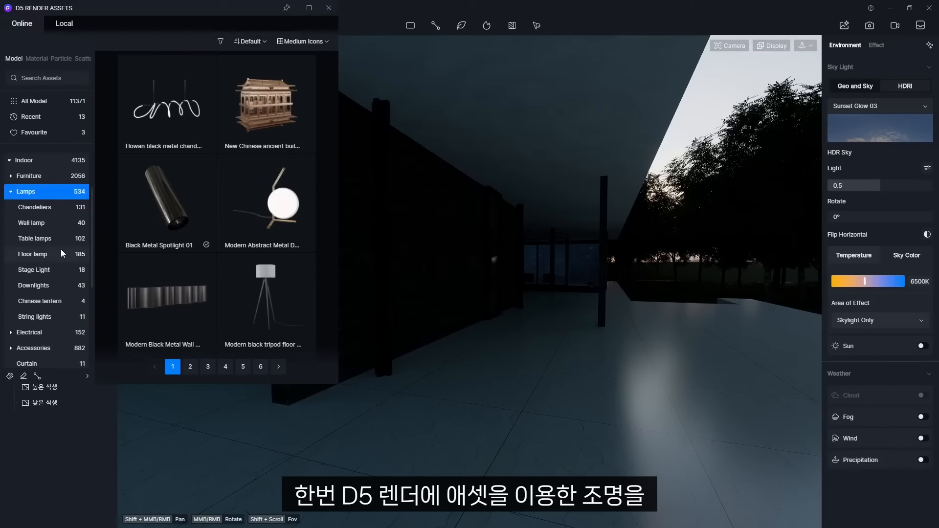
# Place the Downlight 06 model from the Downlights category on the pavilion ceiling near the dark wall.
pyautogui.click(49, 286)
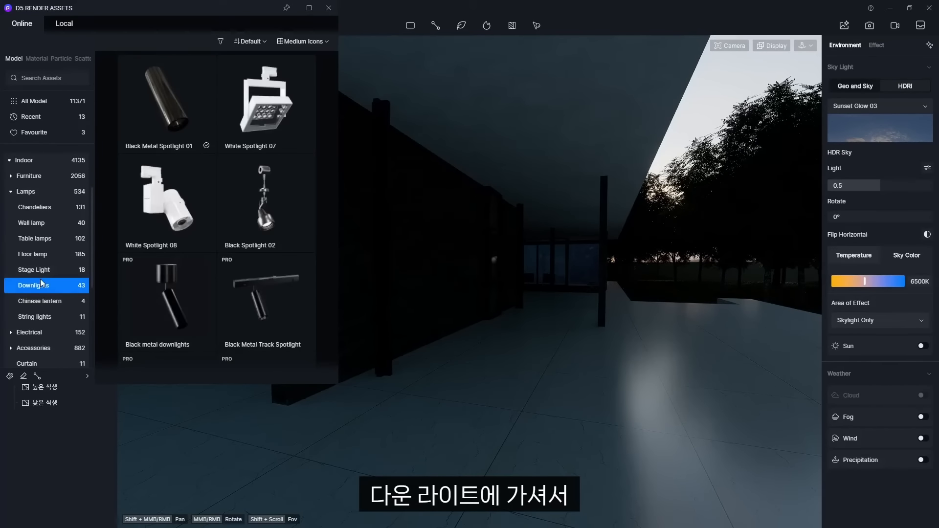
pyautogui.scroll(-3, 235, 225)
pyautogui.click(250, 232)
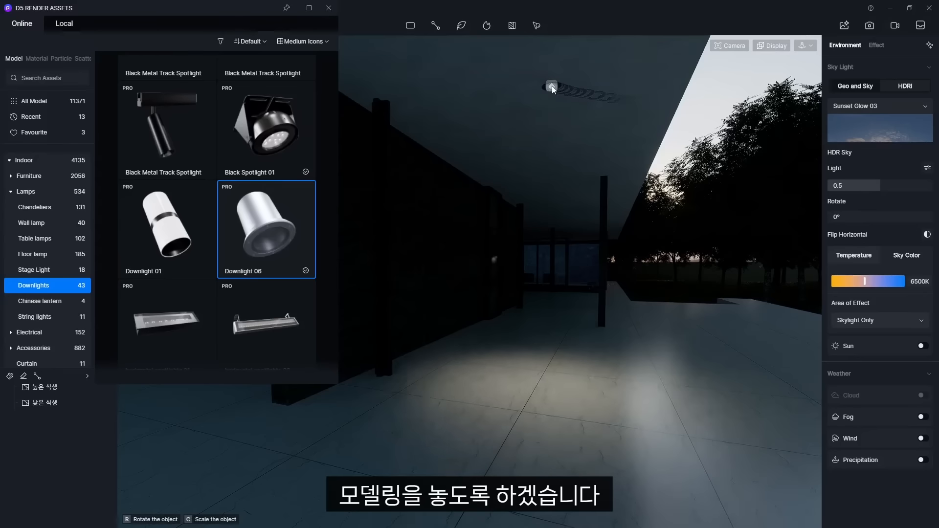
pyautogui.click(551, 86)
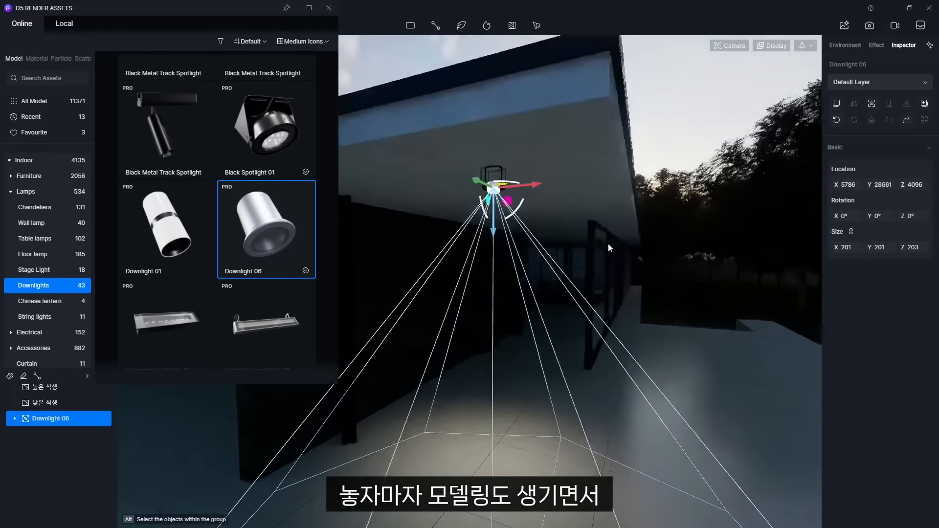
pyautogui.moveTo(610, 243); pyautogui.dragTo(553, 222, button='middle')
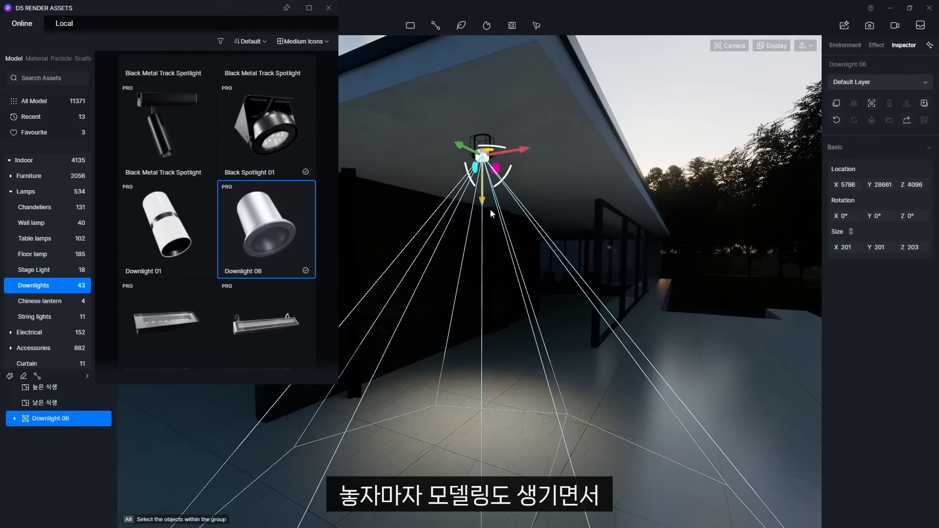
# Examine the placed downlight fixture up close from below, including its glass and the position of its light source.
pyautogui.moveTo(410, 27)
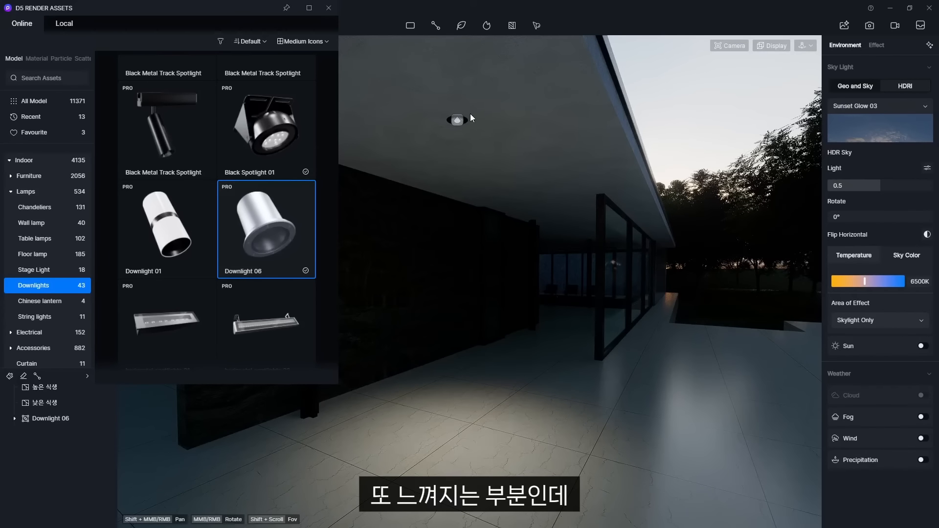
pyautogui.scroll(3, 460, 119)
pyautogui.moveTo(460, 119)
pyautogui.mouseDown(button='middle')
pyautogui.moveTo(472, 137)
pyautogui.moveTo(512, 145)
pyautogui.moveTo(433, 114)
pyautogui.moveTo(455, 125)
pyautogui.mouseUp(button='middle')
pyautogui.click(468, 124)
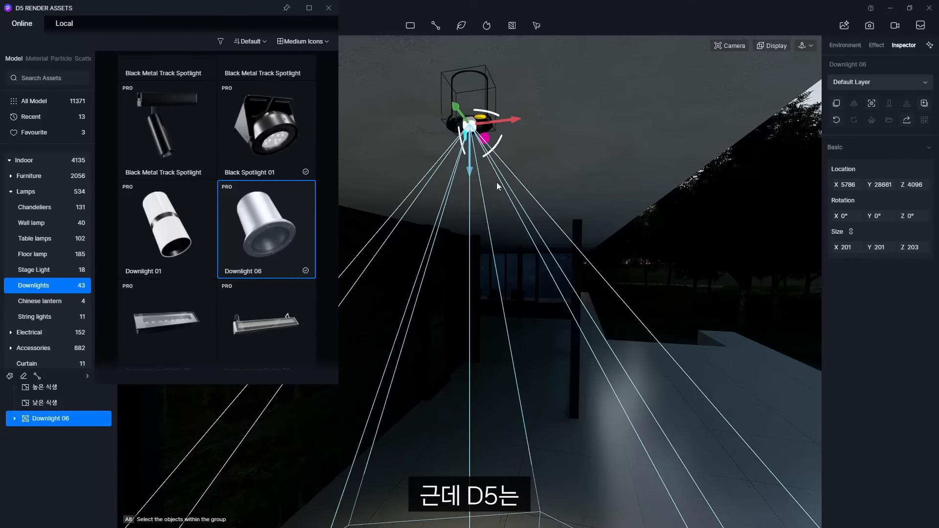
pyautogui.scroll(-5, 499, 198)
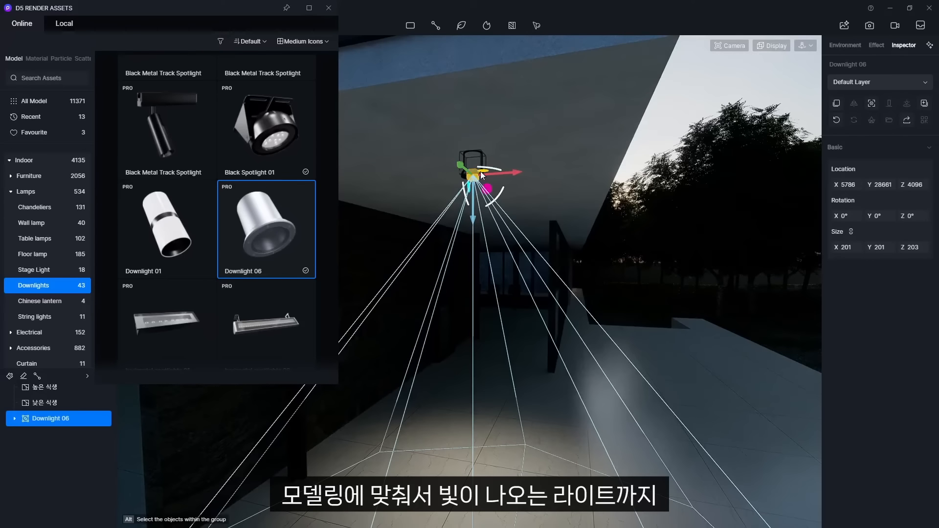
pyautogui.scroll(-3, 475, 235)
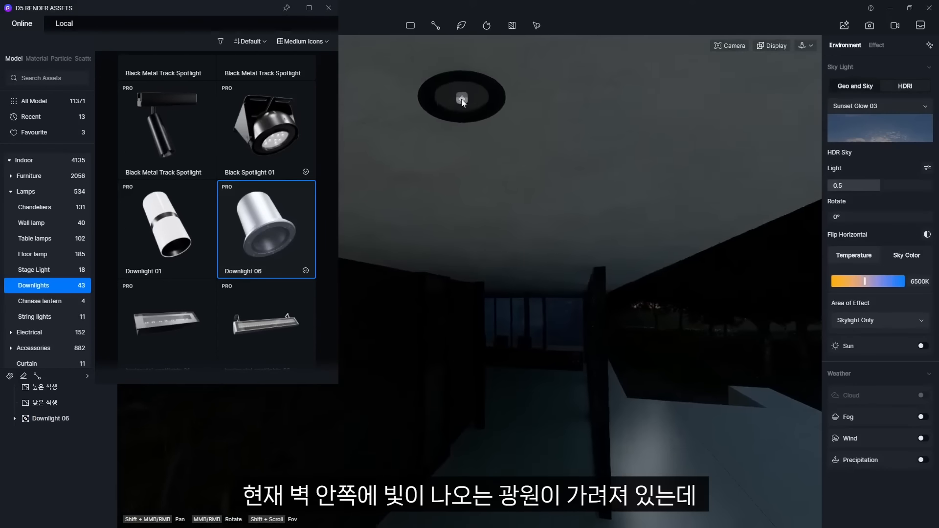
pyautogui.keyDown('shift'); pyautogui.moveTo(484, 139); pyautogui.dragTo(510, 157, button='middle'); pyautogui.keyUp('shift')
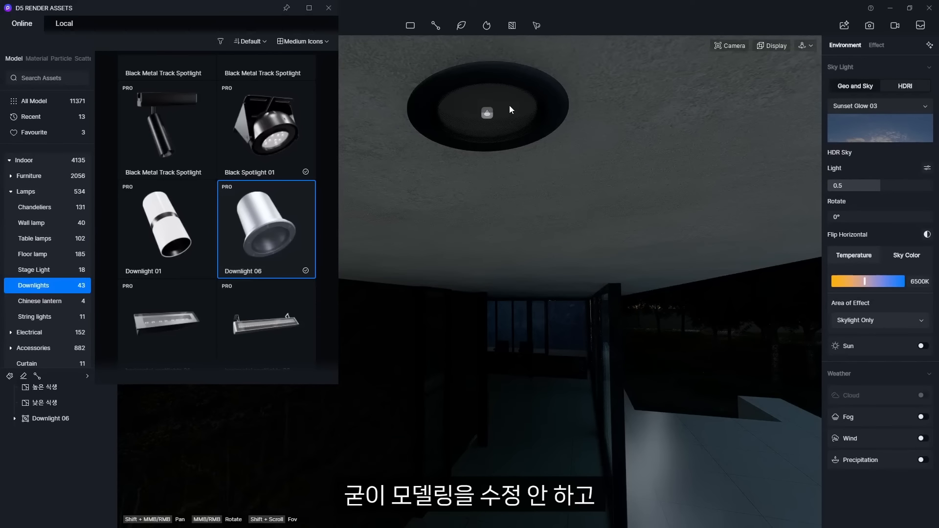
pyautogui.click(510, 104)
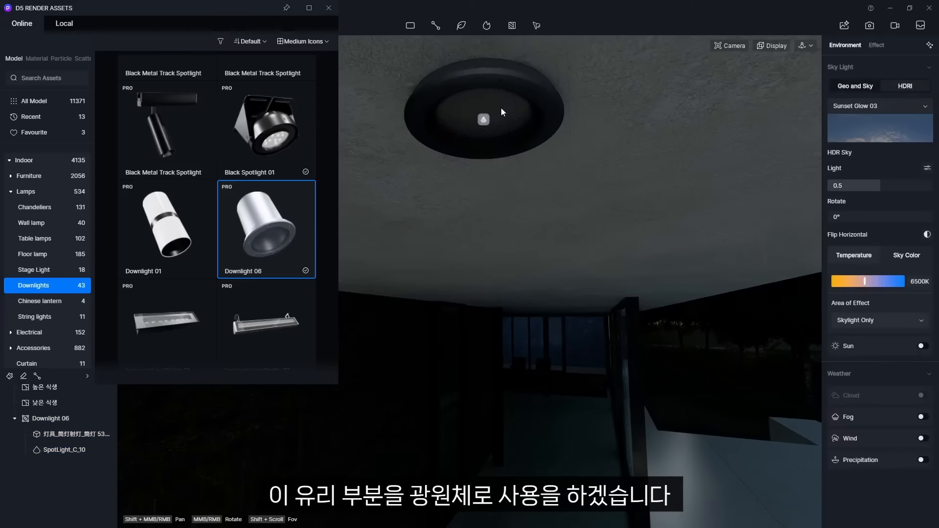
# Sample the downlight's glass material and change its material template to Custom.
pyautogui.press('i')
pyautogui.click(501, 100)
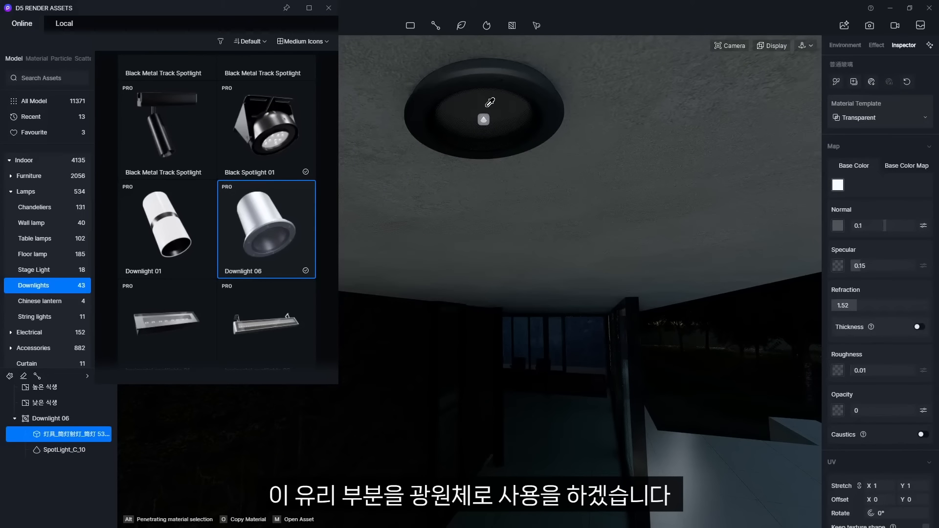
pyautogui.scroll(-1, 876, 195)
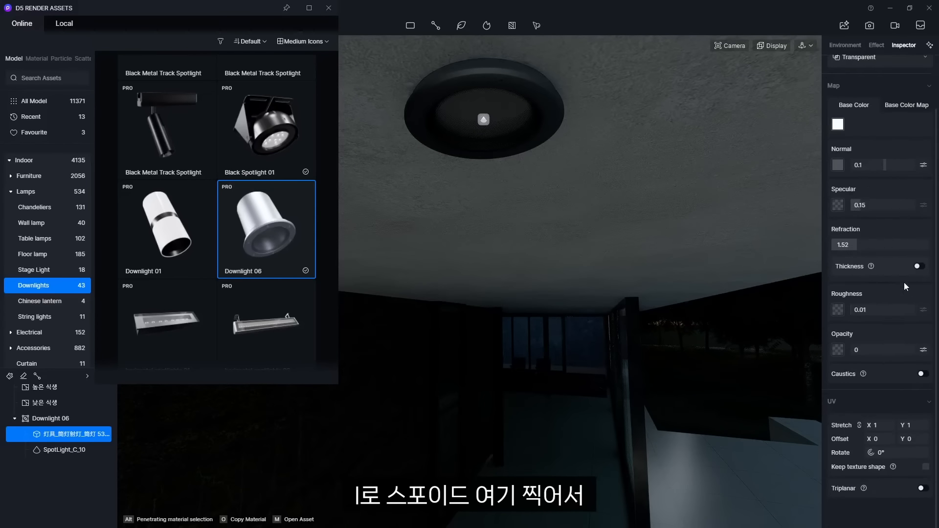
pyautogui.click(871, 89)
pyautogui.click(877, 113)
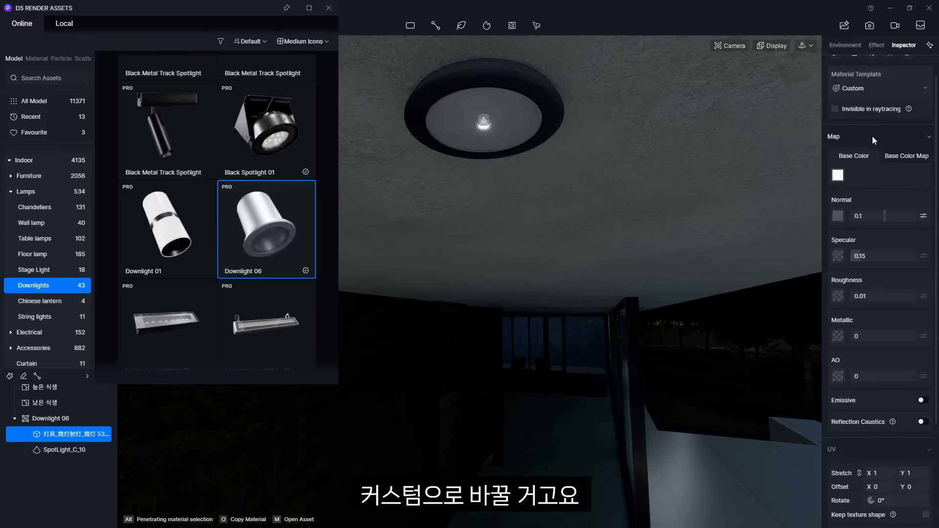
# Make the downlight's glass emissive, base its emissive color on temperature, and raise the emissive intensity.
pyautogui.scroll(-3, 842, 263)
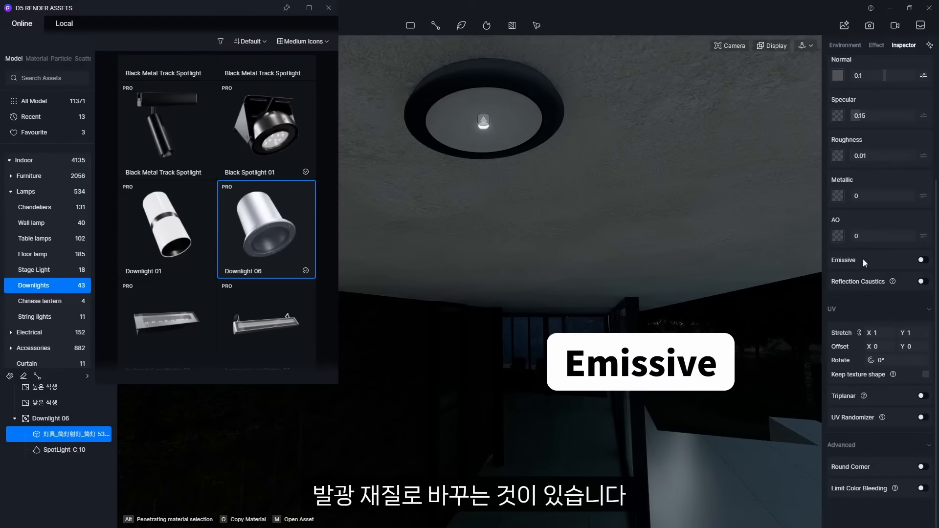
pyautogui.click(923, 261)
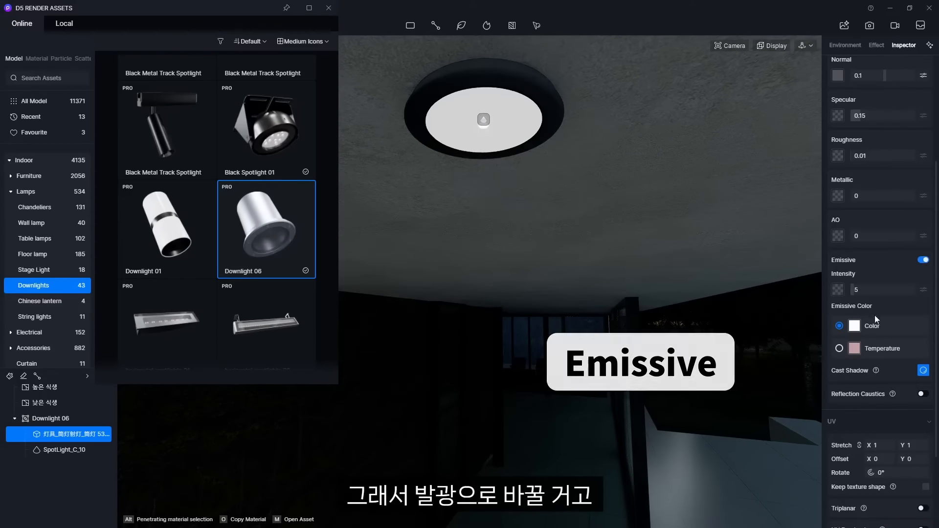
pyautogui.click(840, 349)
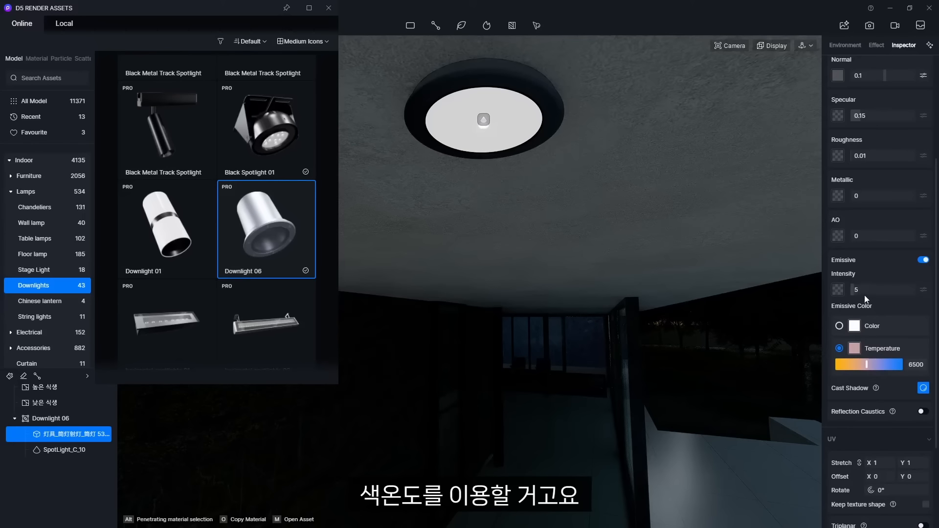
pyautogui.moveTo(865, 295); pyautogui.dragTo(917, 292)
# Inspect the glowing downlight from near and far, and select its SpotLight_C_10 to check the light it casts.
pyautogui.scroll(-6, 636, 284)
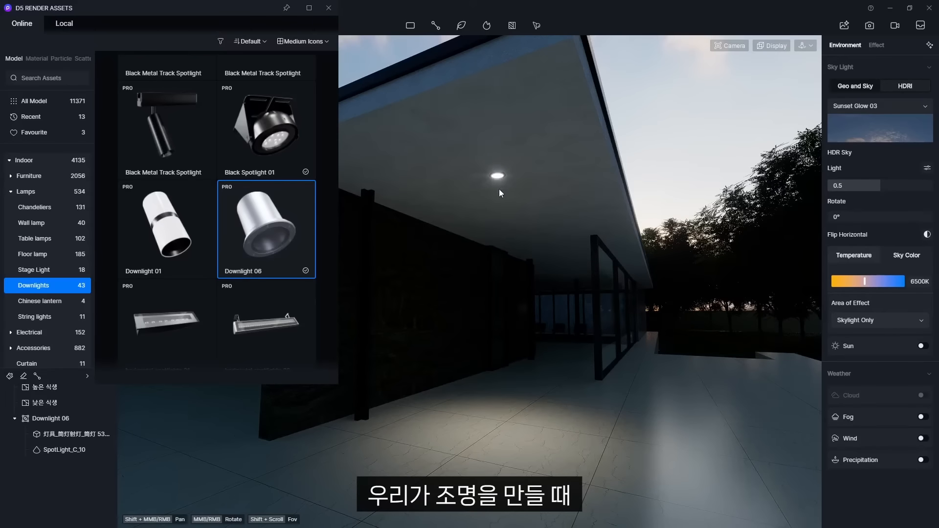
pyautogui.scroll(5, 501, 175)
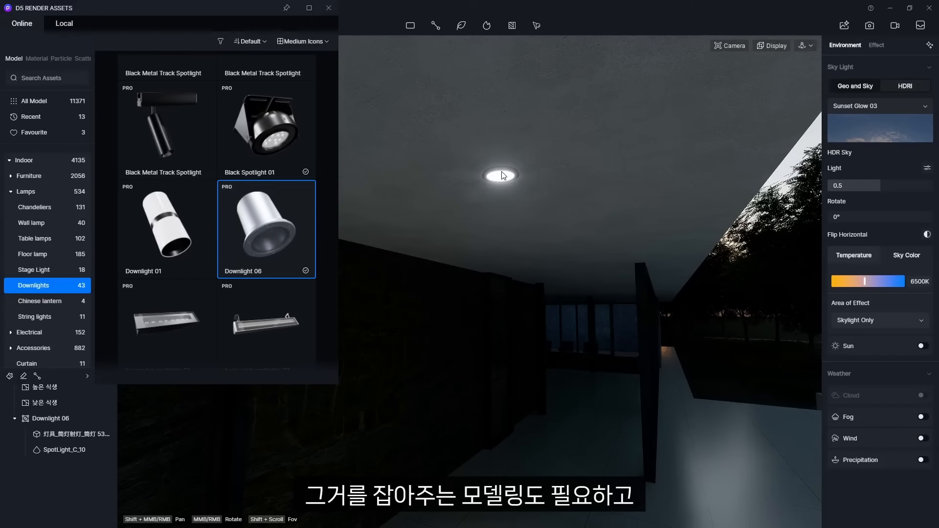
pyautogui.scroll(-5, 502, 172)
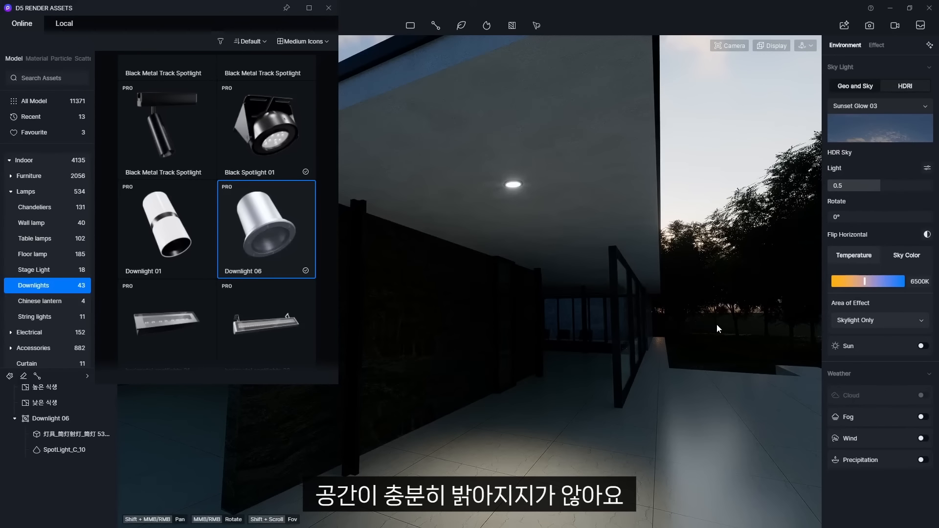
pyautogui.click(95, 450)
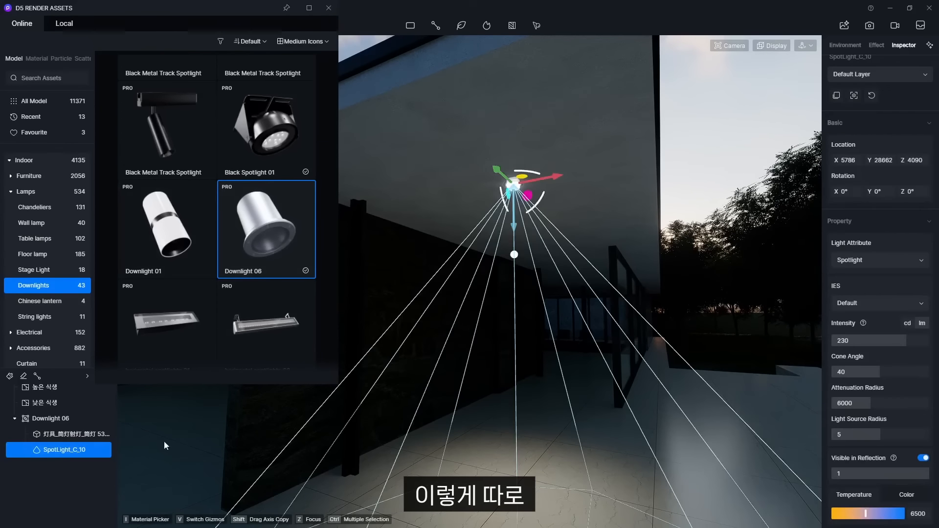
pyautogui.scroll(-4, 504, 333)
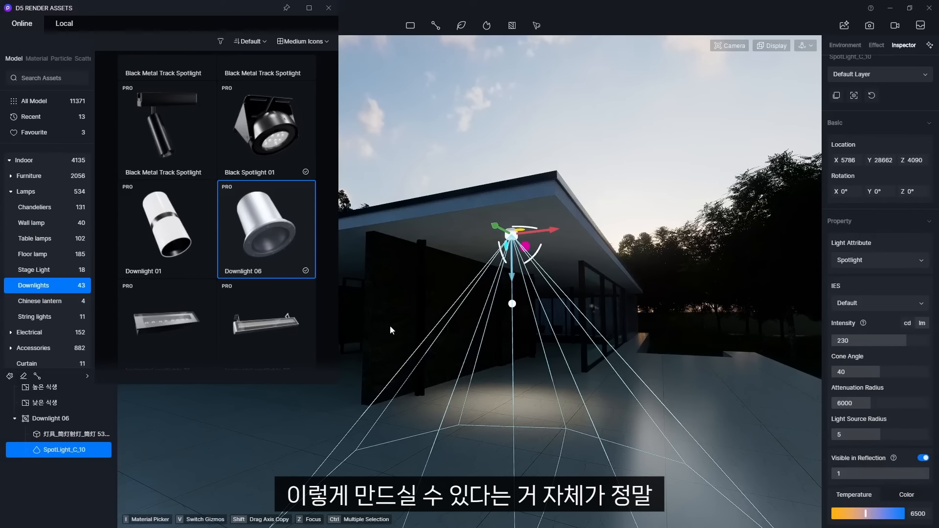
pyautogui.moveTo(457, 316); pyautogui.dragTo(491, 325, button='middle')
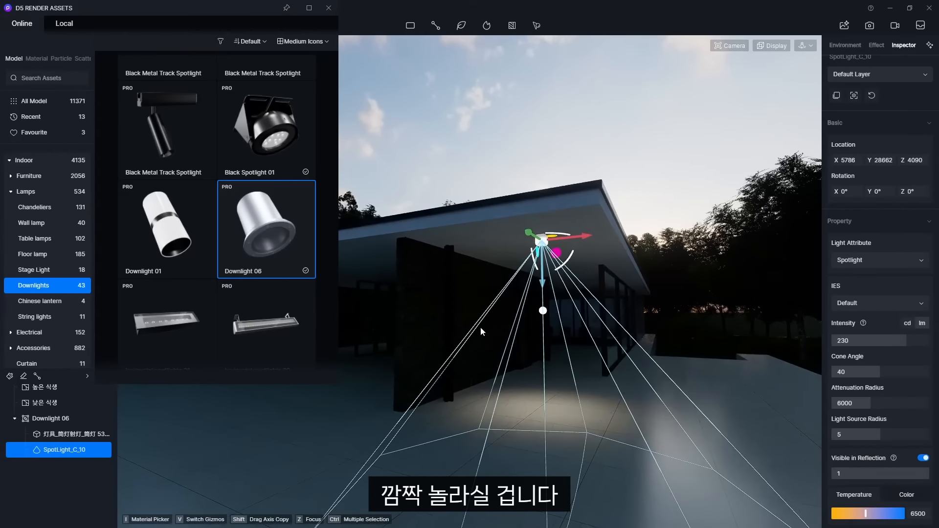
# Rename the fixture model inside the Downlight 06 group as 라이트1.
pyautogui.click(62, 434)
pyautogui.doubleClick(66, 435)
pyautogui.write('d')
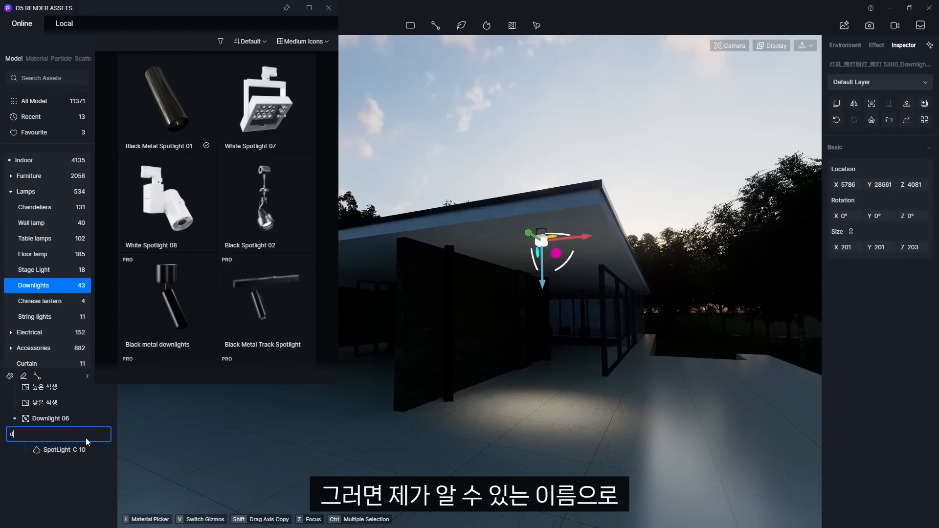
pyautogui.press('BackSpace')
pyautogui.write('라이트1')
pyautogui.press('Return')
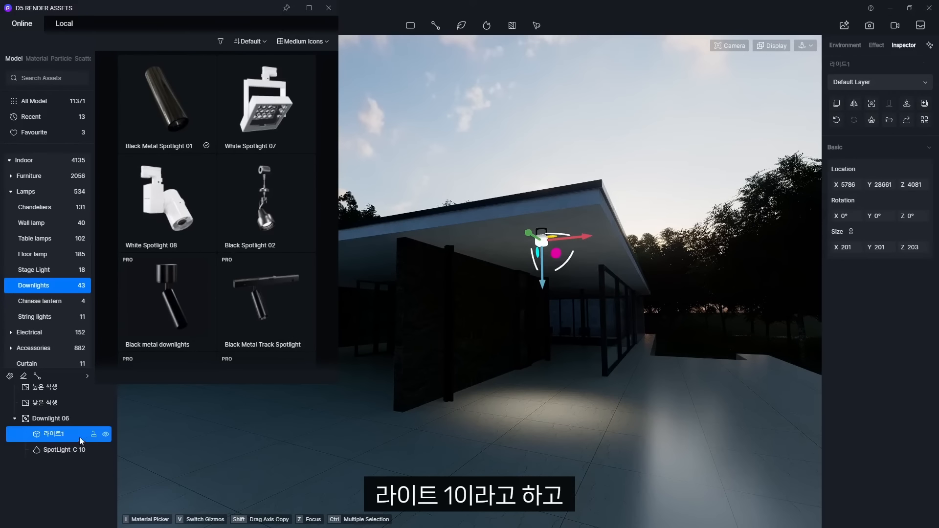
# Select the whole Downlight 06 group and close the asset library with the full pavilion in view.
pyautogui.click(73, 419)
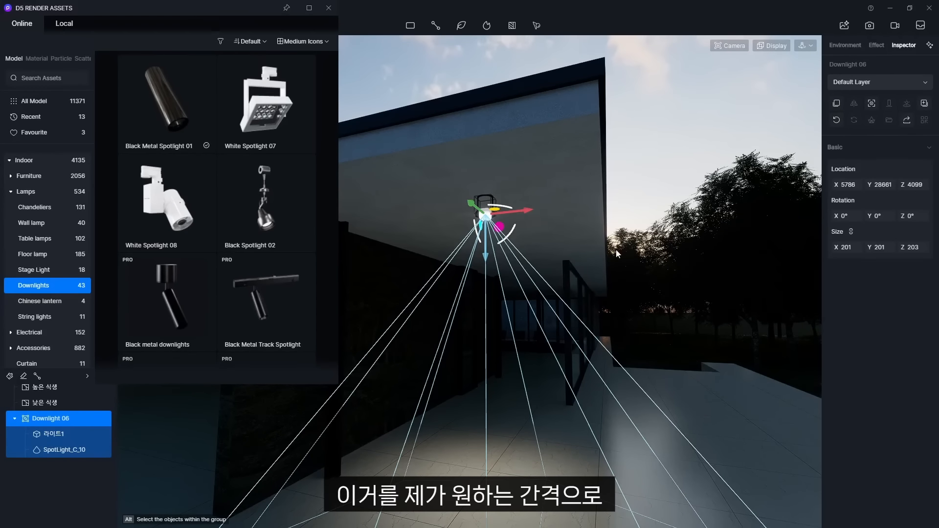
pyautogui.scroll(-5, 509, 287)
pyautogui.moveTo(574, 317); pyautogui.dragTo(510, 349, button='right')
pyautogui.click(329, 8)
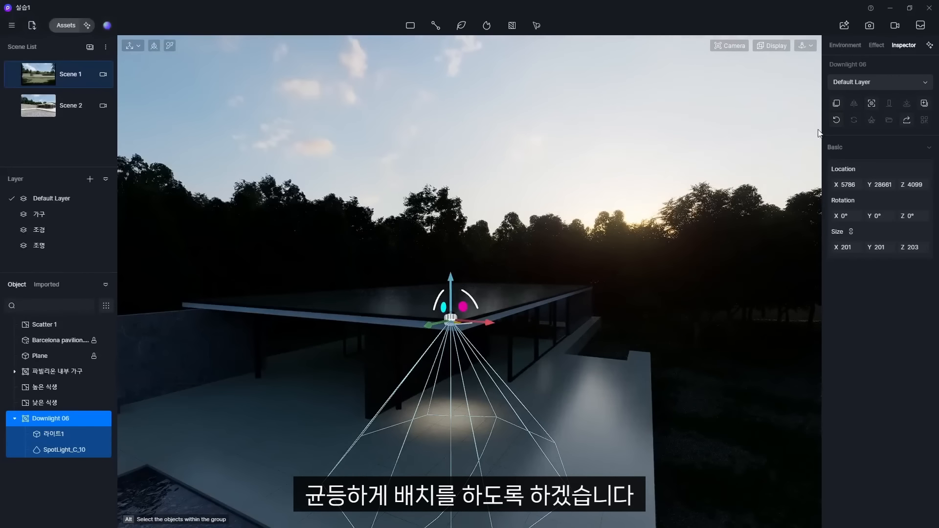
# Deselect the downlight and hide the 높은 식생 and 낮은 식생 vegetation scatters.
pyautogui.click(789, 61)
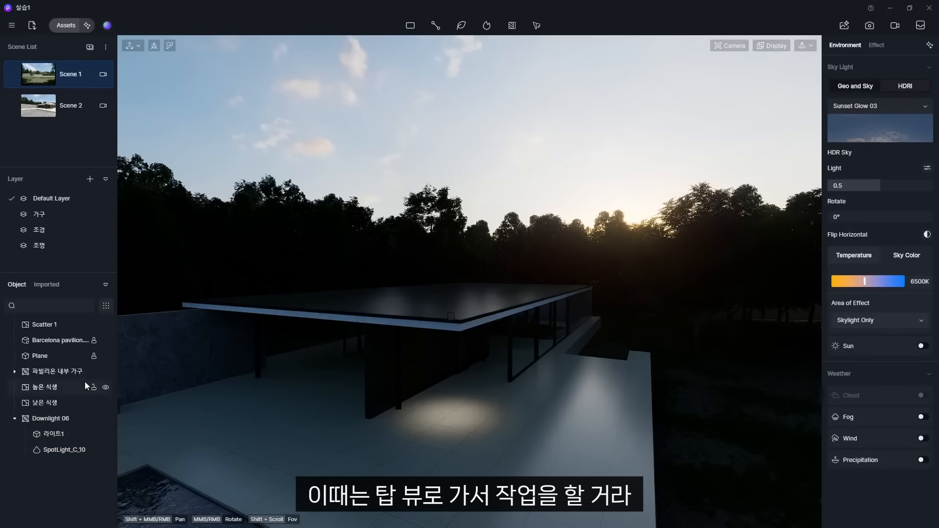
pyautogui.click(106, 387)
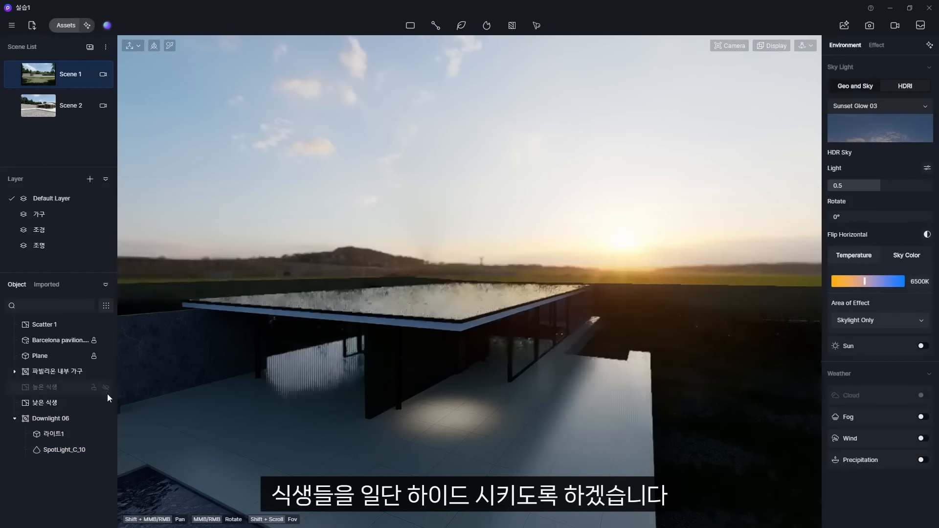
pyautogui.click(106, 402)
# Set the realtime quality to Smooth and display the pavilion as a wireframe in top view.
pyautogui.click(771, 46)
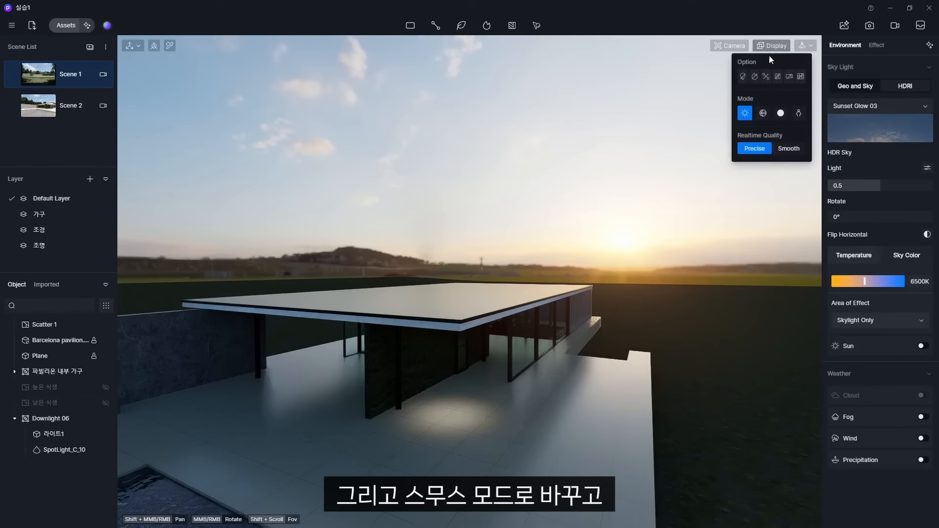
pyautogui.click(788, 148)
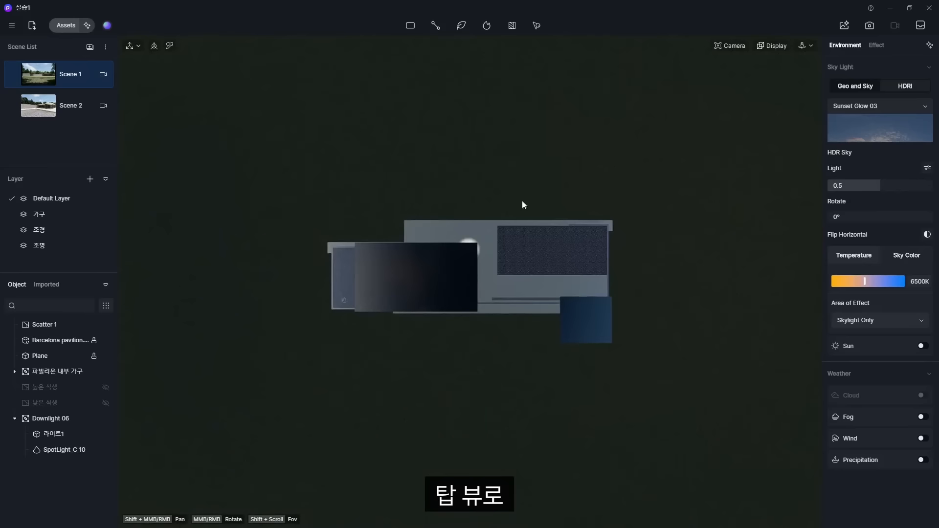
pyautogui.click(771, 46)
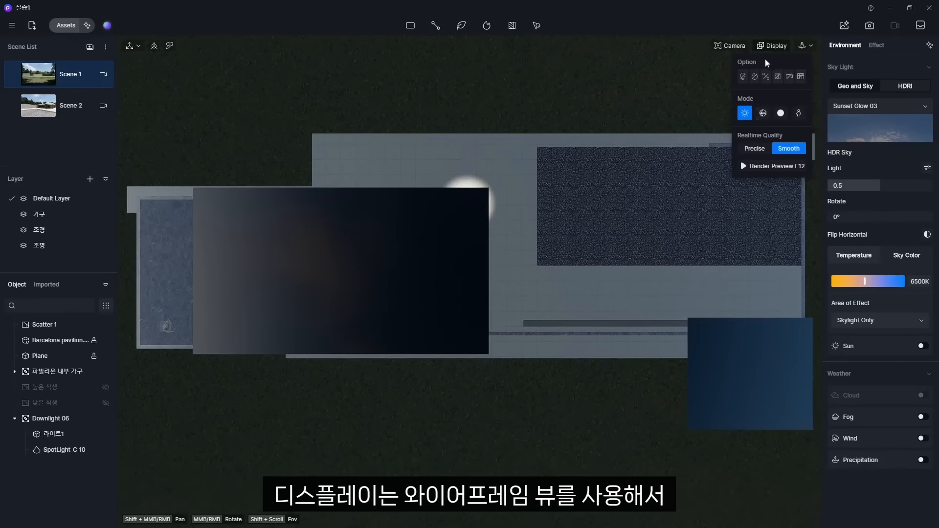
pyautogui.click(764, 114)
pyautogui.scroll(5, 472, 243)
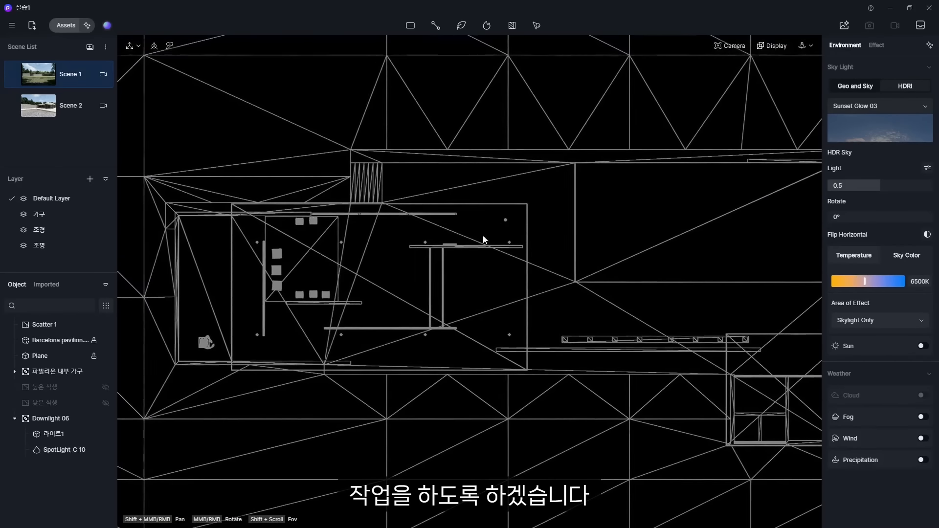
# Place the Downlight 06 group inside the roof outline's corner at X 6500 and Y 30000.
pyautogui.click(515, 203)
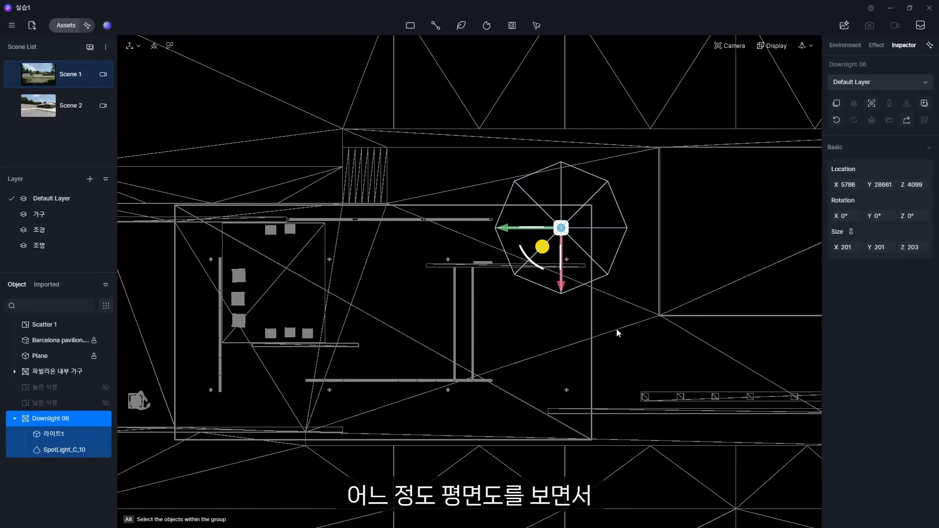
pyautogui.scroll(2, 558, 230)
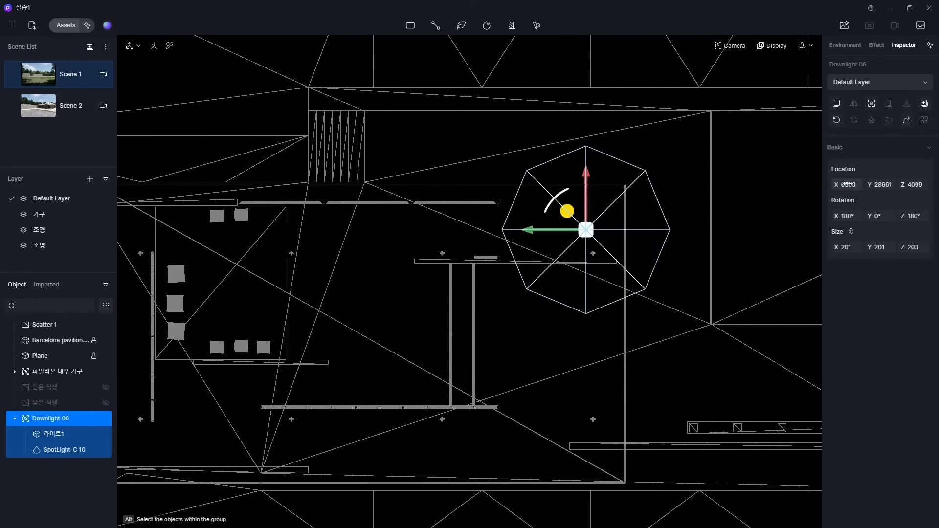
pyautogui.moveTo(850, 184); pyautogui.dragTo(847, 184)
pyautogui.click(883, 185)
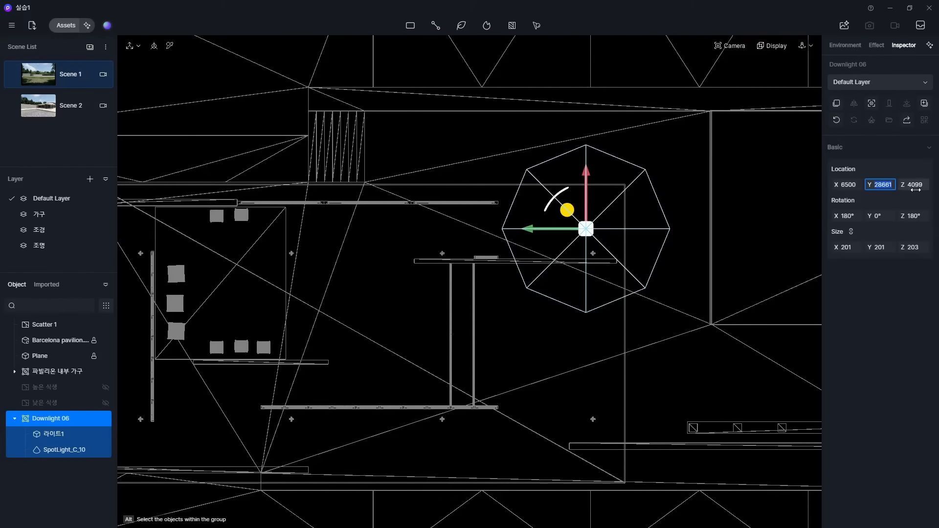
pyautogui.write('30000')
pyautogui.press('Return')
# Copy the downlight along the Y axis to extend an evenly spaced row, placing copies at Y 40000 and 45000.
pyautogui.keyDown('shift'); pyautogui.moveTo(438, 208); pyautogui.dragTo(295, 209); pyautogui.keyUp('shift')
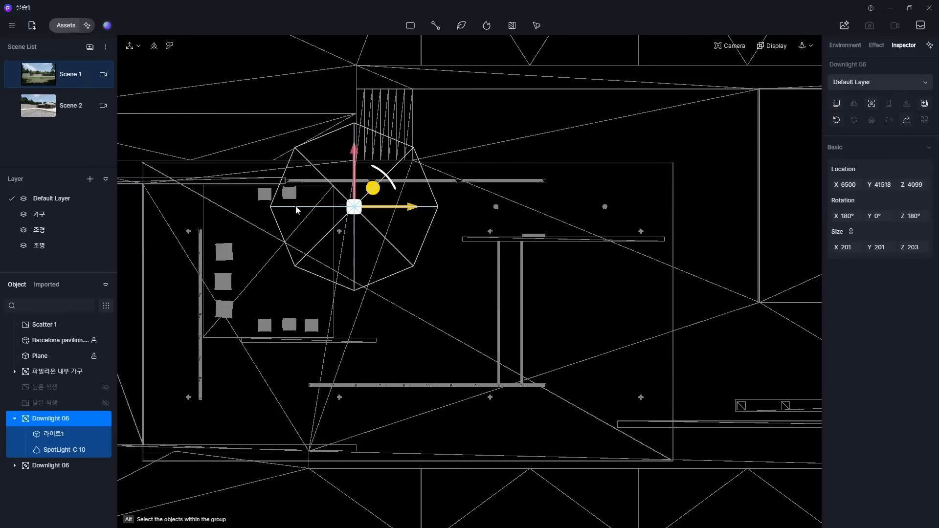
pyautogui.click(886, 184)
pyautogui.write('40000')
pyautogui.press('Return')
pyautogui.keyDown('shift'); pyautogui.moveTo(444, 221); pyautogui.dragTo(320, 220); pyautogui.keyUp('shift')
pyautogui.click(885, 185)
pyautogui.write('50000')
pyautogui.press('Return')
# Select the row of four downlights and copy it along the X axis to form a second row at X 10500.
pyautogui.keyDown('ctrl'); pyautogui.moveTo(267, 99); pyautogui.dragTo(799, 435); pyautogui.keyUp('ctrl')
pyautogui.moveTo(478, 362); pyautogui.dragTo(454, 362, button='middle')
pyautogui.keyDown('shift'); pyautogui.moveTo(625, 280); pyautogui.dragTo(625, 362); pyautogui.keyUp('shift')
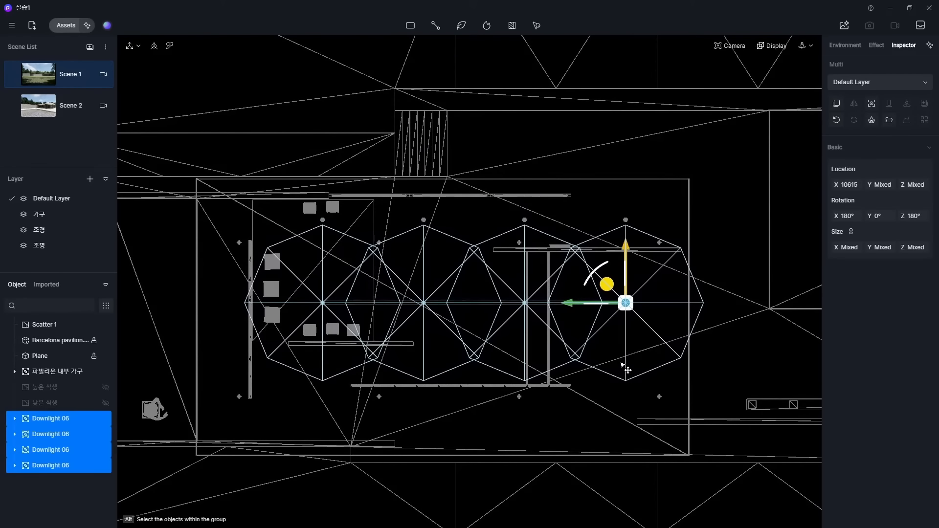
pyautogui.moveTo(508, 377); pyautogui.dragTo(522, 349, button='middle')
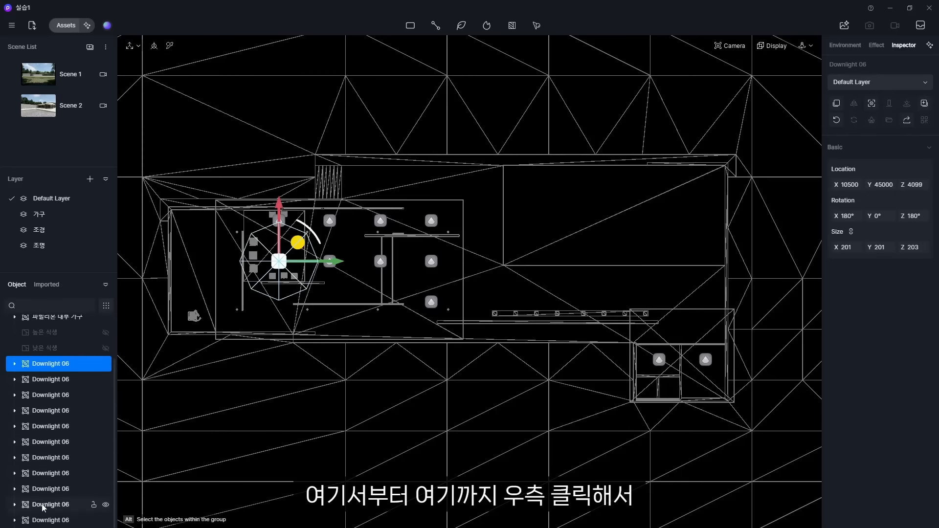
# Select all Downlight 06 groups in the object list and ungroup them.
pyautogui.keyDown('shift'); pyautogui.click(44, 521); pyautogui.keyUp('shift')
pyautogui.rightClick(44, 521)
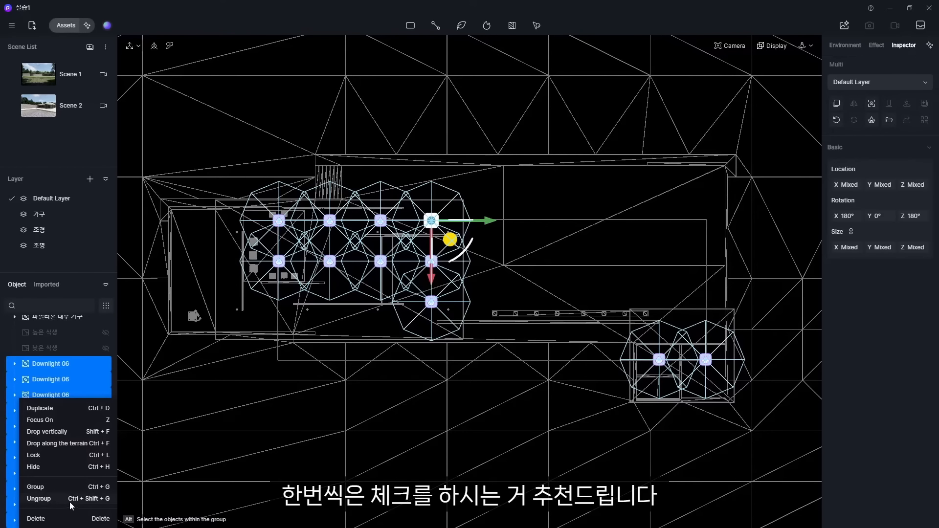
pyautogui.click(82, 499)
# Filter the object list to lights, group all the SpotLight_C_10 lights, and name the group 라이트.
pyautogui.click(107, 306)
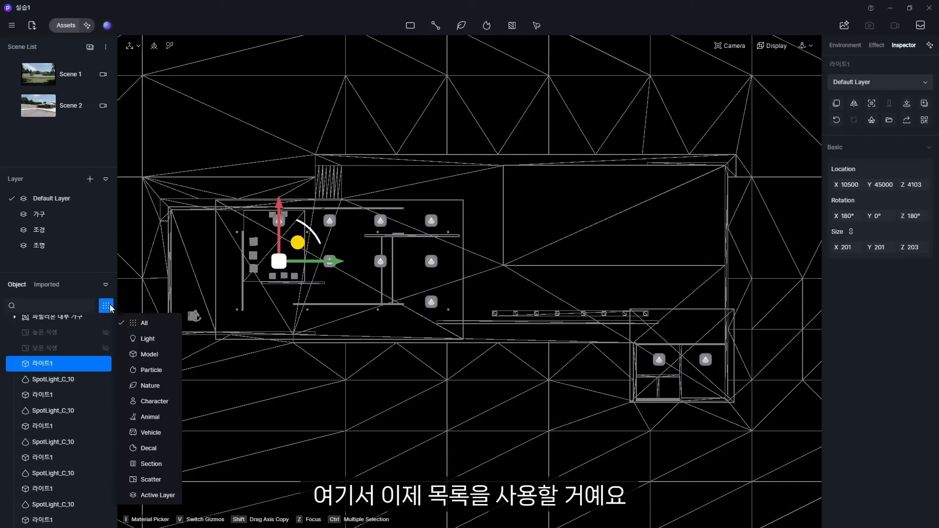
pyautogui.click(148, 339)
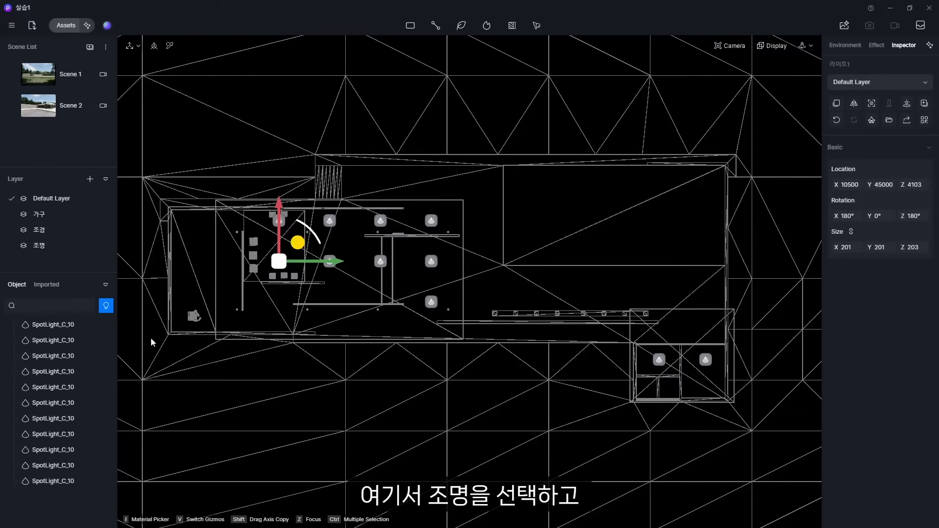
pyautogui.click(53, 326)
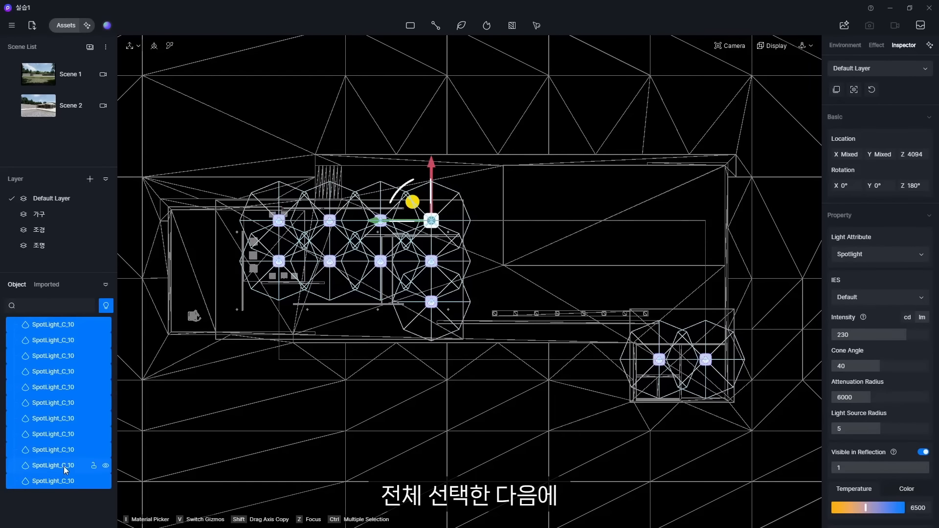
pyautogui.hotkey('ctrl', 'g')
pyautogui.doubleClick(39, 323)
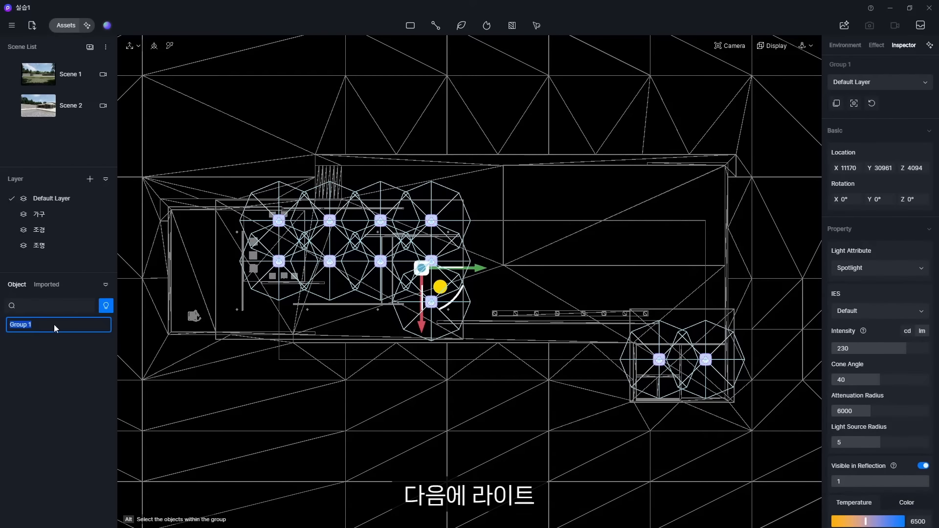
pyautogui.write('라이트')
pyautogui.press('Return')
# List all object types again, group every 라이트1 fixture model, and name the group 조명 모델링.
pyautogui.click(106, 305)
pyautogui.click(143, 325)
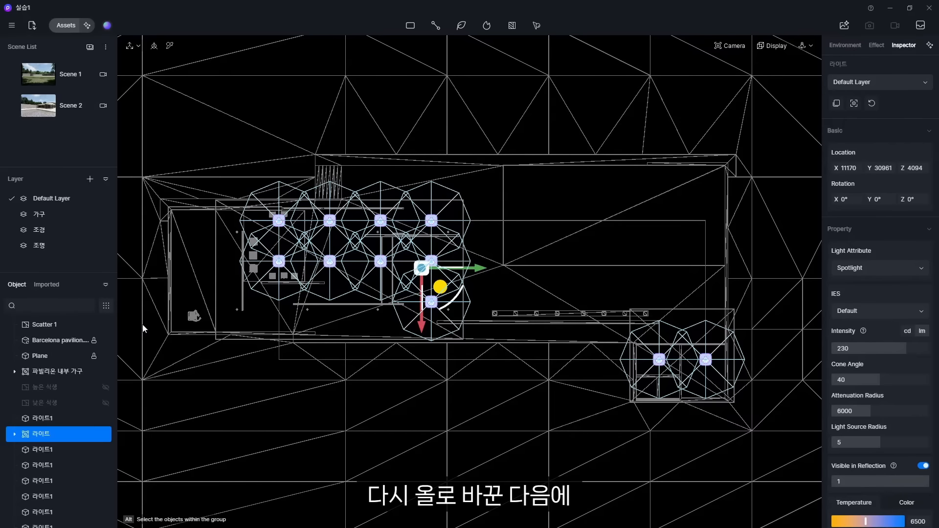
pyautogui.scroll(-2, 65, 426)
pyautogui.click(51, 364)
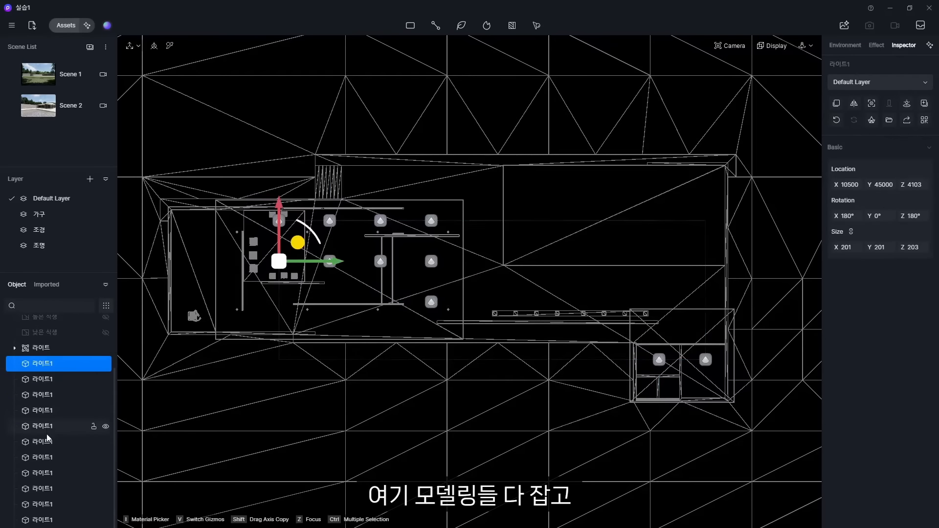
pyautogui.keyDown('shift'); pyautogui.click(48, 520); pyautogui.keyUp('shift')
pyautogui.hotkey('ctrl', 'g')
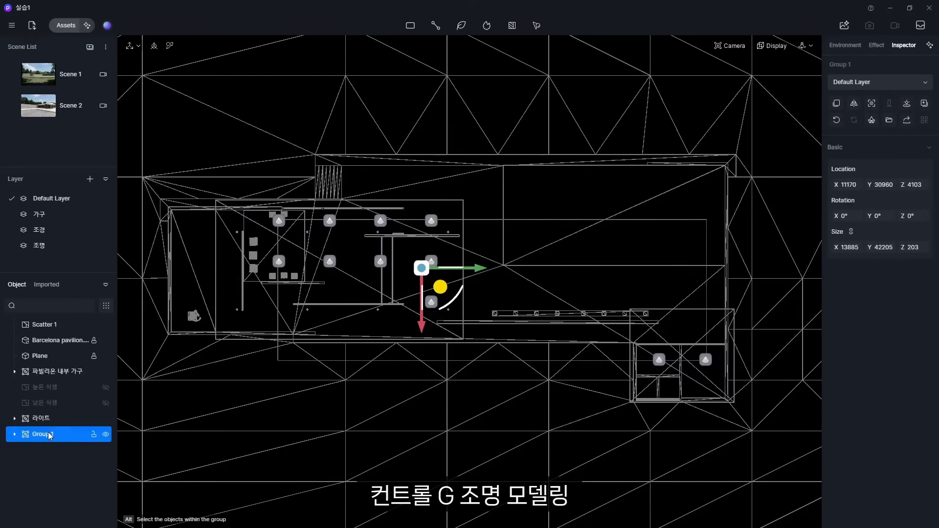
pyautogui.doubleClick(53, 435)
pyautogui.write('조명 모델ㄹㅣㅇ')
pyautogui.press('Return')
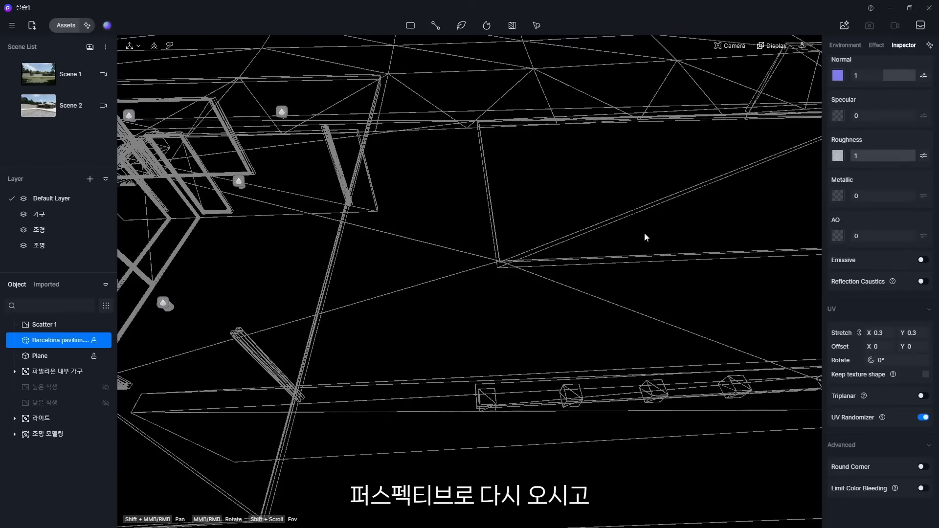
# Return to the pavilion in perspective with normal rendered display and Precise realtime quality.
pyautogui.moveTo(645, 233)
pyautogui.mouseDown(button='middle')
pyautogui.moveTo(436, 183)
pyautogui.moveTo(571, 203)
pyautogui.moveTo(533, 329)
pyautogui.mouseUp(button='middle')
pyautogui.click(773, 46)
pyautogui.click(745, 114)
pyautogui.click(758, 149)
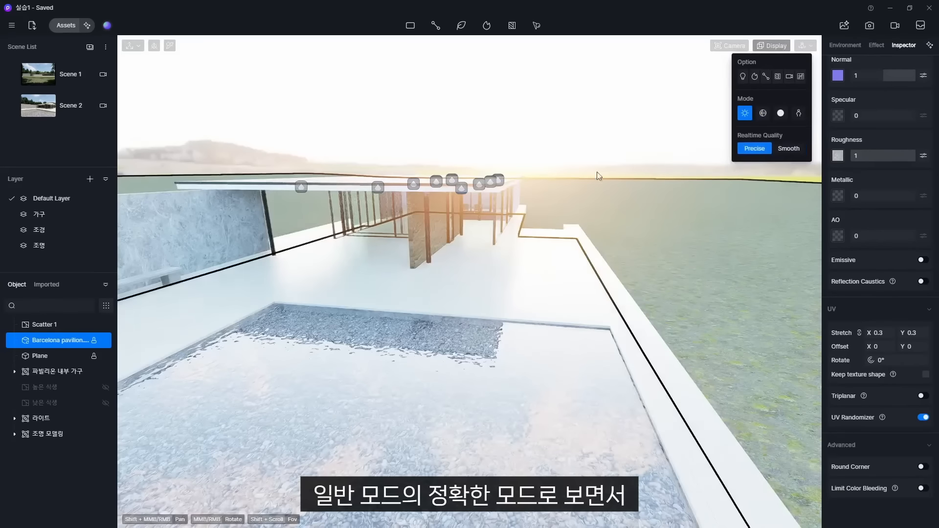
pyautogui.scroll(10, 498, 278)
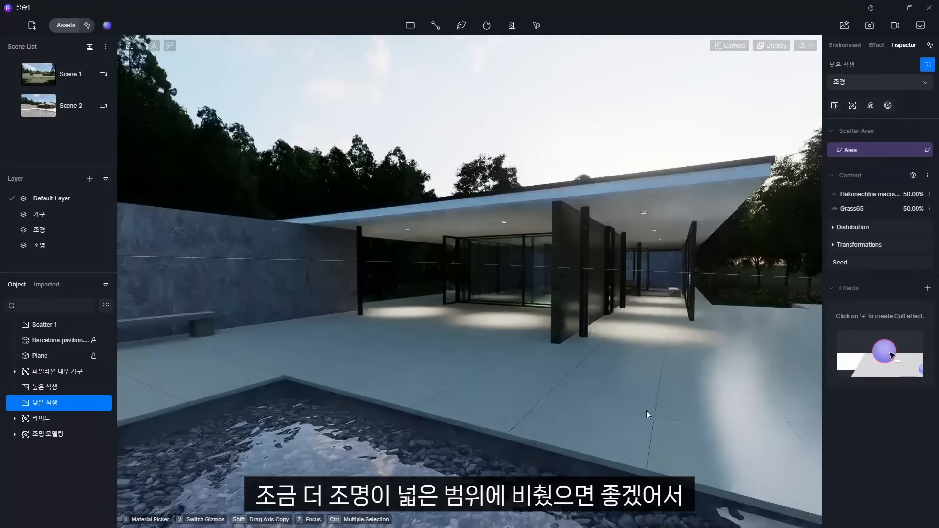
# Widen the 라이트 group's cone angle to 65.4, set its attenuation radius to 10728, and adjust its intensity.
pyautogui.click(41, 419)
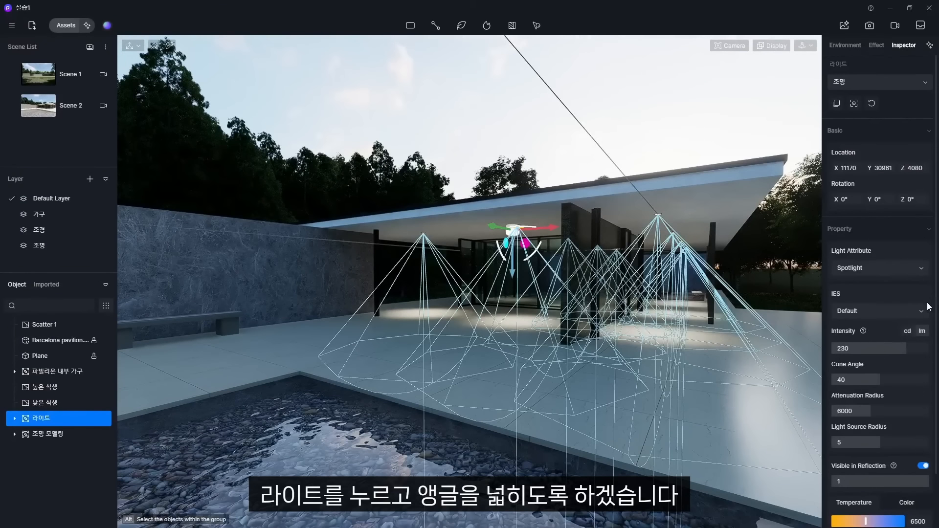
pyautogui.moveTo(876, 380); pyautogui.dragTo(908, 387)
pyautogui.click(902, 411)
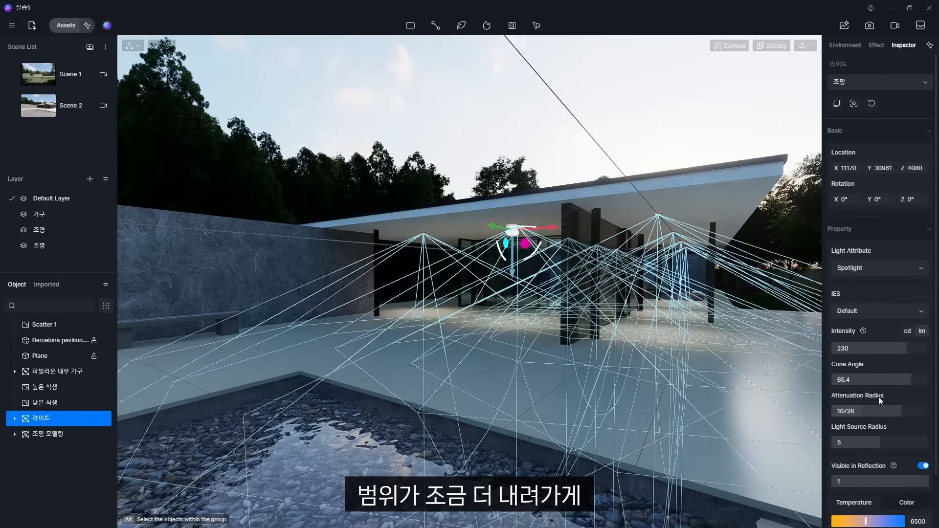
pyautogui.click(884, 348)
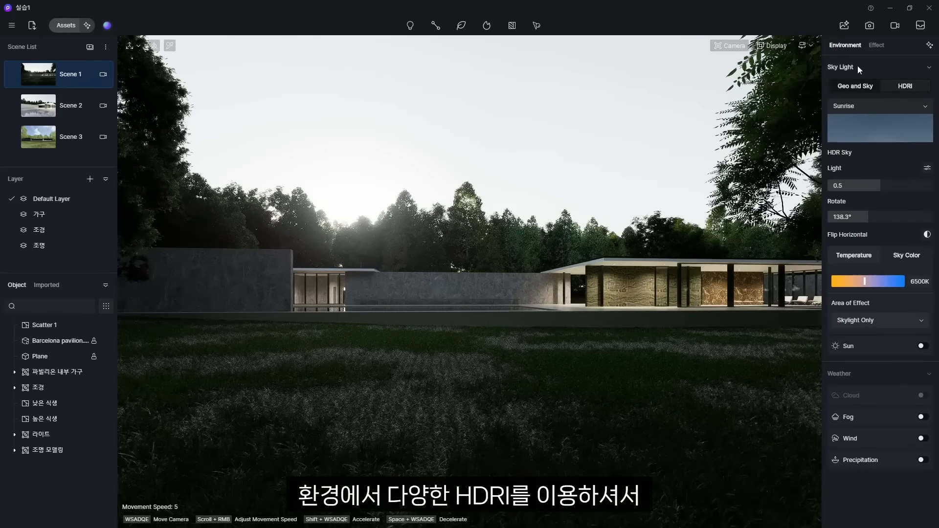
# Try the Cloudy 02 and Midday 02 HDRI skies on Scene 1.
pyautogui.click(876, 118)
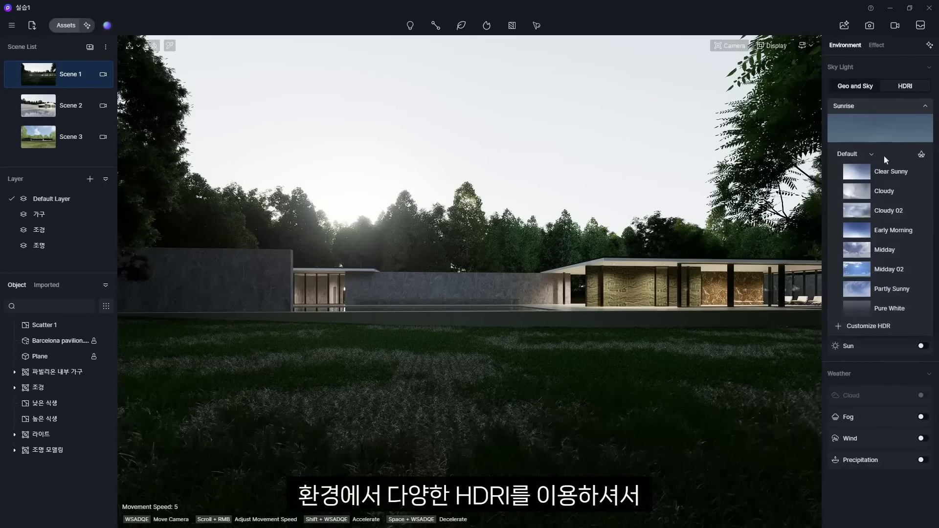
pyautogui.click(889, 211)
pyautogui.click(886, 264)
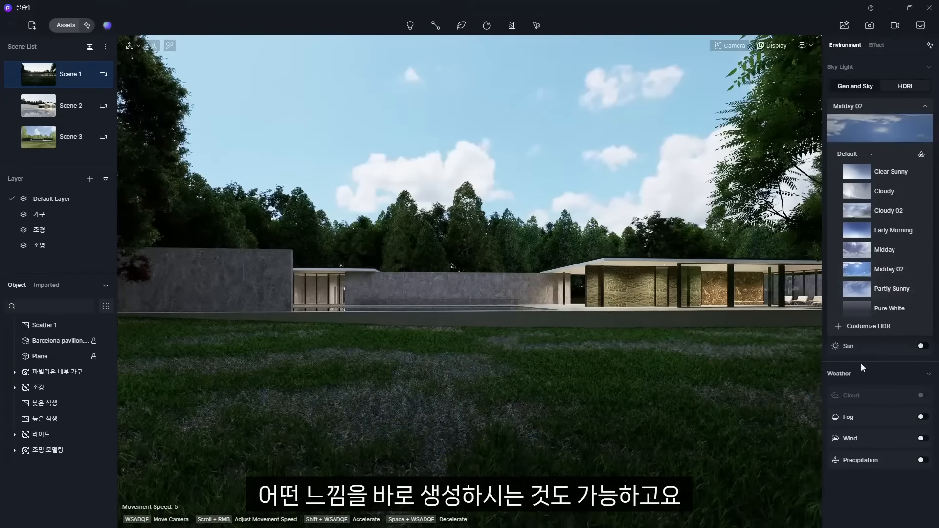
# Try the Geo and Sky environment with the sun at 03:50 PM and adjust the cloud amount.
pyautogui.click(852, 86)
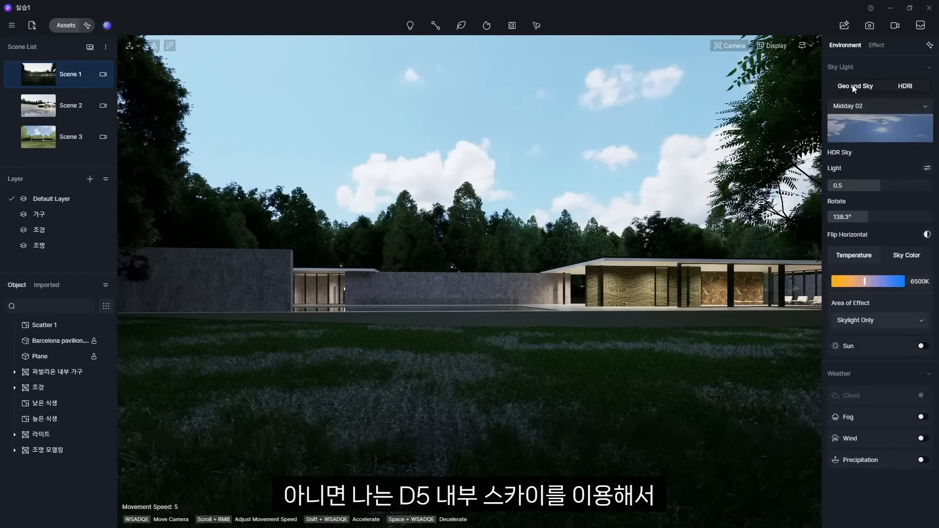
pyautogui.click(852, 84)
pyautogui.moveTo(863, 109); pyautogui.dragTo(919, 126)
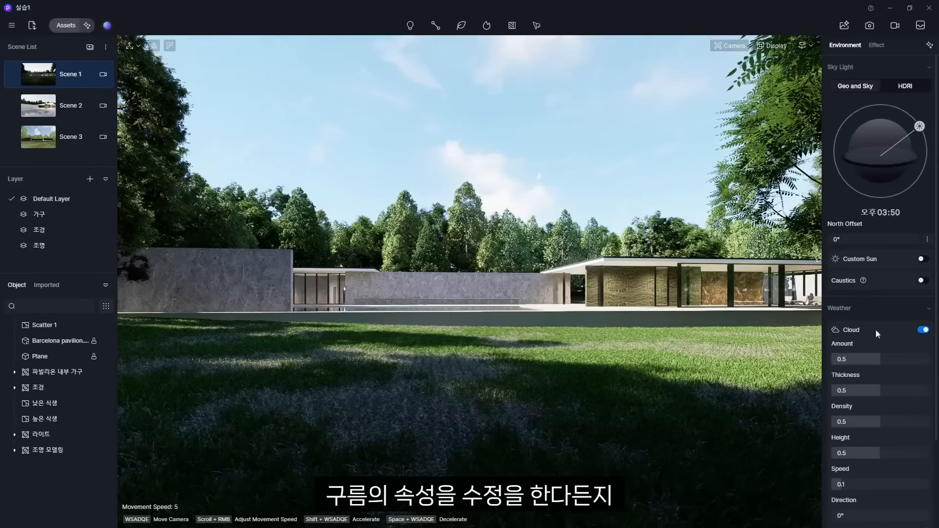
pyautogui.moveTo(877, 357)
pyautogui.mouseDown()
pyautogui.moveTo(912, 360)
pyautogui.moveTo(888, 361)
pyautogui.mouseUp()
# Try fog at 1.94 and precipitation at strength 0.77, shifting the precipitation from rain to snow.
pyautogui.click(923, 446)
pyautogui.moveTo(888, 361); pyautogui.dragTo(888, 375)
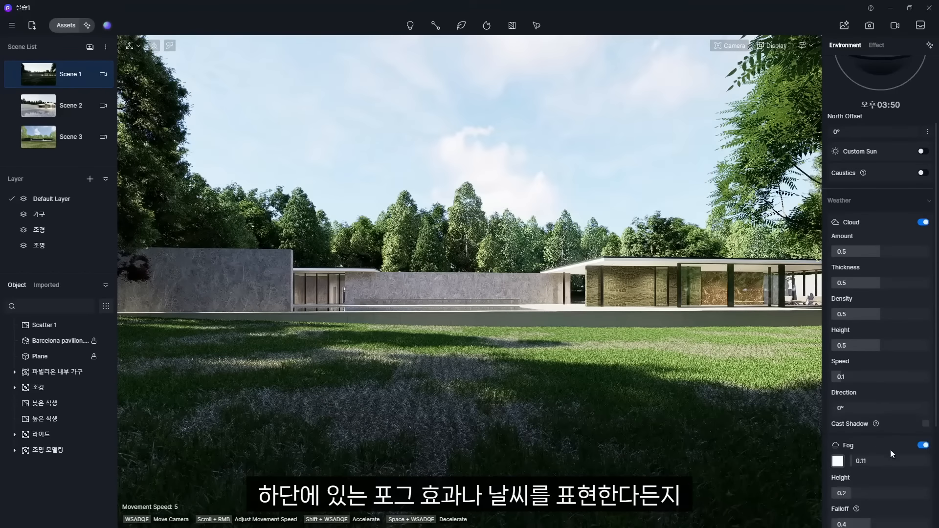
pyautogui.scroll(-3, 881, 426)
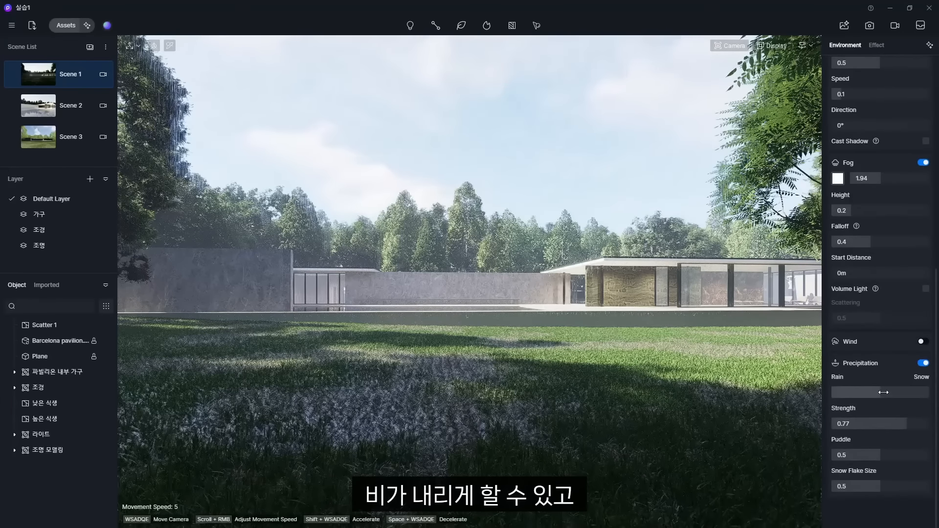
pyautogui.moveTo(881, 393); pyautogui.dragTo(932, 396)
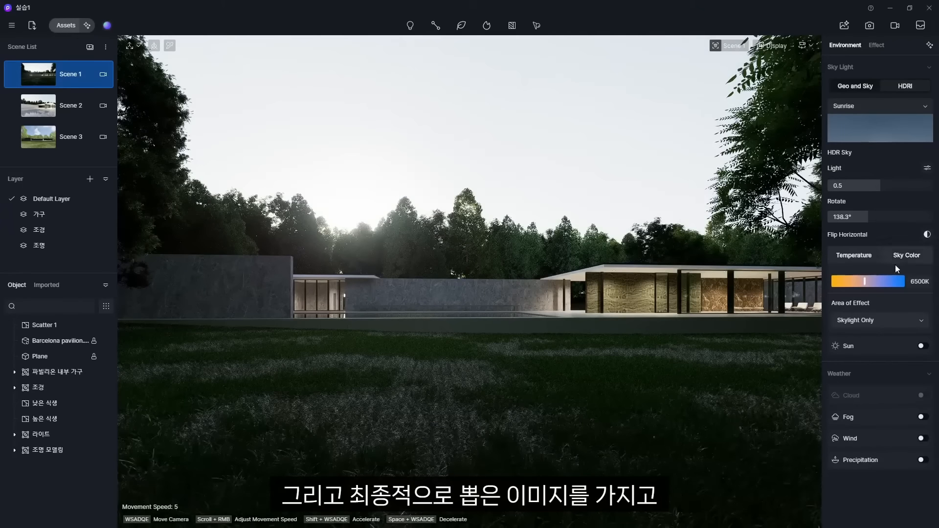
# Raise Scene 1's post-processing exposure to 0.07.
pyautogui.click(871, 45)
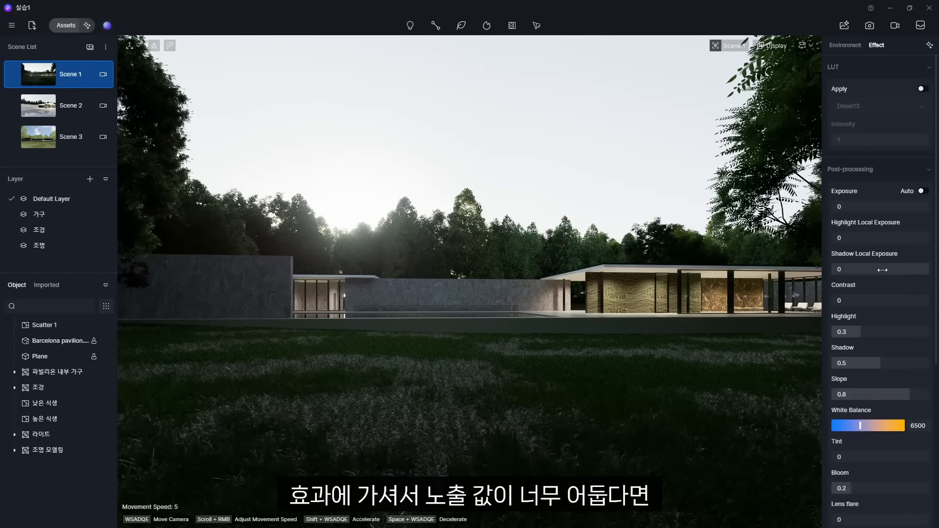
pyautogui.moveTo(838, 206); pyautogui.dragTo(884, 209)
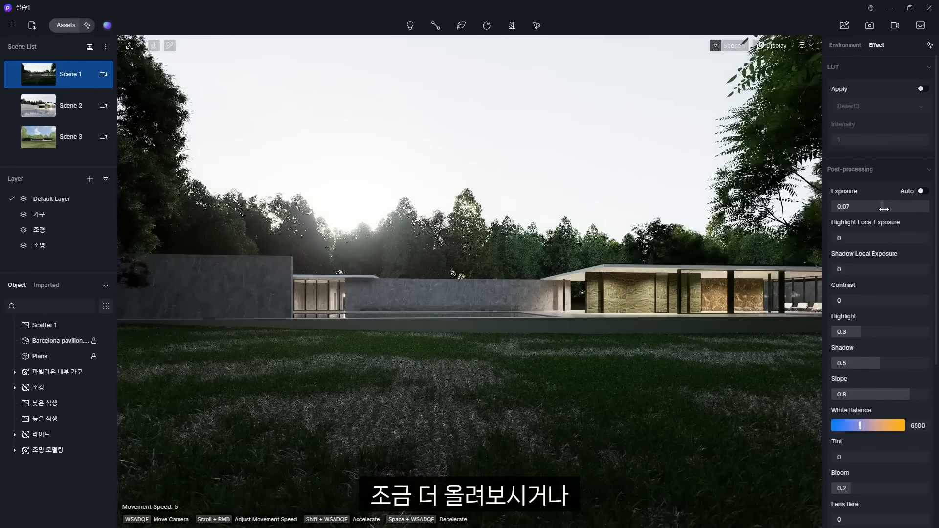
# Set Scene 1's post-processing contrast to 0.3 and its white balance to 5527.
pyautogui.moveTo(884, 301); pyautogui.dragTo(896, 299)
pyautogui.scroll(-3, 881, 293)
pyautogui.moveTo(860, 250); pyautogui.dragTo(852, 250)
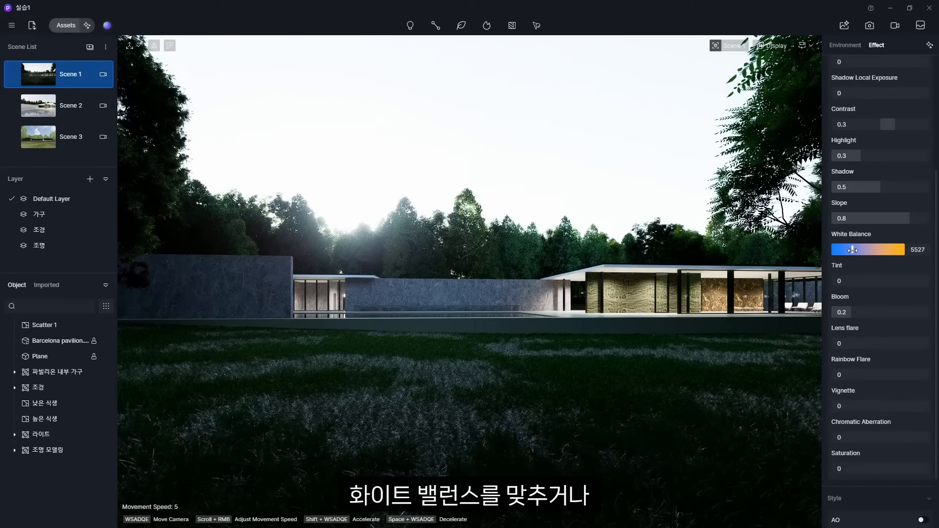
pyautogui.scroll(-2, 868, 327)
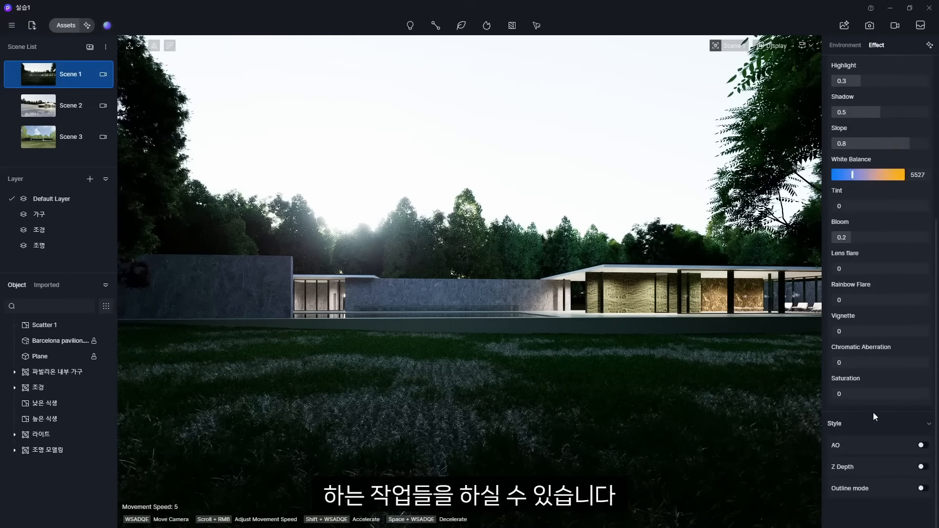
# Apply the Exterior-Aerial-Sunset environment preset from the D5 Curated collection to Scene 1.
pyautogui.click(845, 45)
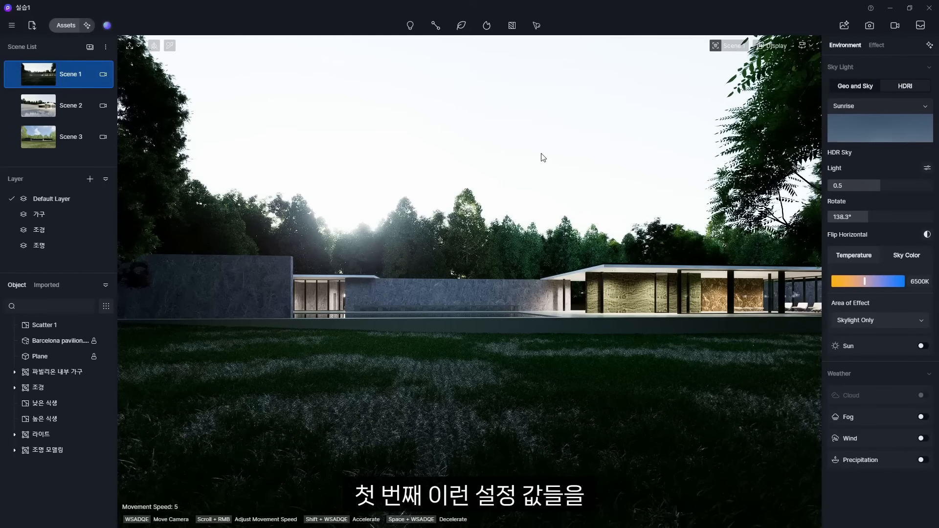
pyautogui.click(107, 25)
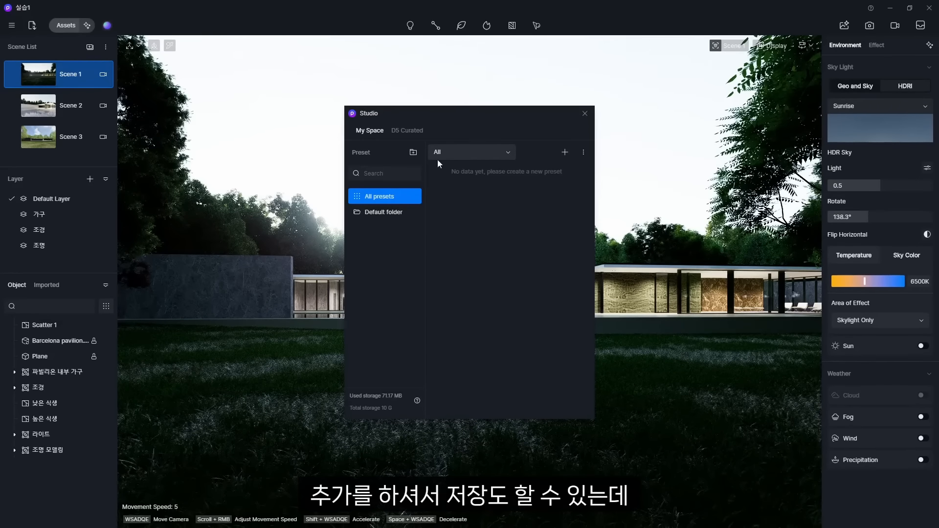
pyautogui.click(411, 131)
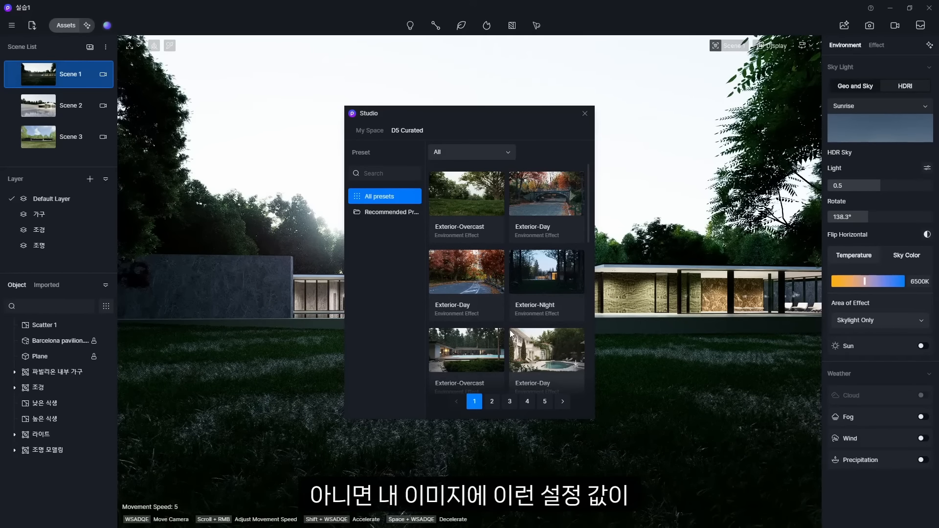
pyautogui.click(494, 401)
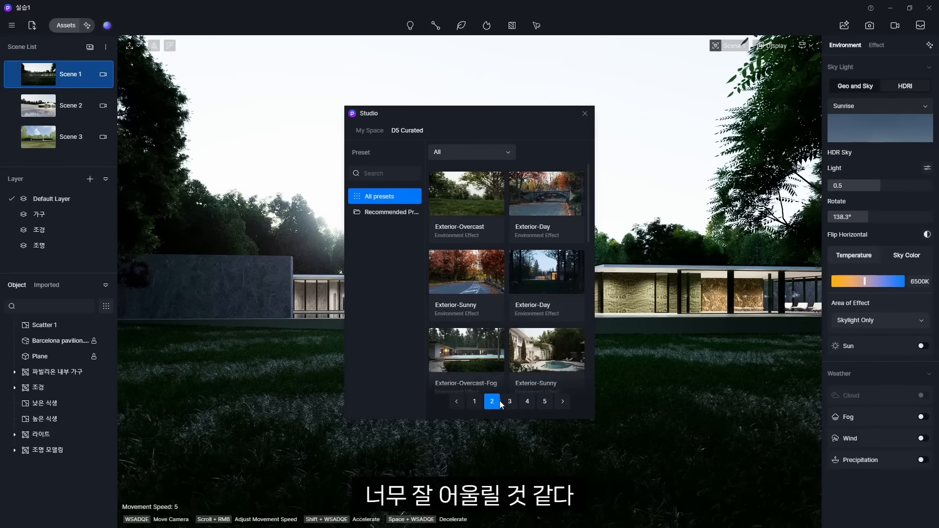
pyautogui.click(508, 402)
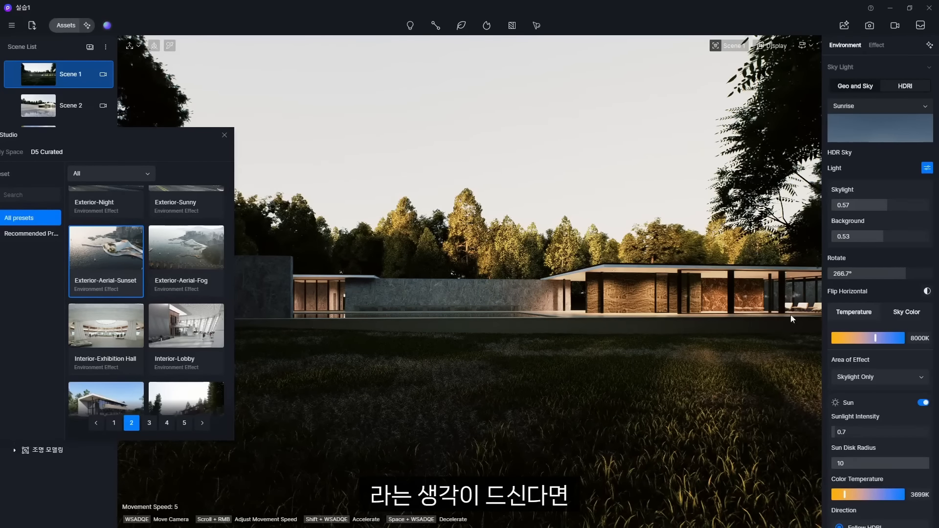
# Set the skylight temperature to 5550K and the sun's color temperature to 8700K, and close the preset library.
pyautogui.moveTo(875, 338); pyautogui.dragTo(858, 338)
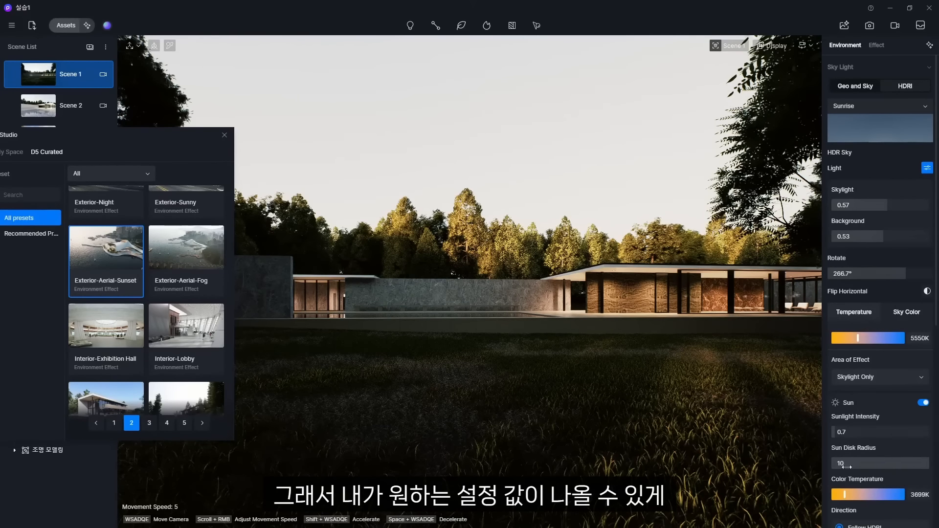
pyautogui.moveTo(845, 494); pyautogui.dragTo(881, 496)
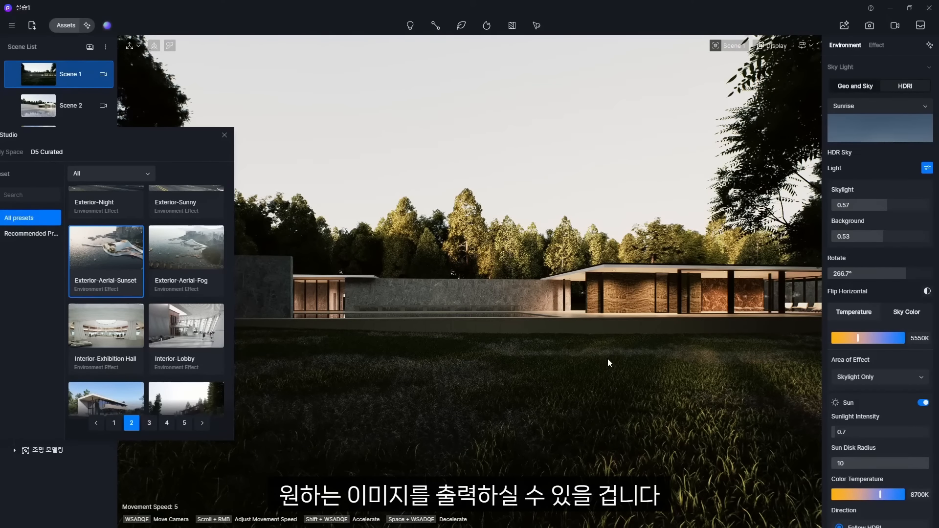
pyautogui.moveTo(160, 136); pyautogui.dragTo(450, 82)
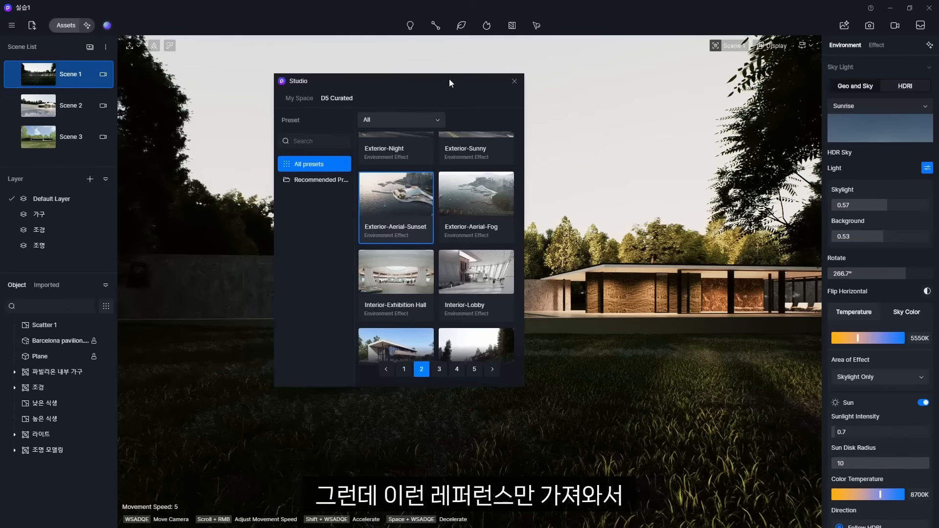
pyautogui.click(511, 88)
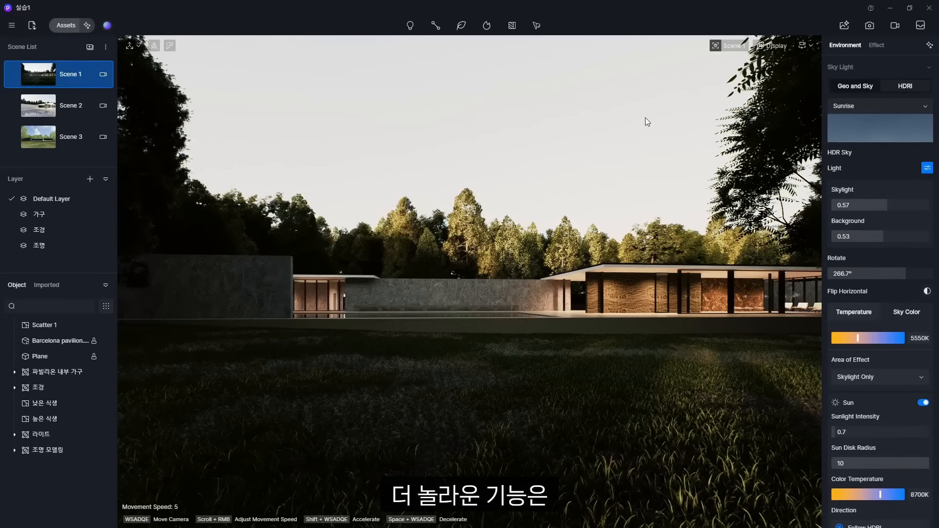
# Generate a new environment and effect for Scene 1's current view with AI Atmosphere Match, using the glass pyramid photo as the reference image.
pyautogui.click(928, 46)
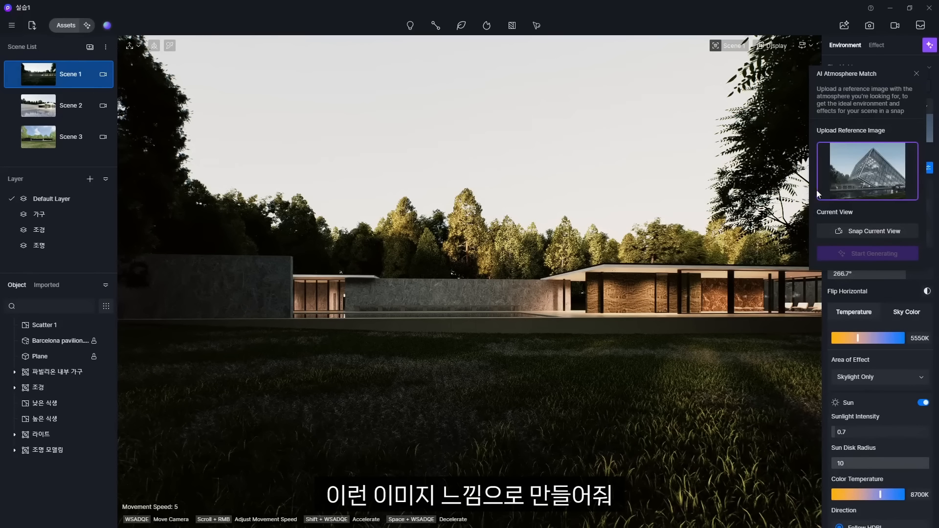
pyautogui.click(869, 231)
pyautogui.click(873, 319)
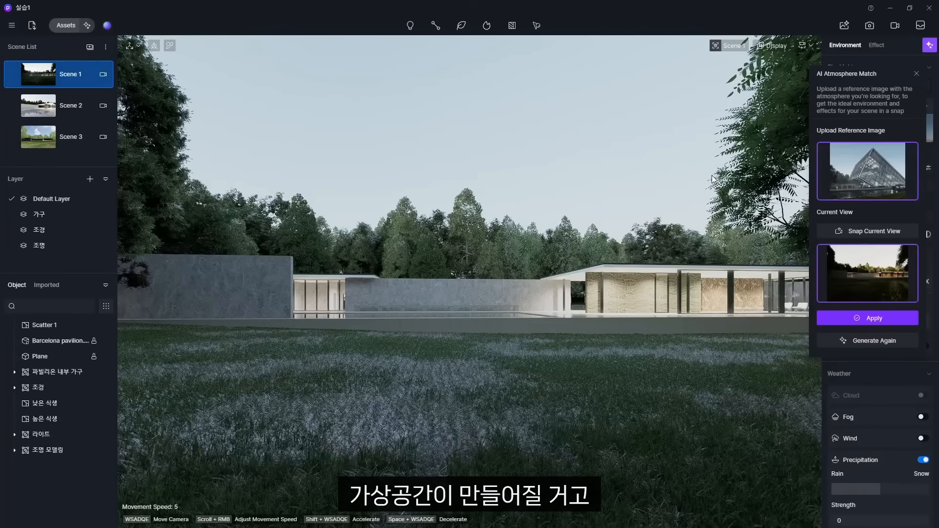
pyautogui.click(916, 73)
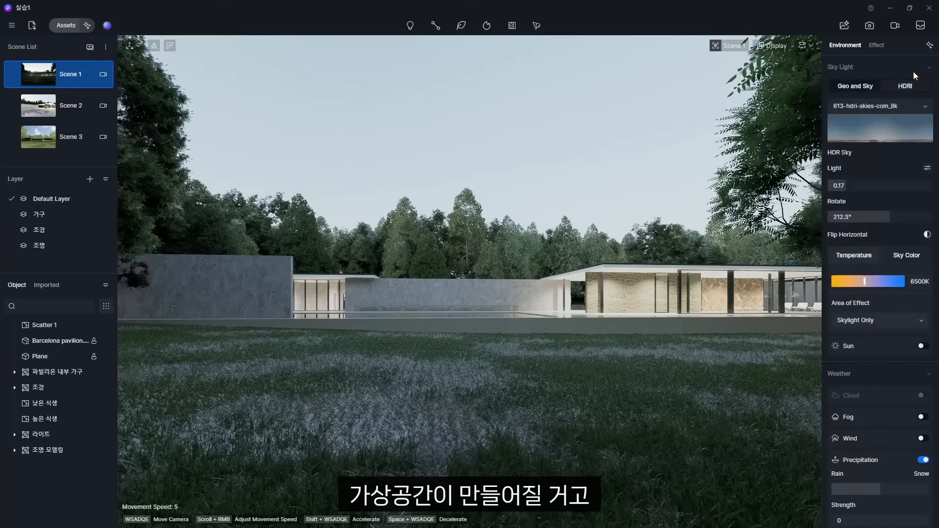
pyautogui.click(877, 44)
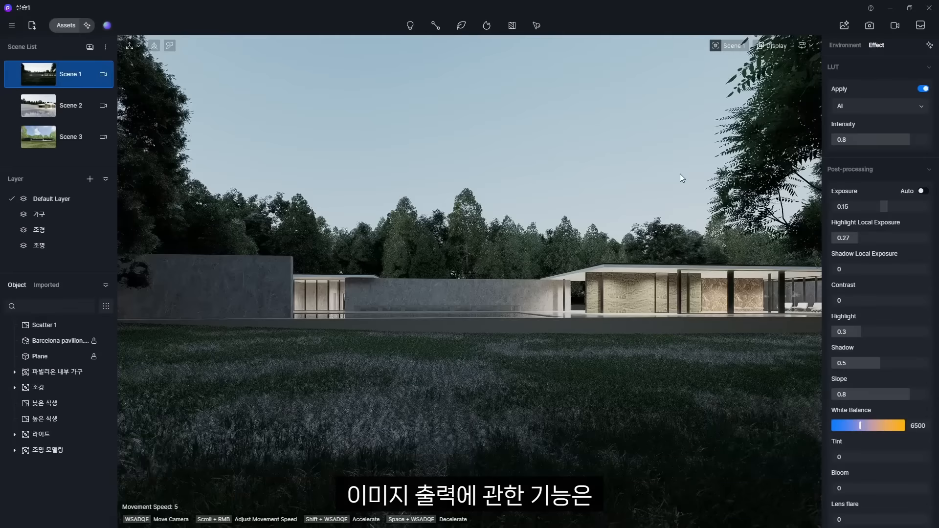
# Set up a still image render of Scene 1 with a 16:9 aspect ratio at the 4k preset size.
pyautogui.click(866, 28)
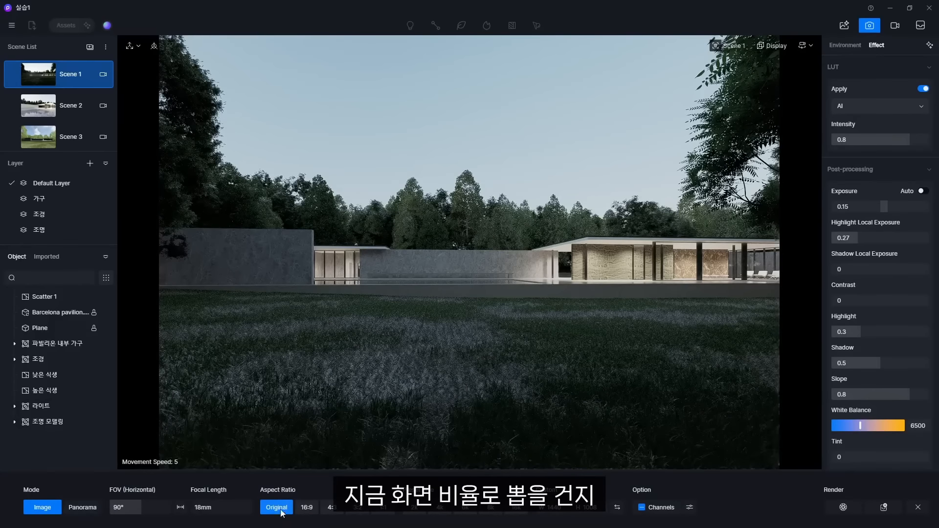
pyautogui.click(306, 508)
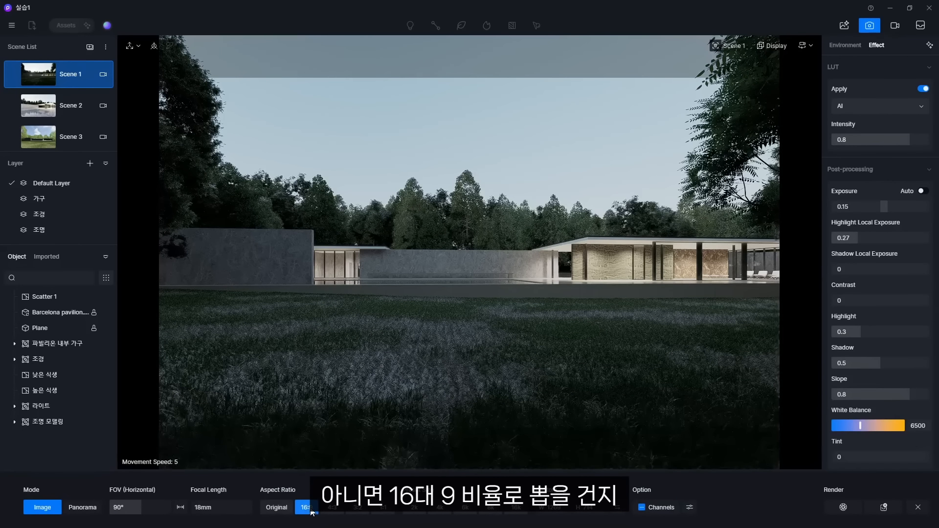
pyautogui.click(332, 509)
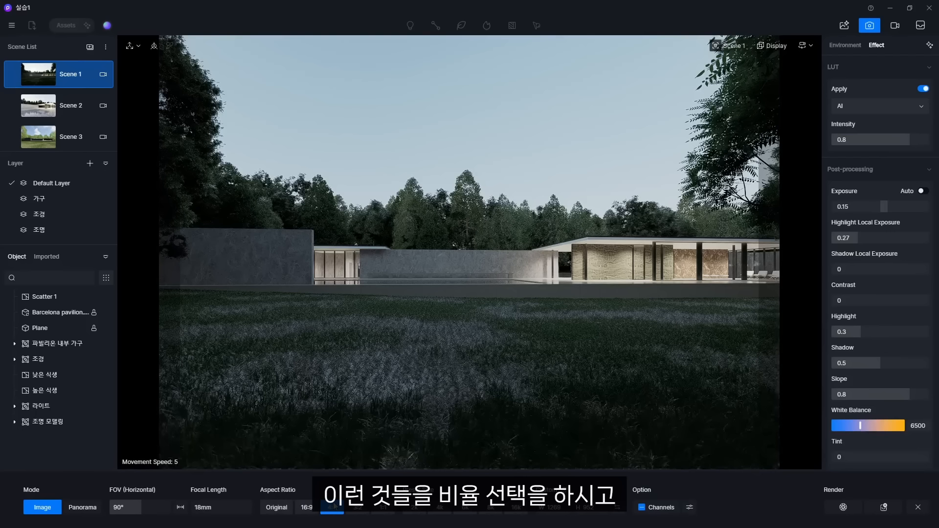
pyautogui.click(307, 507)
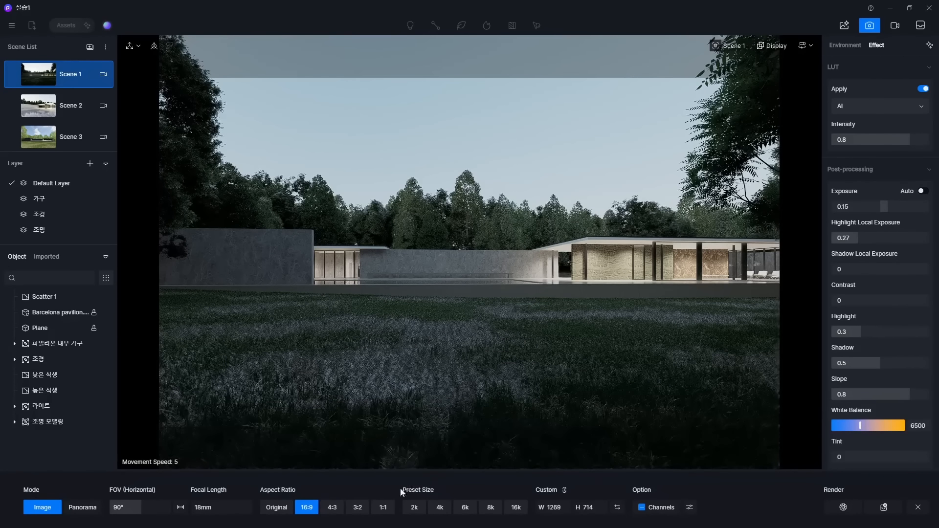
pyautogui.click(445, 511)
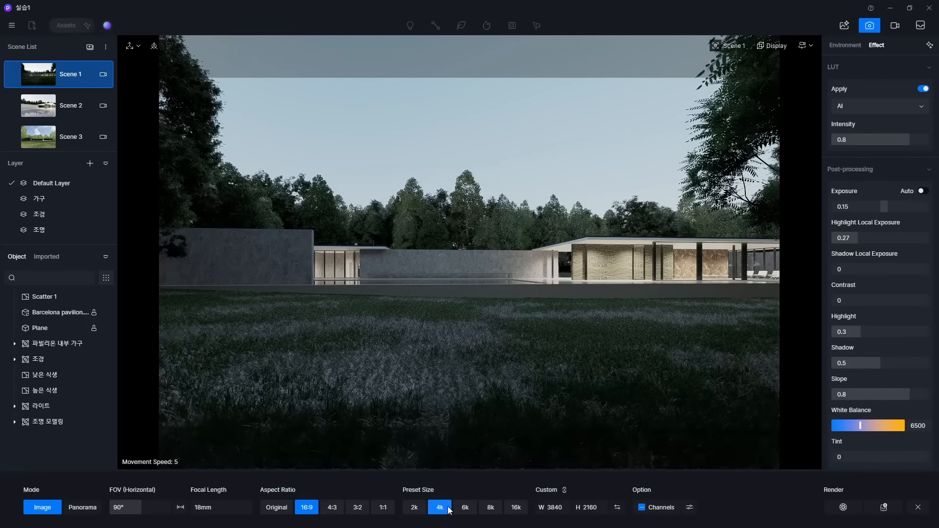
# Add the Material ID channel to the render output and render the Scene 1 image.
pyautogui.click(690, 509)
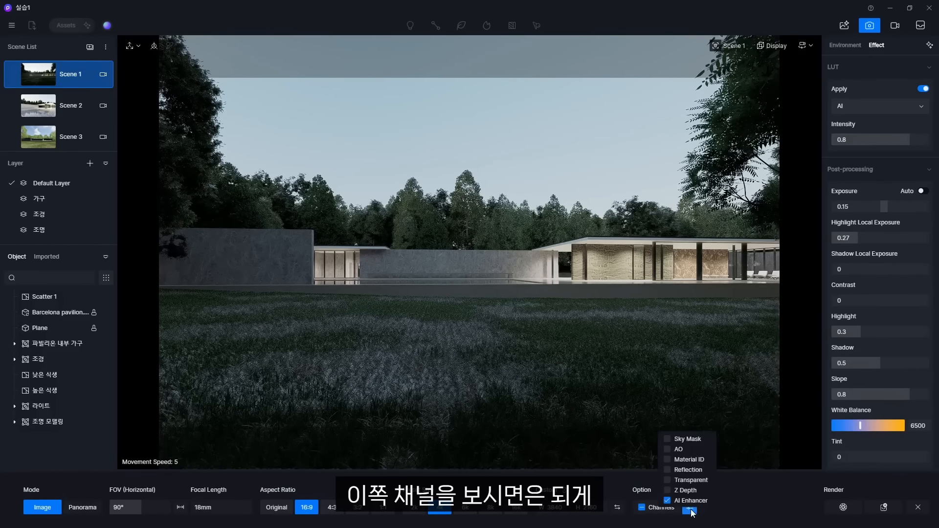
pyautogui.click(678, 460)
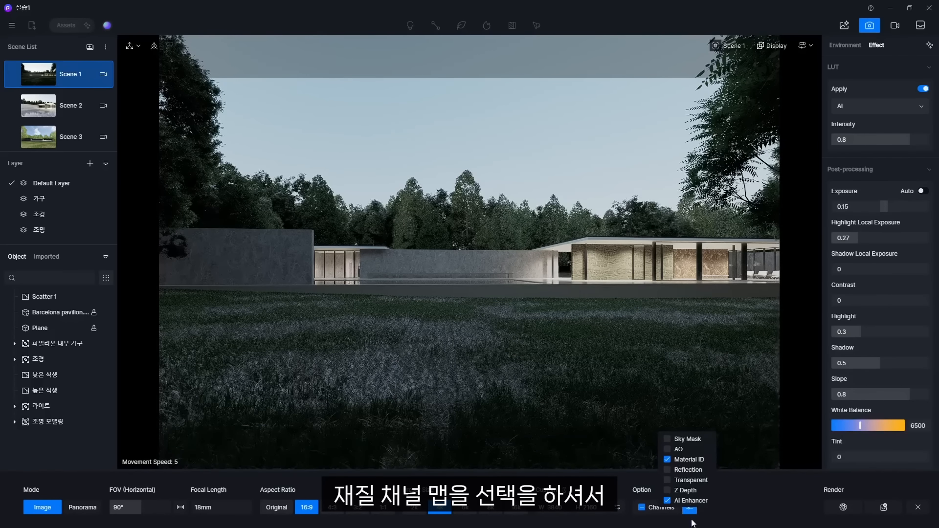
pyautogui.click(691, 510)
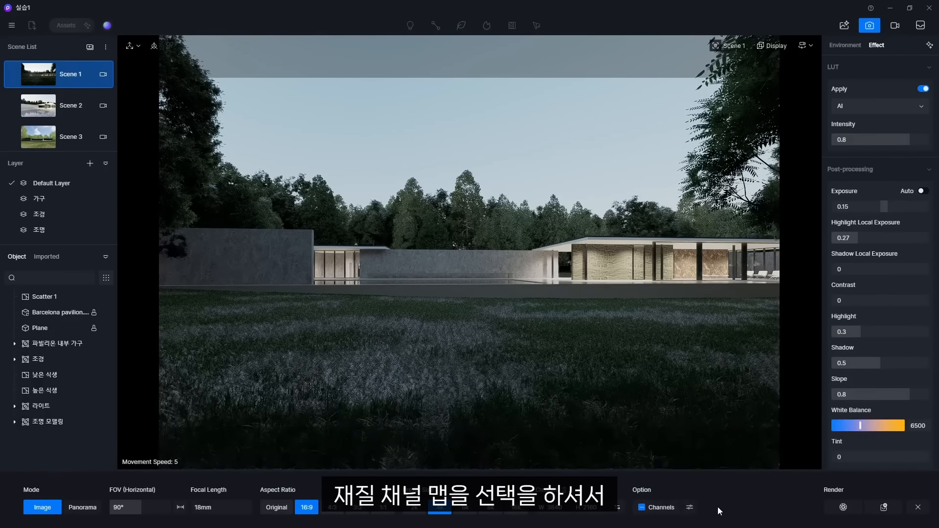
pyautogui.click(844, 508)
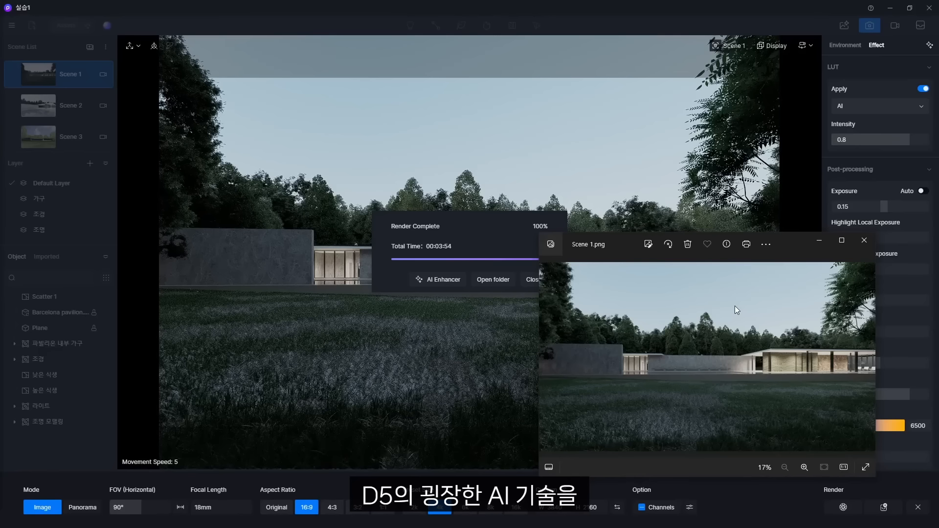
# Close the rendered picture's viewer and enhance the Scene 1 render with AI Enhancer at Normal weight.
pyautogui.click(863, 242)
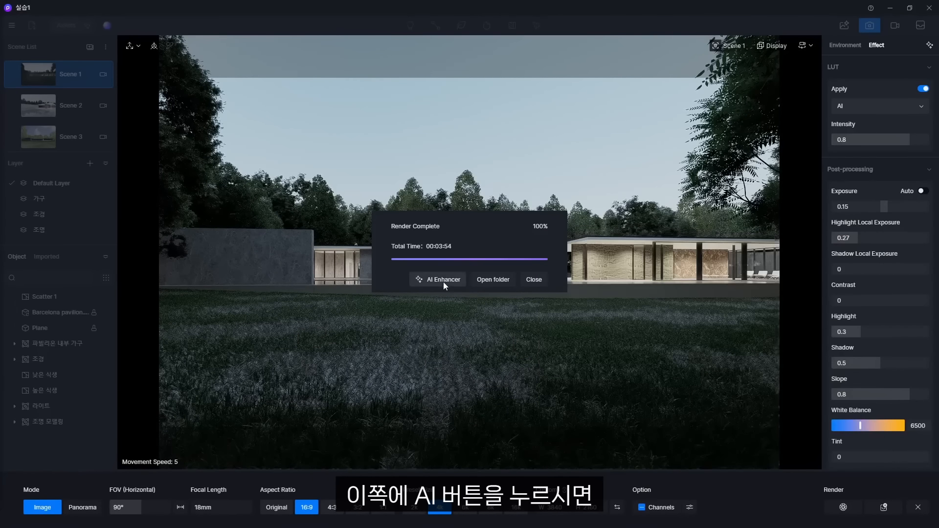
pyautogui.click(432, 278)
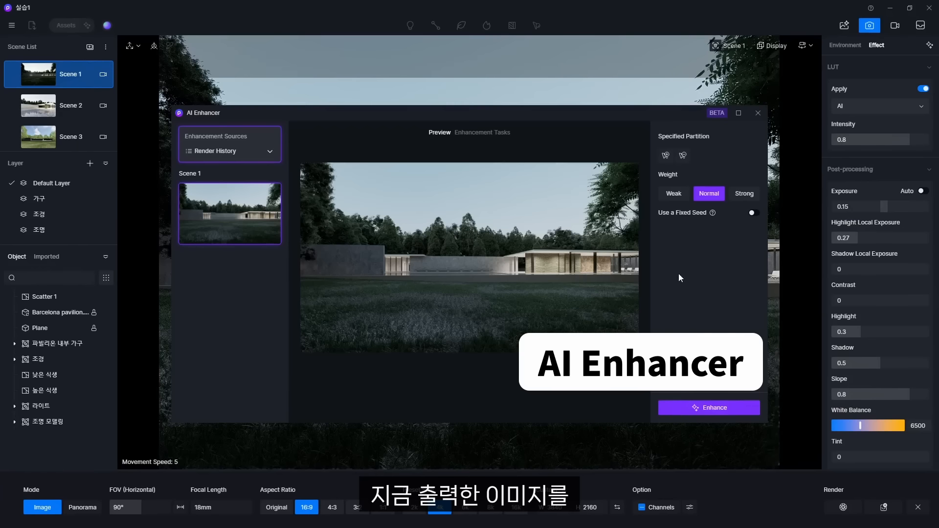
pyautogui.click(717, 408)
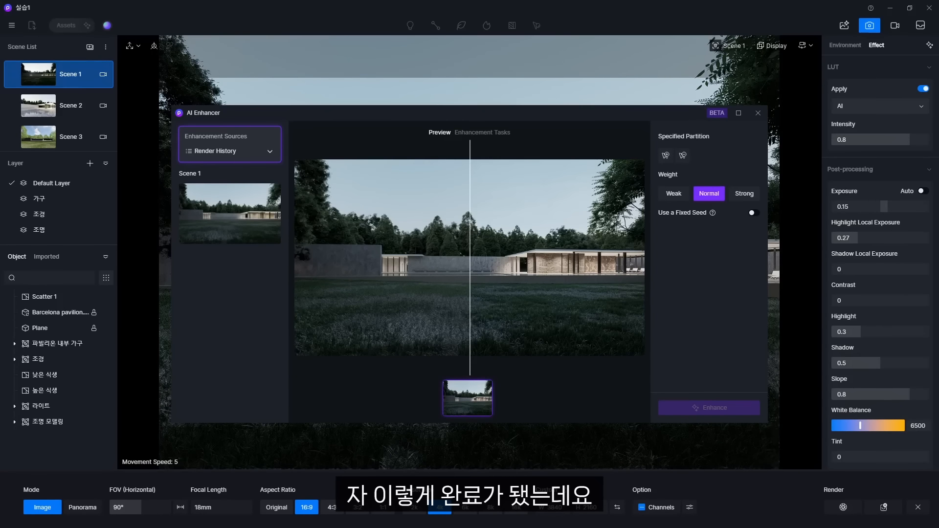
# Compare the original and AI-enhanced renders, examining the vegetation and the pavilion's long wall up close and in full view.
pyautogui.scroll(2, 431, 289)
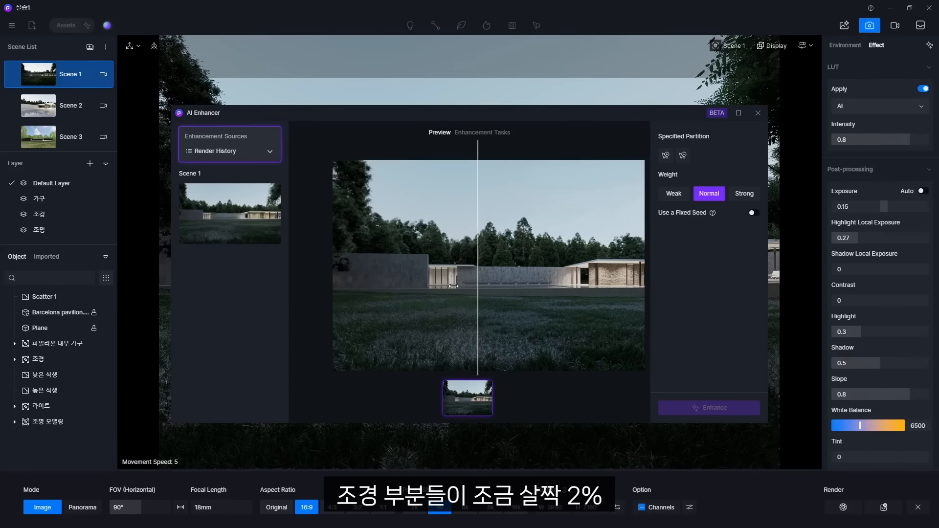
pyautogui.moveTo(453, 287); pyautogui.dragTo(511, 309)
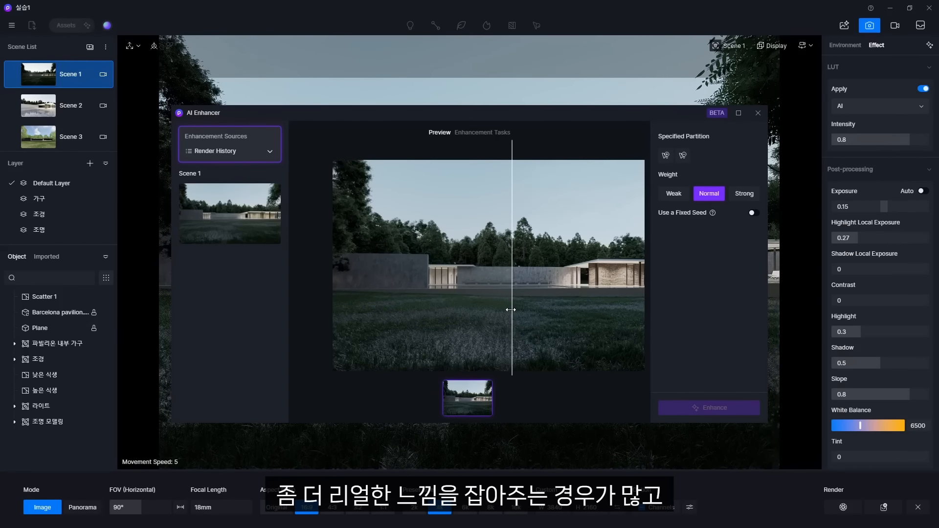
pyautogui.scroll(3, 510, 310)
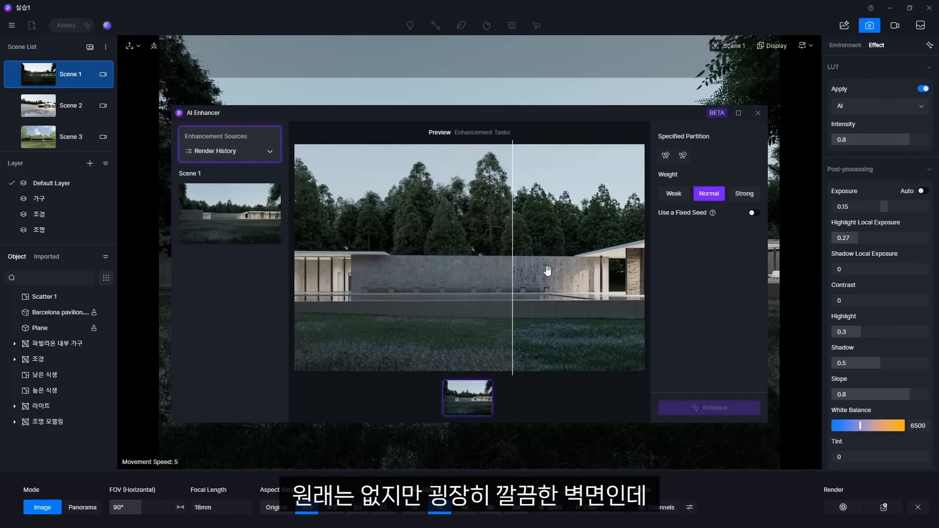
pyautogui.scroll(-3, 490, 292)
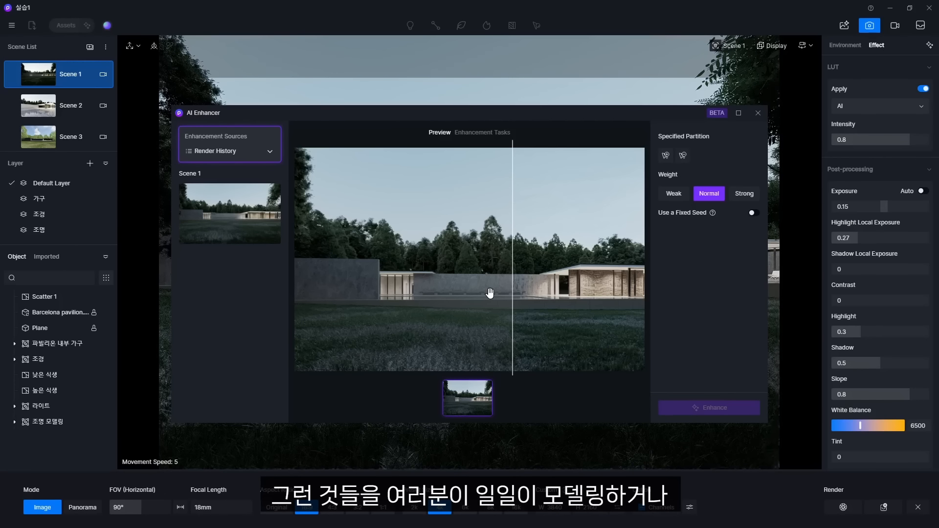
pyautogui.scroll(-3, 491, 294)
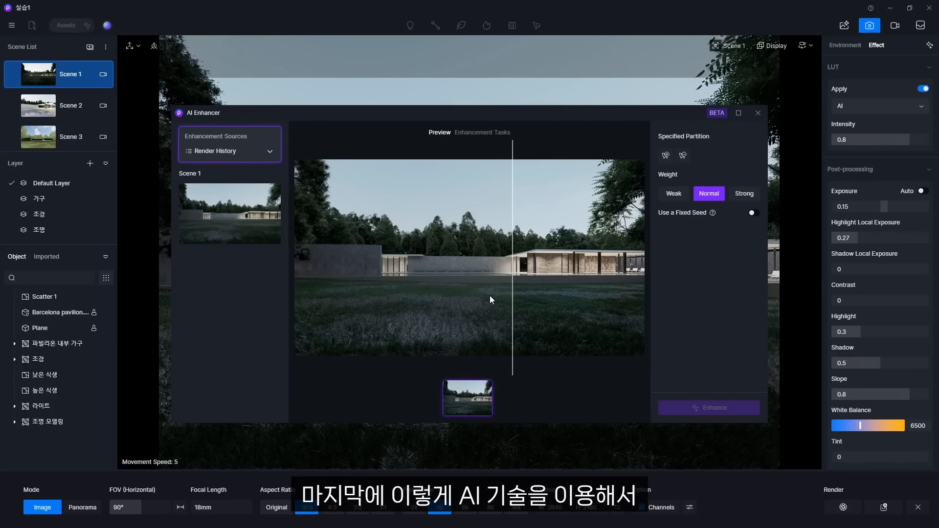
pyautogui.moveTo(513, 299); pyautogui.dragTo(467, 302)
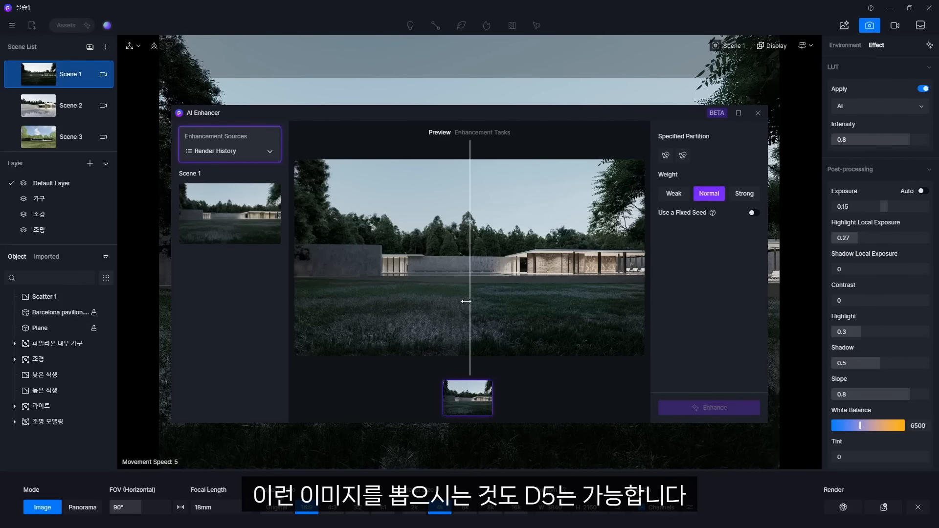